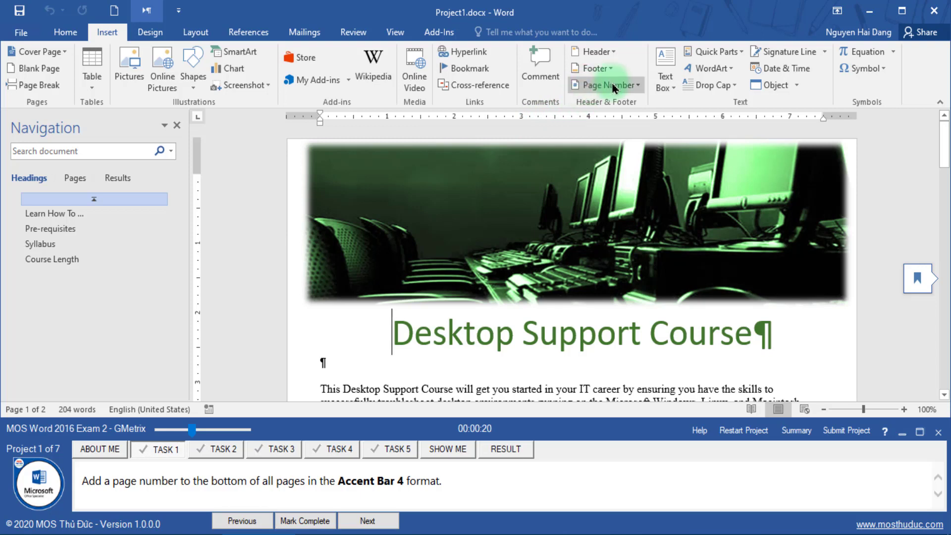
Insert a page number at the bottom of all pages in the Accent Bar 4 format, and mark Task 1 complete to continue to Task 2
click(638, 86)
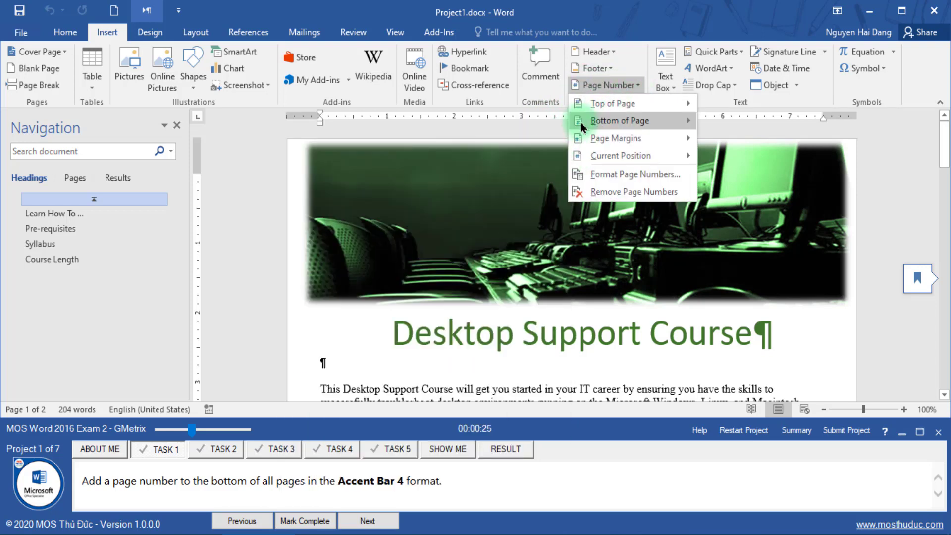
mouse_move(582, 124)
scroll(559, 148, down, 5)
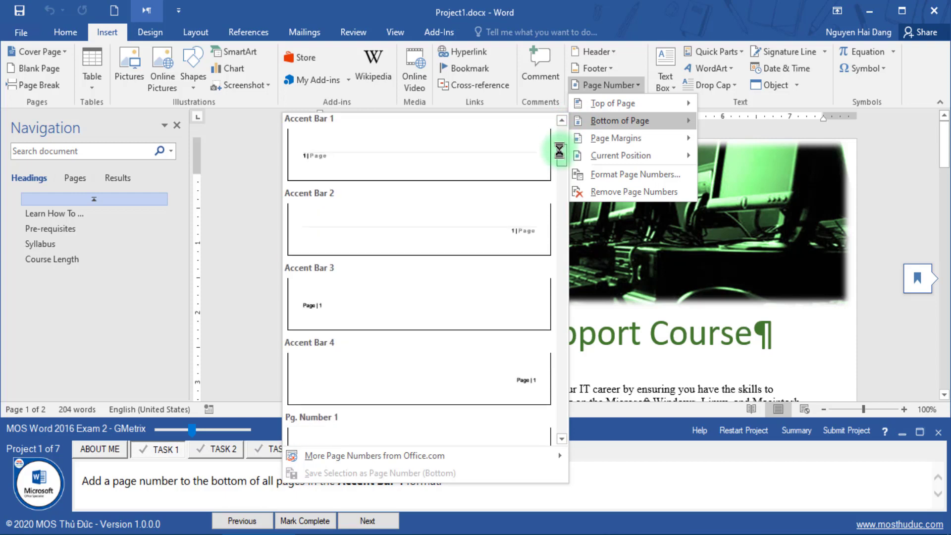
click(300, 355)
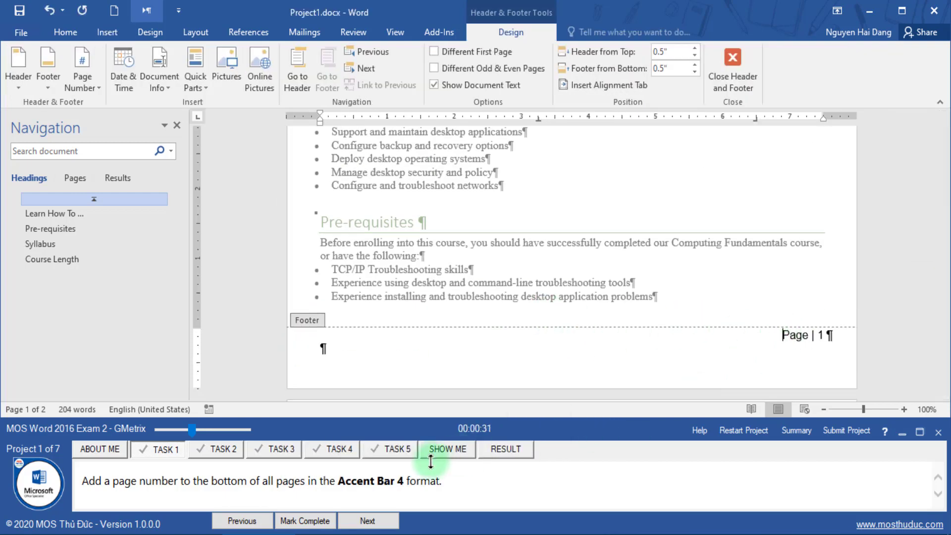
click(294, 525)
click(359, 520)
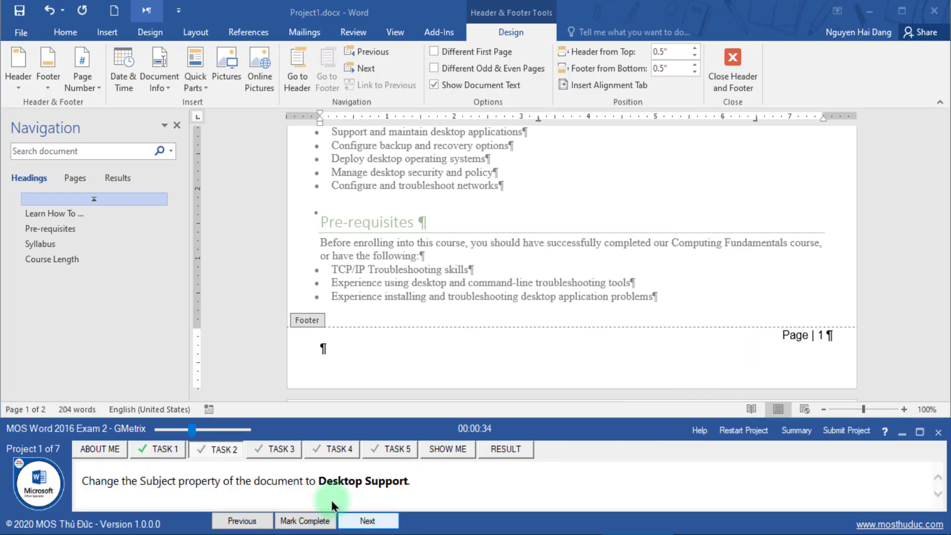
Slightly enlarge the task instruction text and close header and footer editing in the document
drag(190, 434, 193, 434)
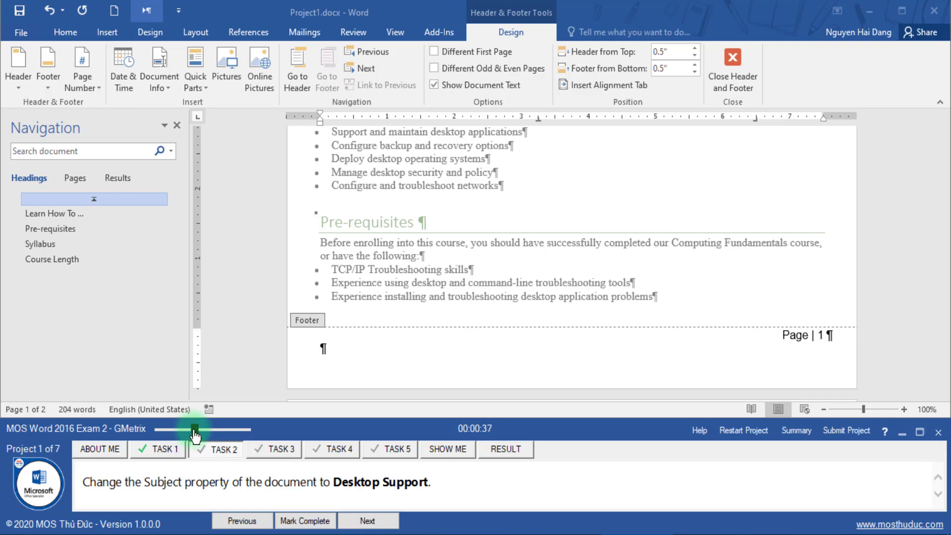
click(700, 155)
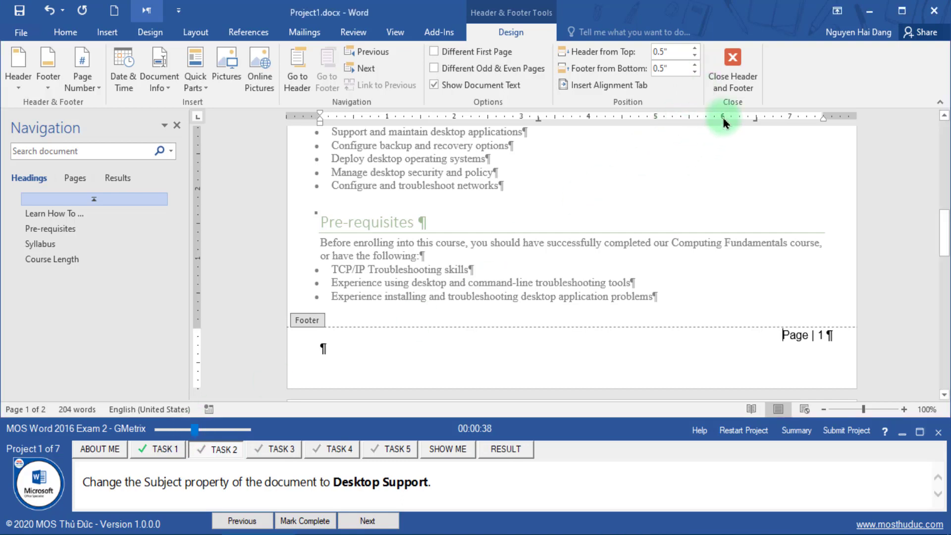
click(733, 75)
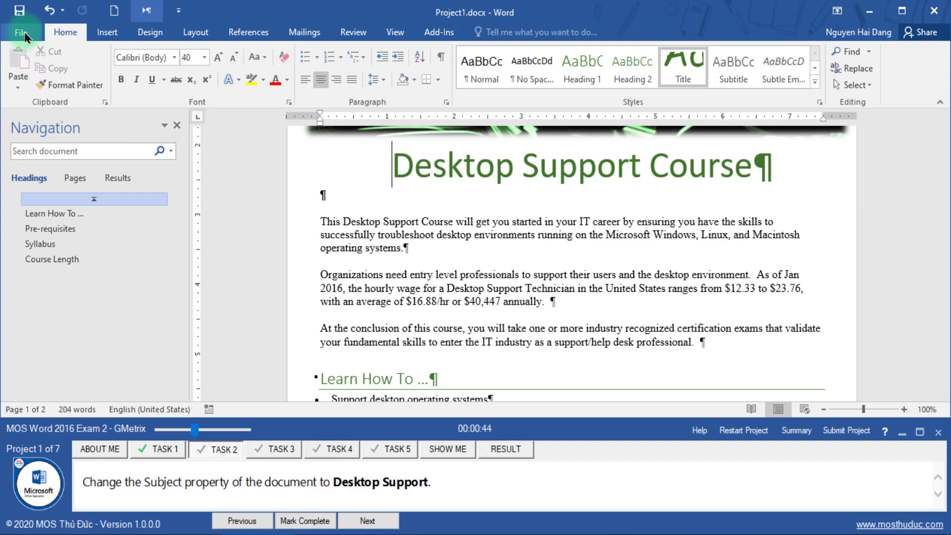
click(23, 34)
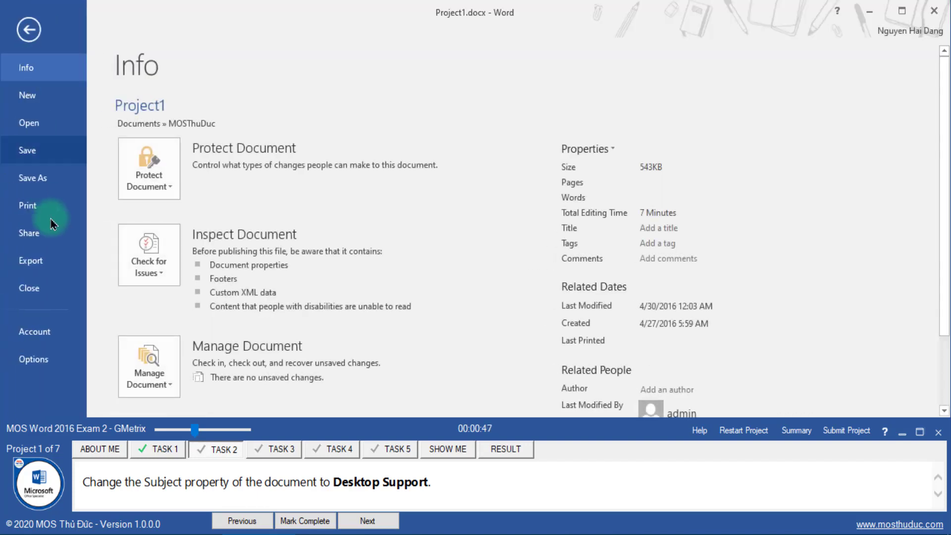
key(Escape)
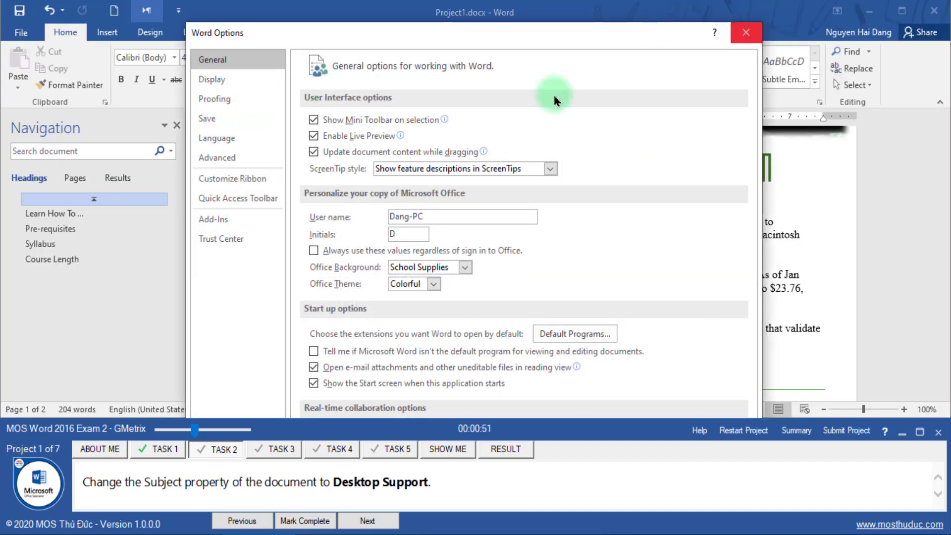
click(746, 32)
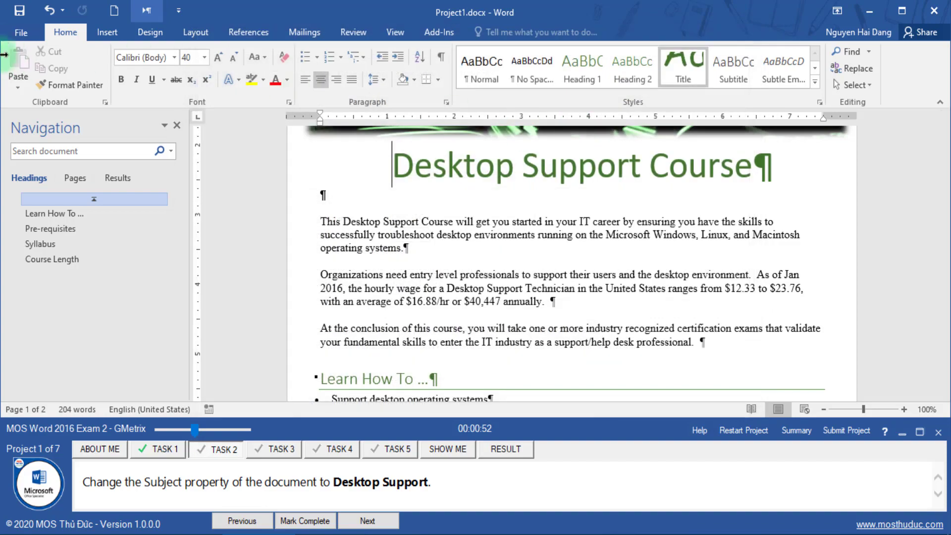
Turn off the always-shown paragraph marks in Word's display options
click(20, 33)
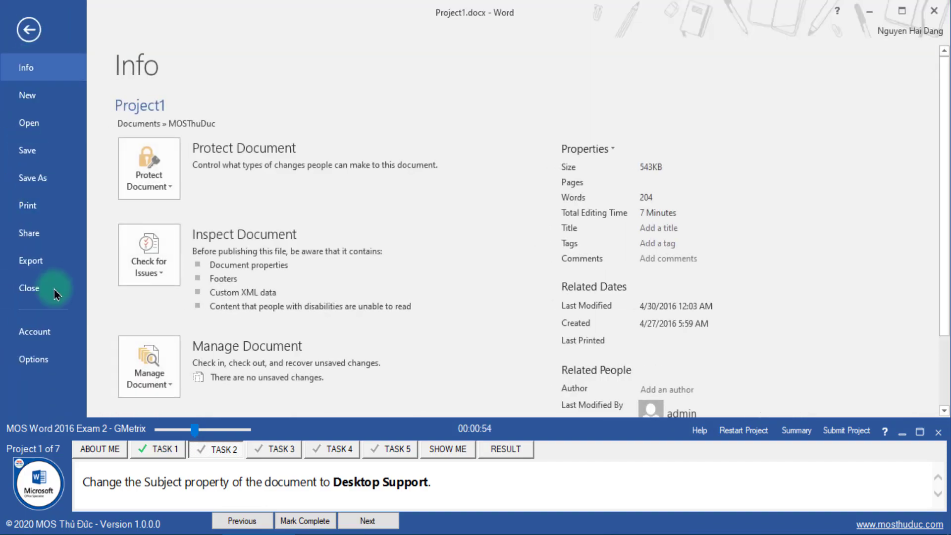
click(39, 357)
click(243, 100)
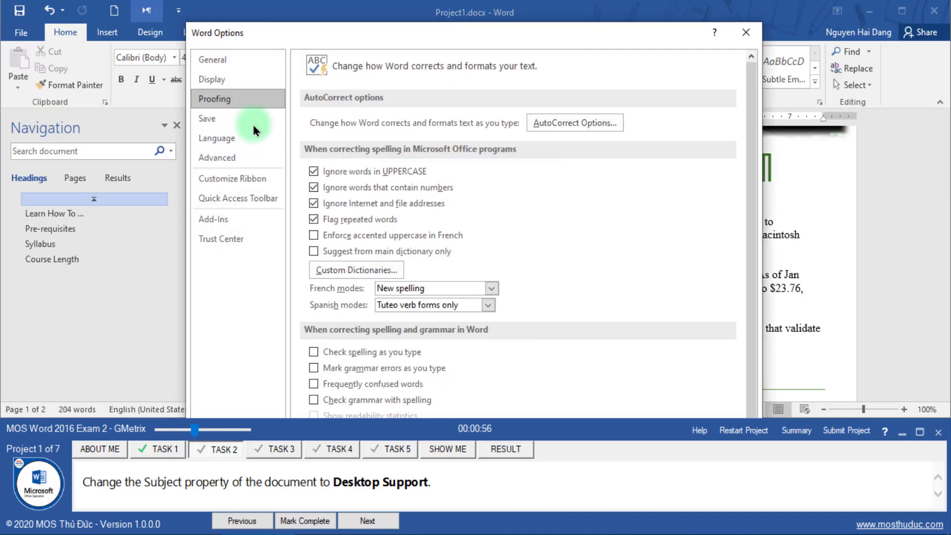
click(244, 79)
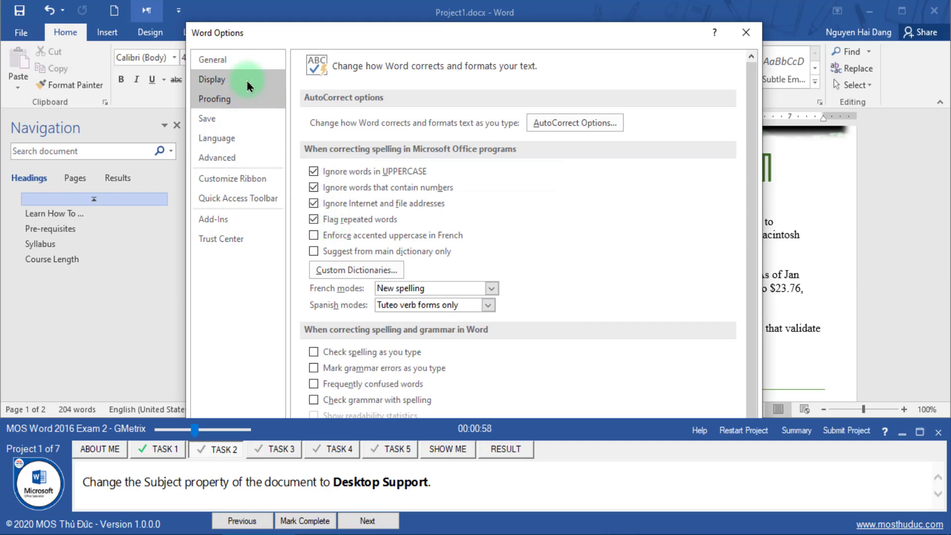
click(332, 236)
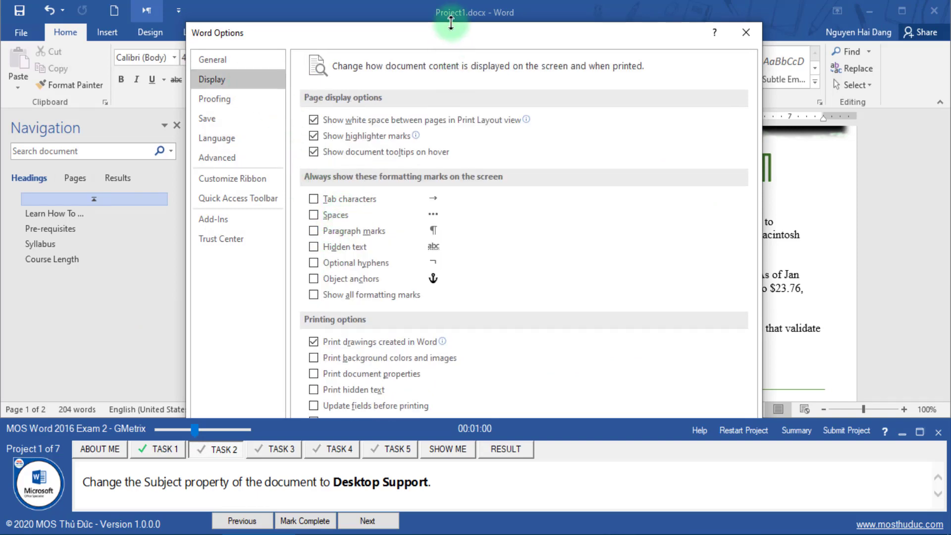
drag(450, 27, 481, 22)
click(695, 322)
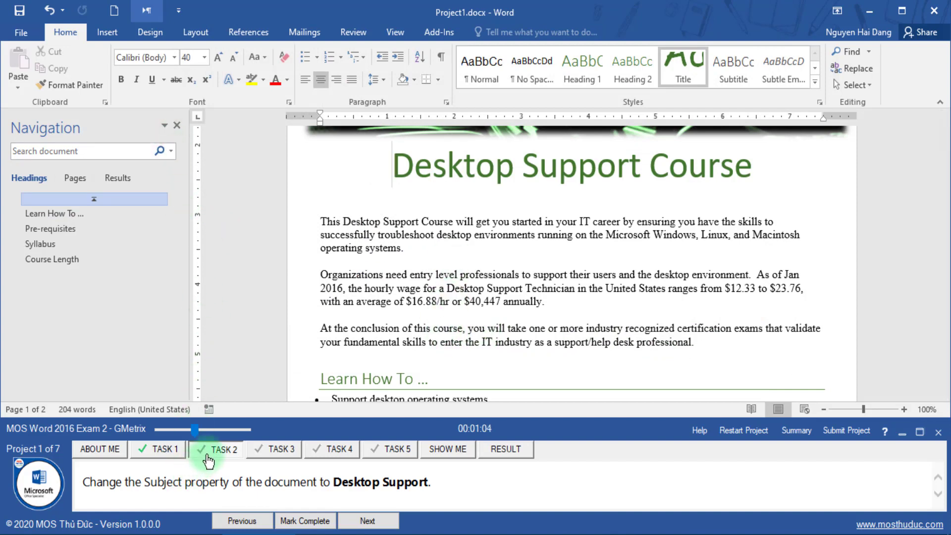
Copy the subject text from the Task 2 instruction, set the document's Subject property to Desktop Support, and return to the document
click(209, 451)
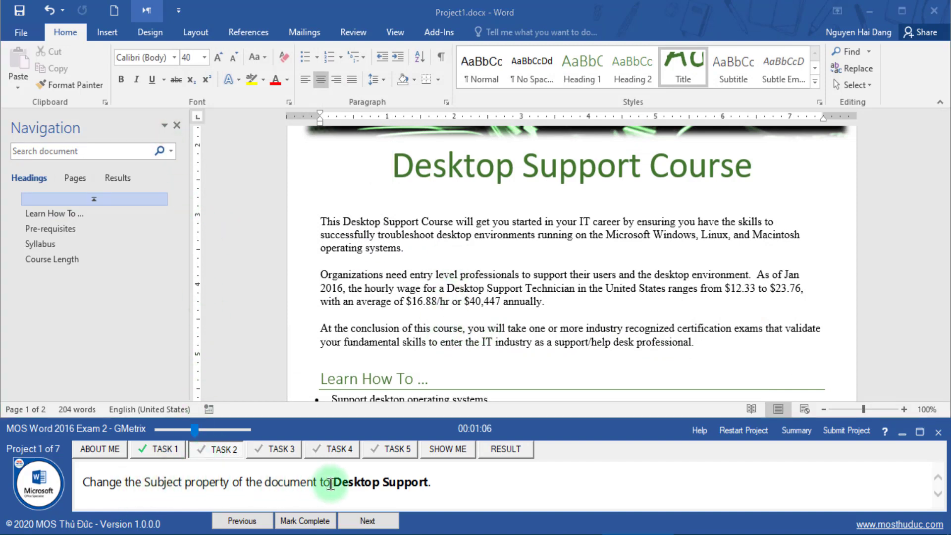
drag(336, 483, 406, 480)
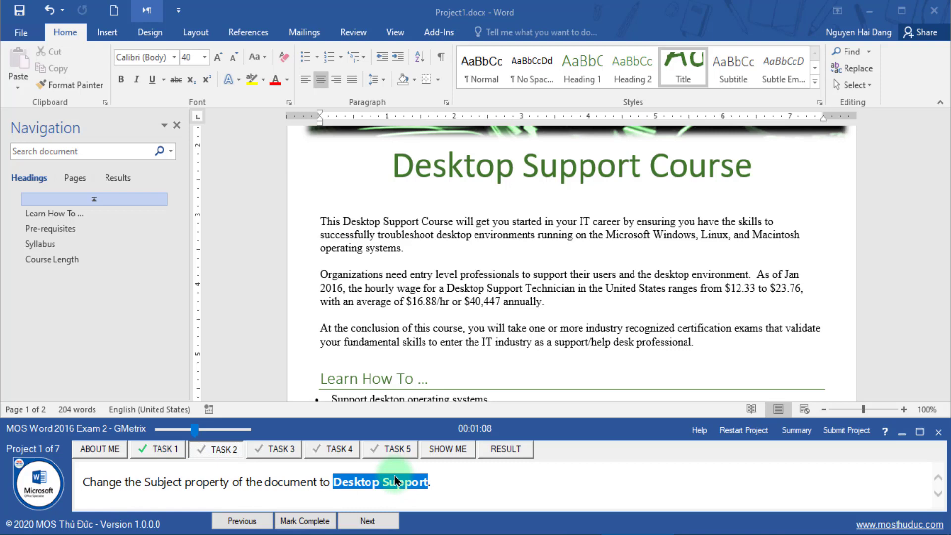
click(17, 44)
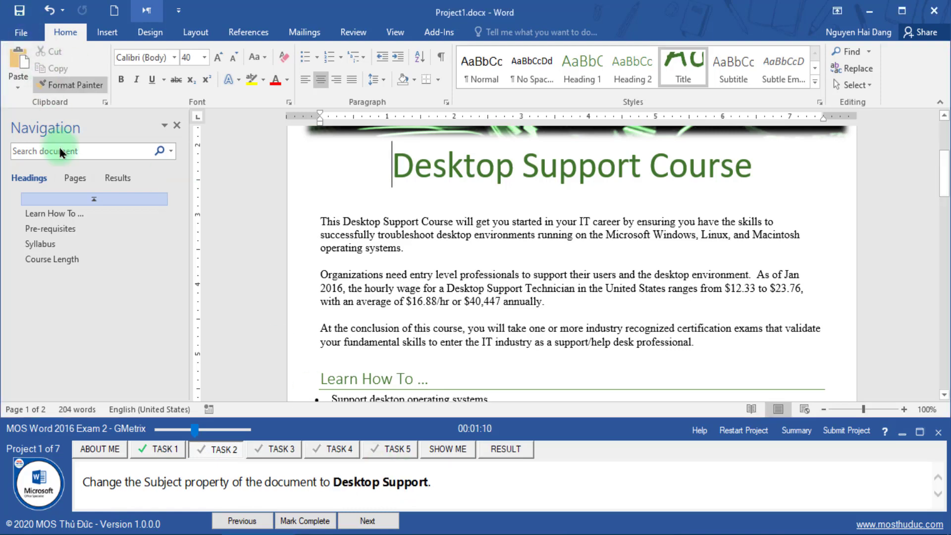
click(18, 36)
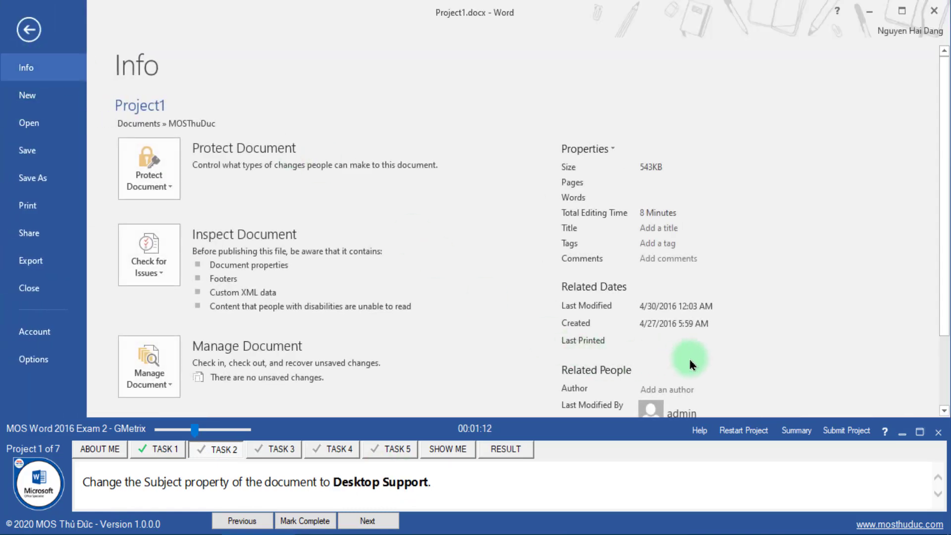
scroll(691, 365, down, 3)
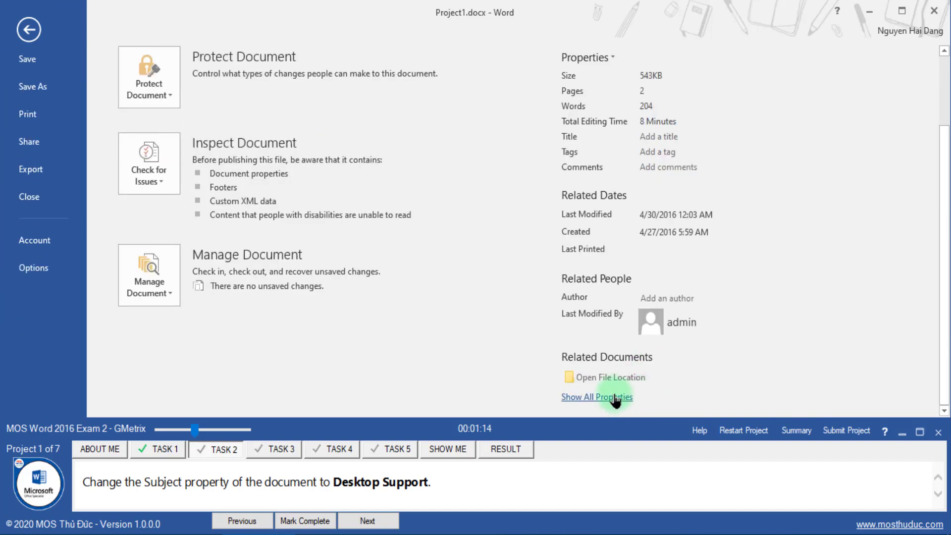
click(614, 399)
click(644, 227)
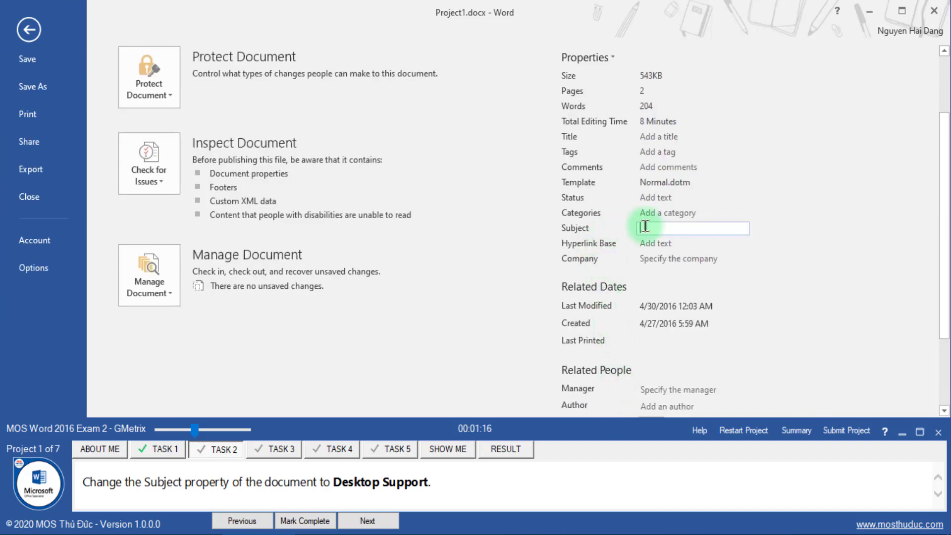
text(Desktop Support)
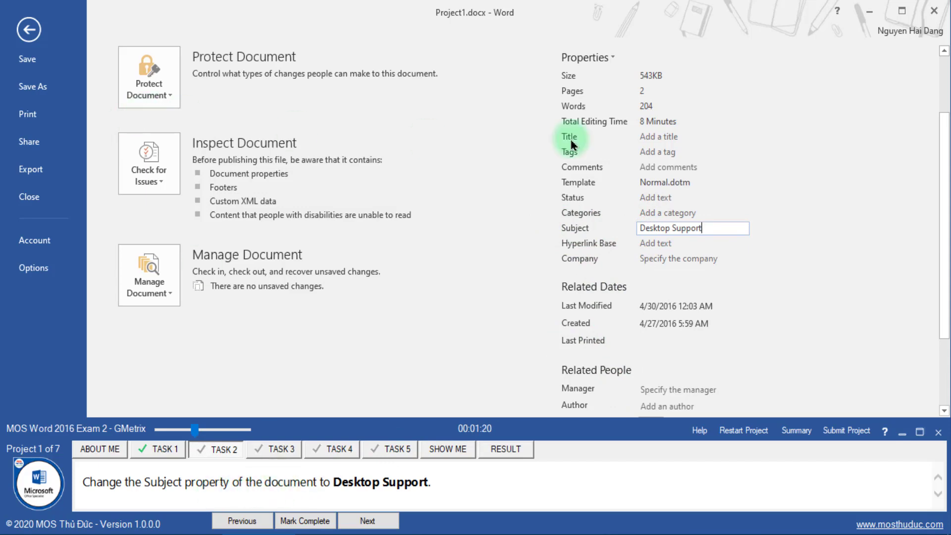
click(843, 157)
click(29, 29)
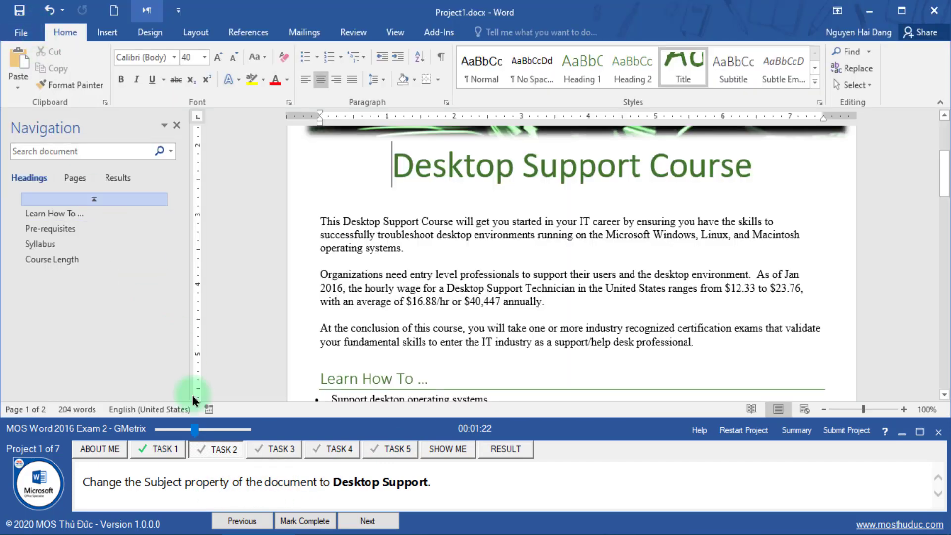
Mark Task 2 complete and continue to Task 3, enlarging its instruction text
click(305, 521)
click(368, 521)
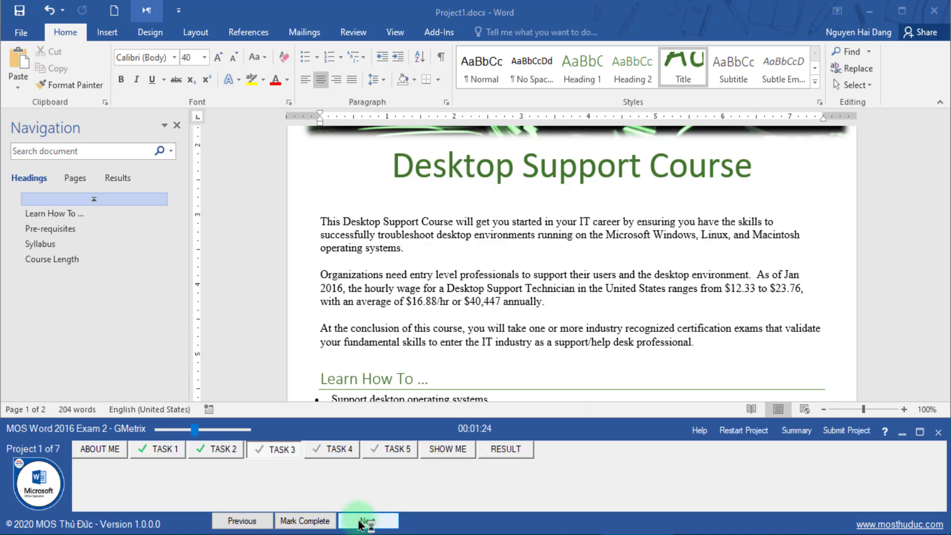
click(202, 430)
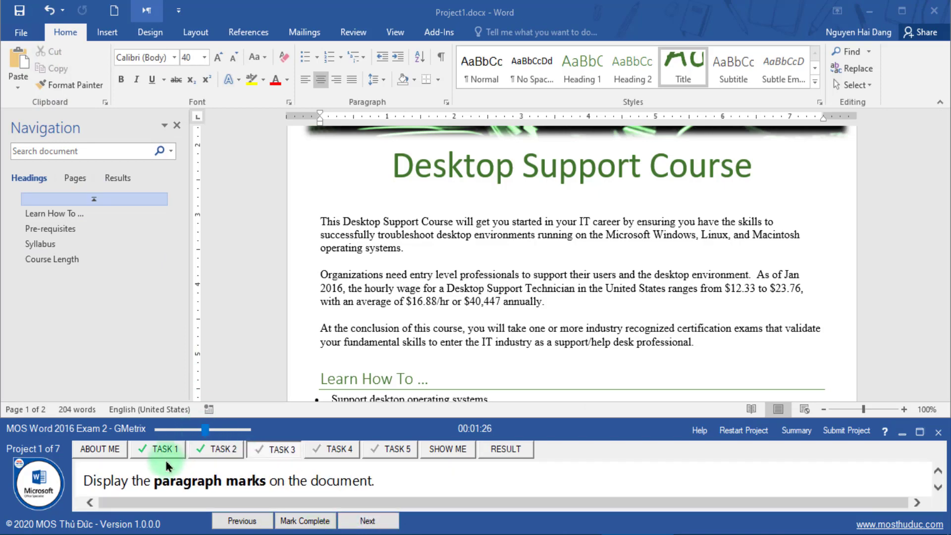
drag(87, 481, 375, 480)
click(442, 488)
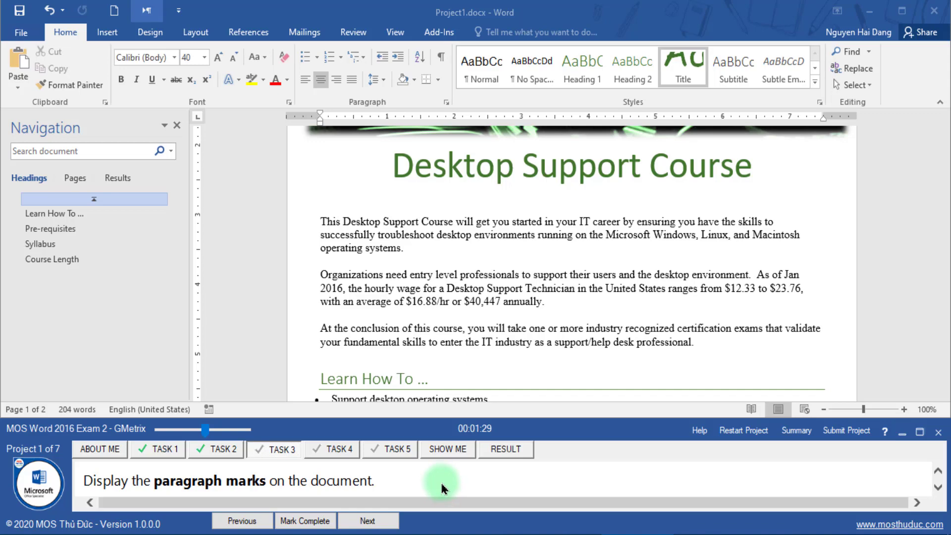
Set Word's display options to always show paragraph marks on the screen
click(21, 32)
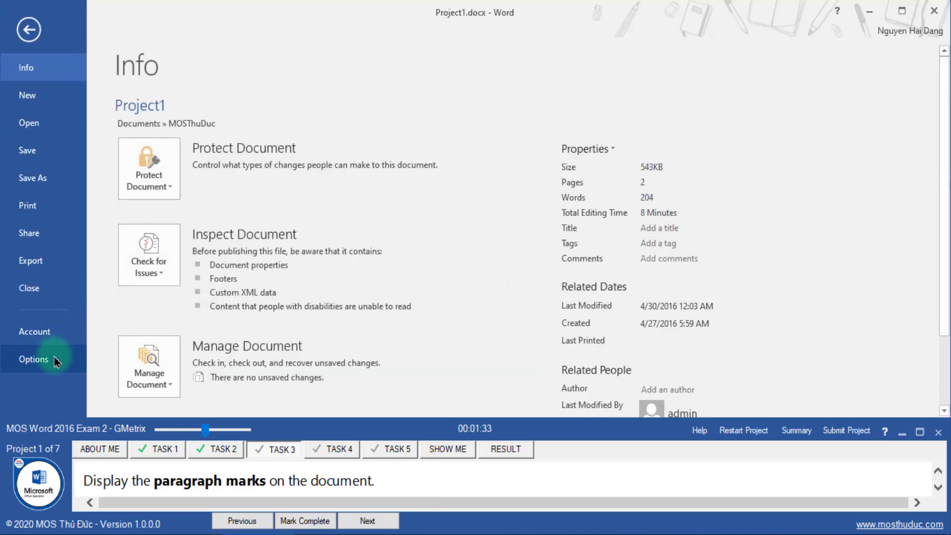
click(55, 360)
click(237, 60)
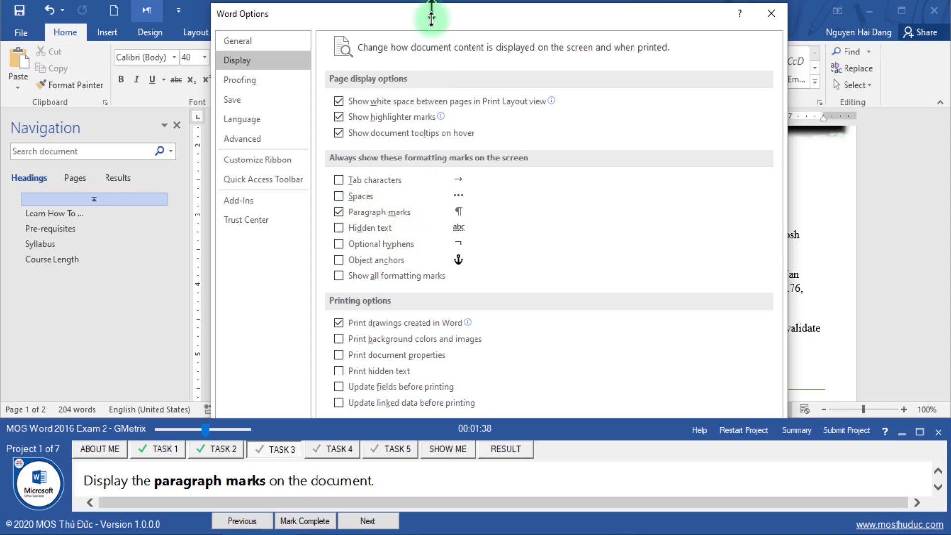
drag(435, 5, 366, 25)
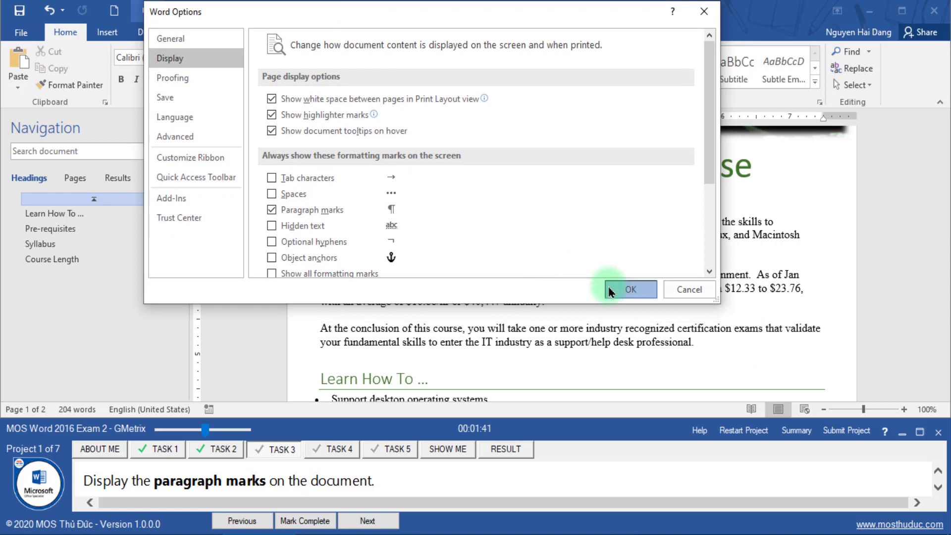
click(628, 290)
Mark Task 3 complete and continue to Task 4, enlarging its instruction text slightly
click(316, 521)
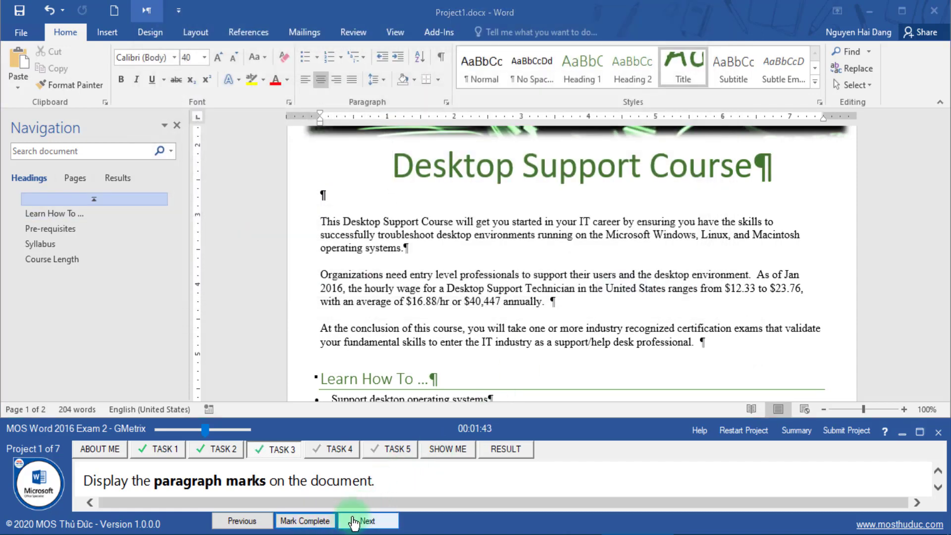
click(354, 520)
drag(210, 433, 214, 435)
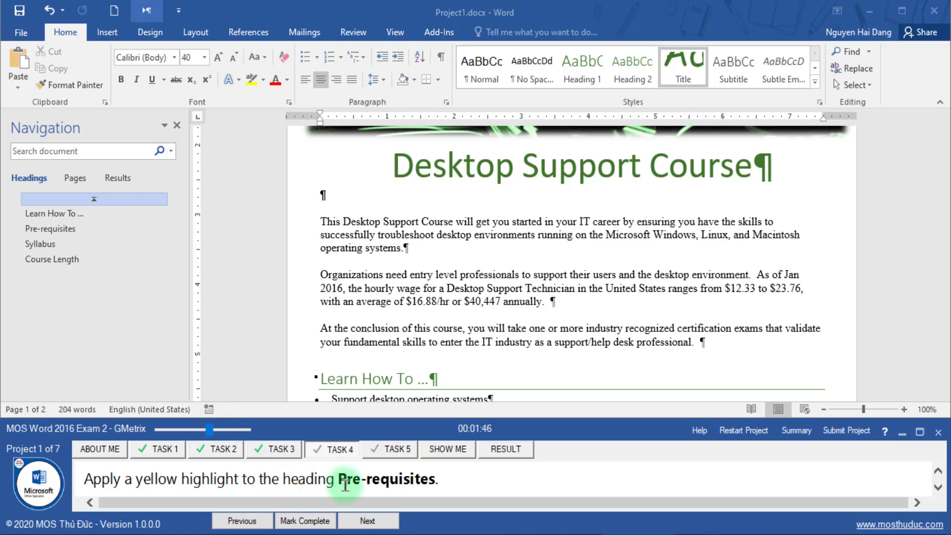
Copy the heading name from the Task 4 instruction, search the document for Pre-requisites, and go to the matching heading
drag(341, 479, 409, 474)
key(ctrl+c)
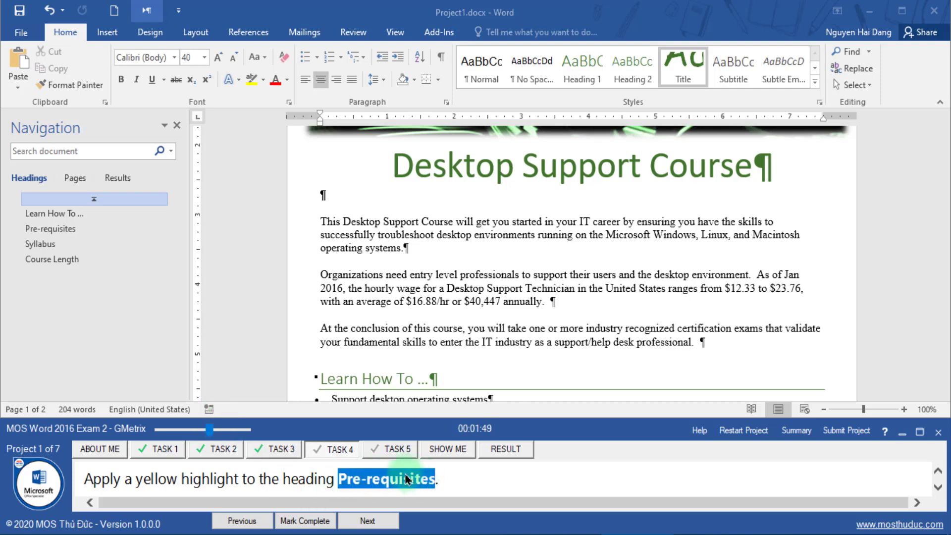
click(106, 150)
key(ctrl+v)
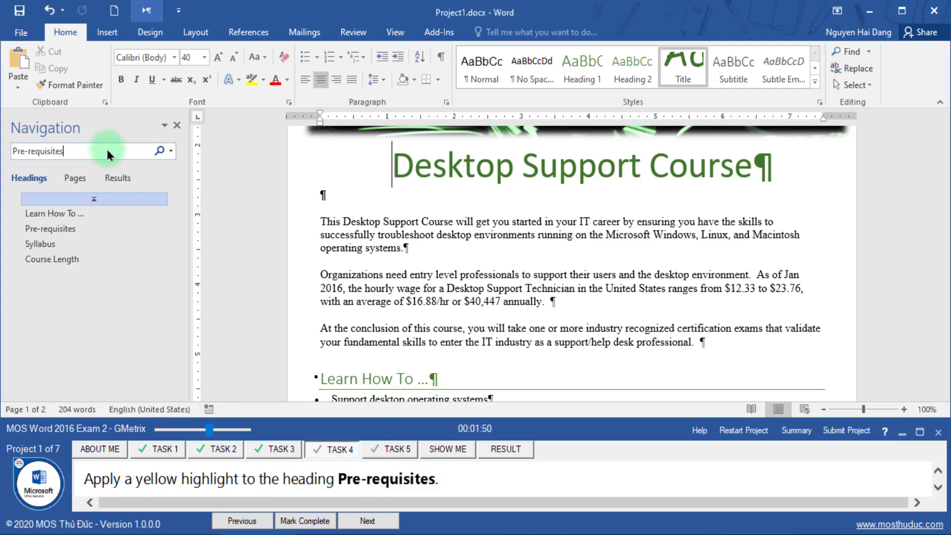
click(118, 193)
click(135, 222)
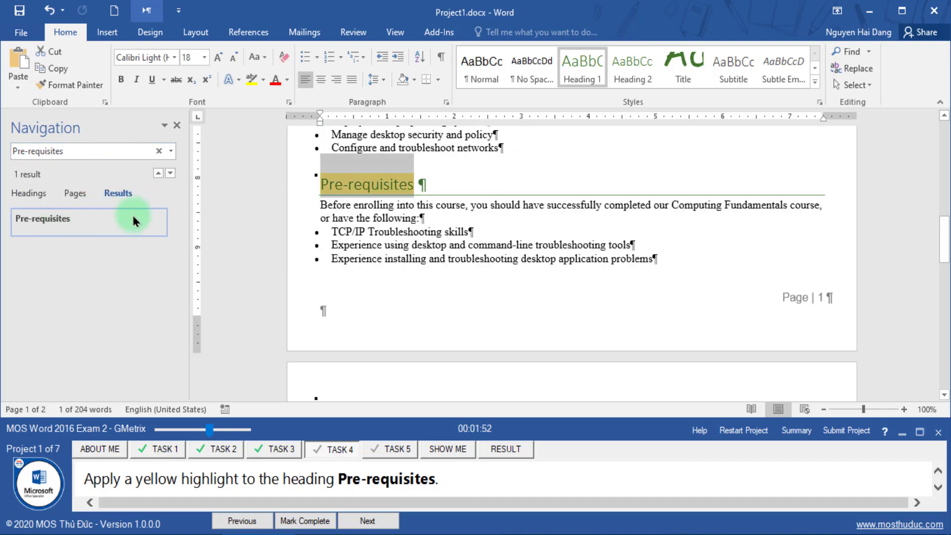
Apply a yellow text highlight to the heading Pre-requisites
click(358, 191)
click(369, 187)
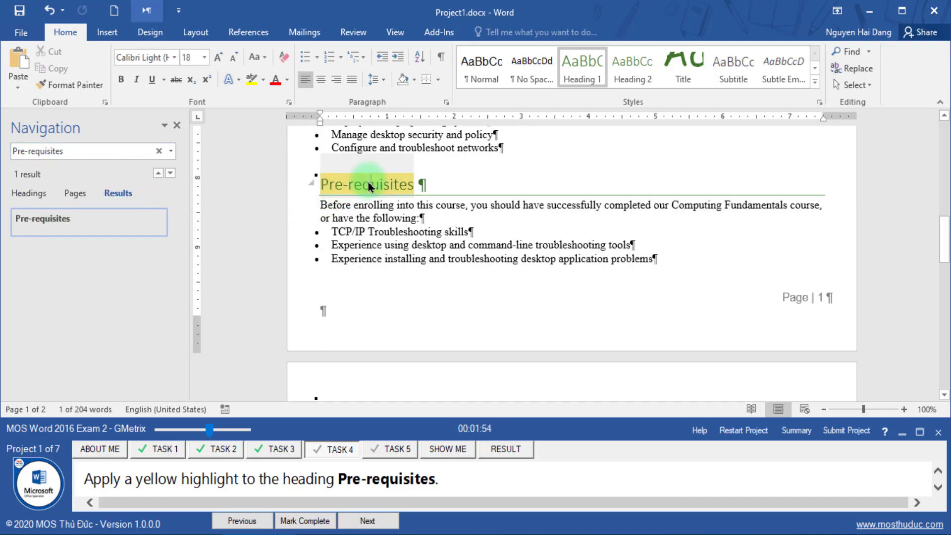
triple_click(389, 184)
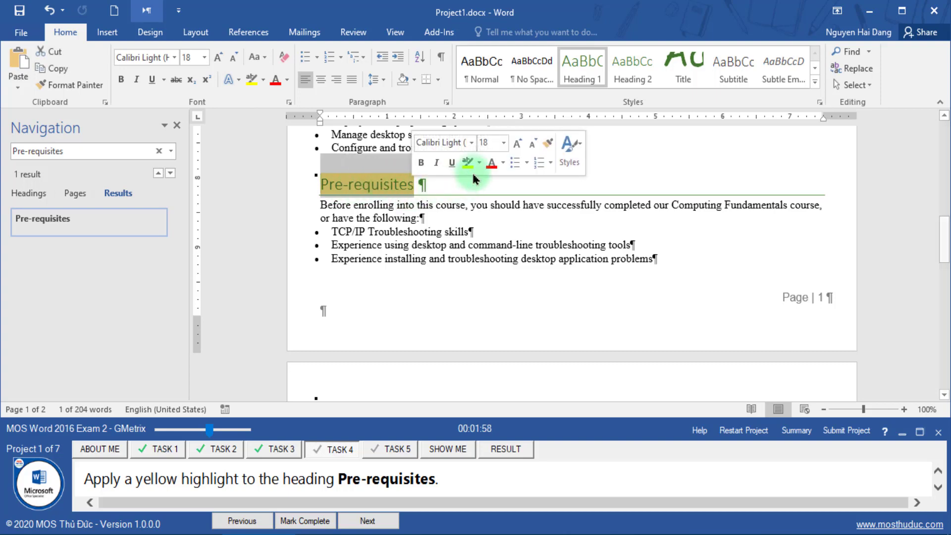
click(466, 166)
click(467, 245)
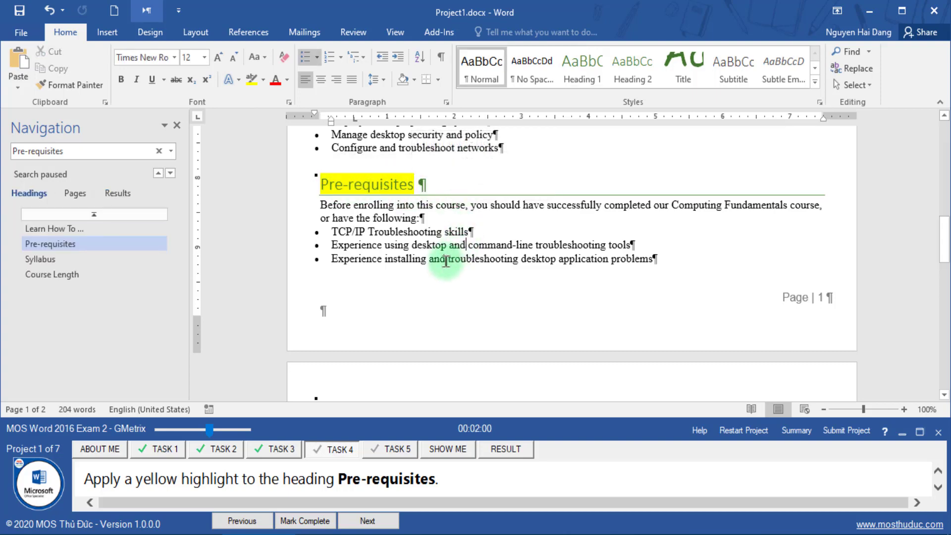
Mark Task 4 complete and continue to Task 5, enlarging its instruction text
click(320, 516)
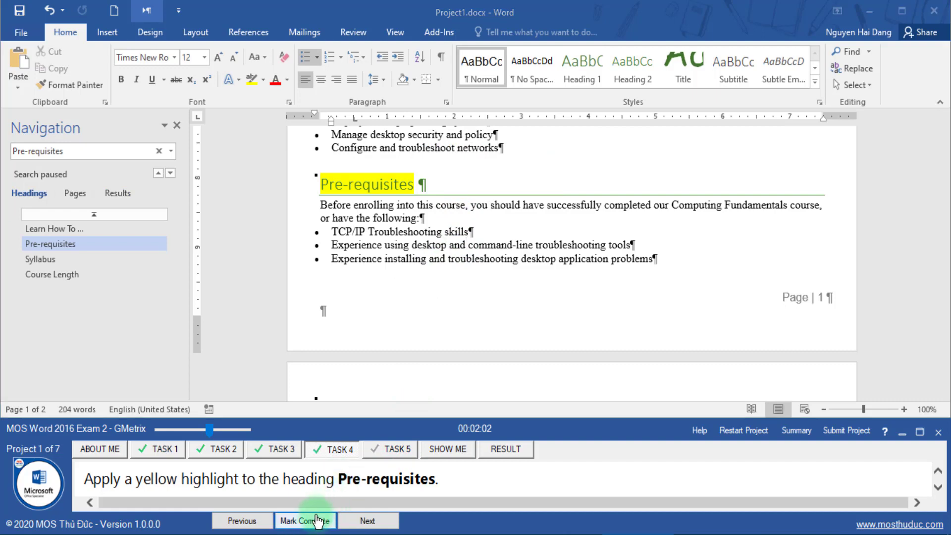
click(371, 518)
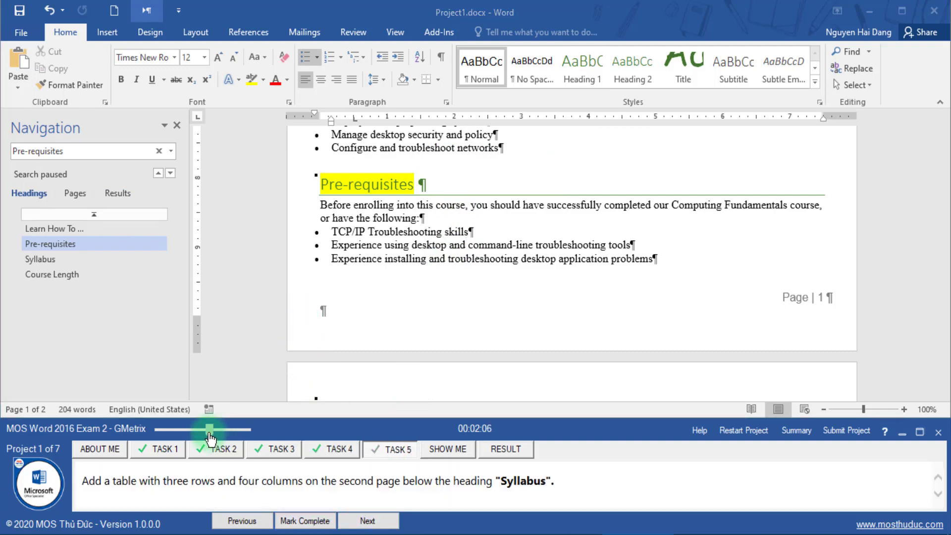
drag(209, 430, 212, 430)
Search the document for Syllabus and place the cursor in the empty paragraph below that heading
click(350, 377)
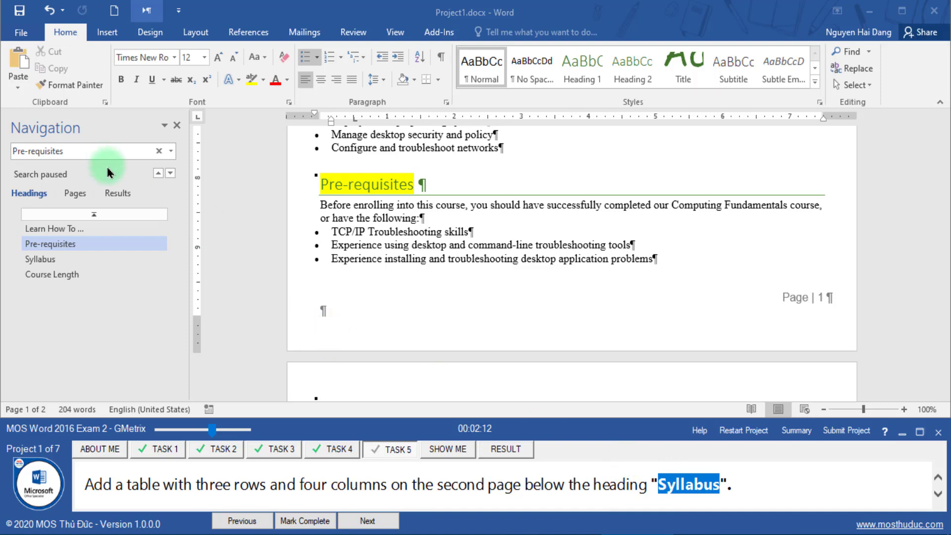
click(158, 154)
click(158, 154)
text(Syllabus)
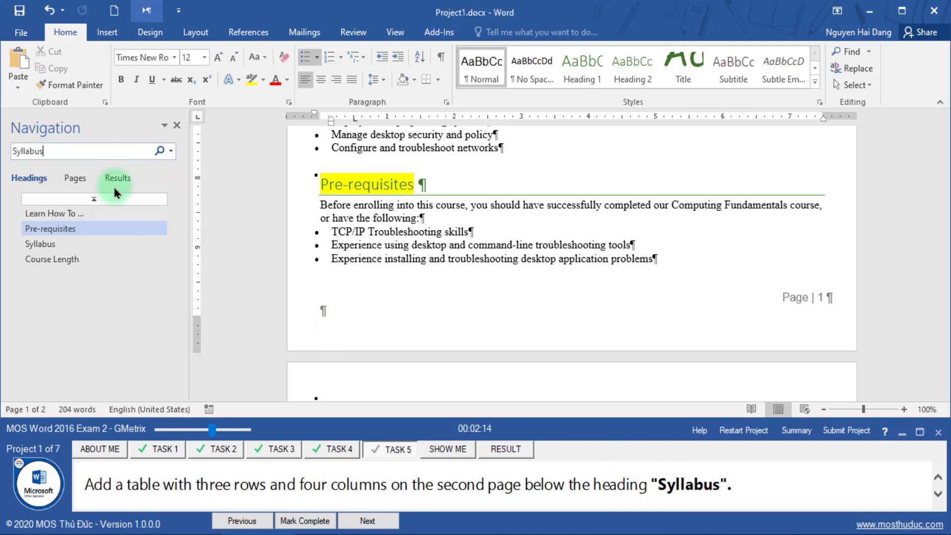
click(118, 258)
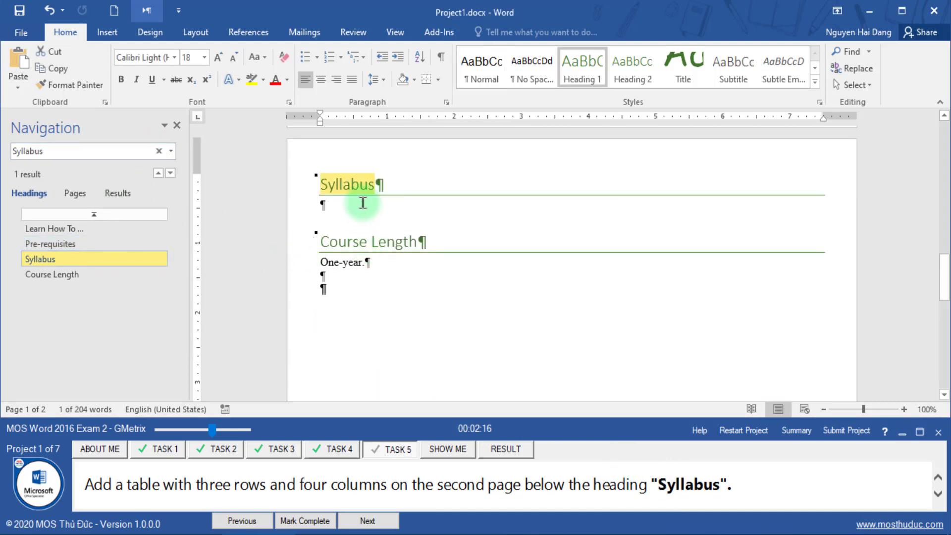
click(363, 204)
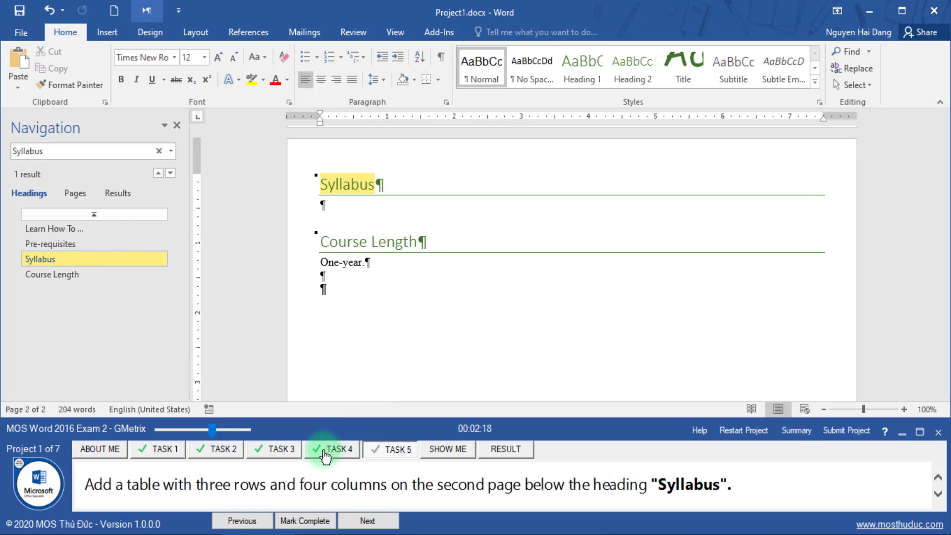
Insert a table with 4 columns and 3 rows below the Syllabus heading
click(109, 32)
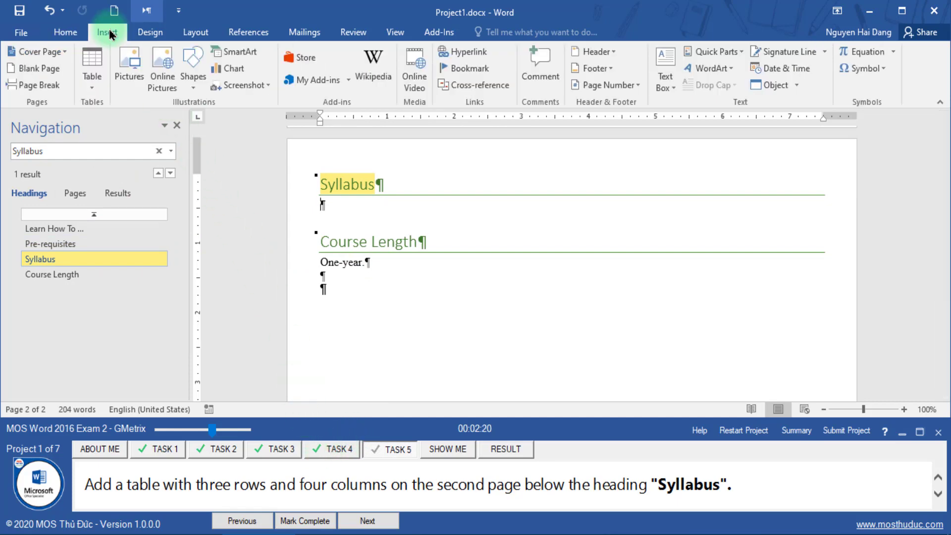
click(93, 80)
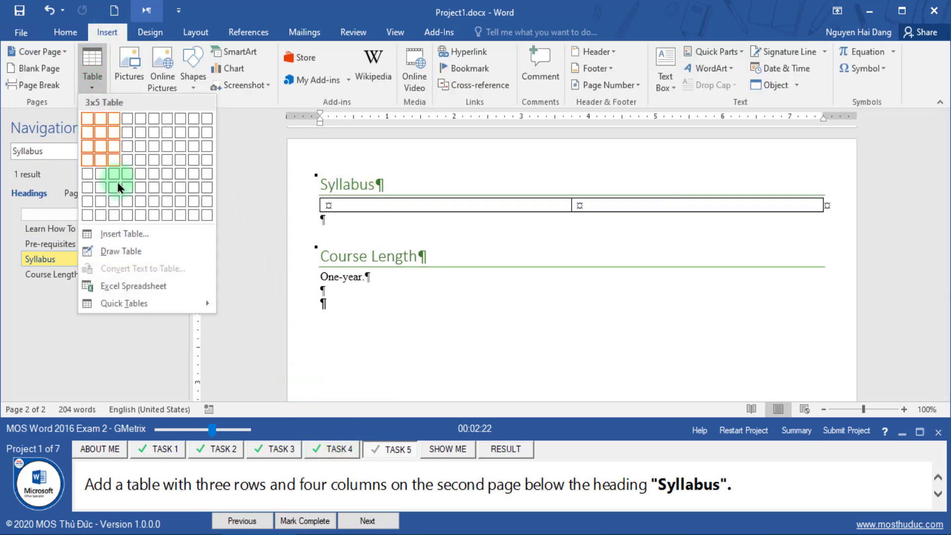
click(140, 234)
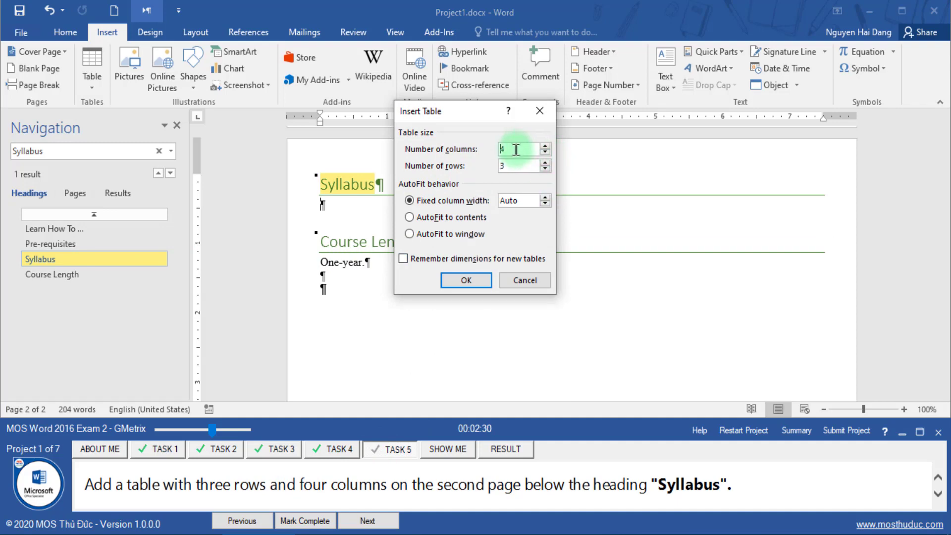
click(483, 288)
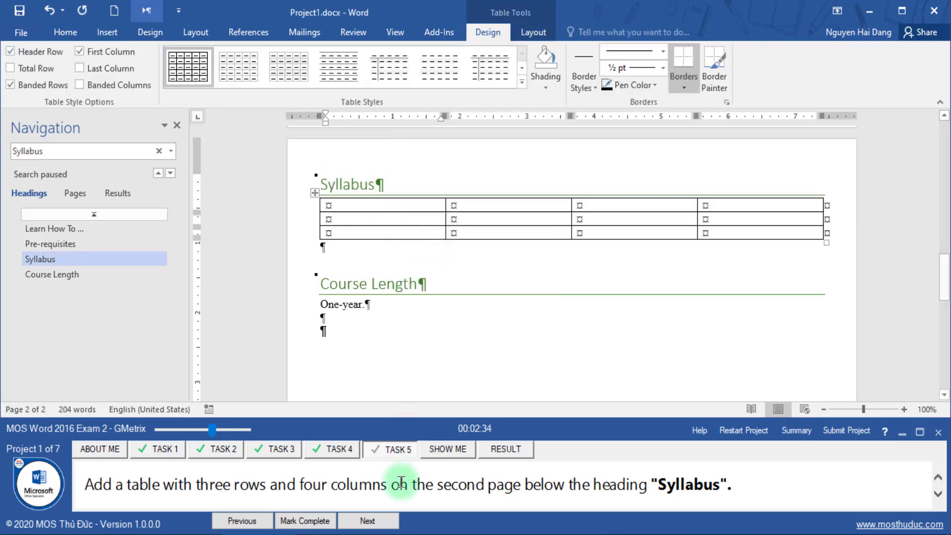
Mark Task 5 complete and submit Project 1, saving the changes to Project1.docx
click(328, 520)
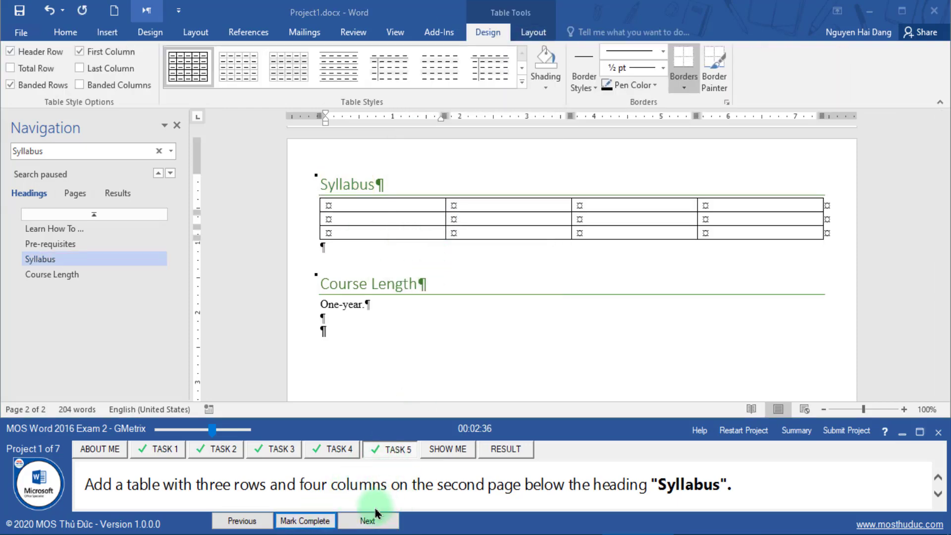
click(858, 435)
click(589, 418)
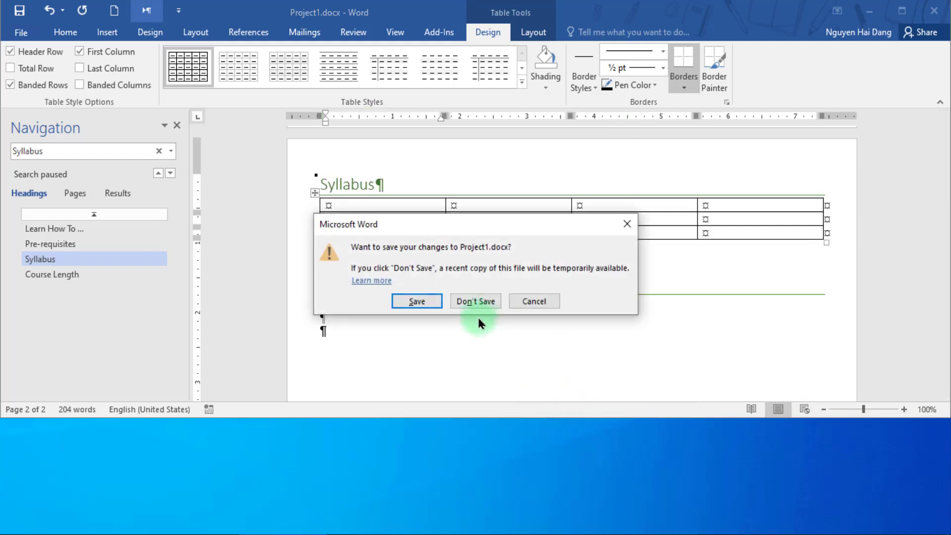
click(418, 301)
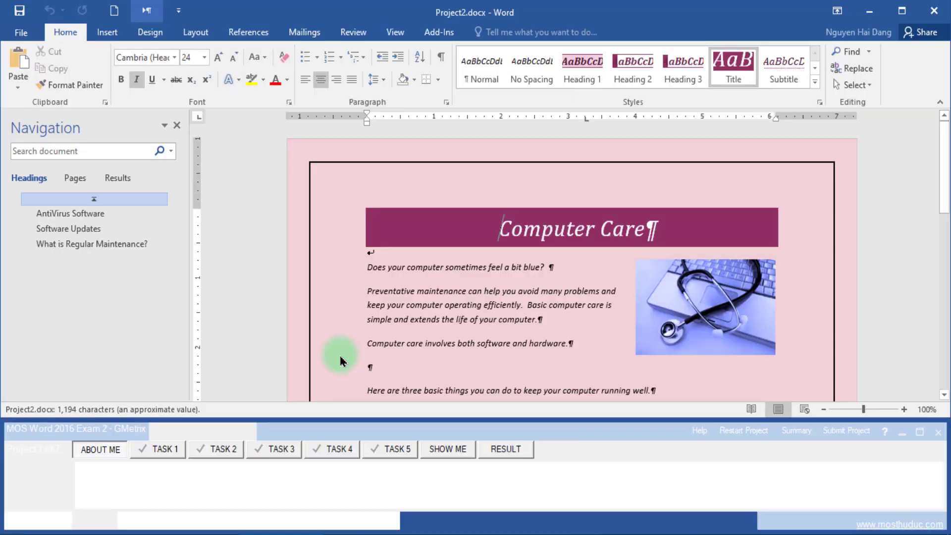
Open the Task 1 instruction of Project 2 and apply the Gallery theme to the document
click(166, 451)
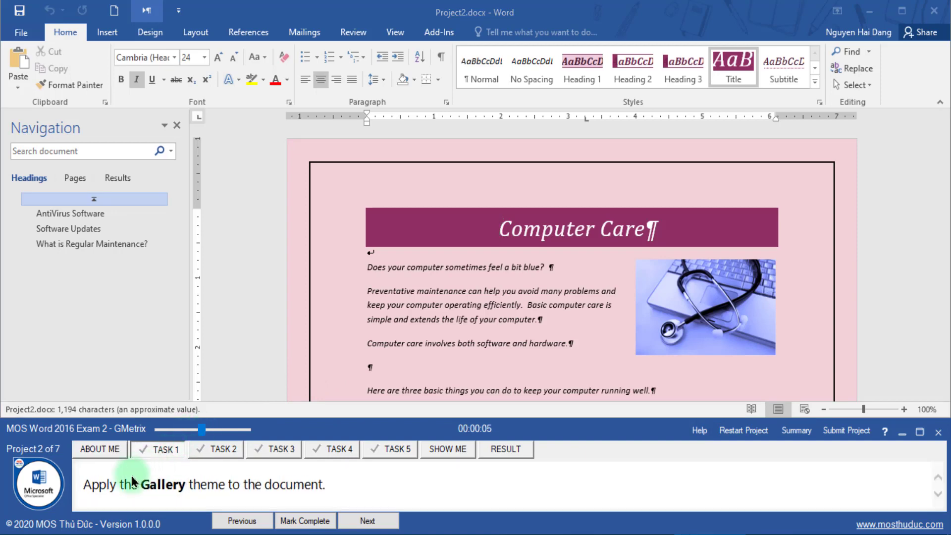
drag(84, 482, 178, 481)
click(184, 480)
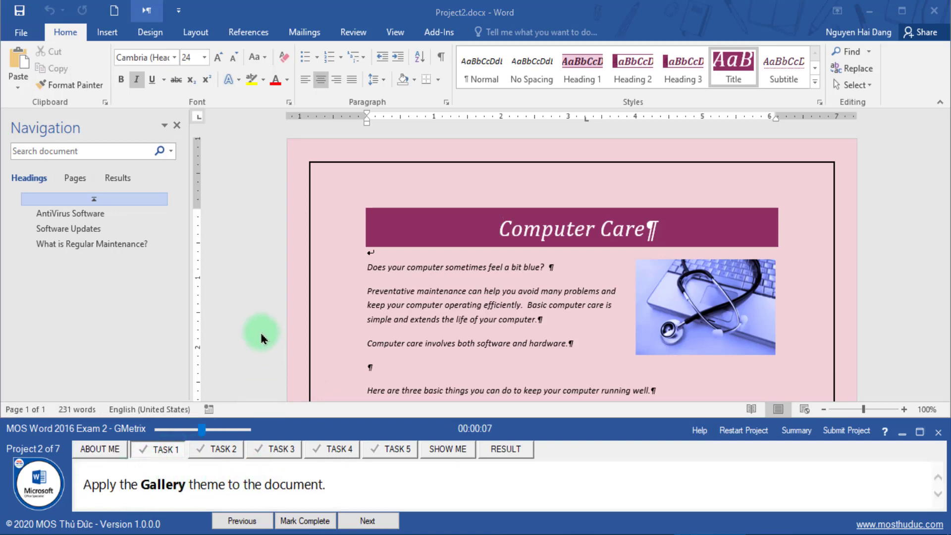
click(149, 31)
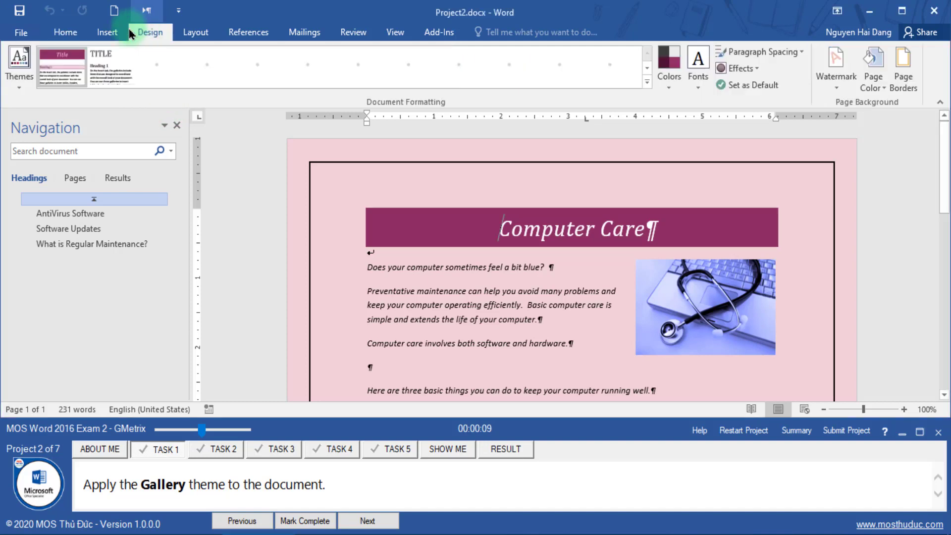
click(24, 91)
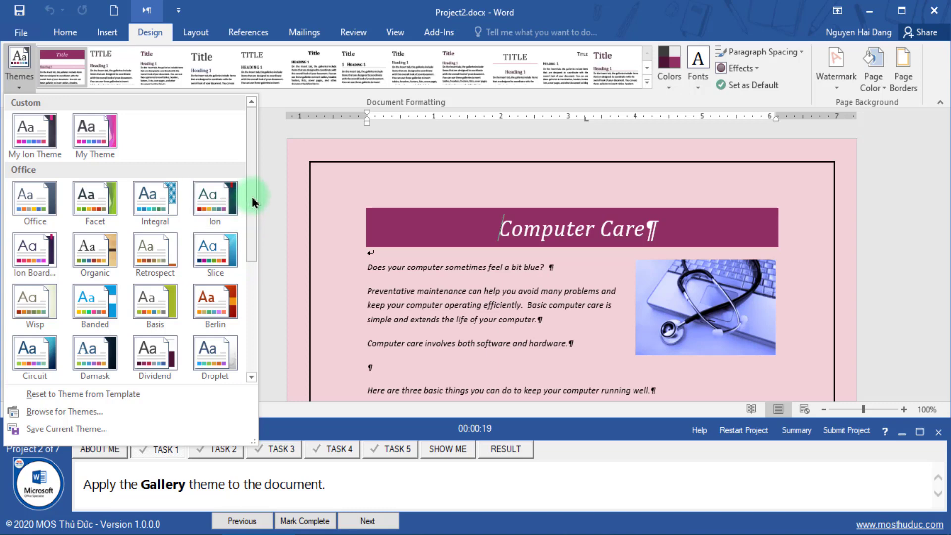
drag(252, 197, 250, 297)
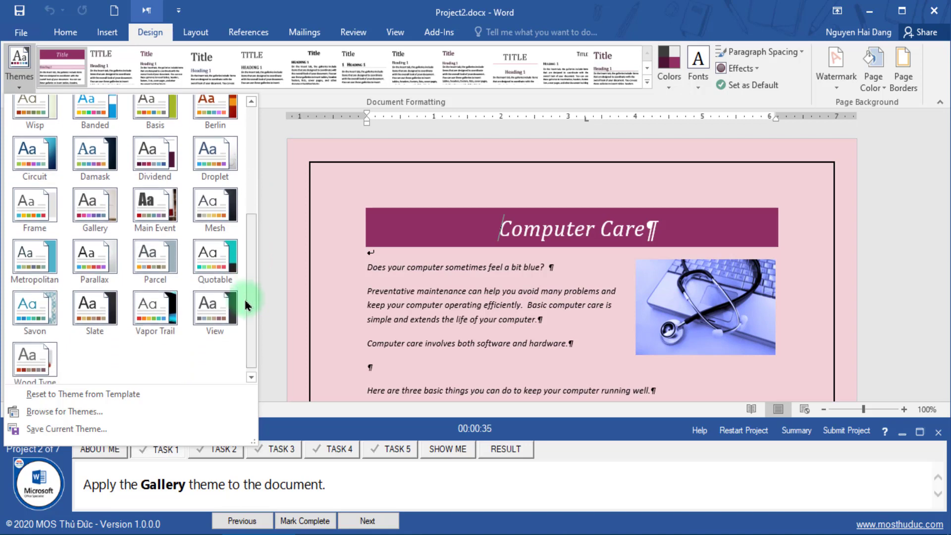
click(103, 214)
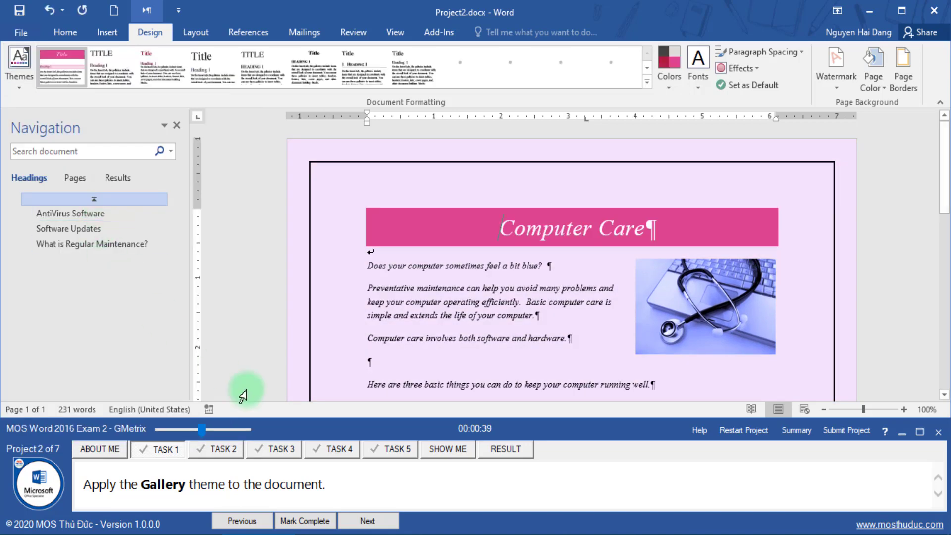
Mark Task 1 complete and continue to Task 2, slightly enlarging its instruction text
click(292, 524)
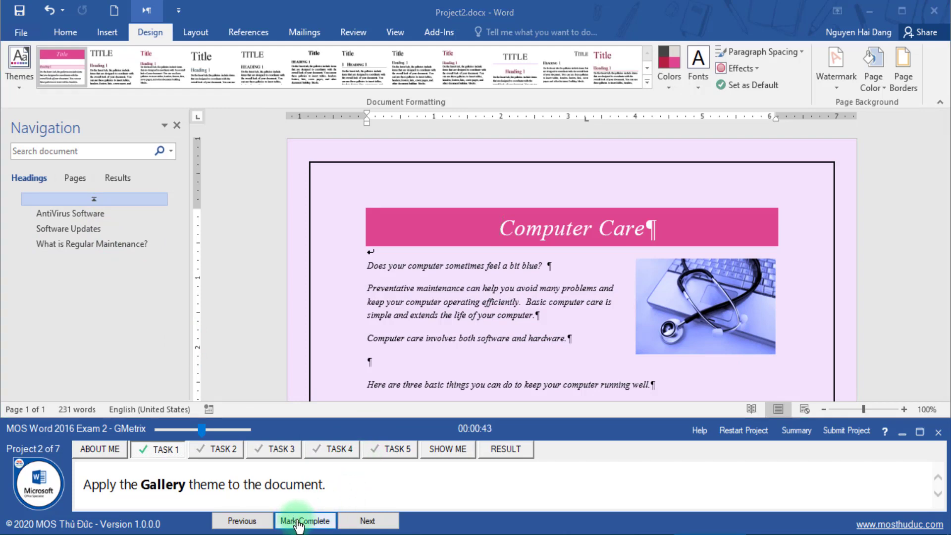
click(367, 520)
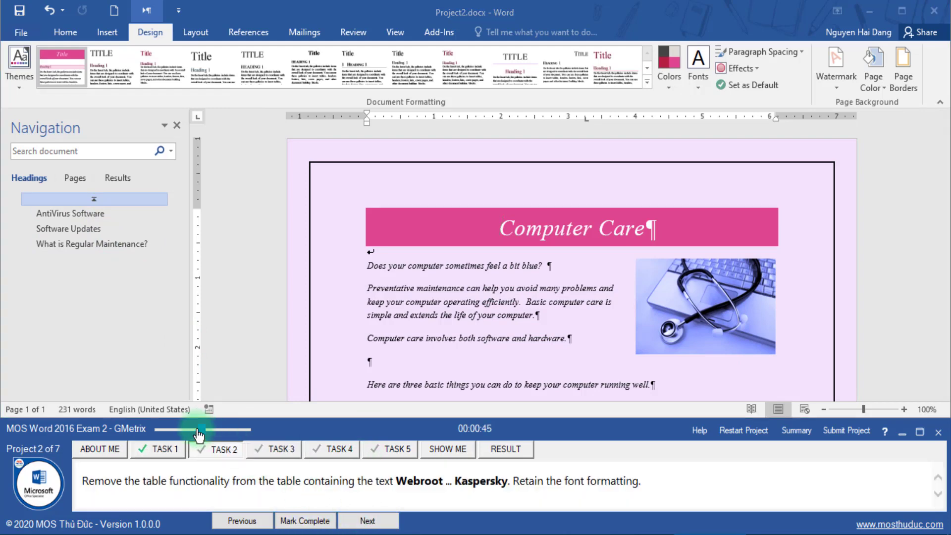
drag(198, 436, 201, 435)
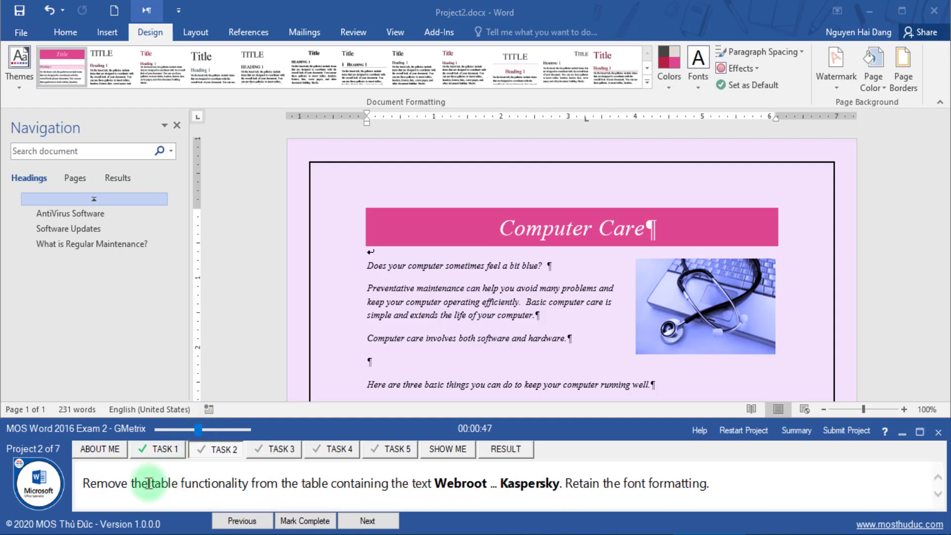
Copy the word Webroot from the Task 2 instruction and search the document for it
drag(93, 484, 391, 484)
click(250, 486)
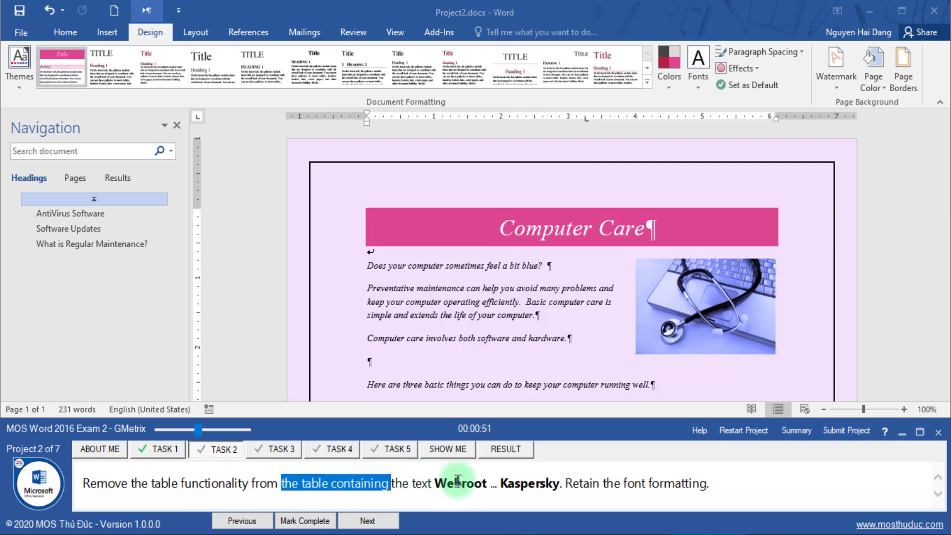
double_click(454, 483)
key(ctrl+c)
click(127, 152)
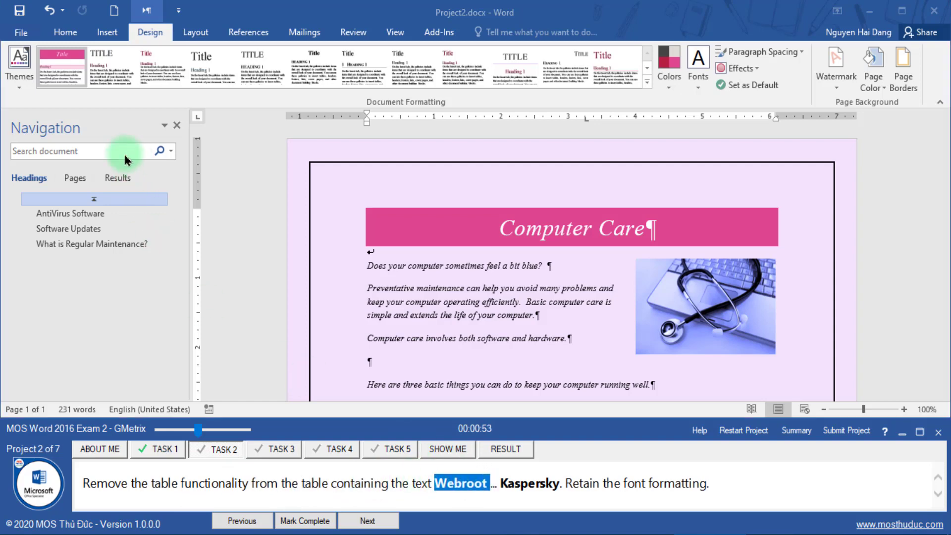
key(ctrl+v)
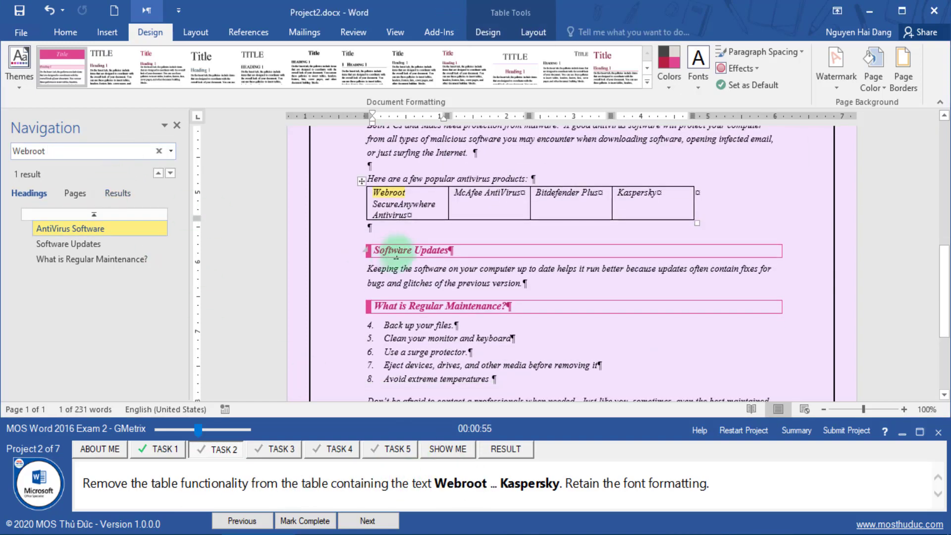
Convert the antivirus products table containing Webroot to text separated with tabs
click(362, 181)
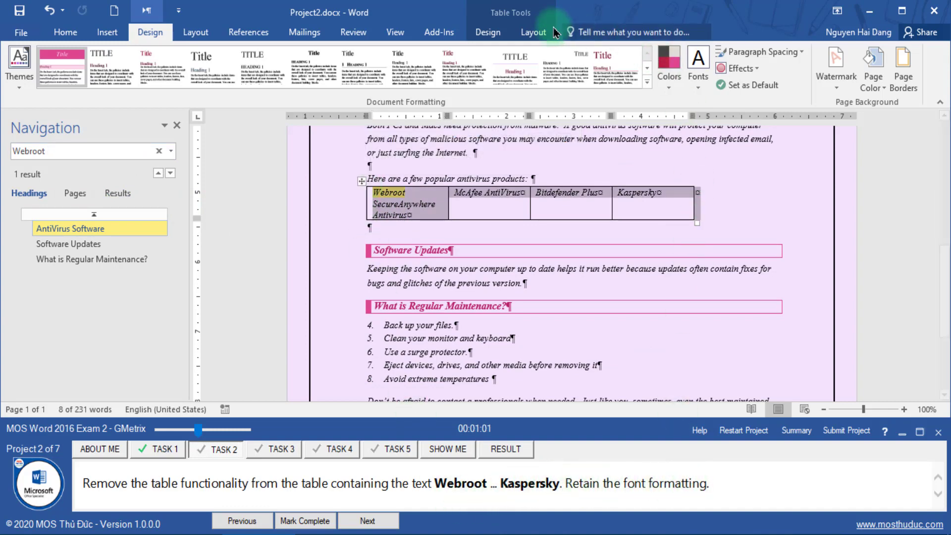
click(536, 31)
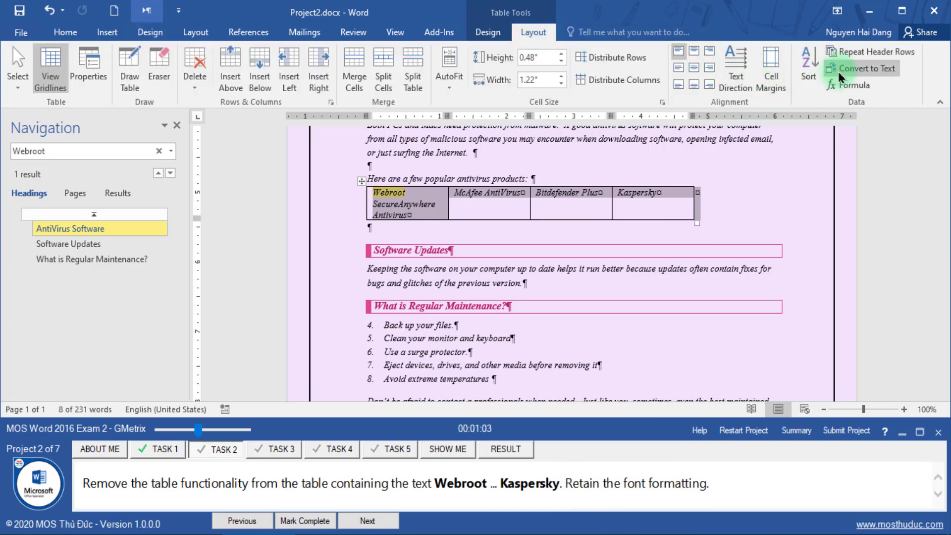
click(870, 70)
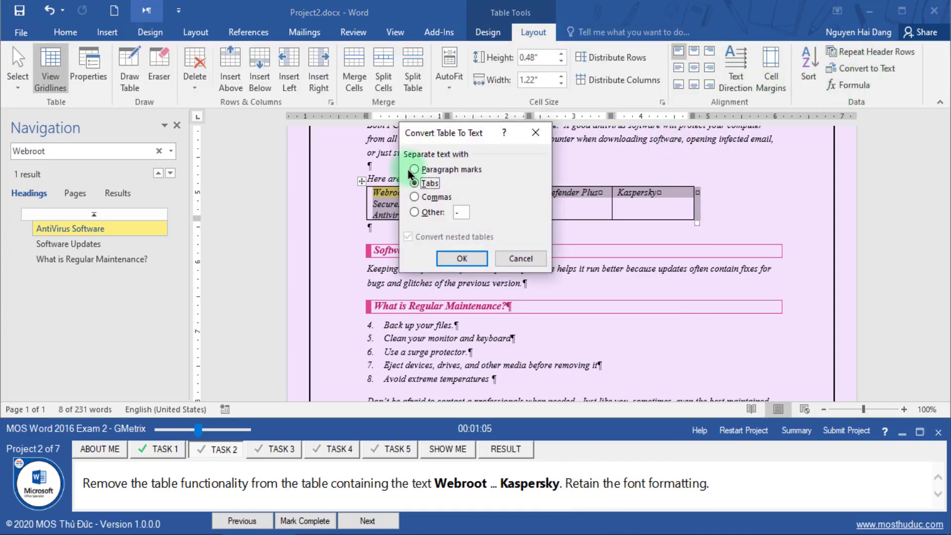
click(457, 259)
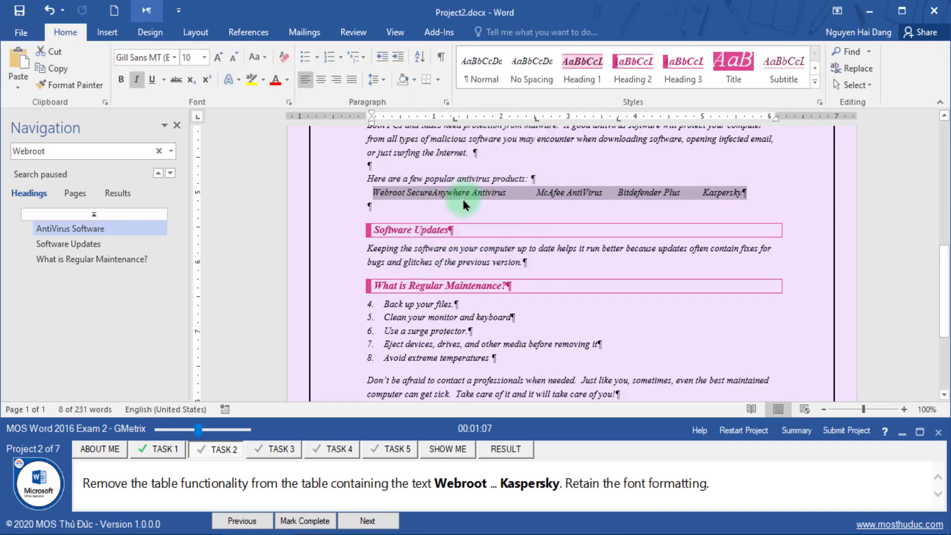
click(472, 211)
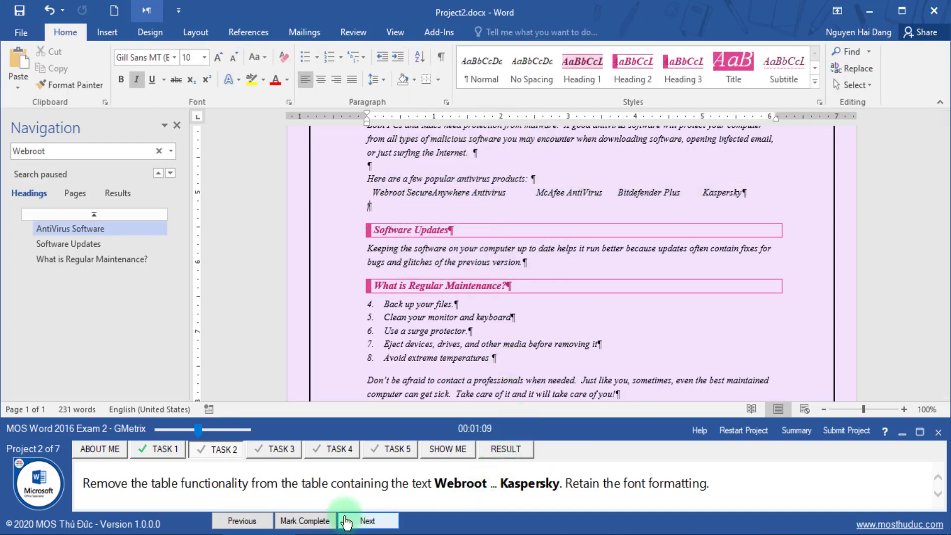
Mark Task 2 complete and continue to Task 3, enlarging its instruction text
click(313, 523)
click(285, 488)
click(362, 519)
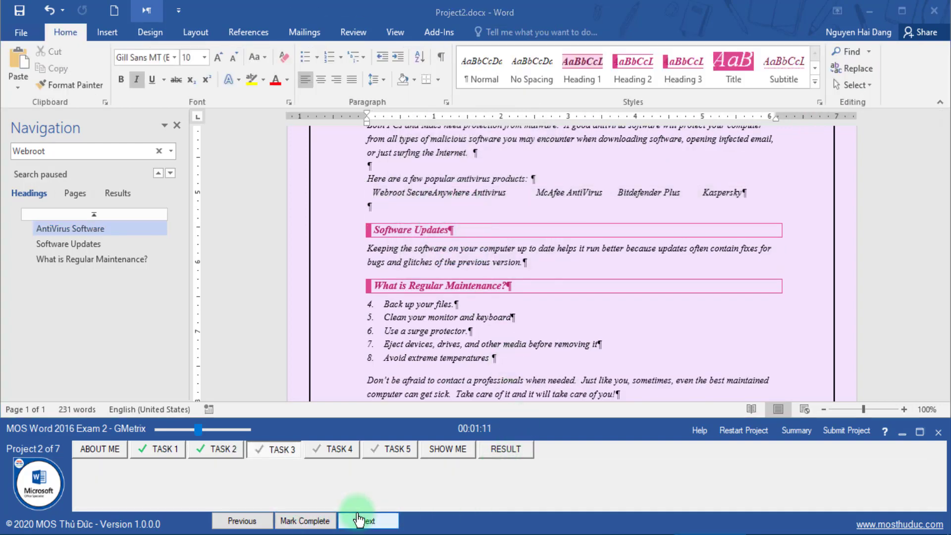
click(203, 430)
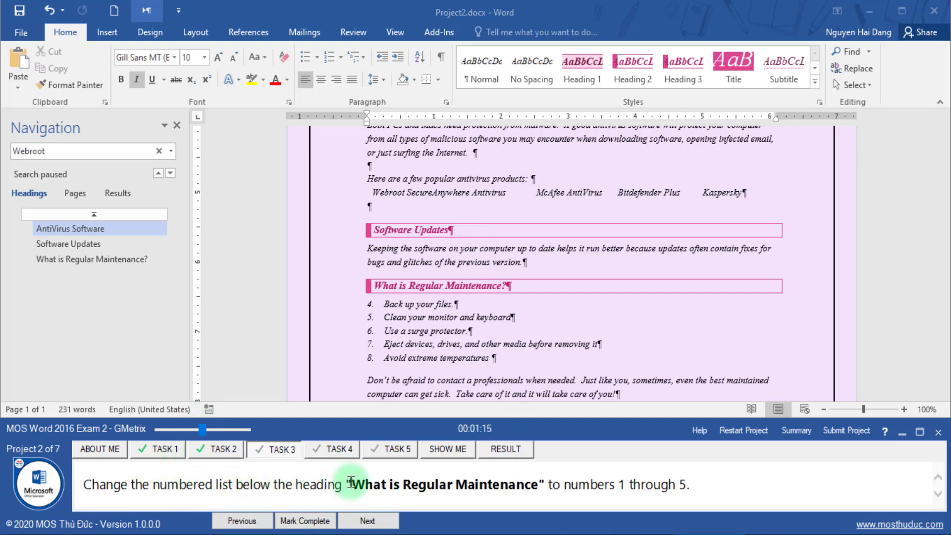
Copy the heading text What is Regular Maintenance from the Task 3 instruction and search the document for it
drag(351, 481, 538, 485)
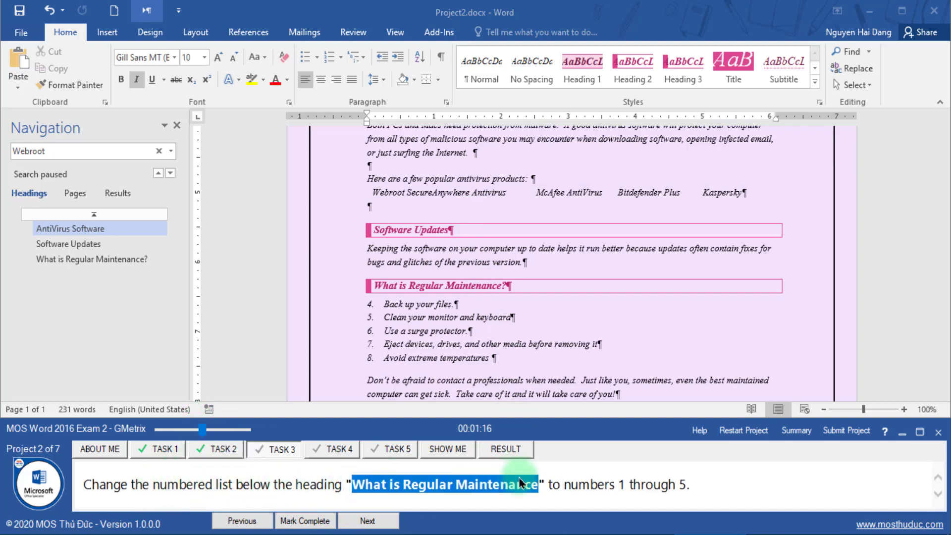
click(158, 151)
key(ctrl+v)
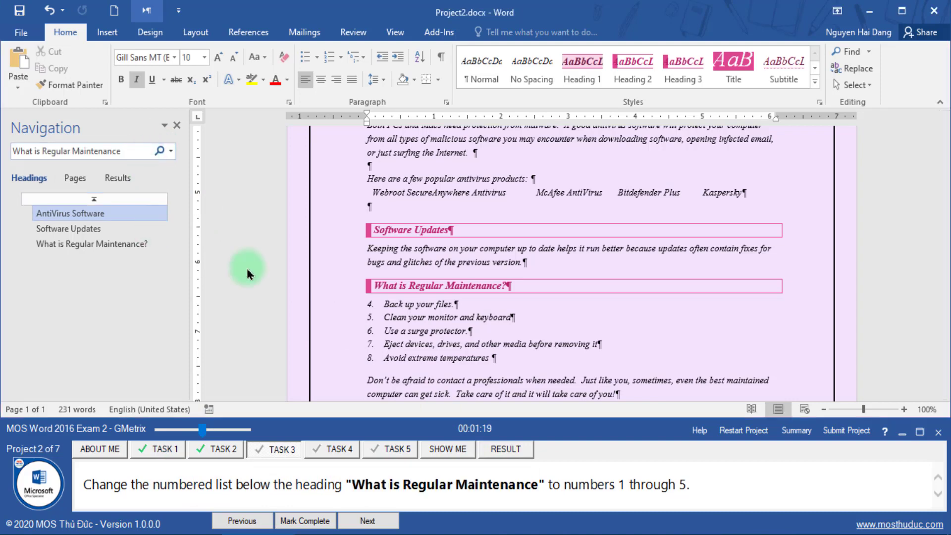
Restart the numbered list below the What is Regular Maintenance? heading at 1
drag(335, 217, 333, 268)
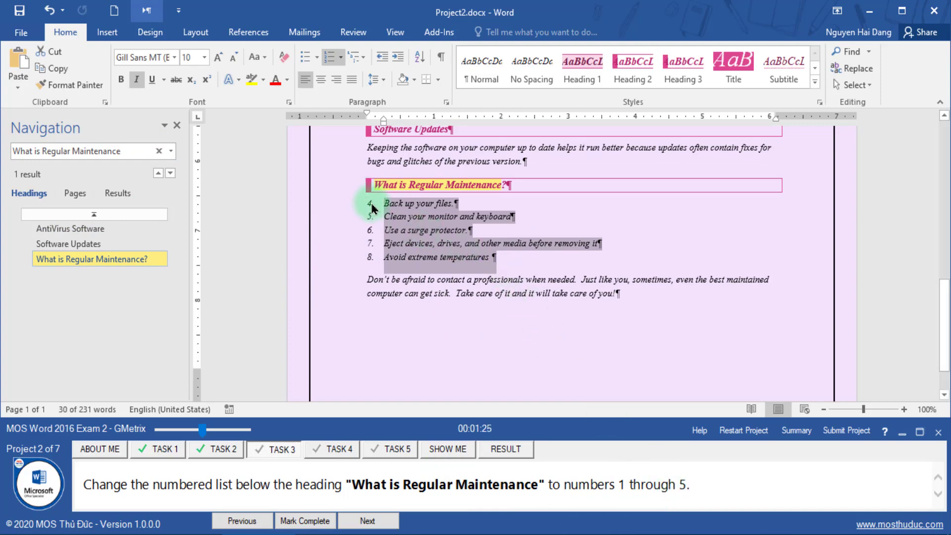
click(341, 58)
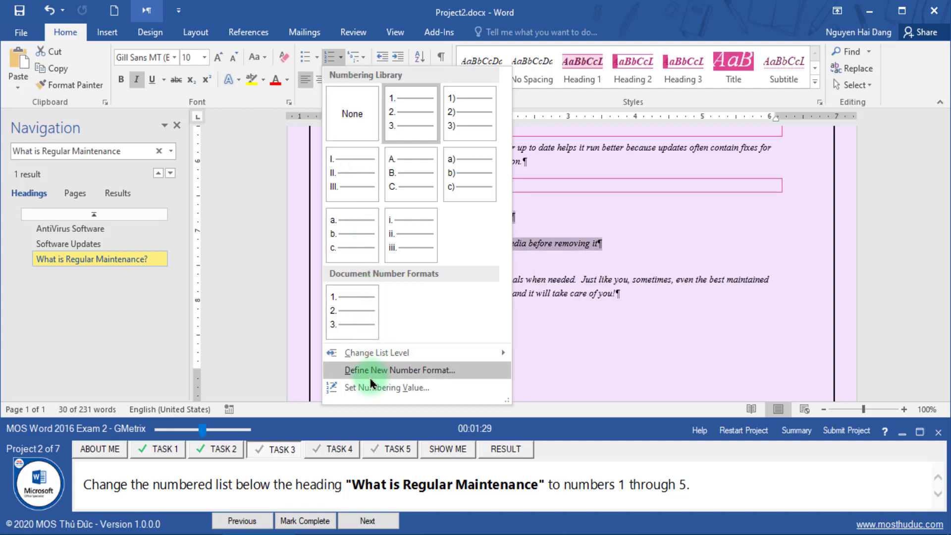
click(281, 271)
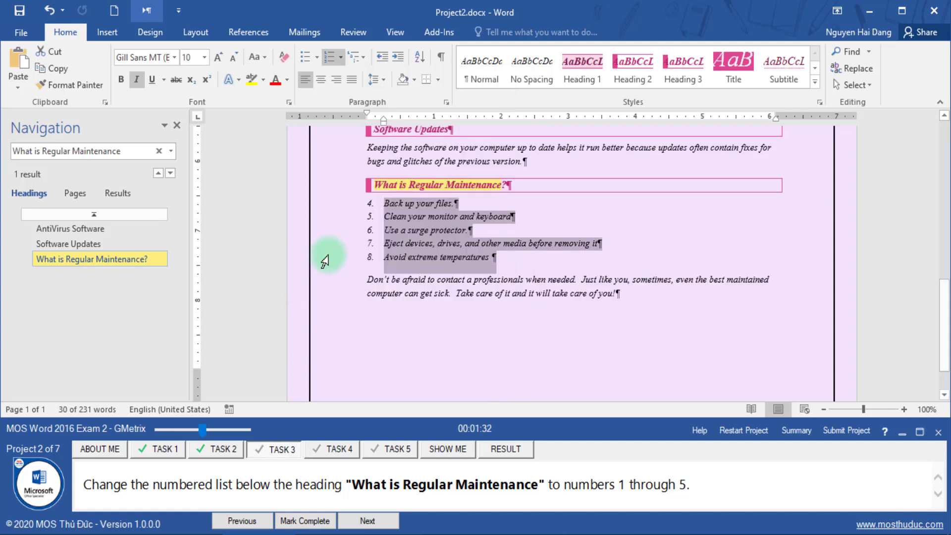
right_click(369, 206)
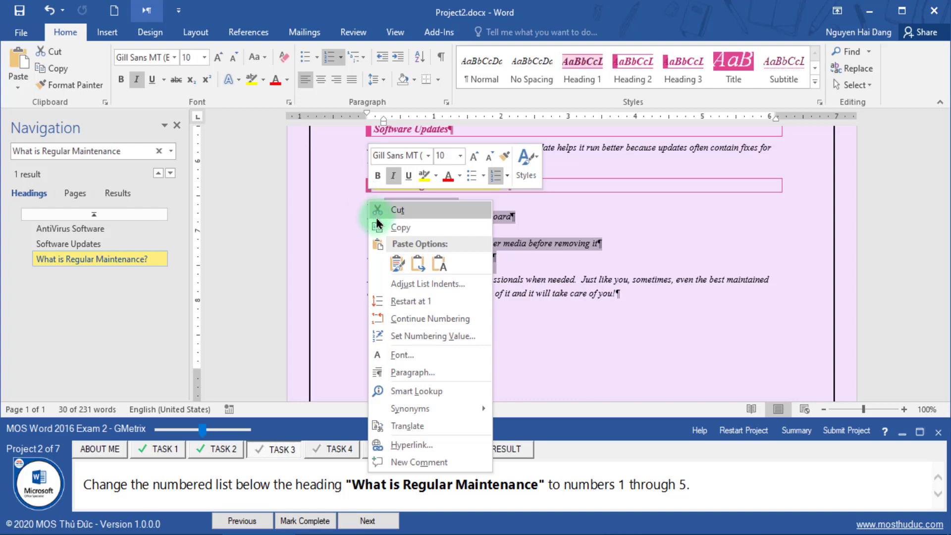
click(402, 302)
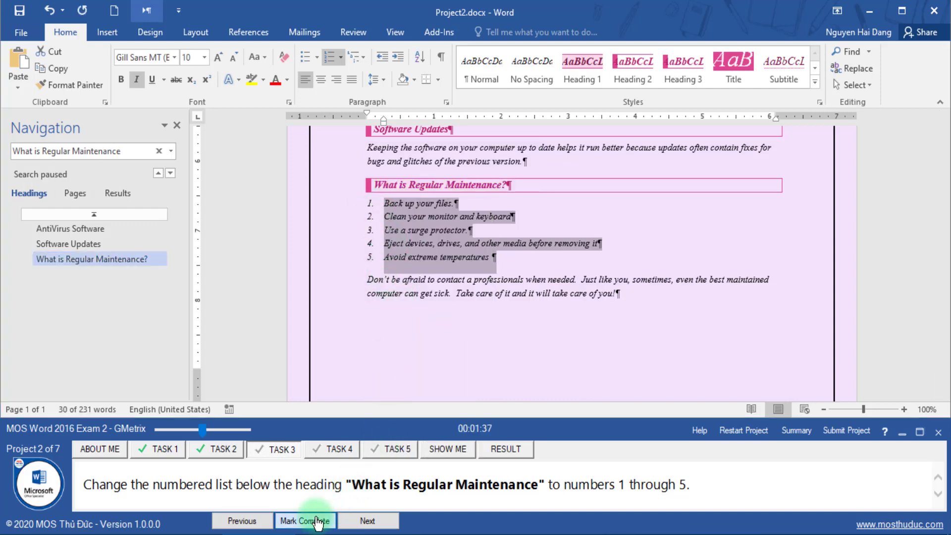
Mark Task 3 complete and continue to Task 4, enlarging its instruction text for reading
click(316, 522)
click(349, 520)
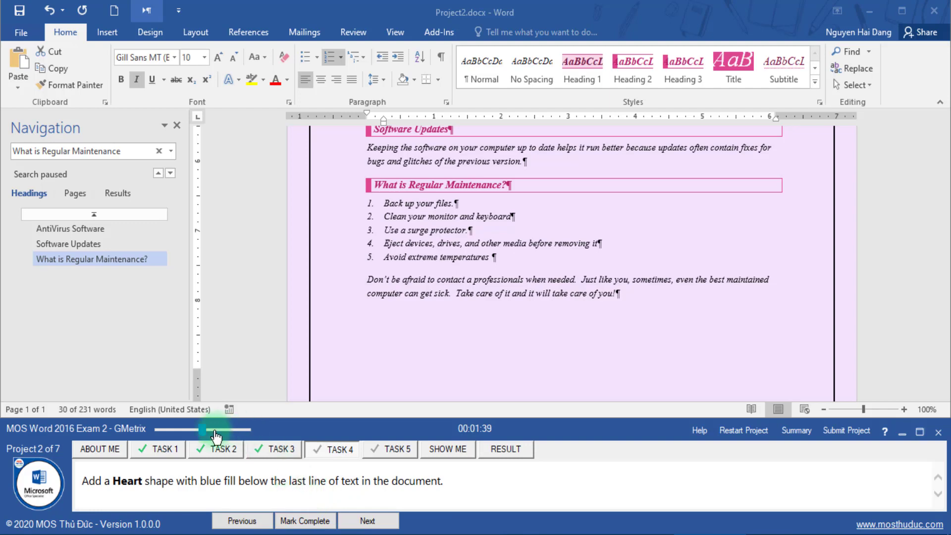
click(215, 430)
drag(86, 483, 427, 484)
Draw a Heart shape about 1.17" high and 1.22" wide below the document's last line of text and fill it with standard blue
click(564, 359)
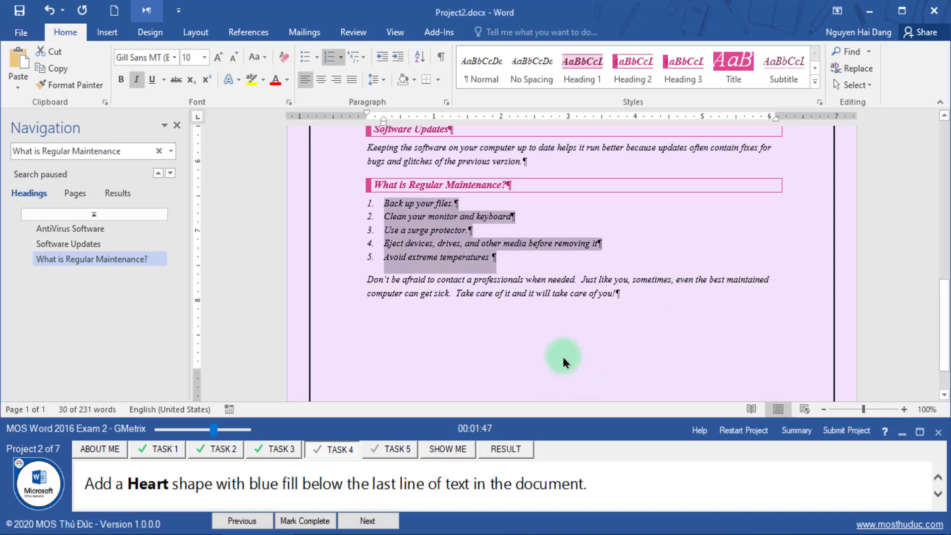
click(564, 362)
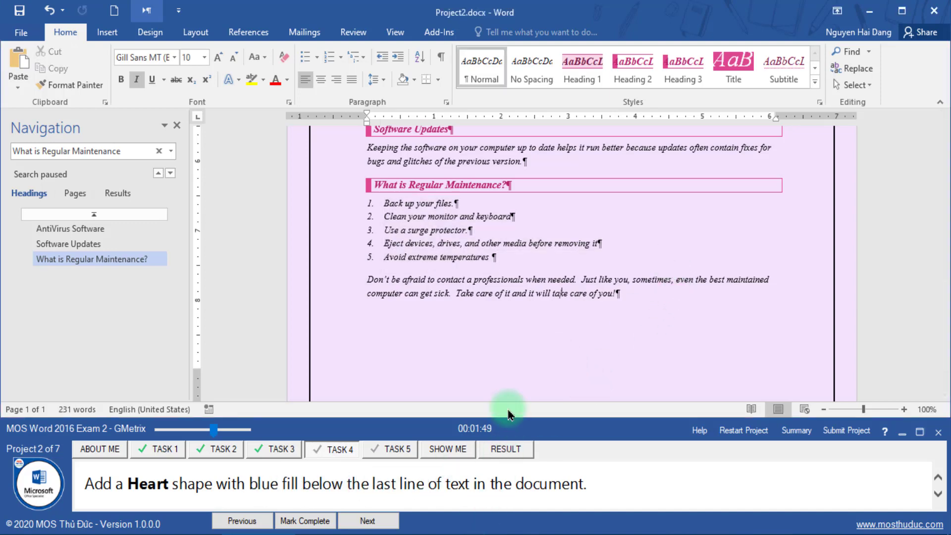
scroll(495, 348, down, 1)
click(102, 32)
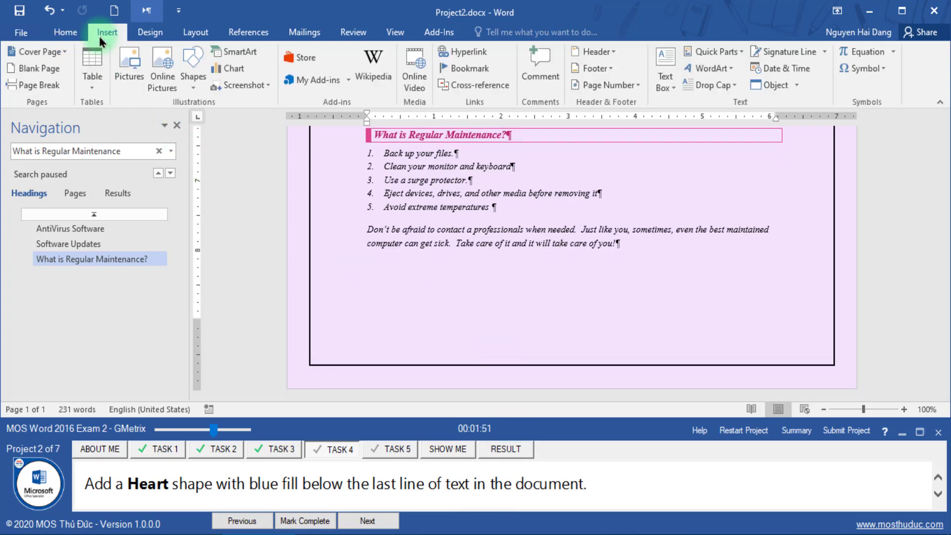
click(192, 75)
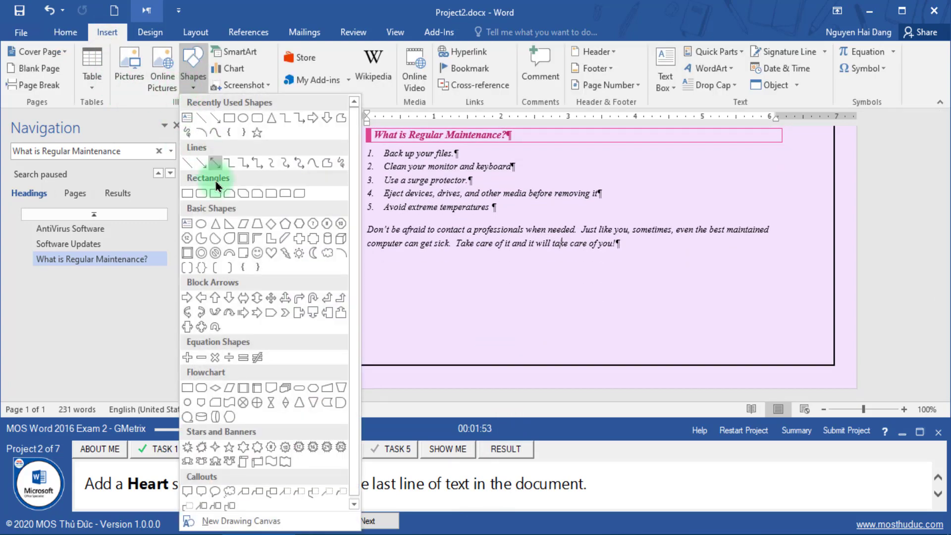
click(270, 257)
drag(491, 255, 572, 337)
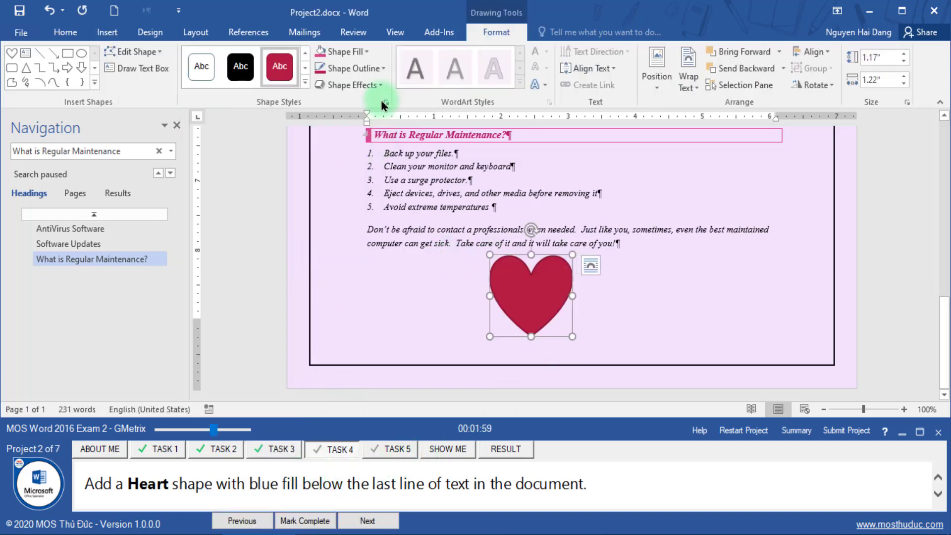
click(367, 52)
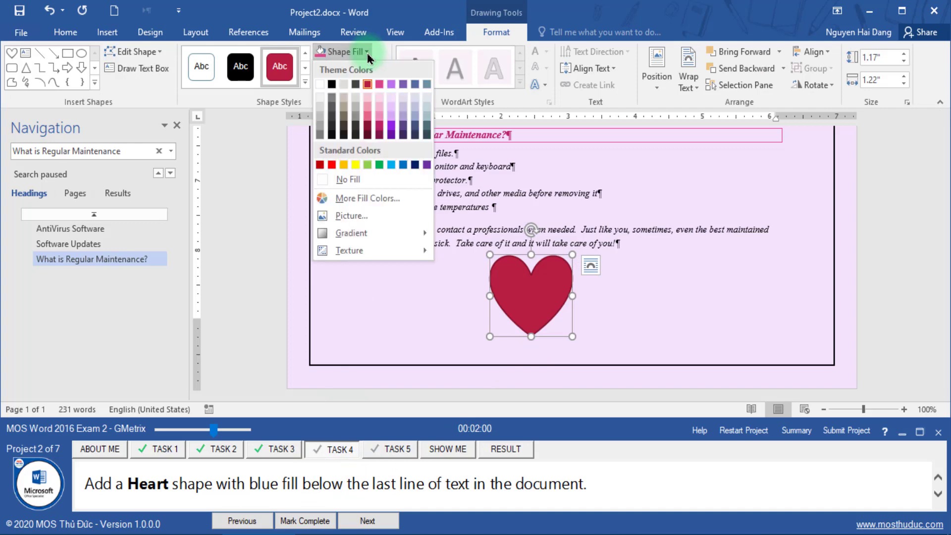
click(403, 165)
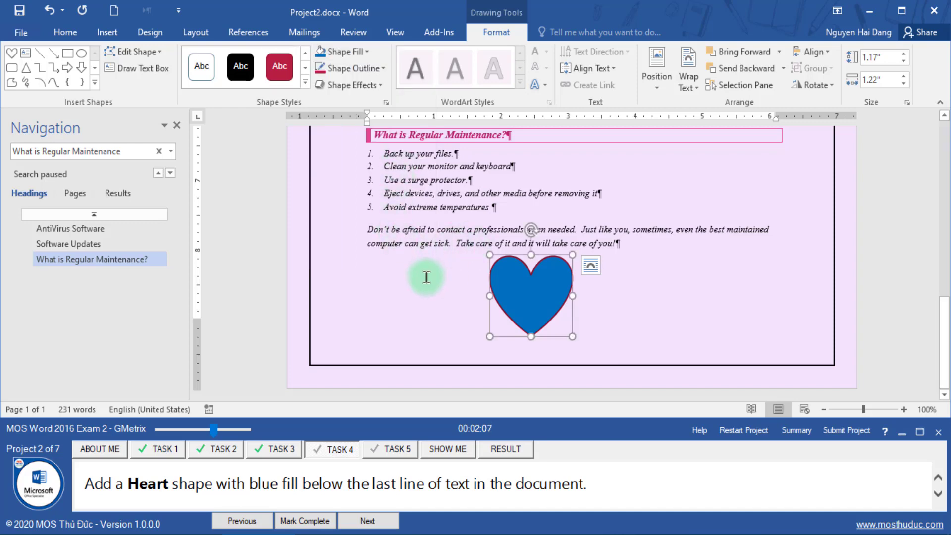
Mark Task 4 complete and continue to Task 5, slightly enlarging its instruction text
click(315, 520)
click(352, 521)
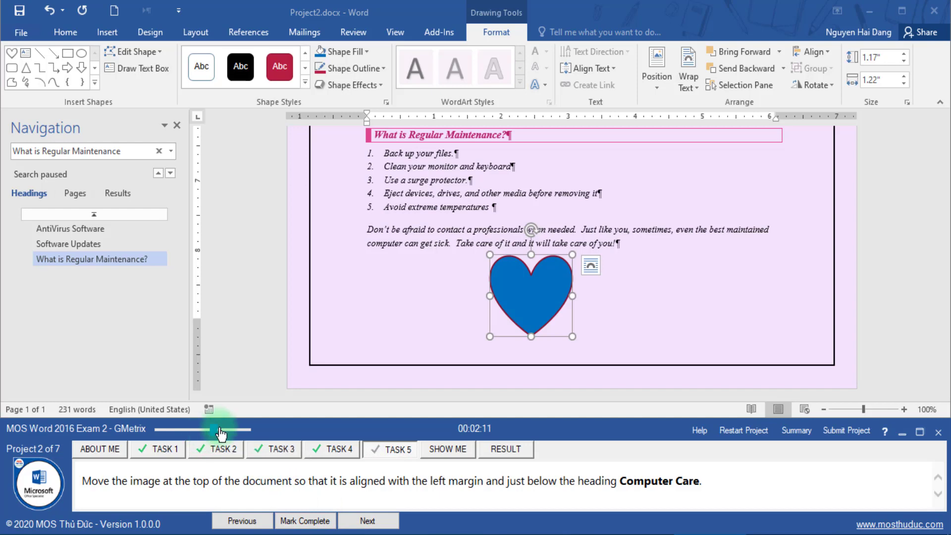
drag(220, 434, 209, 453)
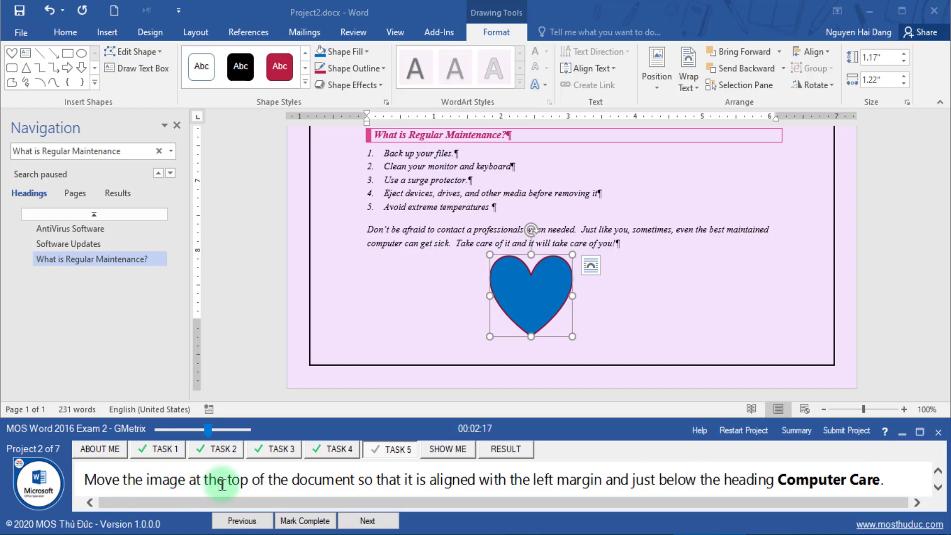
Set the horizontal alignment of the stethoscope image below the Computer Care heading to Left relative to Margin
click(92, 194)
click(75, 194)
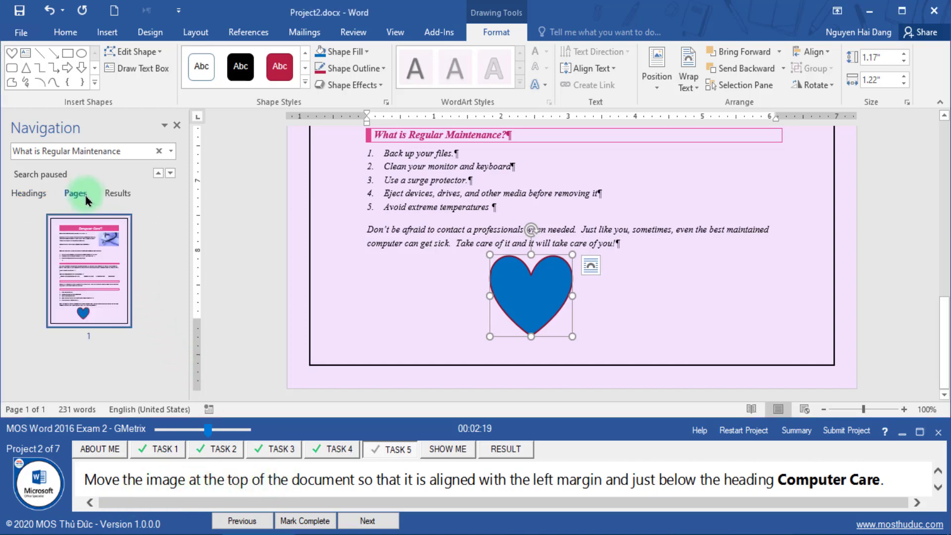
click(699, 333)
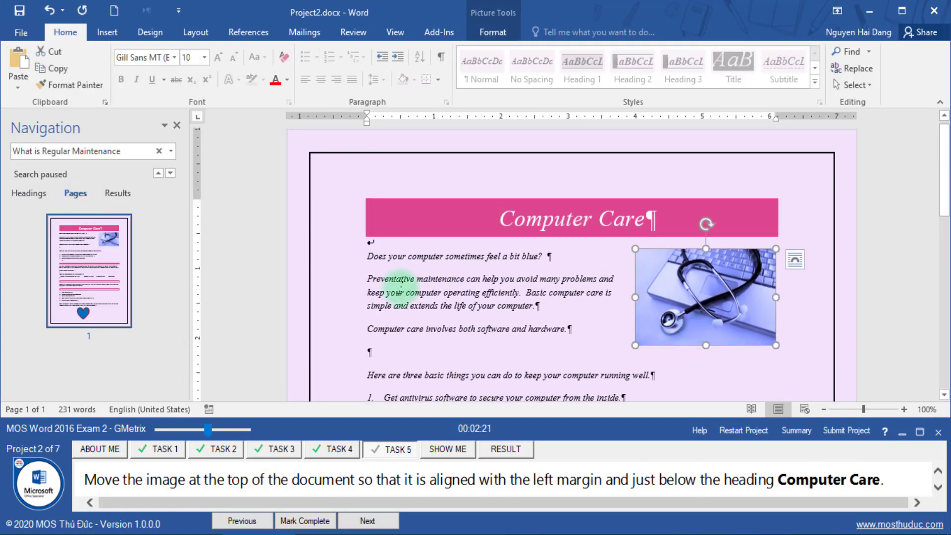
scroll(376, 346, down, 1)
drag(435, 483, 552, 481)
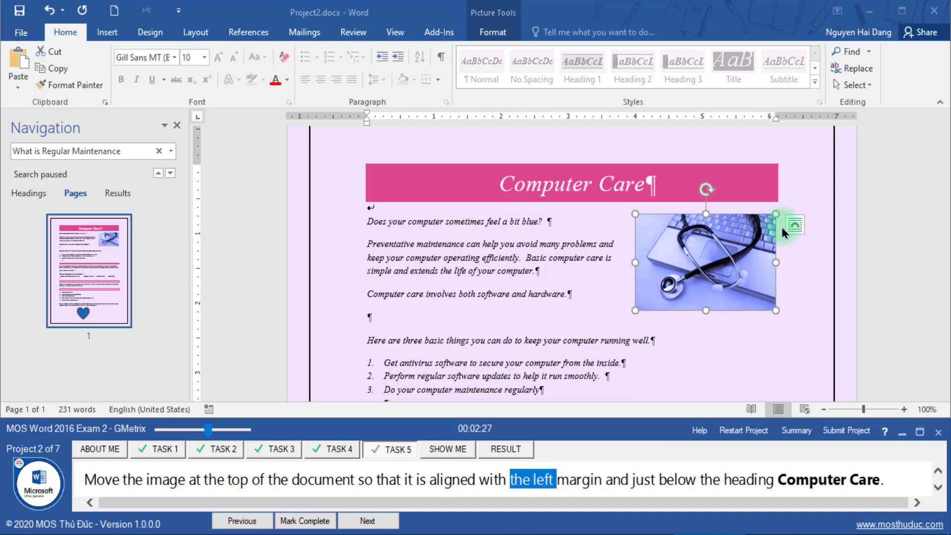
click(741, 261)
right_click(722, 257)
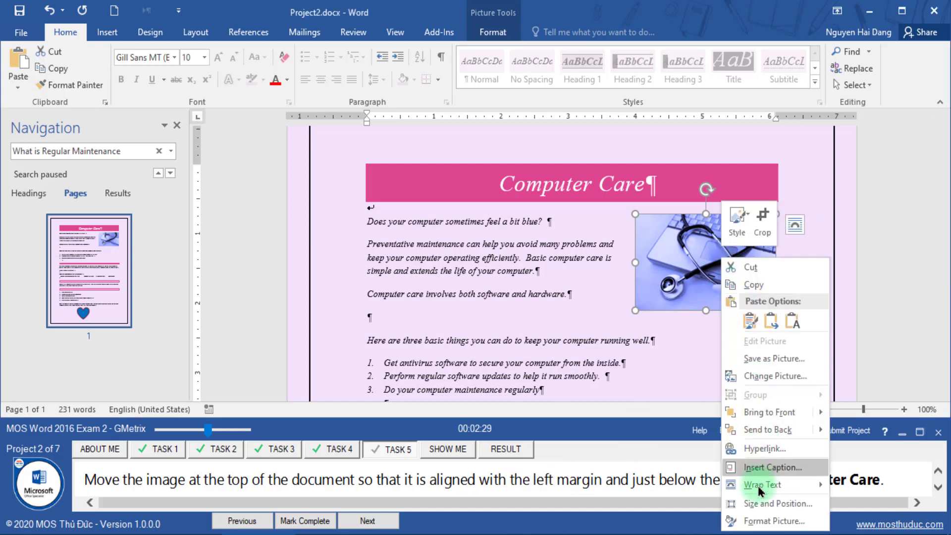
click(776, 505)
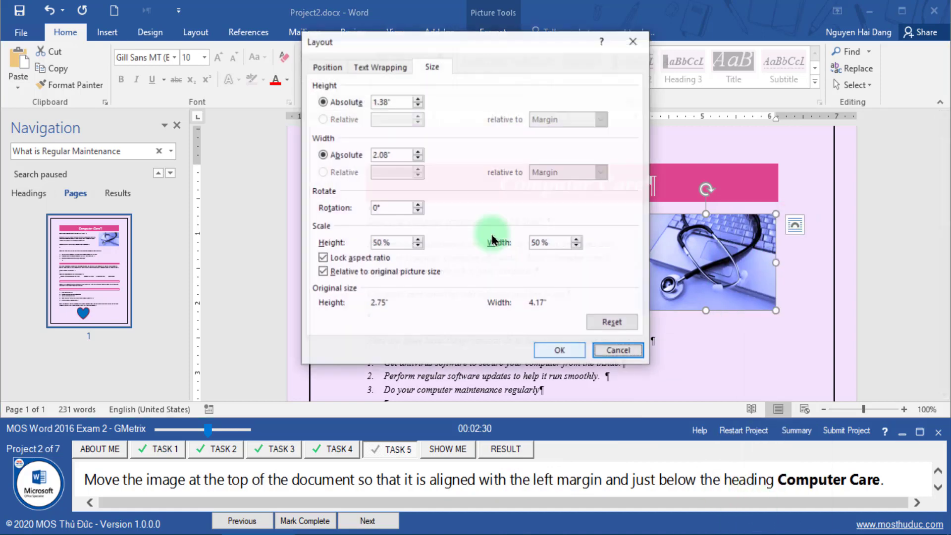
click(338, 71)
click(331, 102)
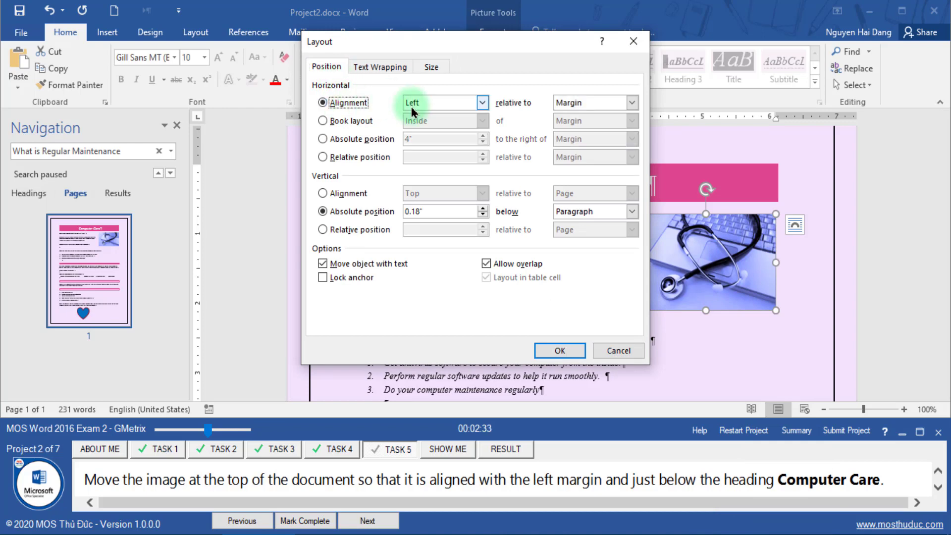
click(570, 104)
click(570, 111)
click(559, 350)
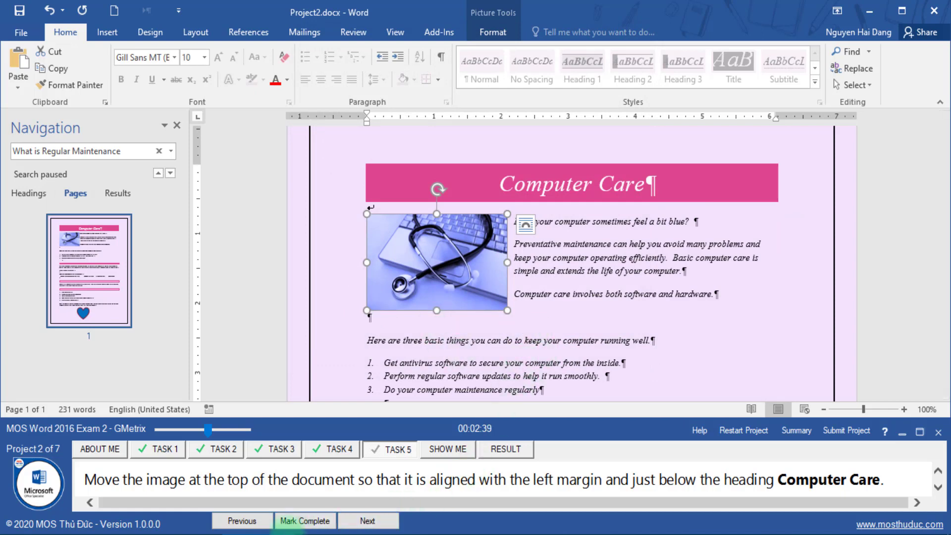
Mark Task 5 complete, submit Project 2 and save the changes to Project2.docx
click(285, 524)
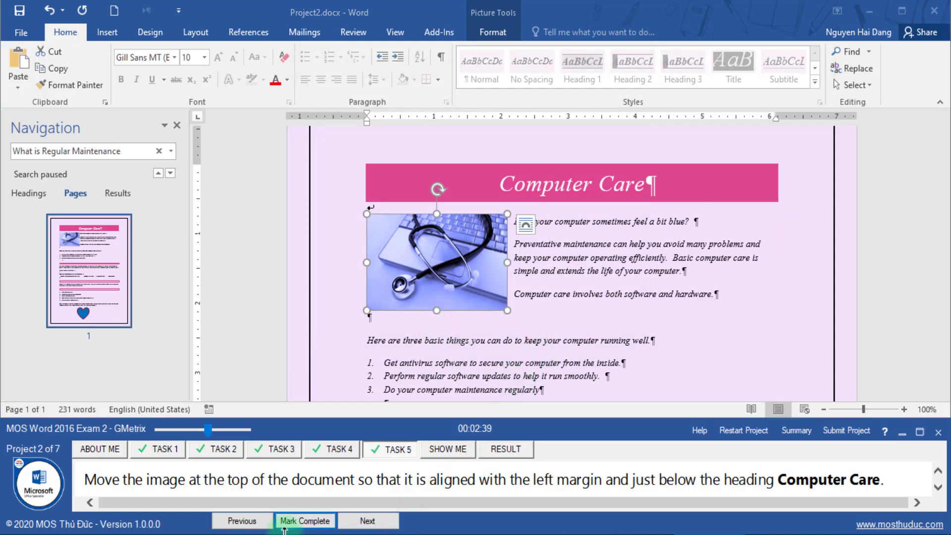
click(846, 431)
click(596, 415)
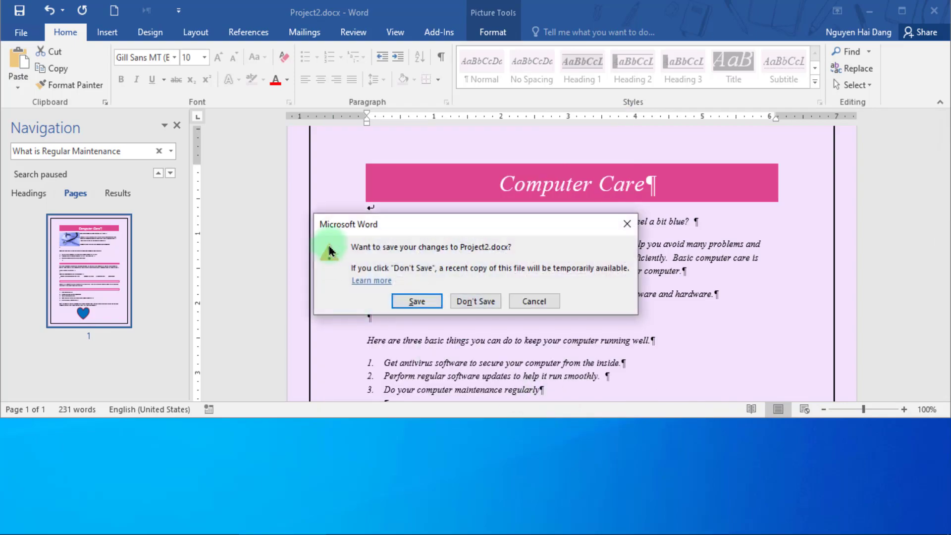
click(417, 302)
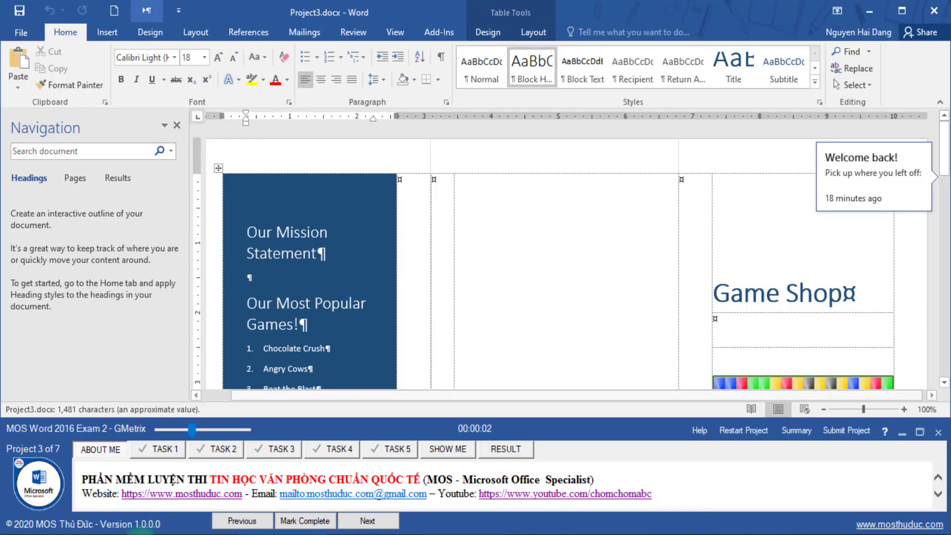
Show the Task 1 instruction of Project 3, copy Our Mission Statement from it and search the document for that heading
click(171, 451)
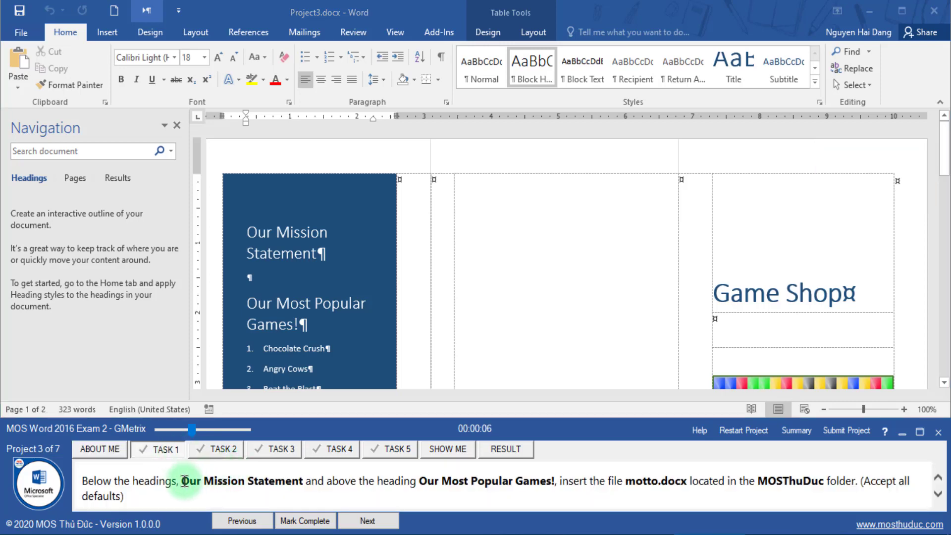
drag(183, 481, 305, 485)
key(ctrl+c)
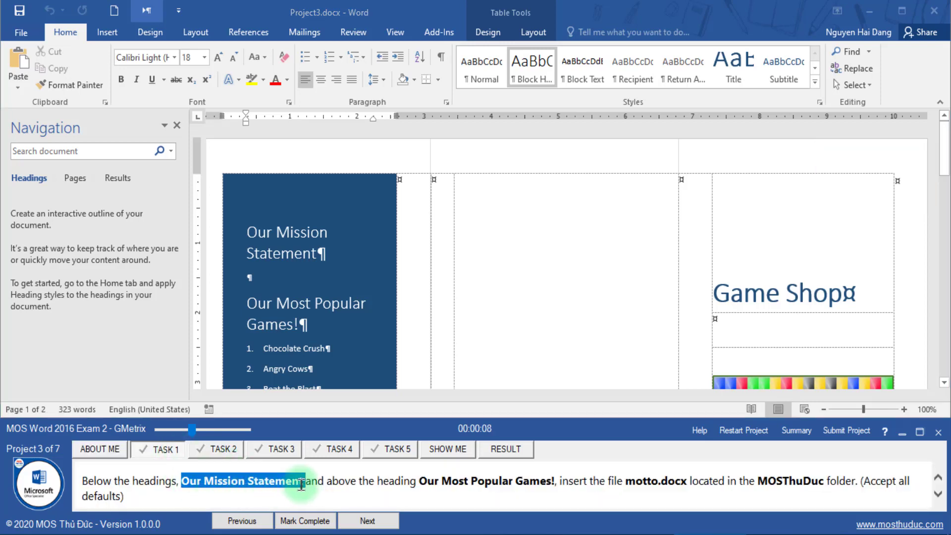
click(129, 159)
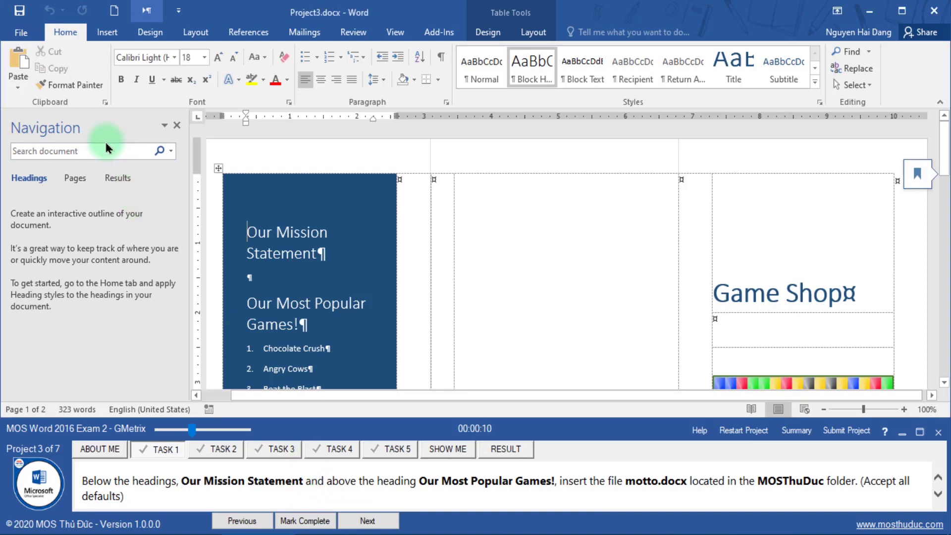
key(ctrl+v)
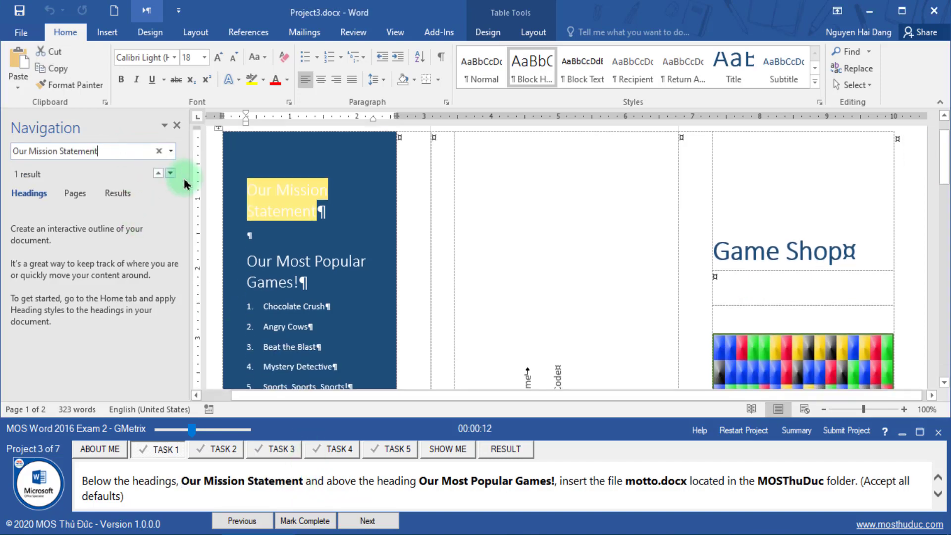
Insert the text of motto.docx from the MOSThuDuc folder into the empty paragraph between the Our Mission Statement and Our Most Popular Games! headings
click(254, 234)
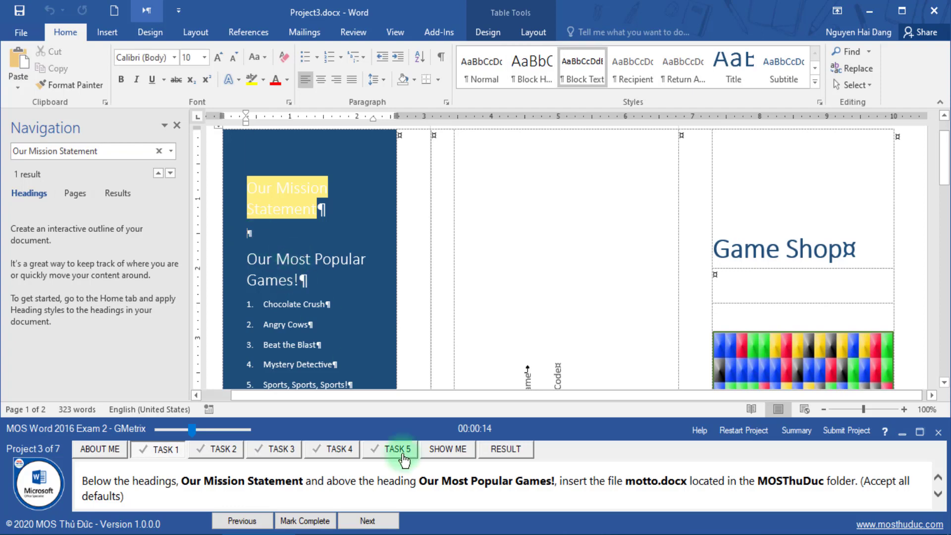
click(424, 481)
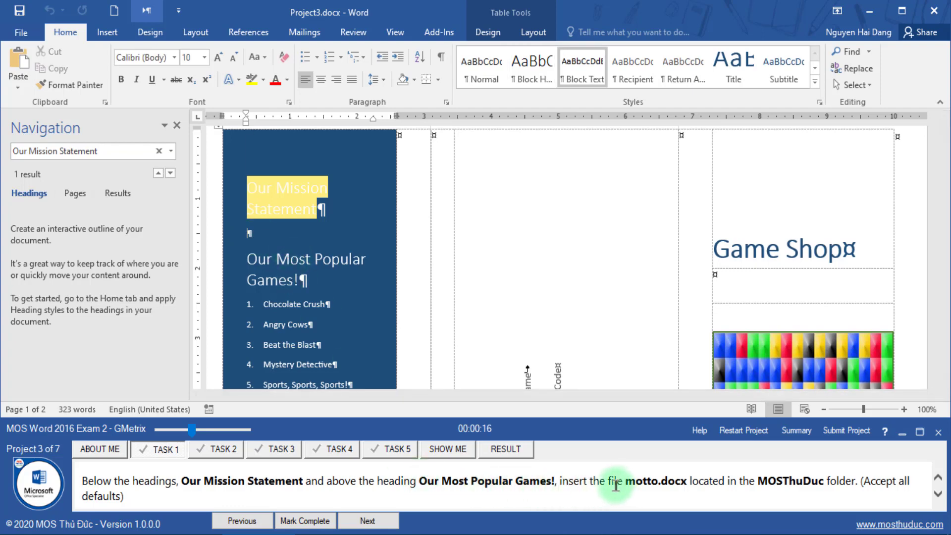
drag(627, 481, 669, 479)
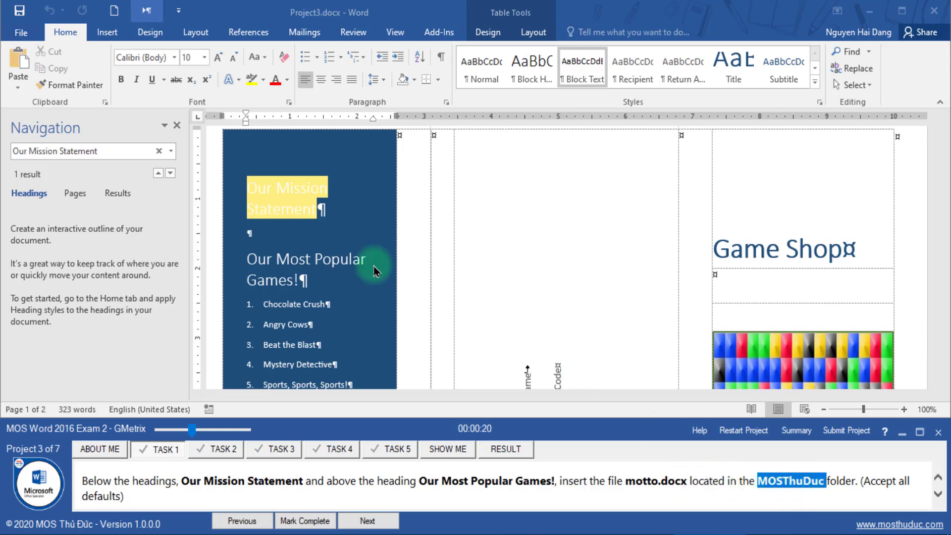
click(274, 232)
click(107, 32)
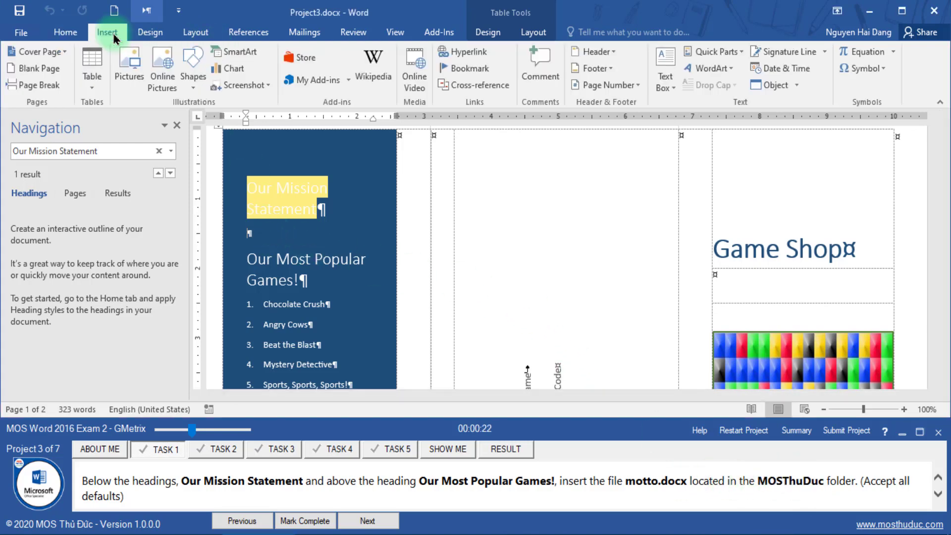
click(795, 85)
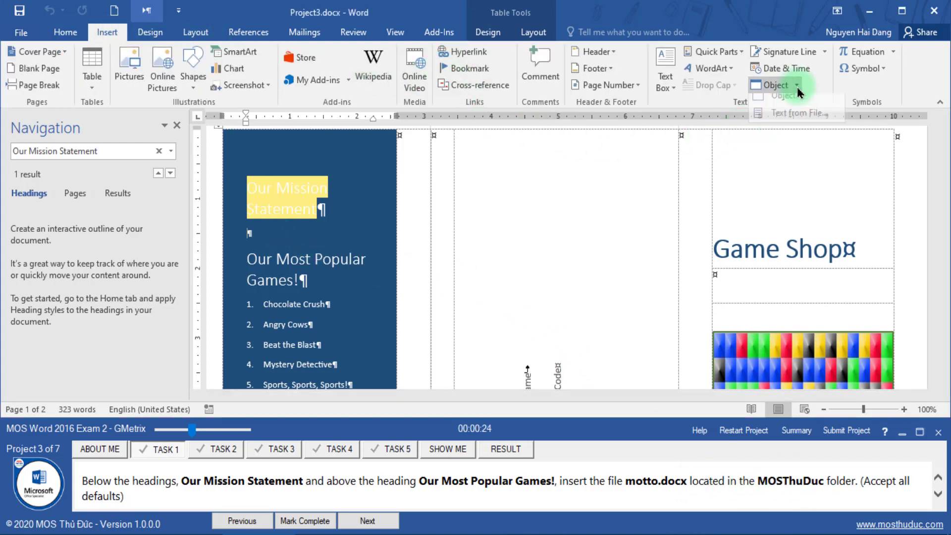
click(778, 121)
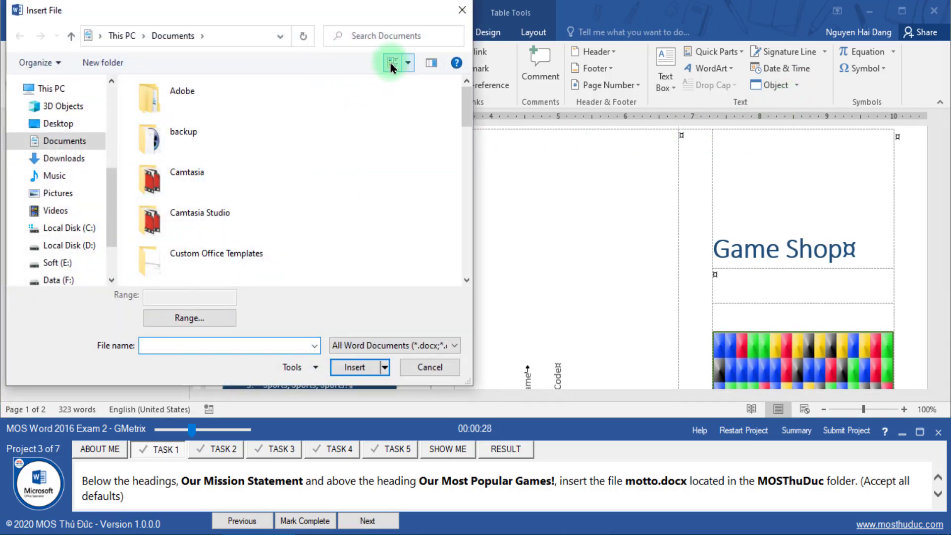
click(391, 63)
click(391, 63)
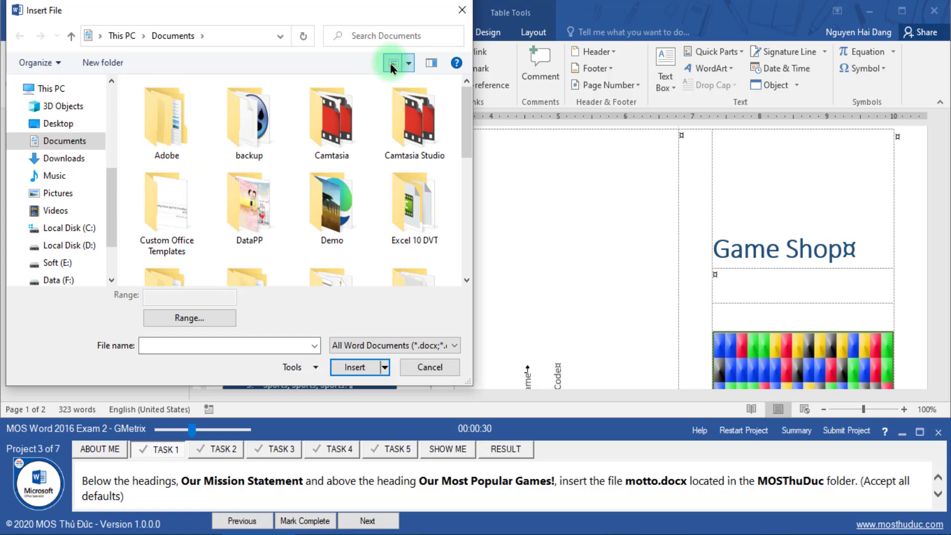
click(392, 64)
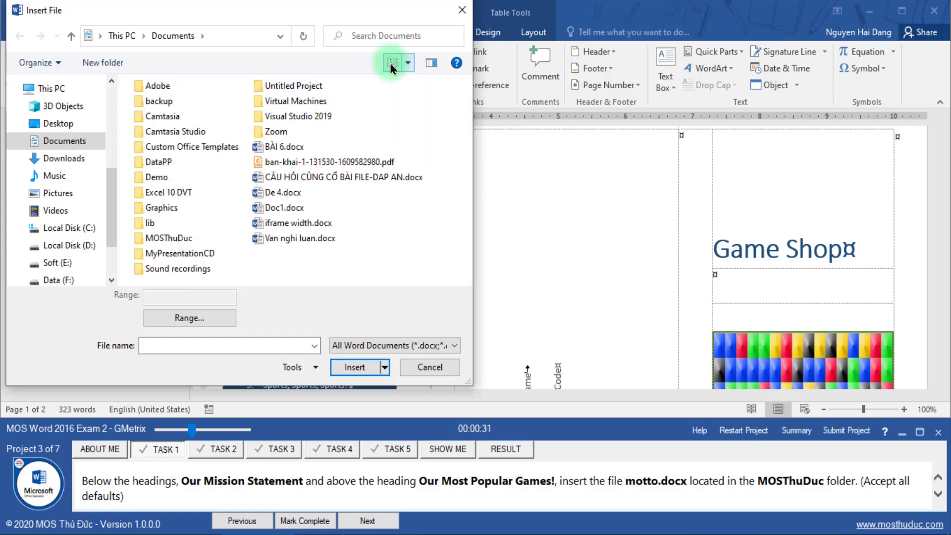
double_click(170, 238)
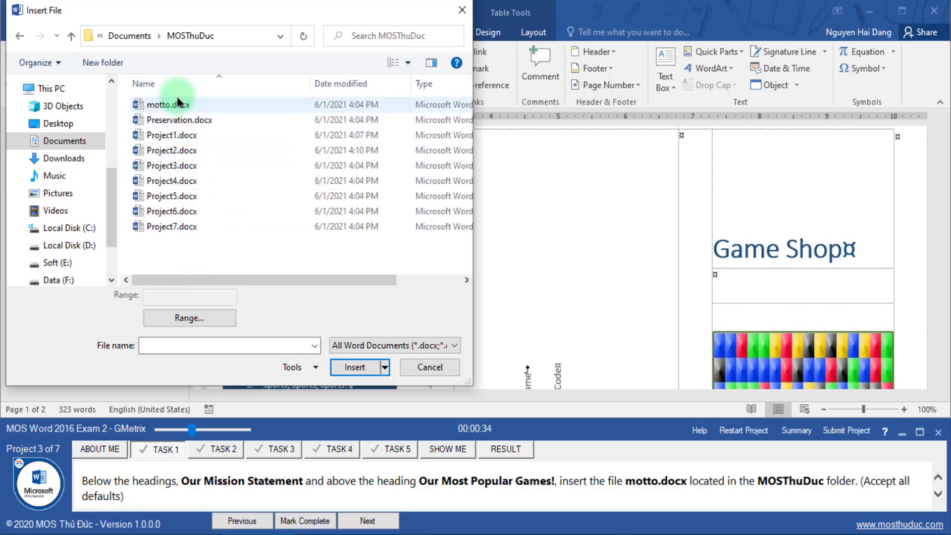
click(174, 106)
click(353, 366)
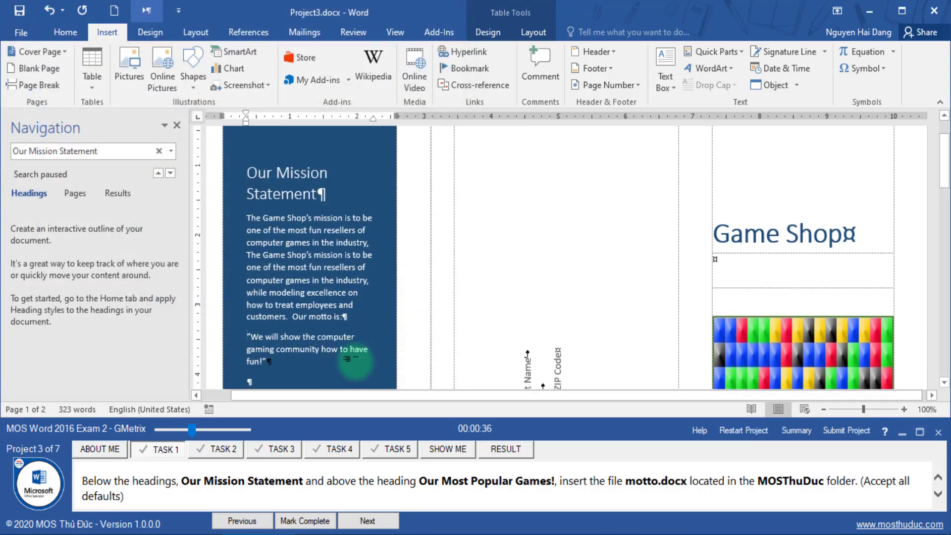
Mark Task 1 complete and, for Task 2, search the document for Game Shop and go to the first match in the results list
click(291, 522)
click(362, 520)
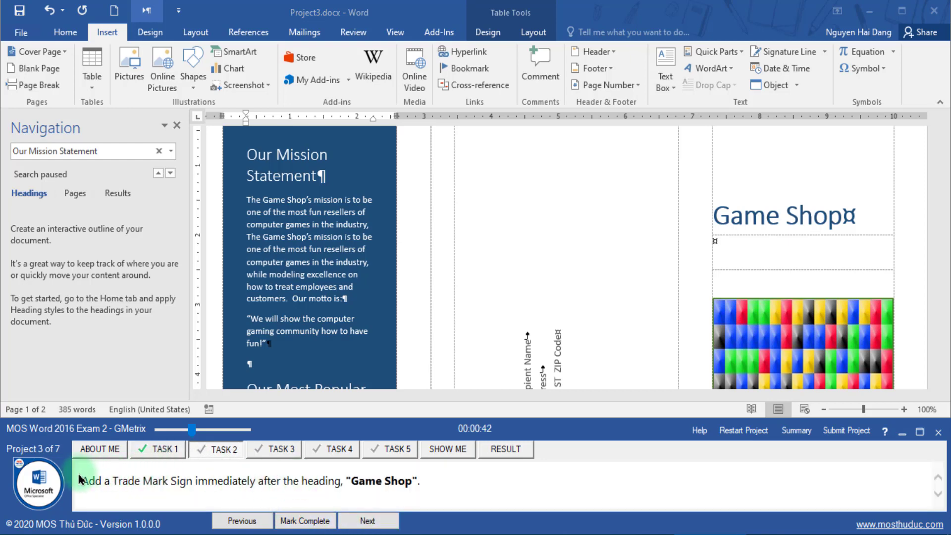
drag(141, 474, 411, 483)
key(ctrl+c)
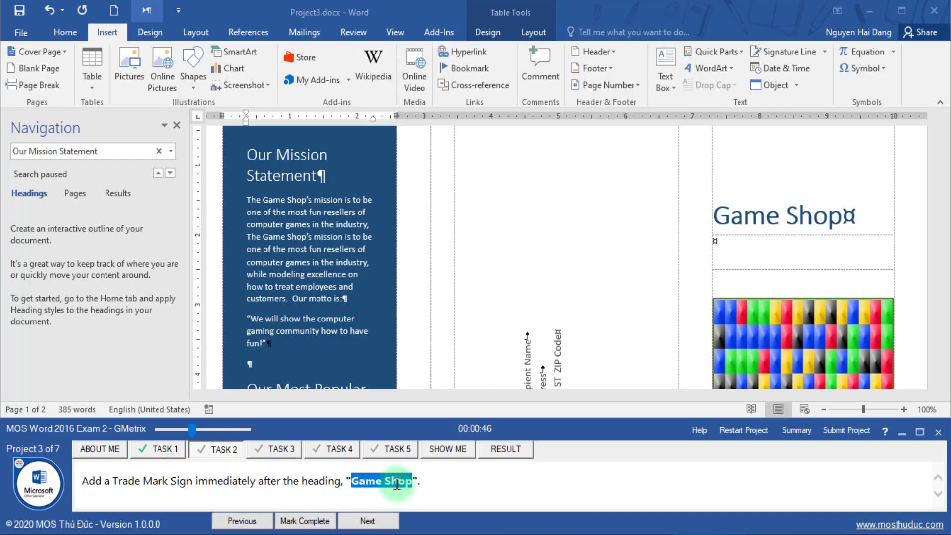
click(158, 153)
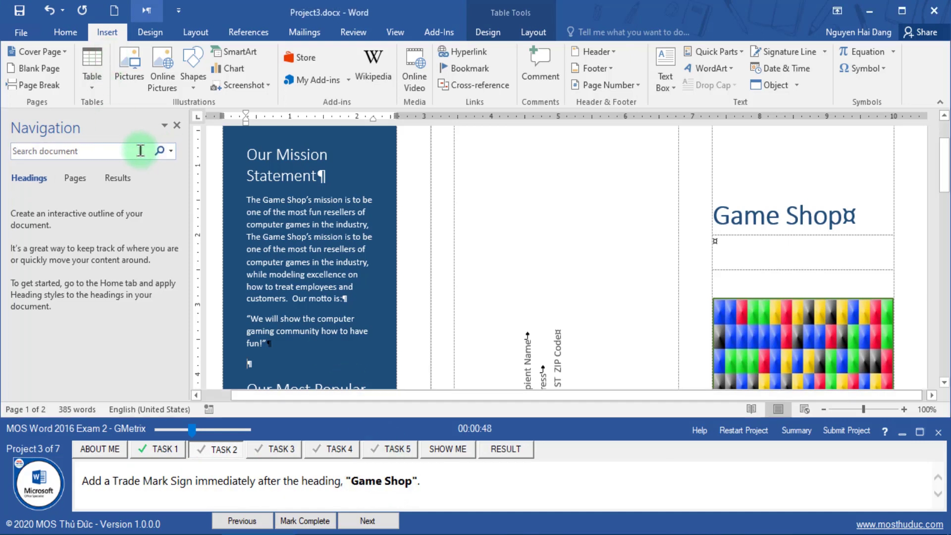
key(ctrl+v)
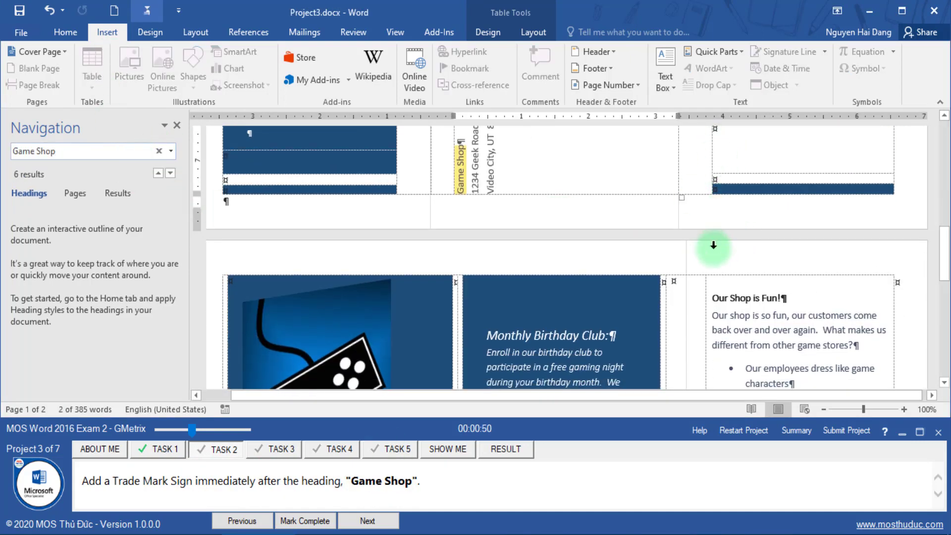
scroll(581, 252, up, 3)
click(121, 193)
click(99, 230)
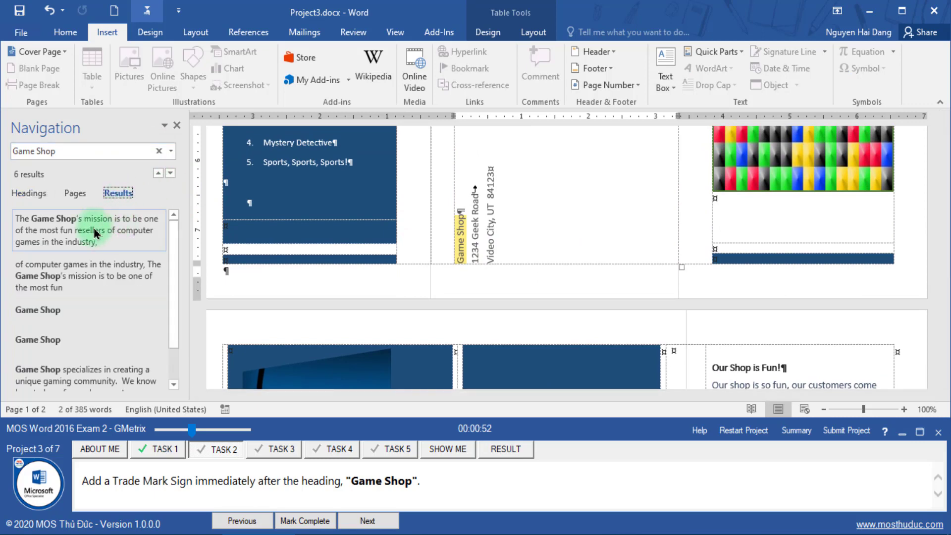
Insert the Trademark special character immediately after the large Game Shop heading on the first page
click(848, 213)
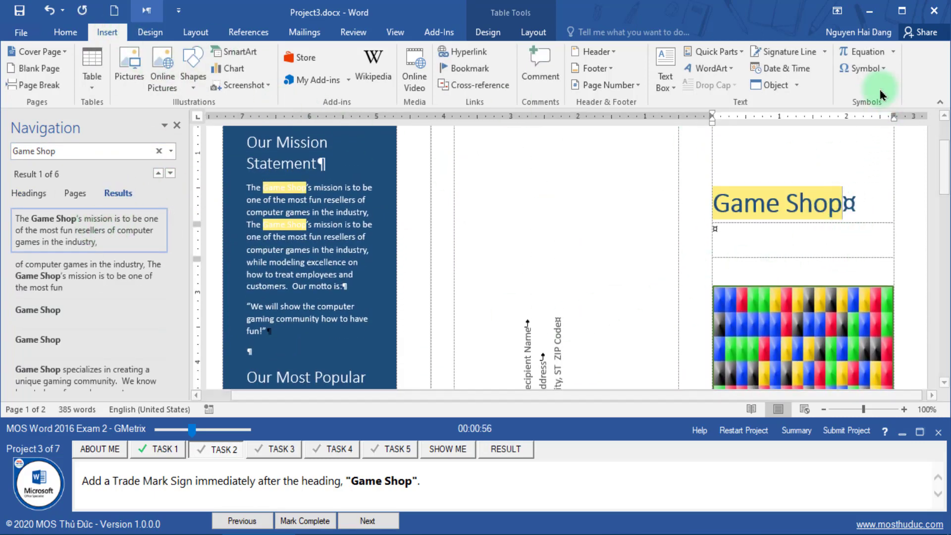
click(866, 68)
click(875, 175)
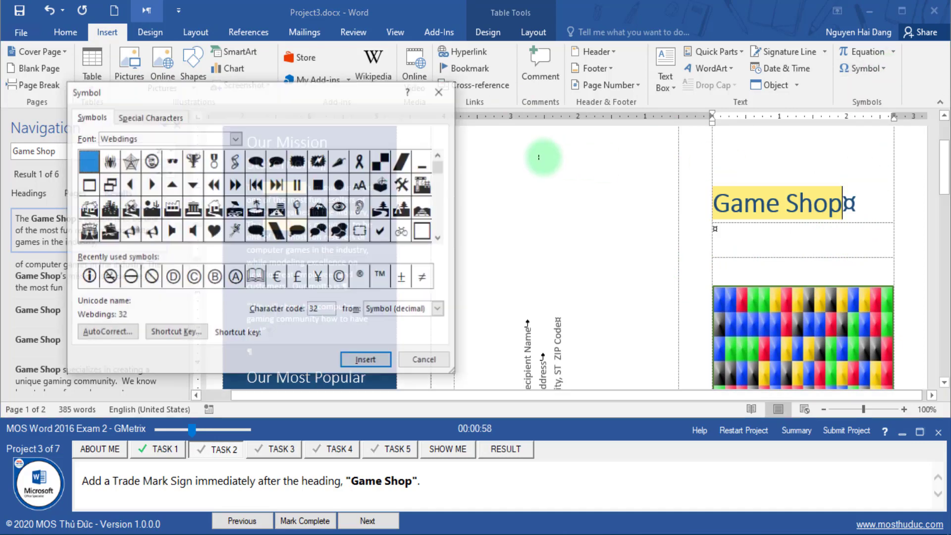
click(174, 118)
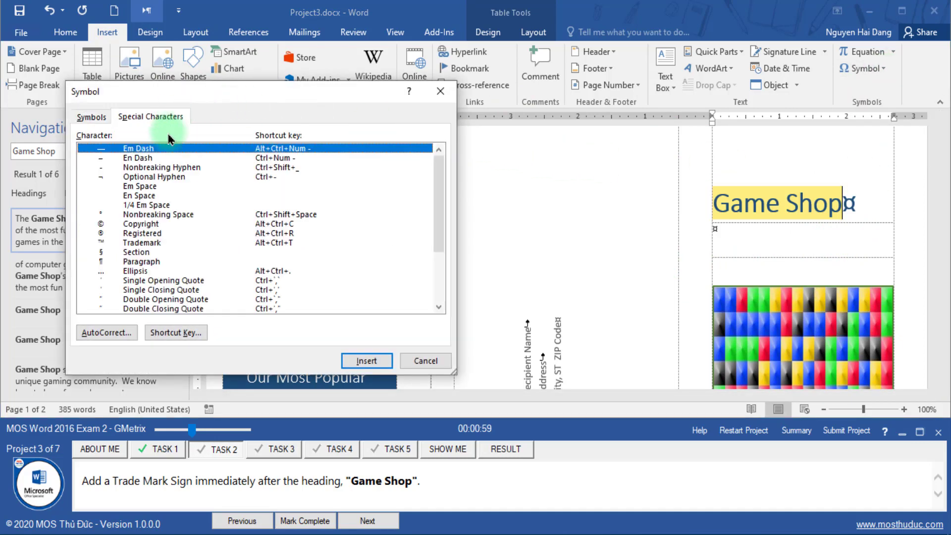
click(137, 243)
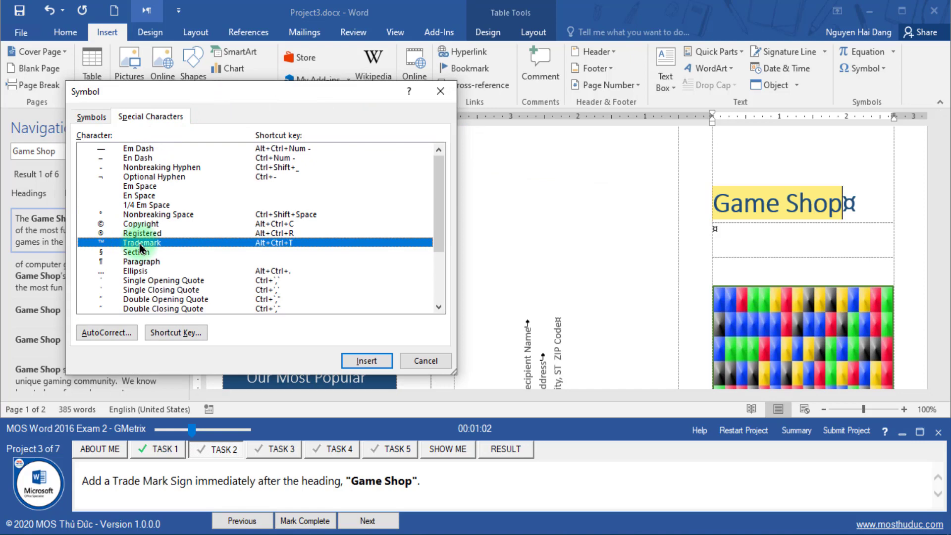
click(366, 362)
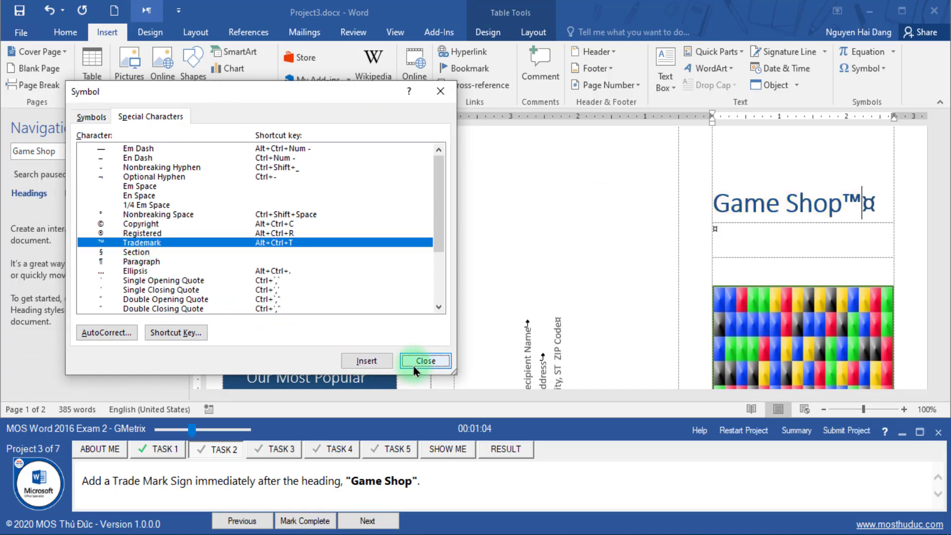
click(425, 361)
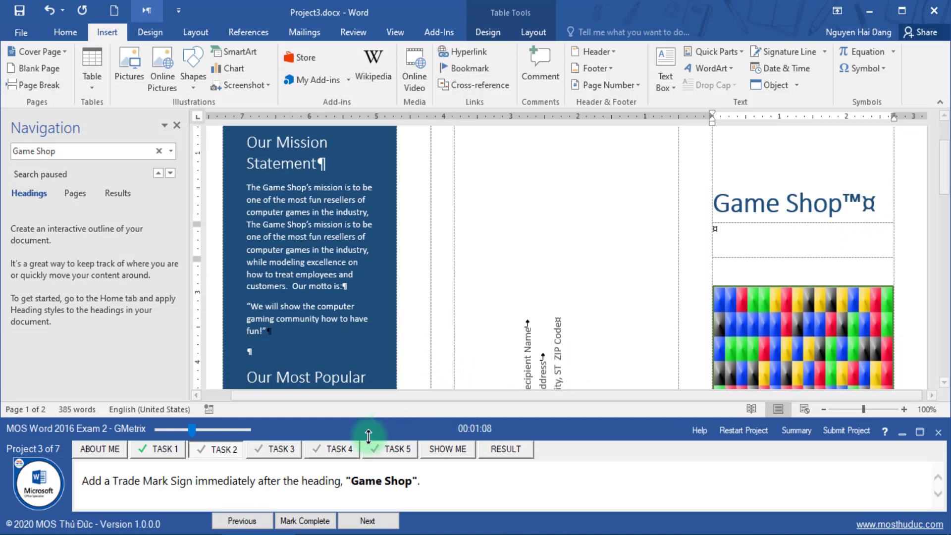
Mark Task 2 complete and, for Task 3, search the document for More of Our Most Popular Games
click(308, 518)
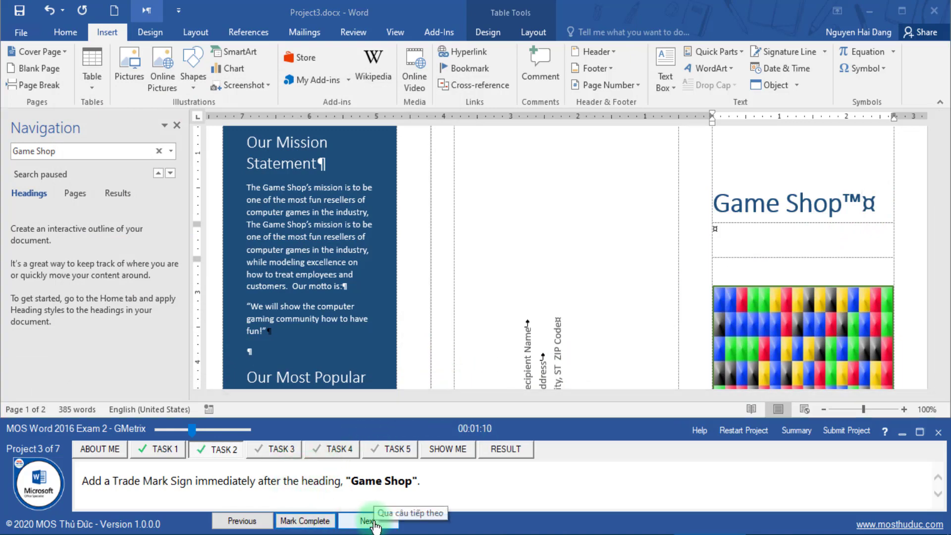
click(361, 518)
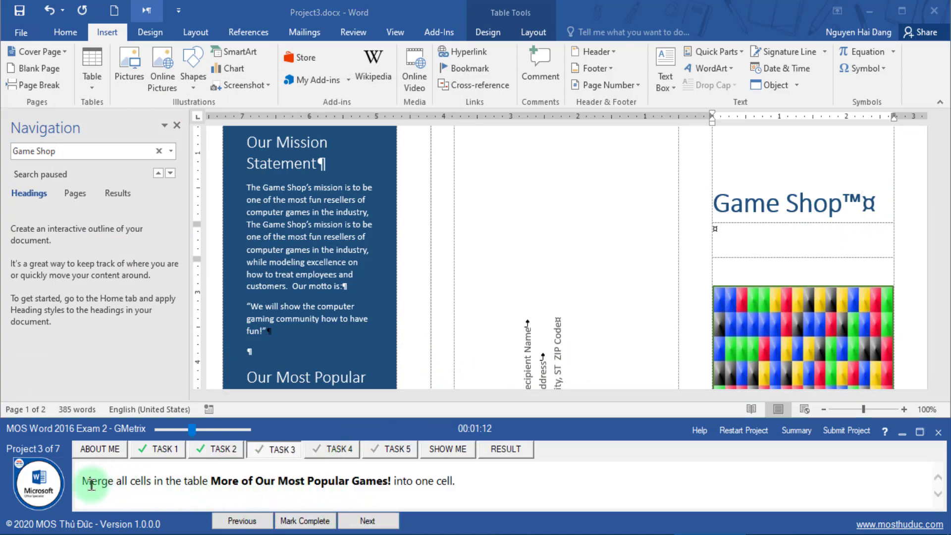
drag(91, 485, 172, 487)
drag(229, 481, 387, 481)
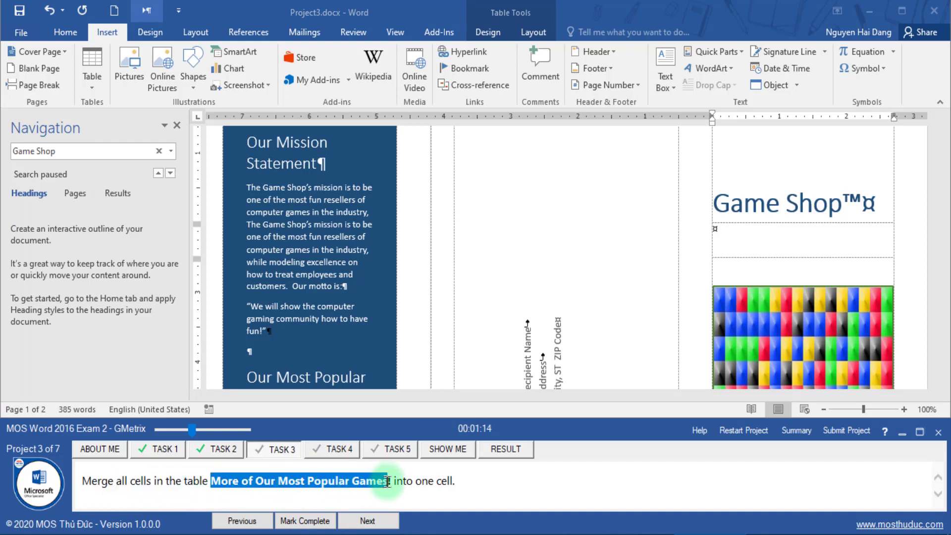
key(ctrl+c)
click(142, 151)
key(ctrl+v)
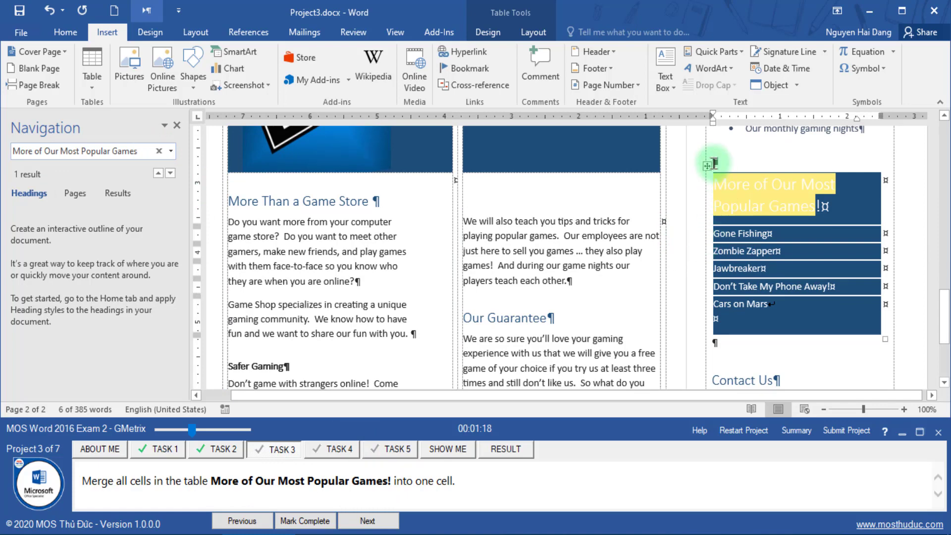
Merge all cells of the More of Our Most Popular Games! table into one cell, then mark Task 3 complete and continue to Task 4
click(707, 166)
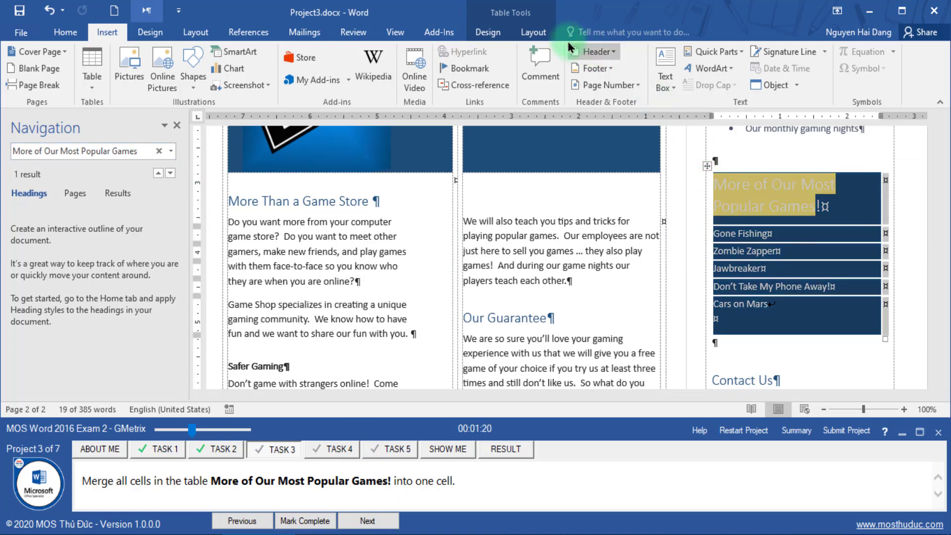
click(533, 31)
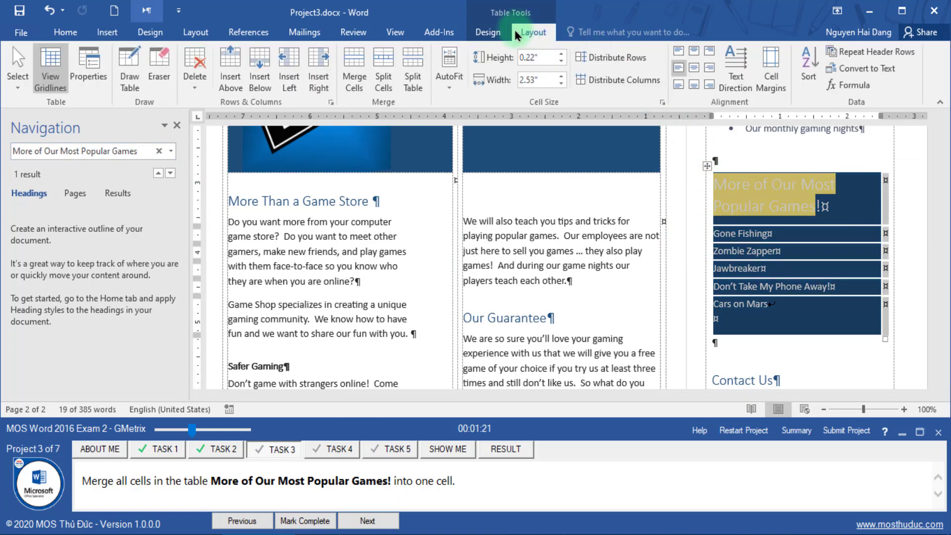
click(353, 69)
click(312, 520)
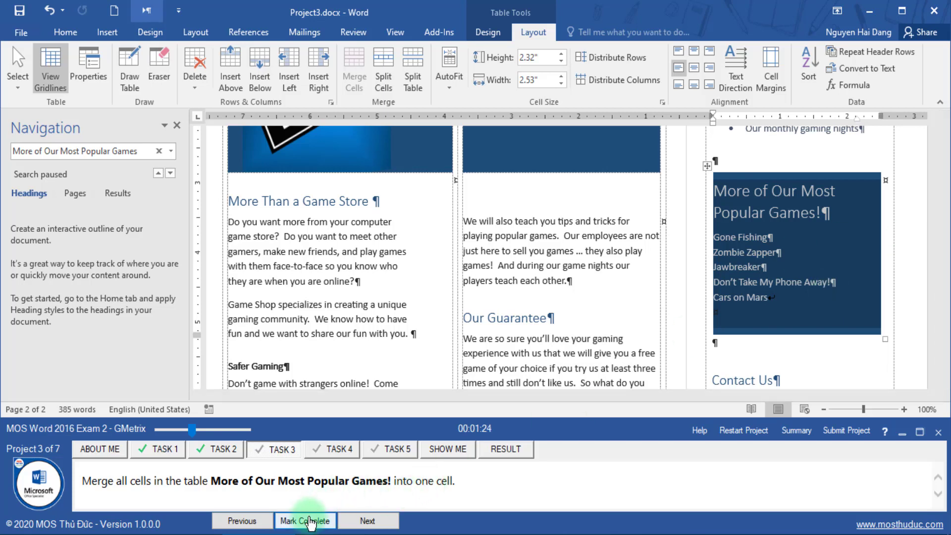
click(351, 521)
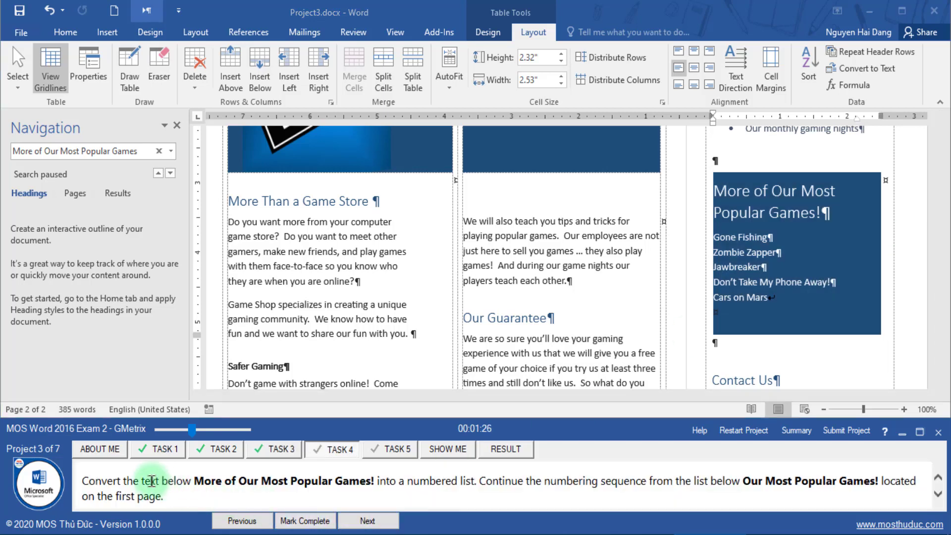
Search the document for More of Our Most Popular Games and select the lines from Gone Fishing to Cars on Mars below that heading
drag(82, 481, 364, 481)
click(197, 483)
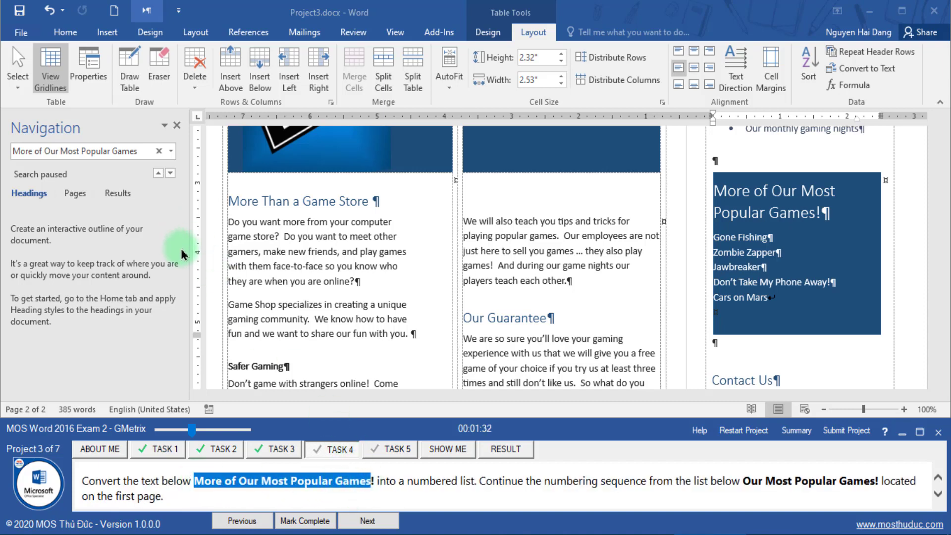
click(161, 163)
click(127, 152)
key(ctrl+v)
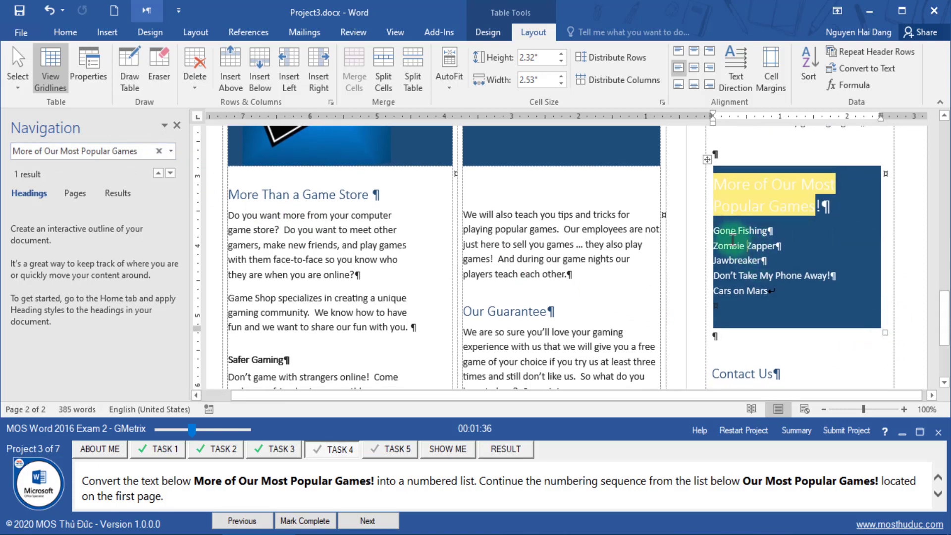
drag(714, 231, 776, 292)
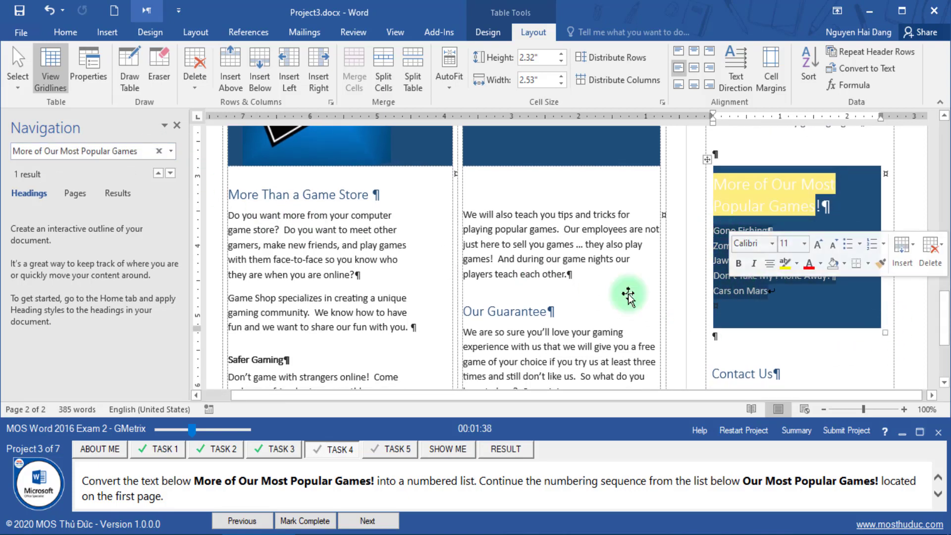
Review the Task 4 instruction and search the document for Our Most Popular Games to locate the first-page numbered list
click(611, 495)
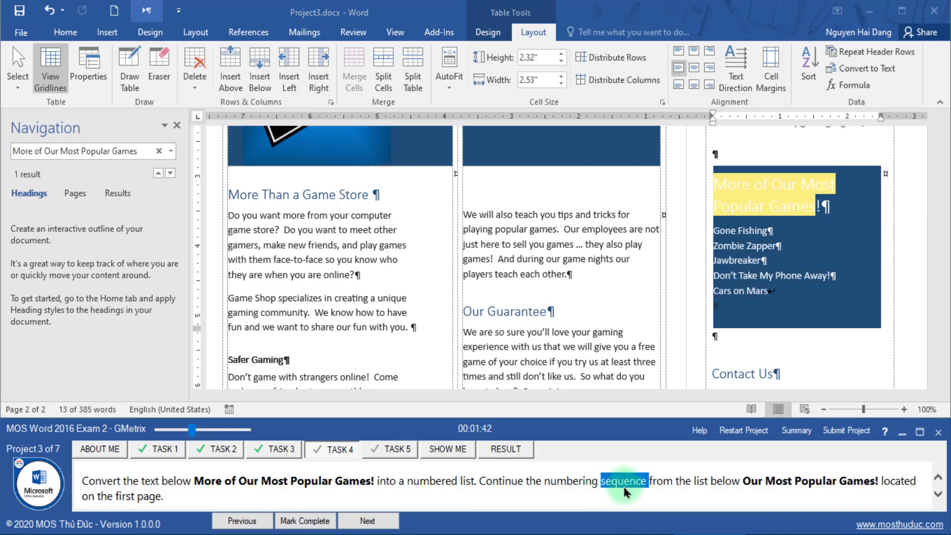
drag(746, 481, 842, 481)
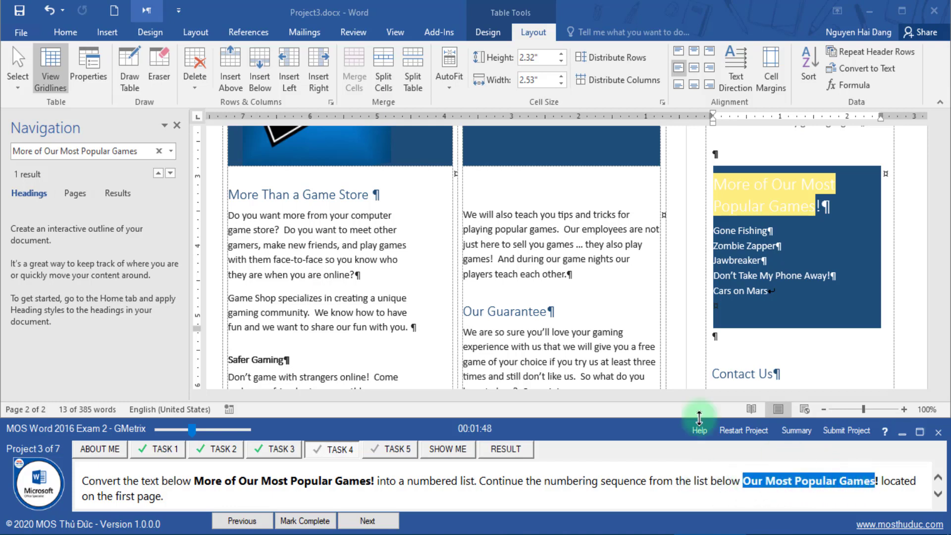
click(155, 155)
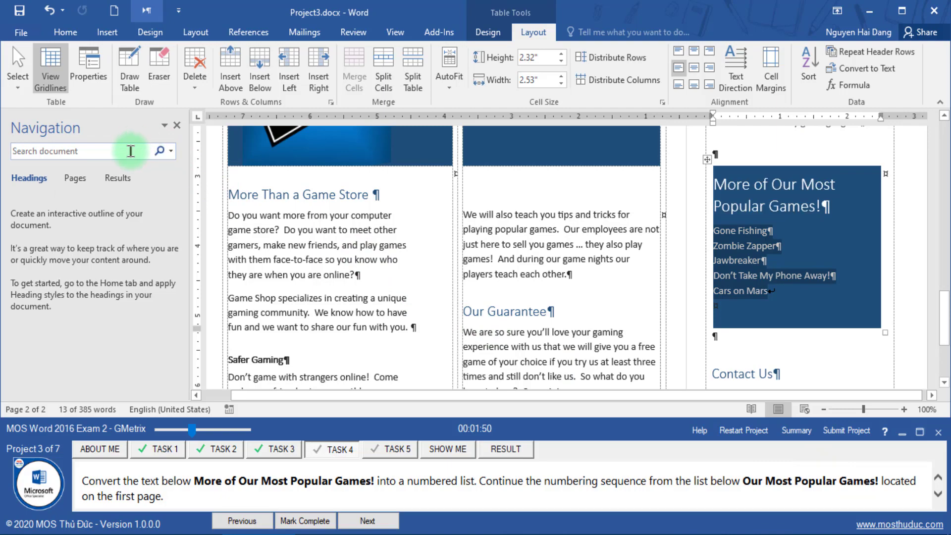
key(ctrl+v)
click(311, 237)
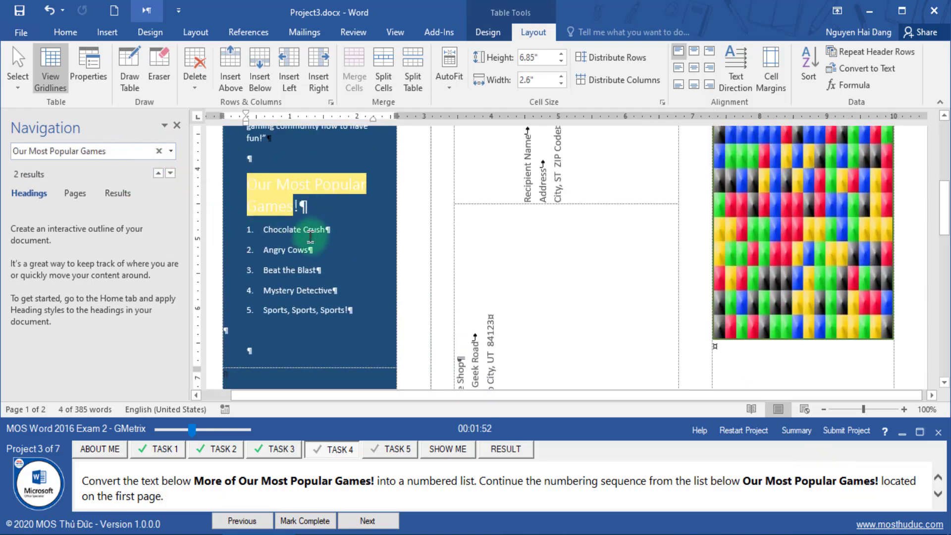
click(337, 257)
Select the lines from Gone Fishing to Cars on Mars together with the first-page game list and reapply numbering as one continuous sequence
scroll(338, 257, down, 10)
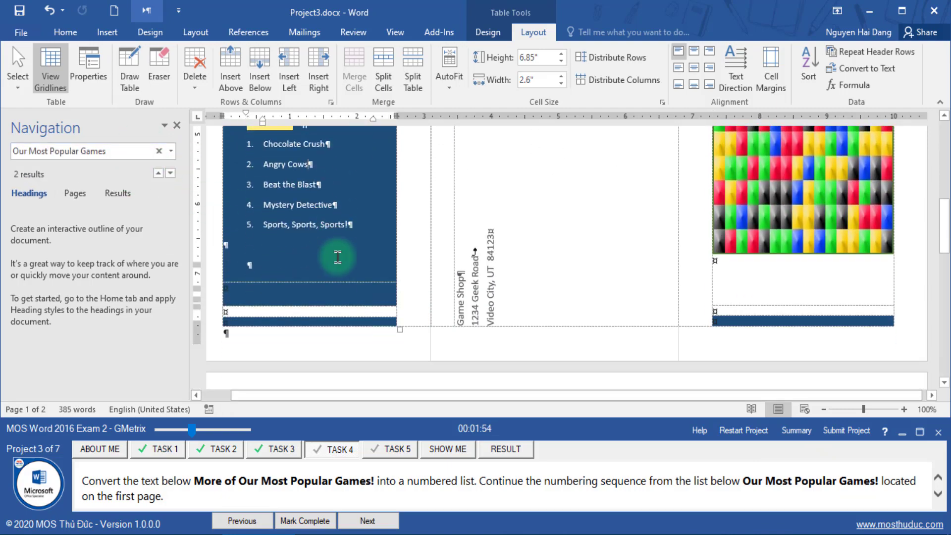
scroll(794, 266, down, 2)
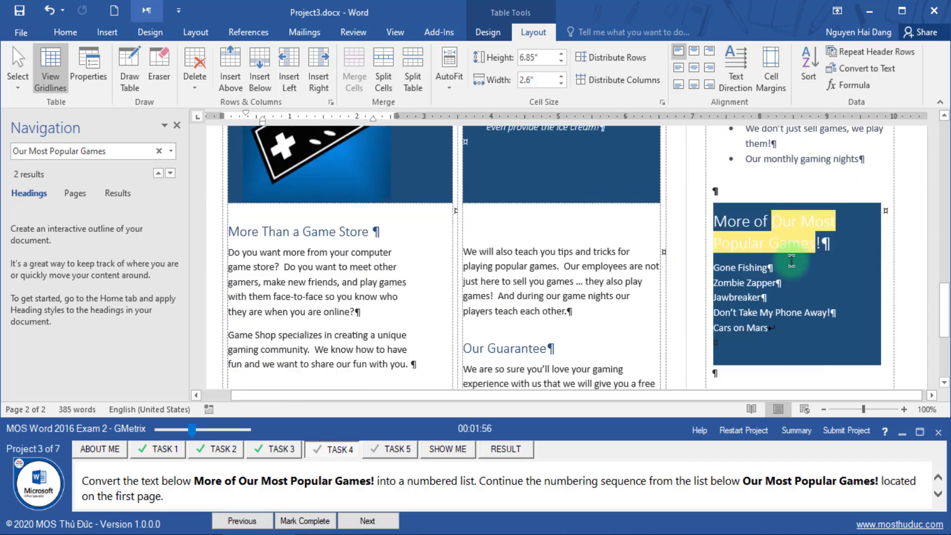
click(778, 278)
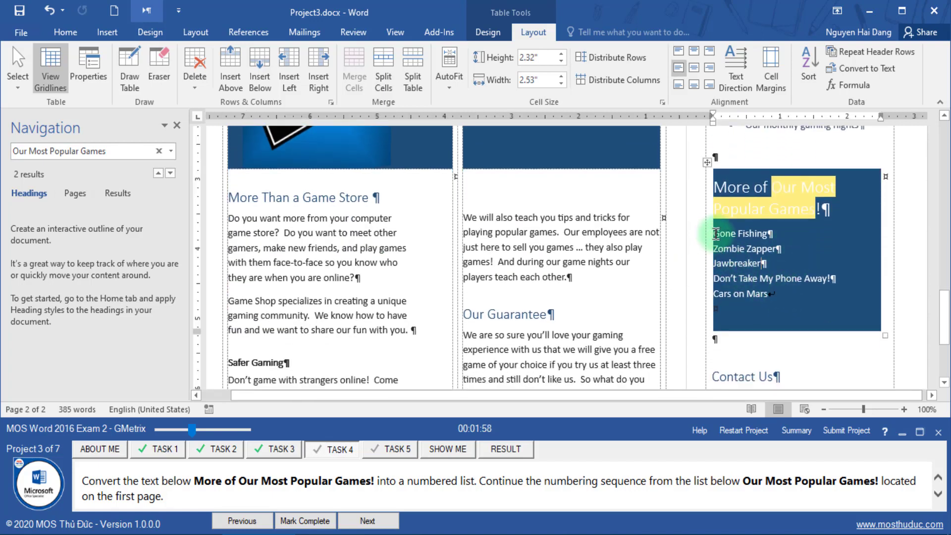
drag(728, 263, 768, 294)
scroll(446, 249, up, 7)
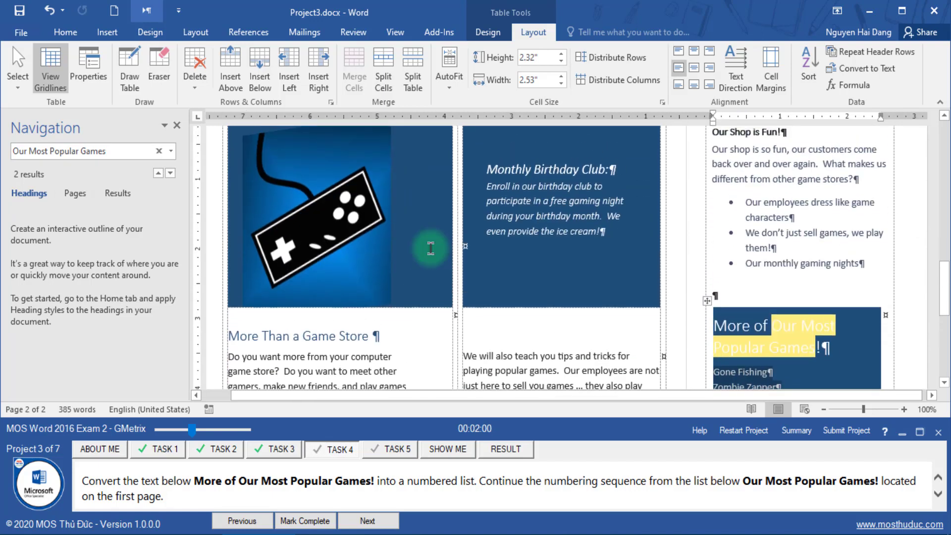
scroll(415, 243, up, 2)
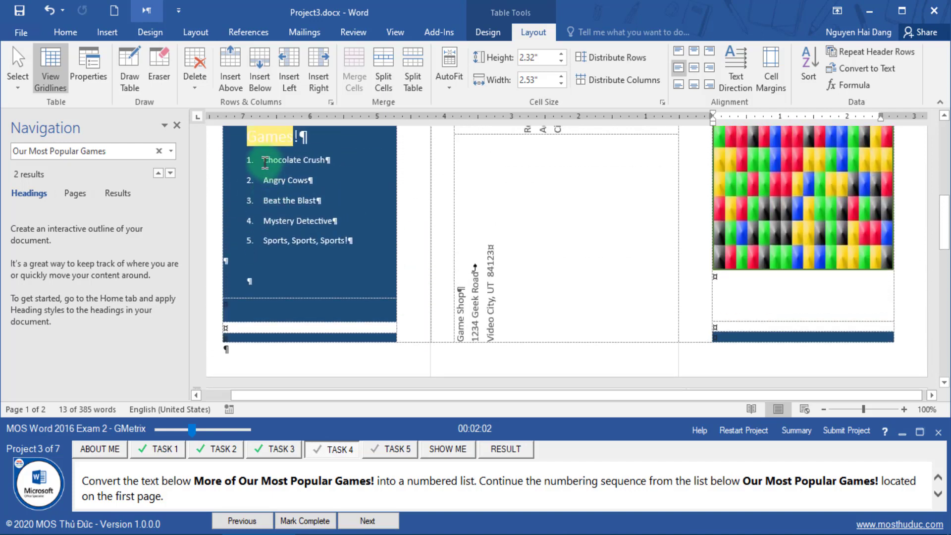
drag(264, 161, 287, 247)
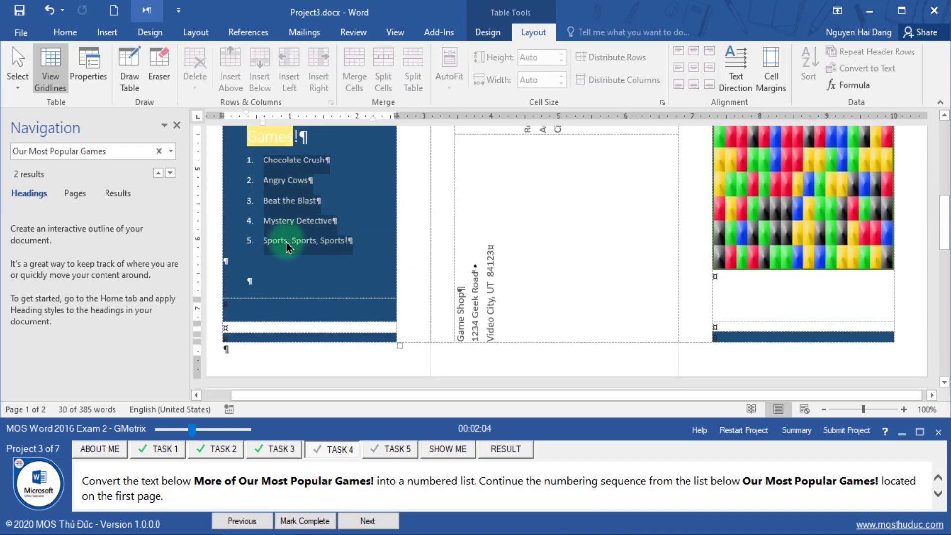
scroll(722, 339, down, 10)
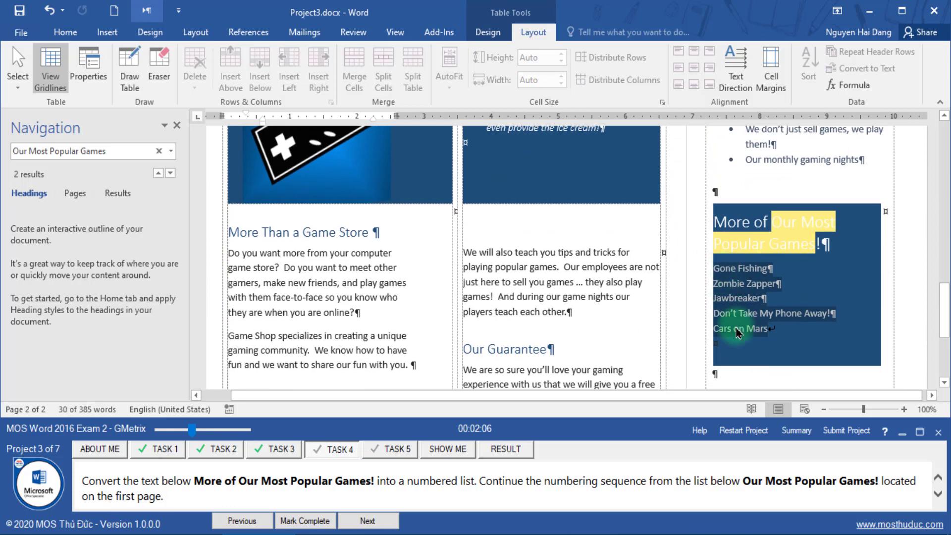
click(66, 33)
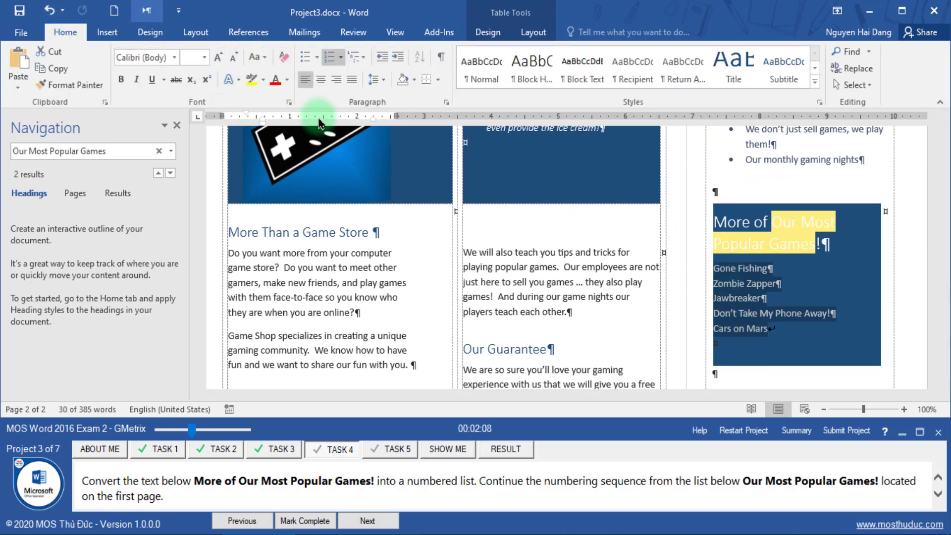
click(343, 62)
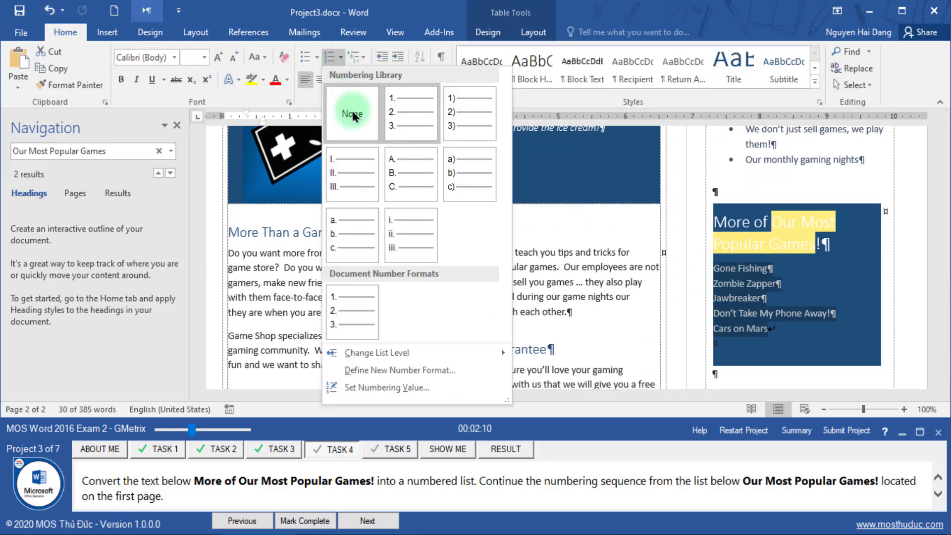
click(451, 243)
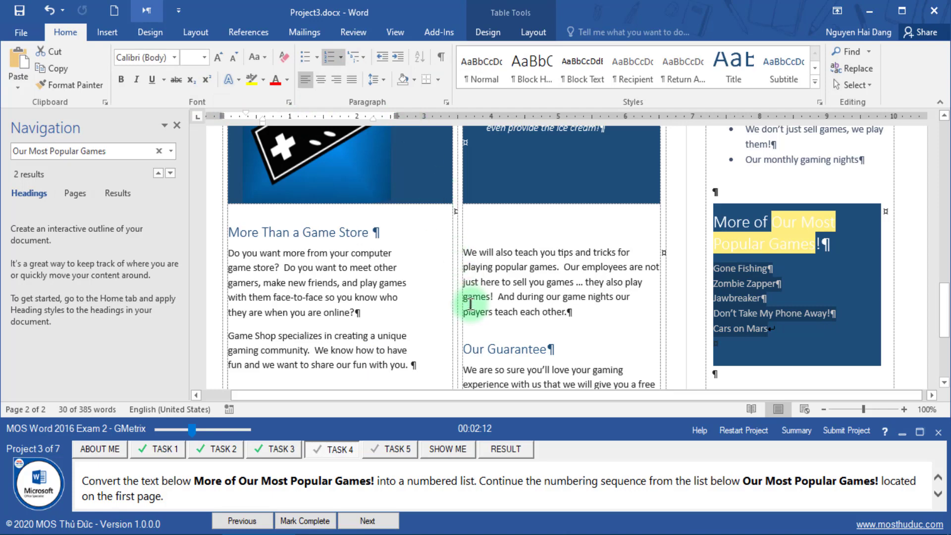
scroll(470, 305, up, 10)
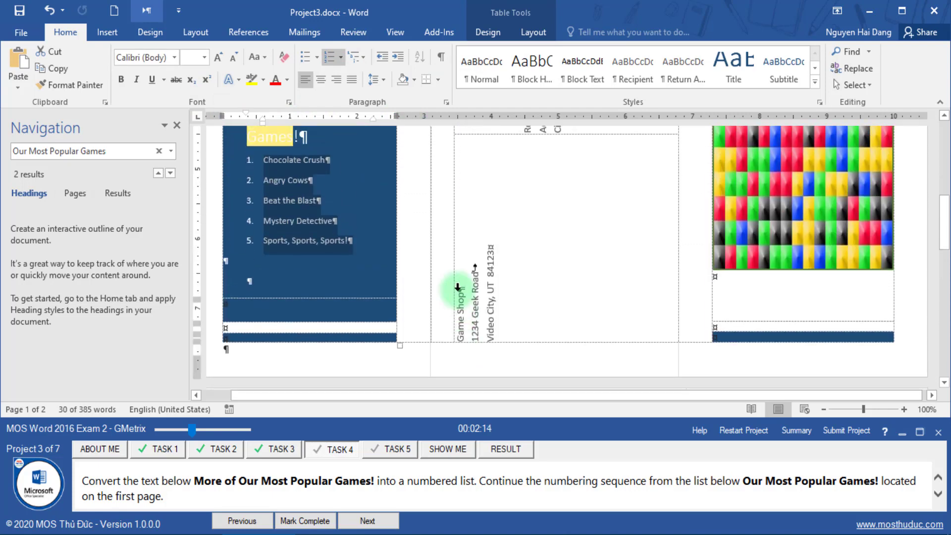
click(327, 62)
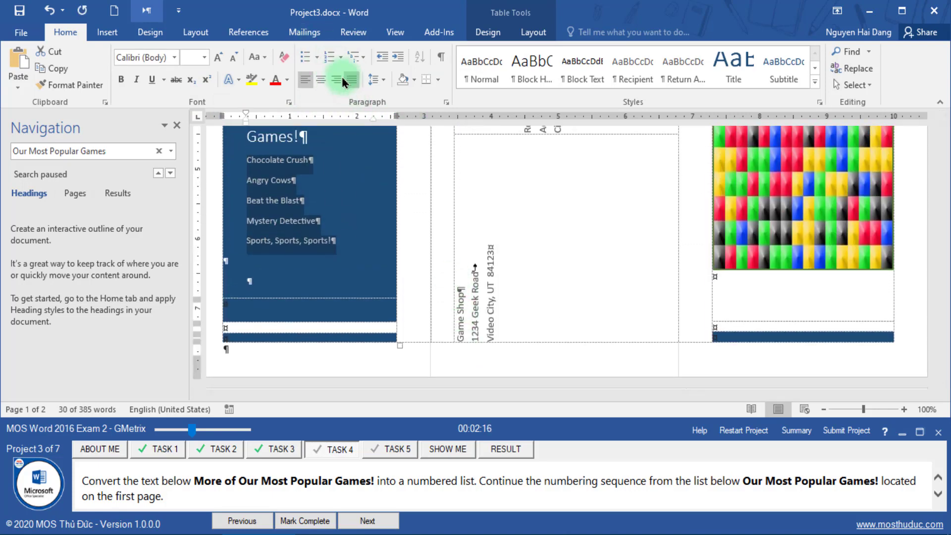
click(327, 61)
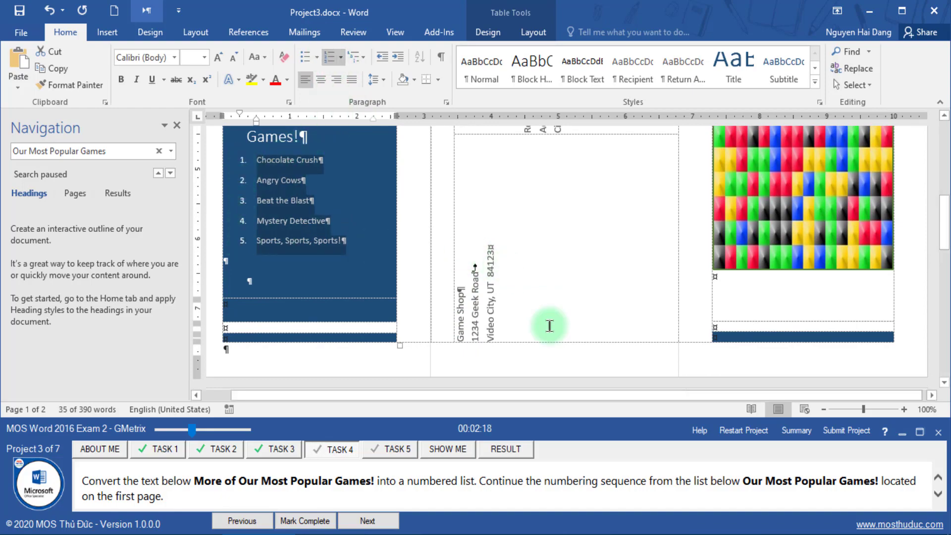
scroll(559, 335, down, 5)
scroll(565, 343, down, 3)
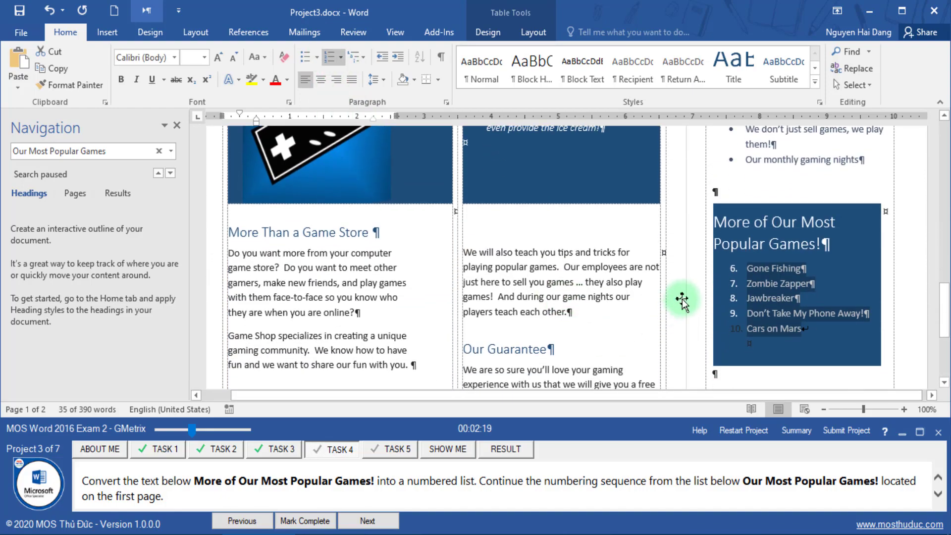
Deselect the numbered lists, mark Task 4 complete and continue to Task 5
click(698, 347)
scroll(563, 291, down, 6)
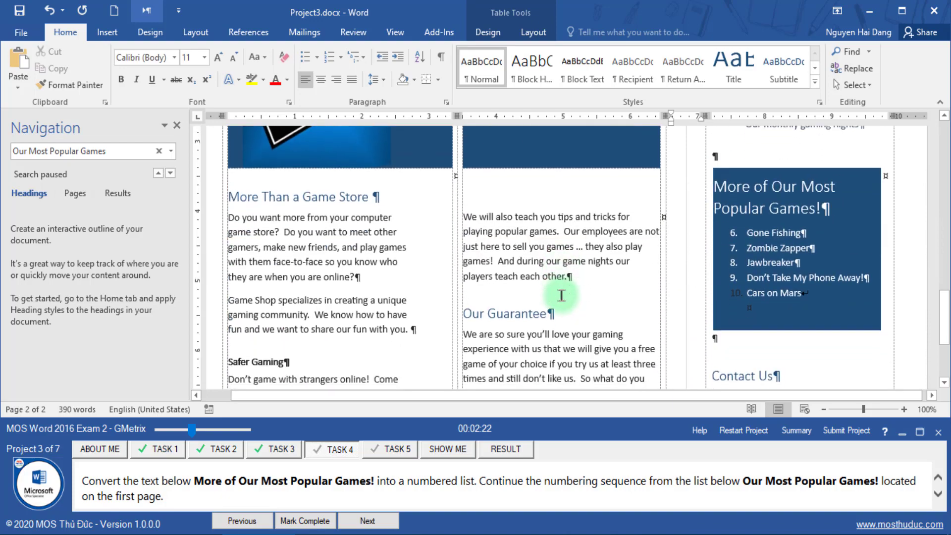
click(298, 522)
click(367, 520)
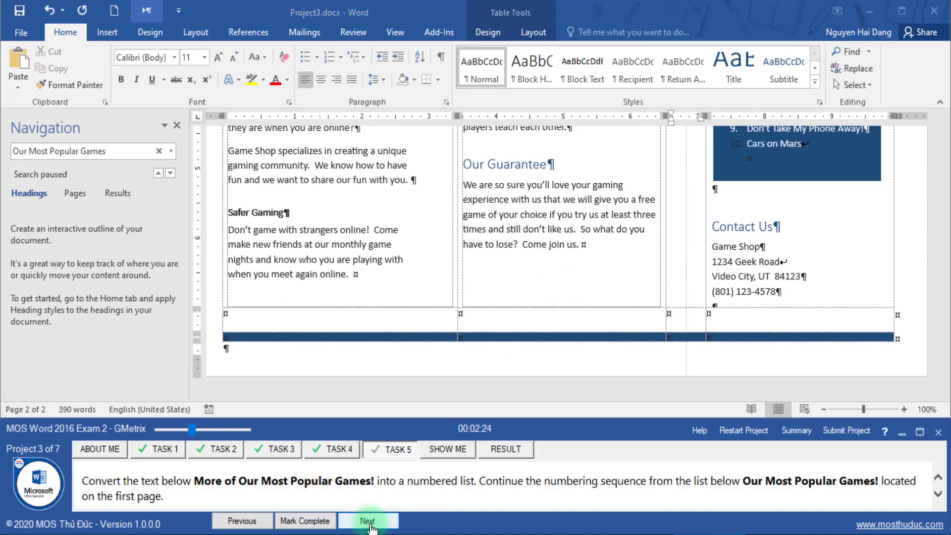
Review the Task 5 instruction and start Remove Background on the game controller picture on page 2
drag(83, 484, 226, 484)
click(259, 486)
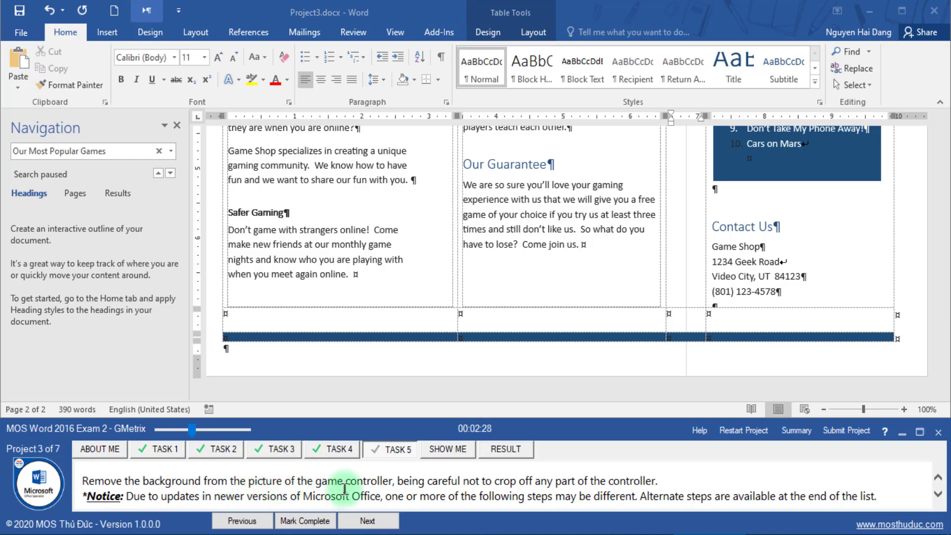
click(75, 193)
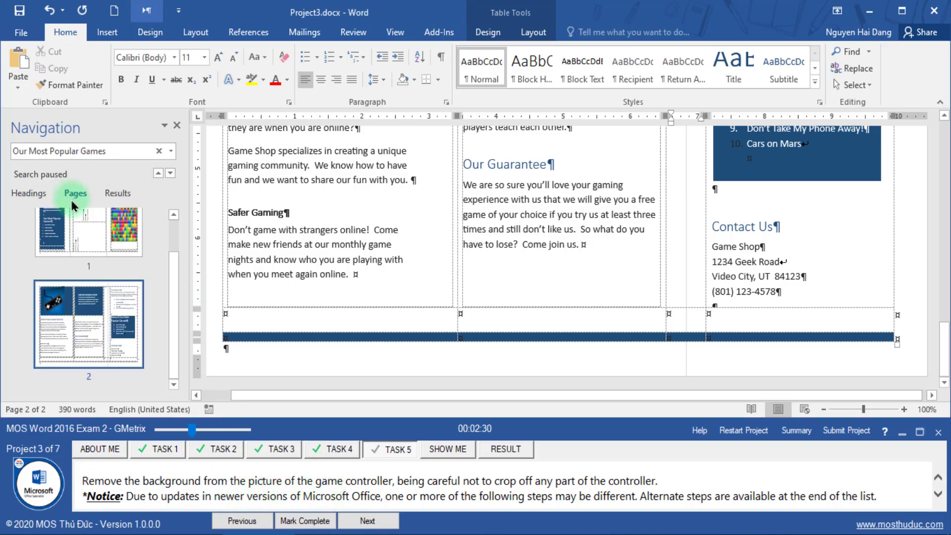
click(72, 321)
click(308, 234)
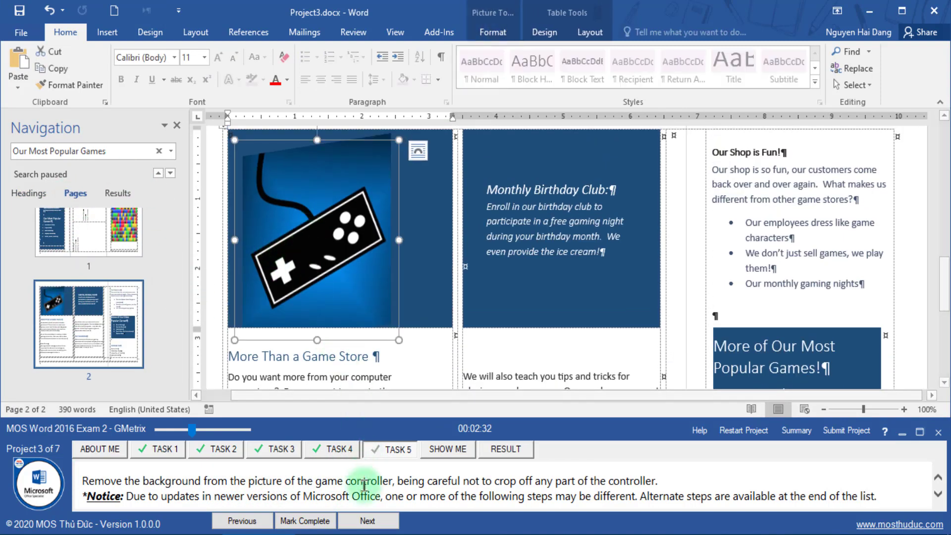
drag(411, 483, 484, 486)
drag(562, 484, 628, 484)
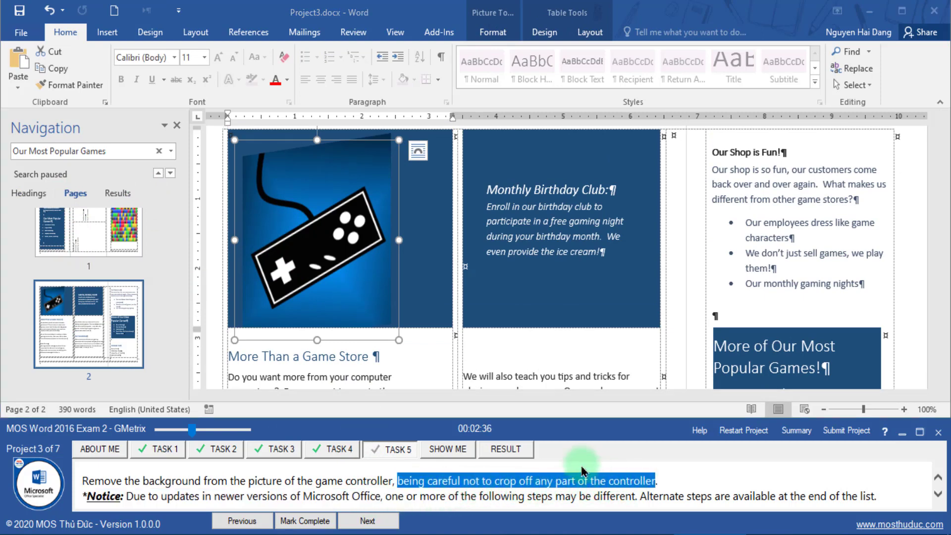
click(589, 35)
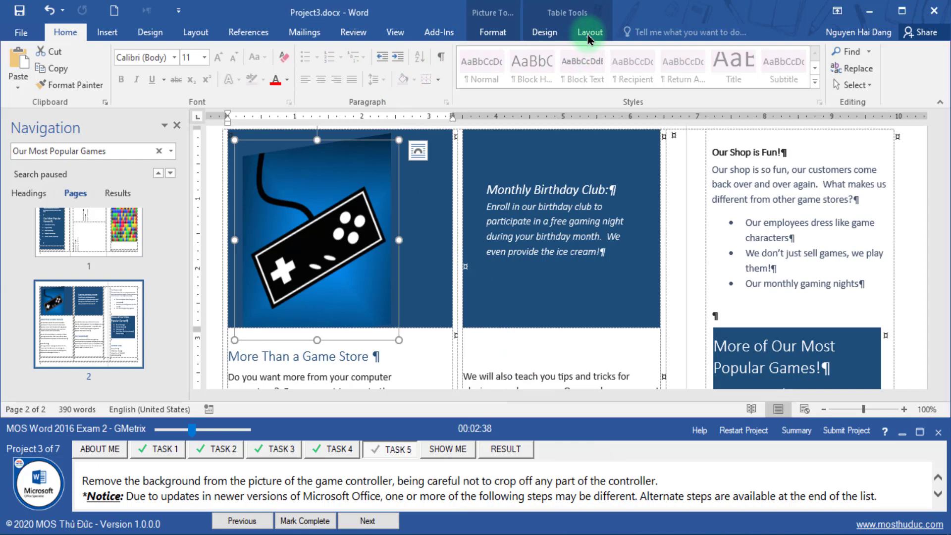
click(550, 32)
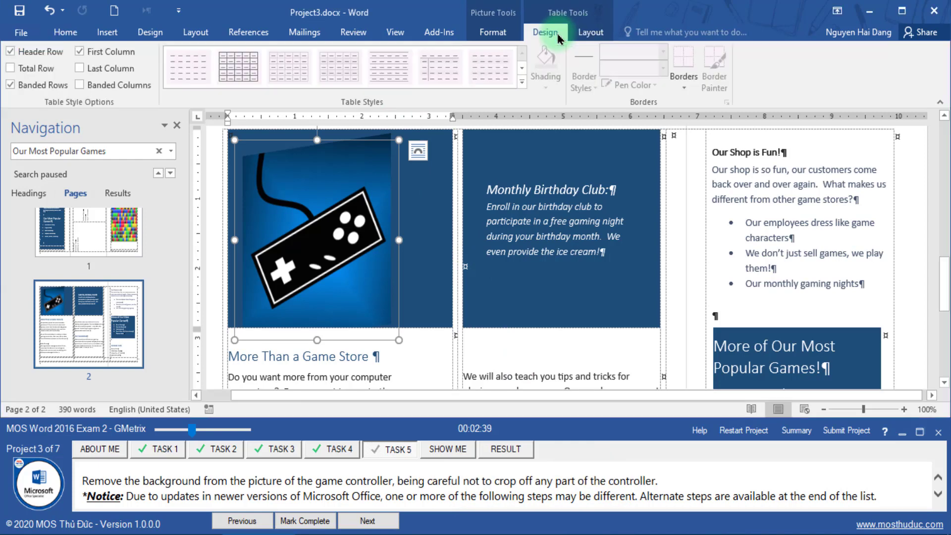
click(486, 33)
click(19, 65)
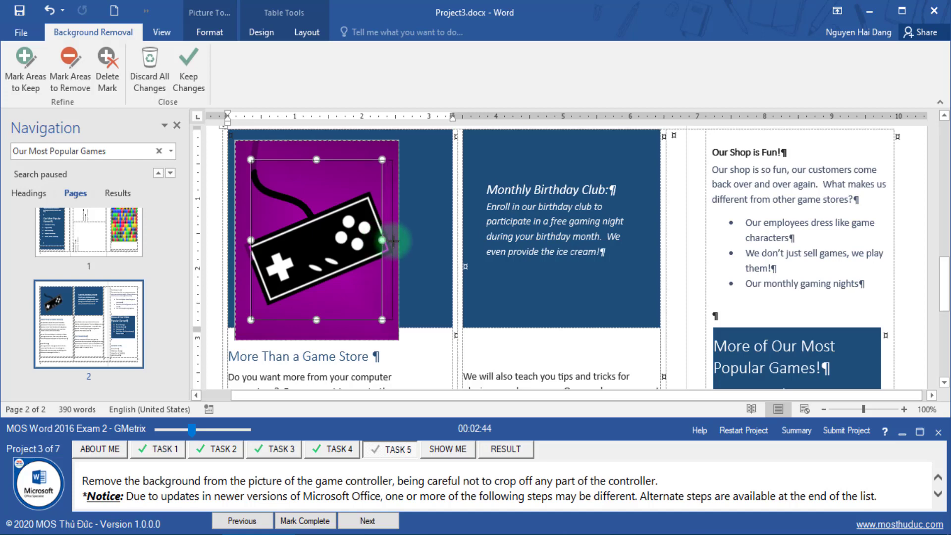
Expand the background removal area around the whole controller and its cable, and keep the changes
drag(382, 240, 394, 241)
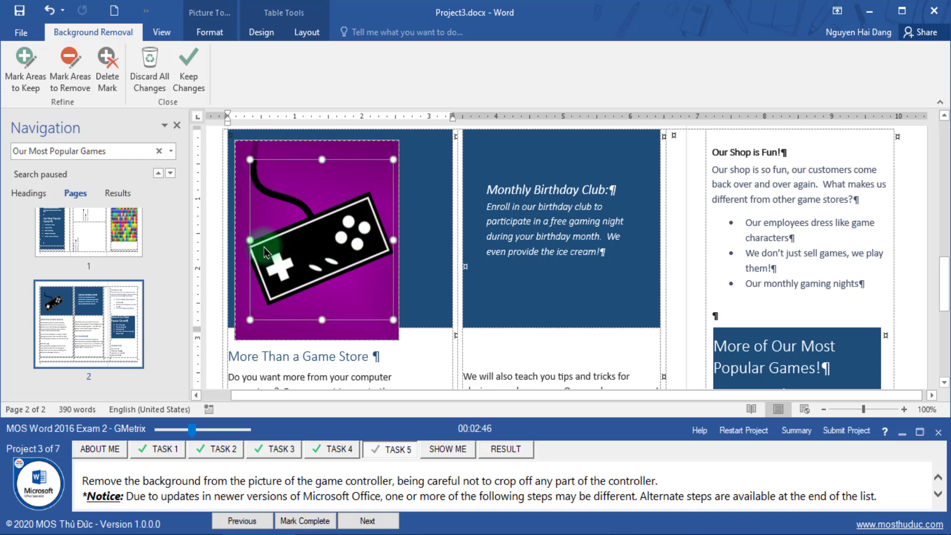
drag(250, 240, 241, 239)
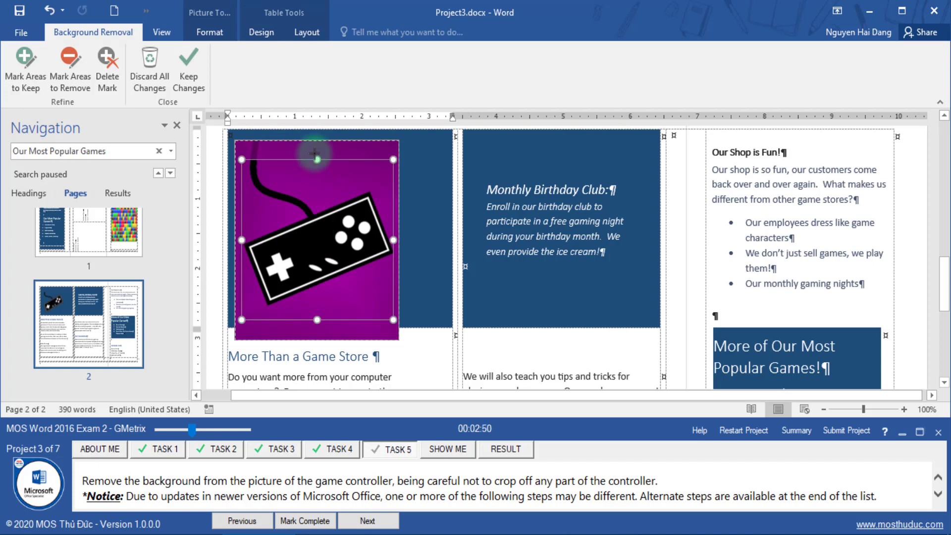
drag(313, 141, 313, 145)
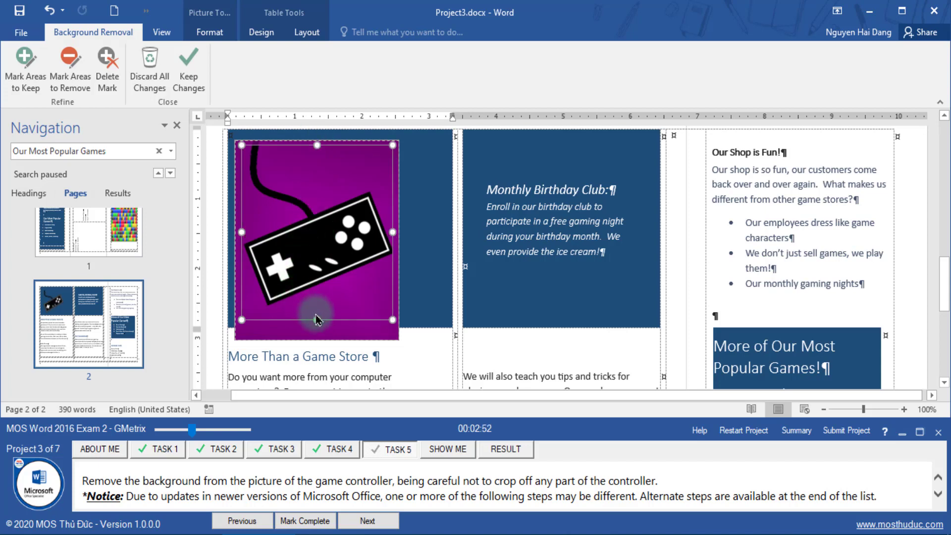
drag(317, 309, 317, 311)
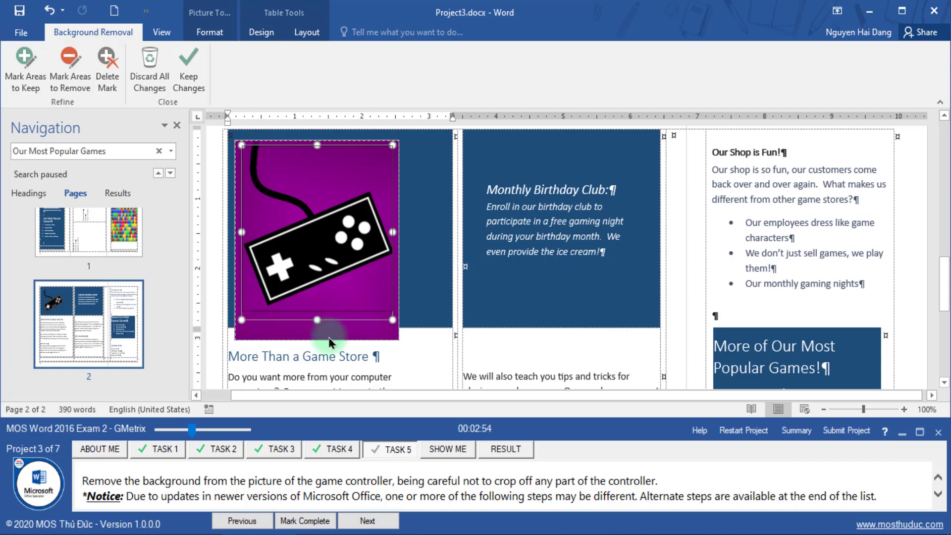
drag(318, 144, 317, 163)
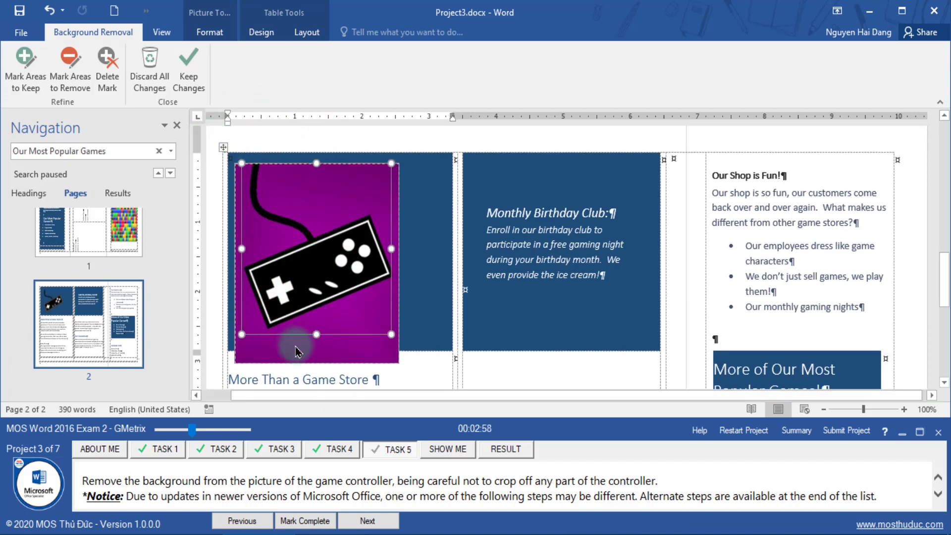
click(413, 350)
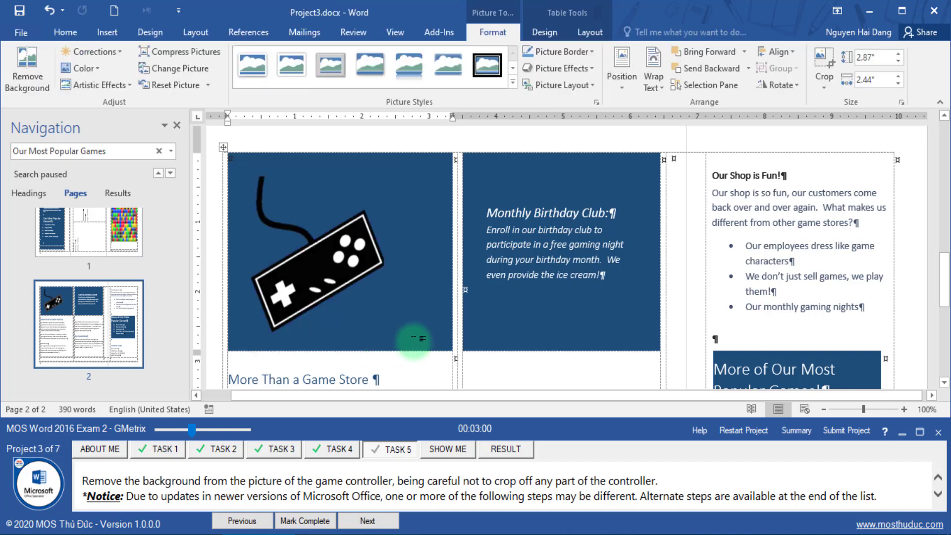
Mark Task 5 complete and submit Project 3
click(473, 285)
click(313, 520)
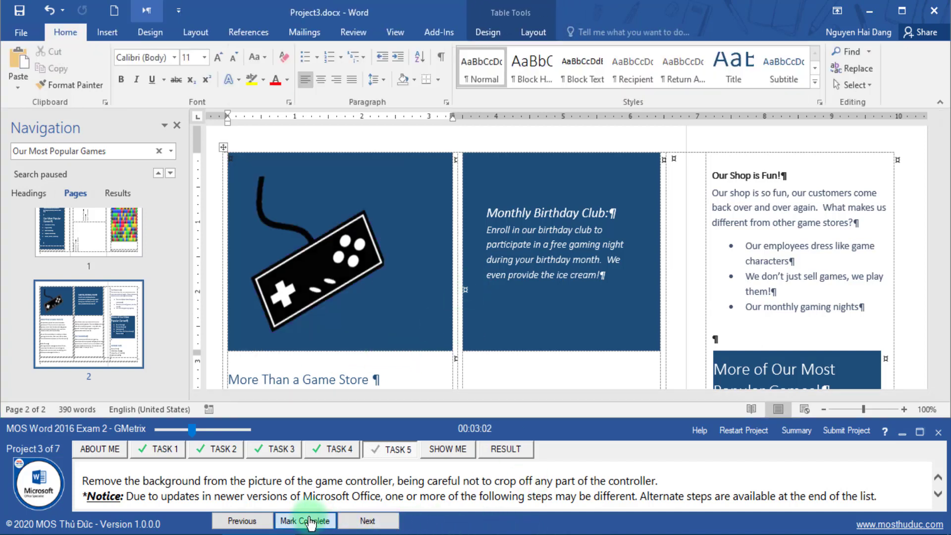
click(855, 435)
click(609, 419)
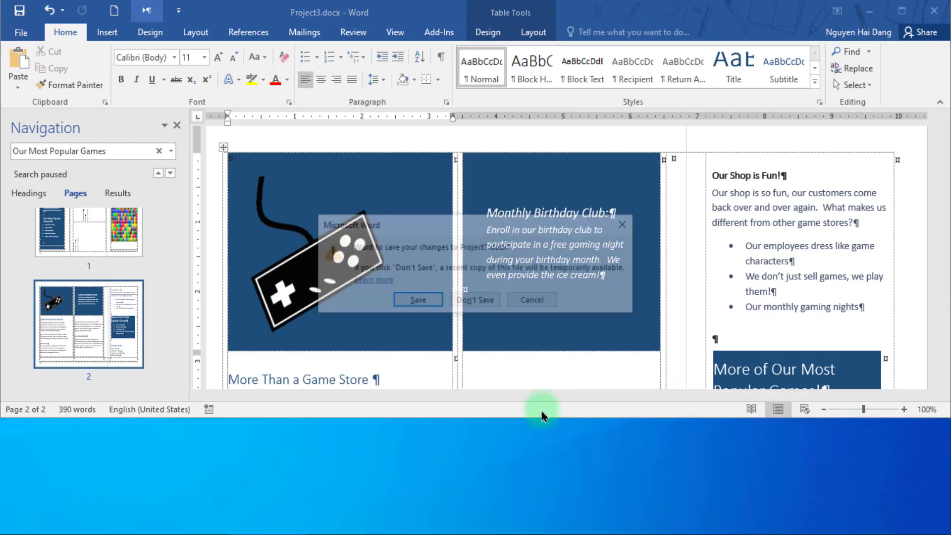
Save the changes to Project3.docx and review the Task 1 instruction of Project 4
click(426, 306)
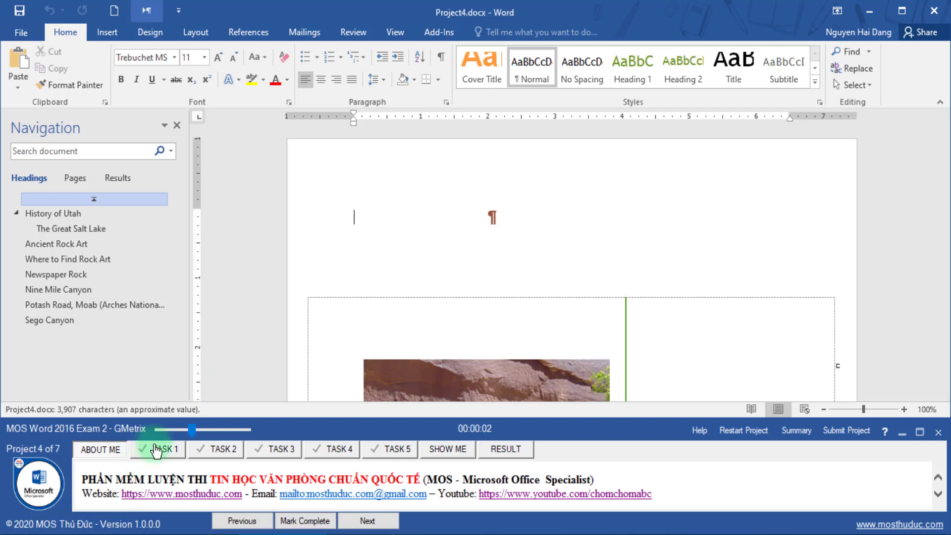
click(156, 449)
drag(112, 481, 300, 480)
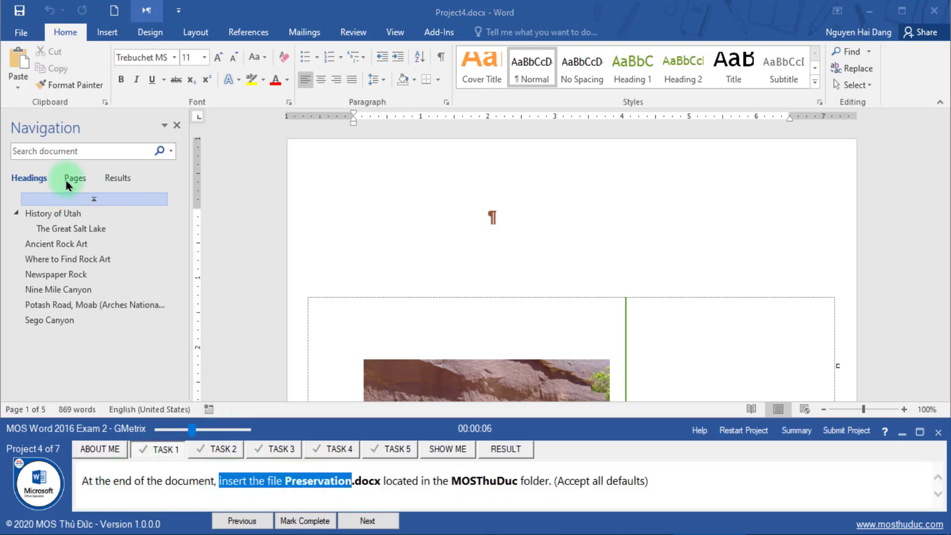
Place the cursor in the empty paragraph at the very end of the document
click(78, 179)
scroll(90, 263, down, 5)
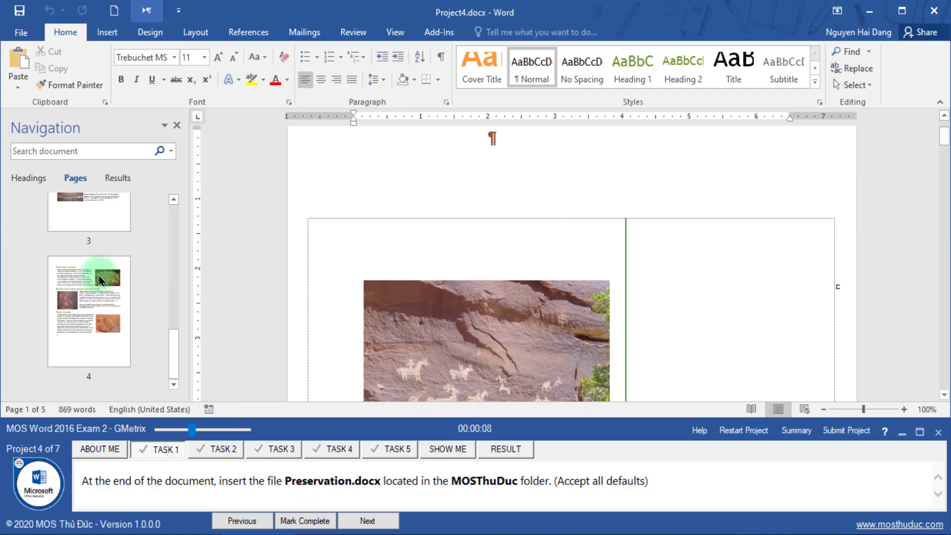
click(95, 276)
key(ctrl+End)
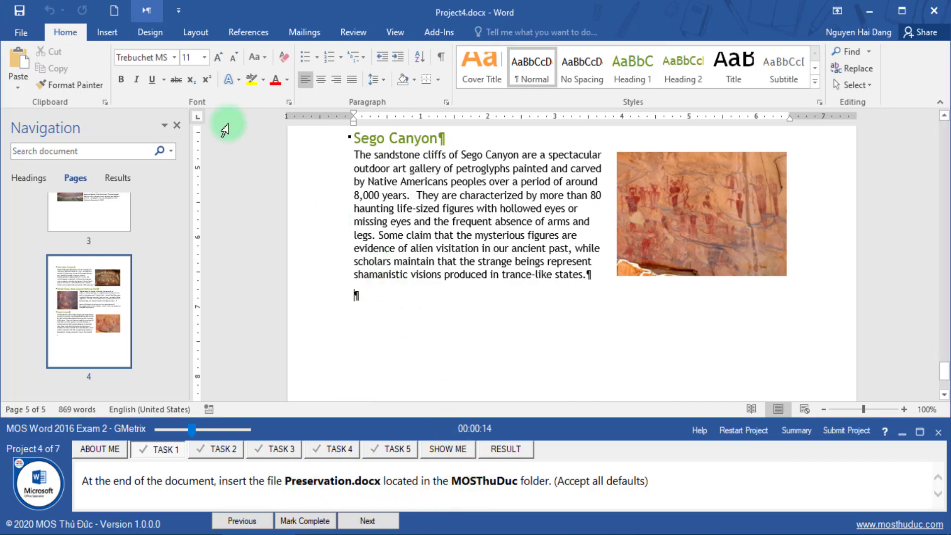
Insert the text of Preservation.docx from the MOSThuDuc folder and mark Task 1 complete
click(106, 31)
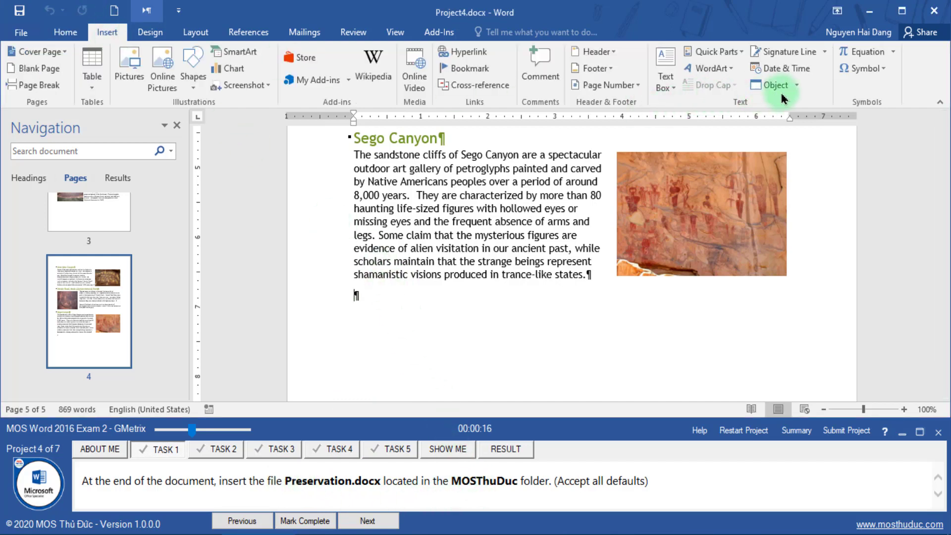
click(798, 86)
click(786, 119)
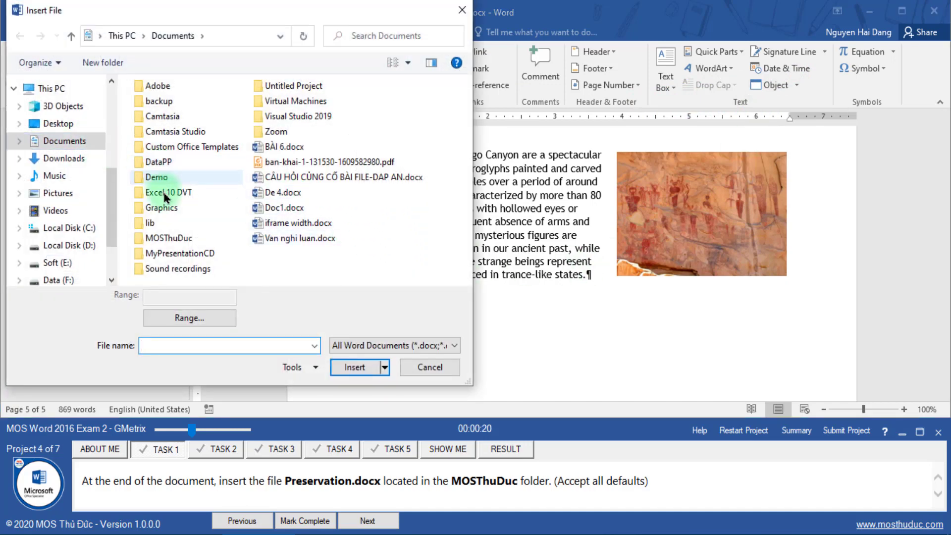
double_click(169, 239)
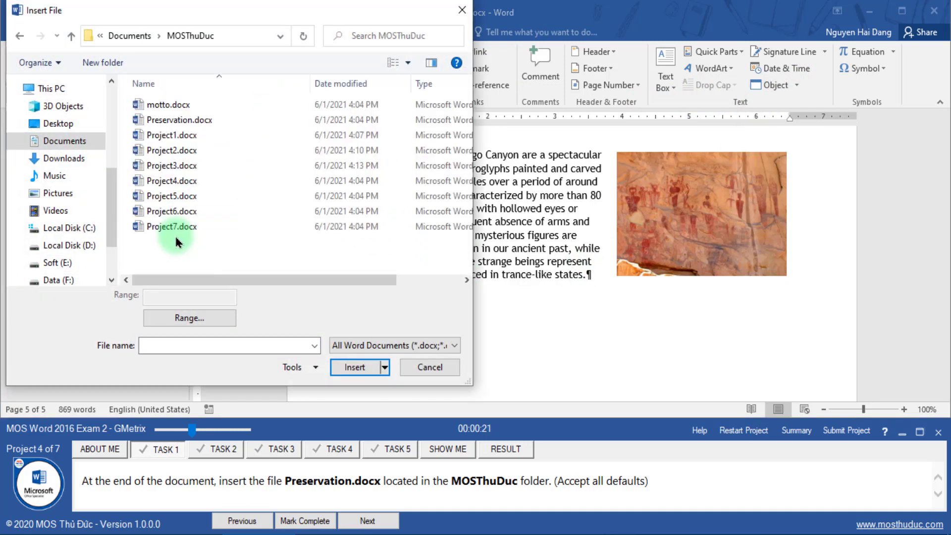
click(174, 127)
double_click(174, 131)
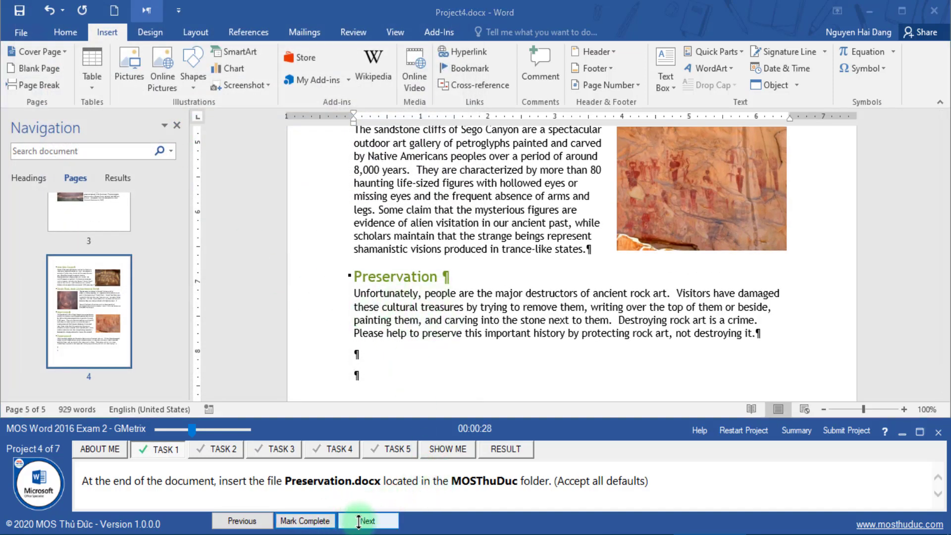
click(310, 520)
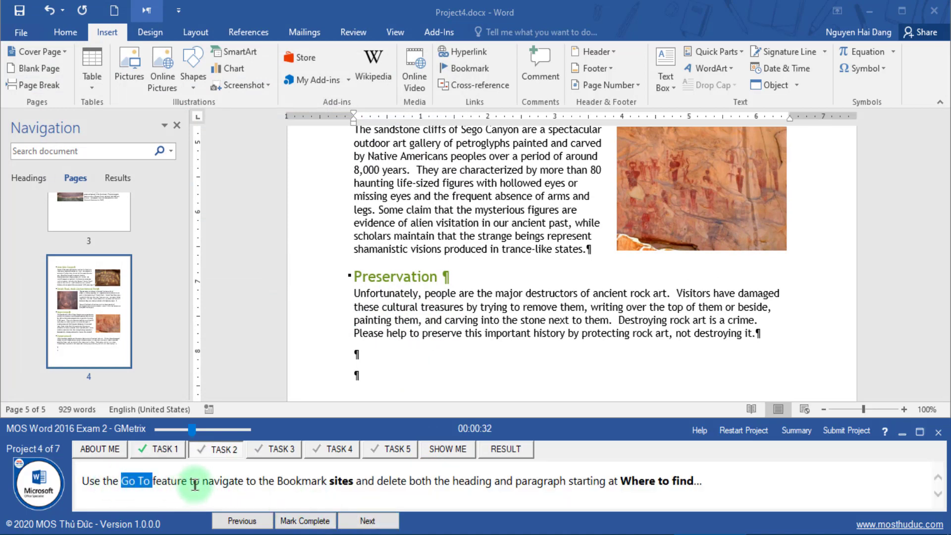
Review the Task 2 instruction and open the Go To dialog, moving it clear of the exam window
drag(190, 481, 246, 481)
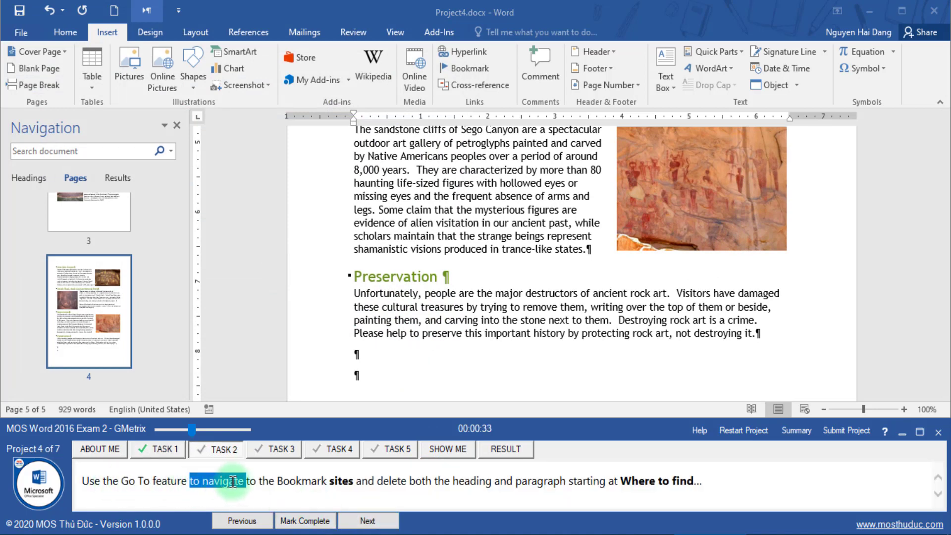
click(171, 154)
click(171, 153)
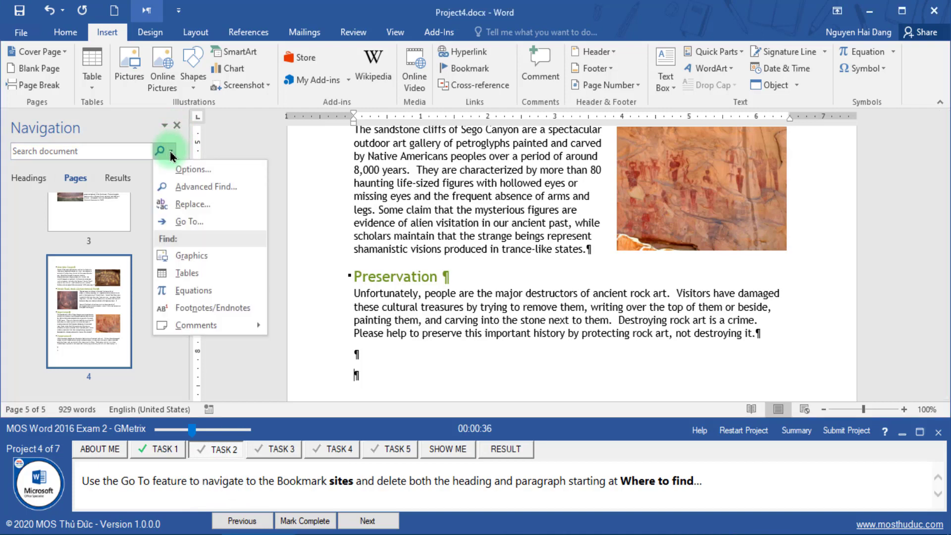
click(168, 221)
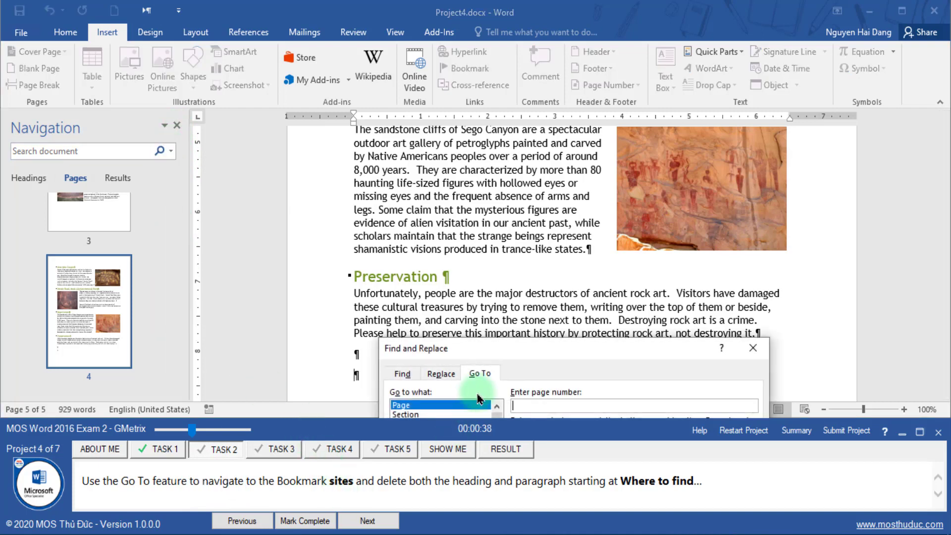
drag(496, 346, 373, 166)
drag(292, 480, 334, 479)
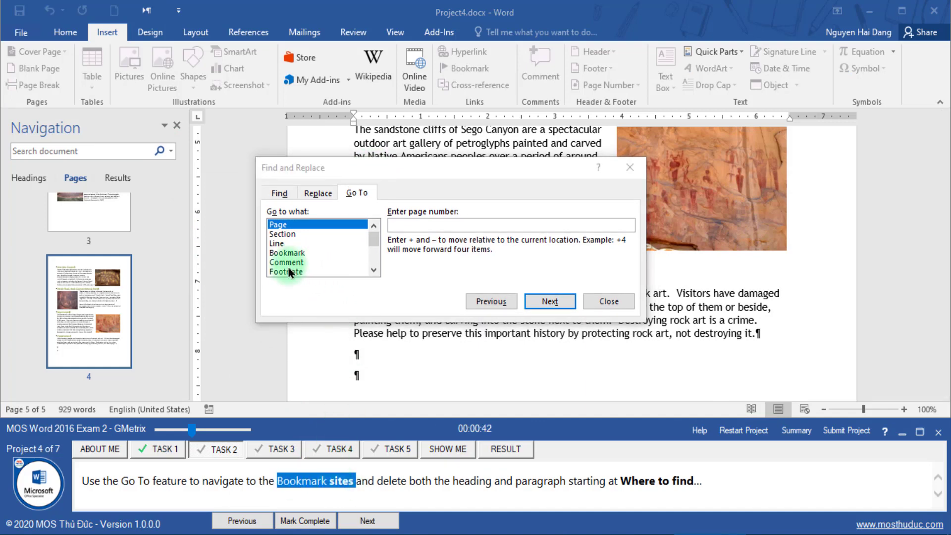
Use Go To to jump to the bookmark named sites
click(293, 254)
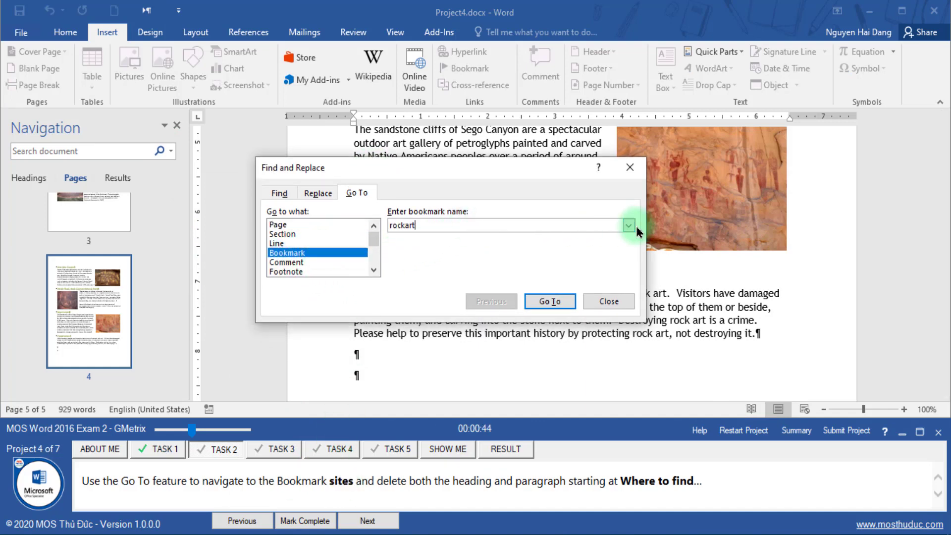
click(629, 226)
click(414, 247)
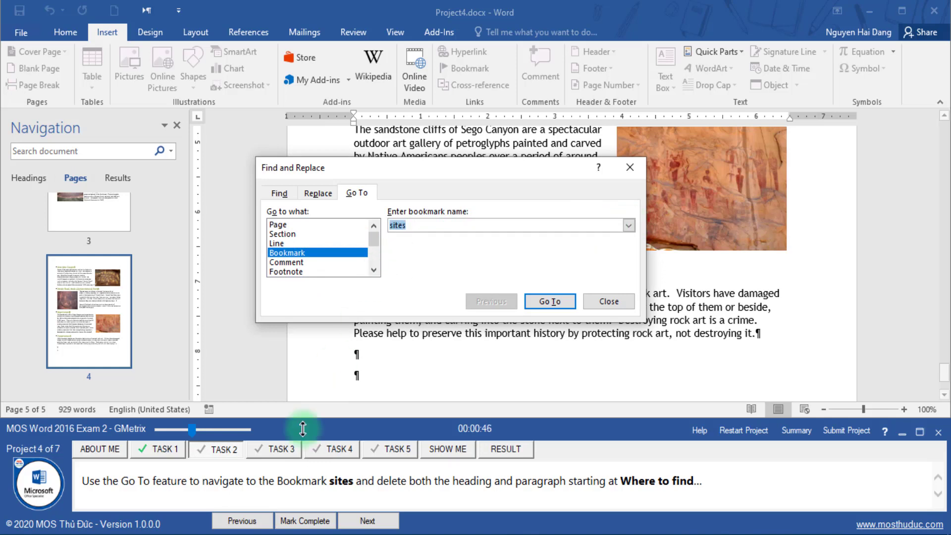
click(365, 482)
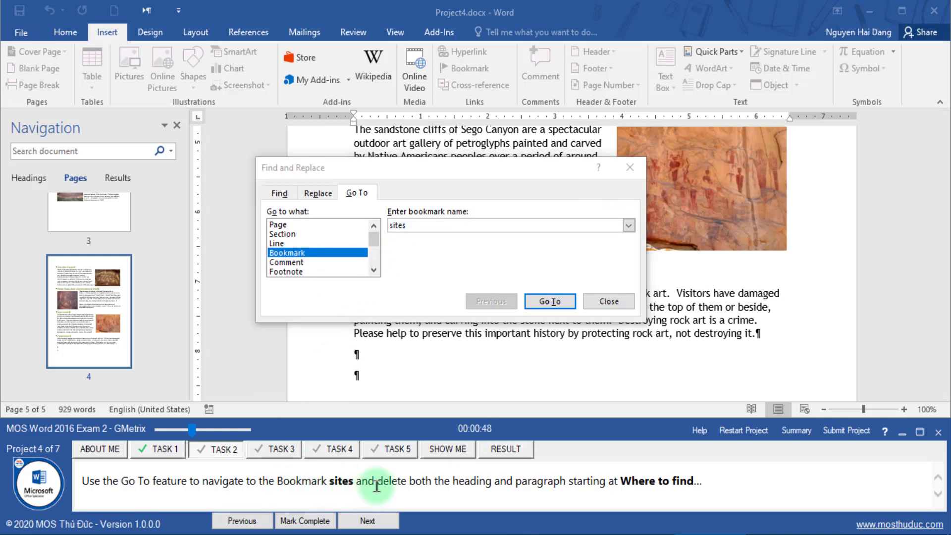
drag(376, 485, 600, 482)
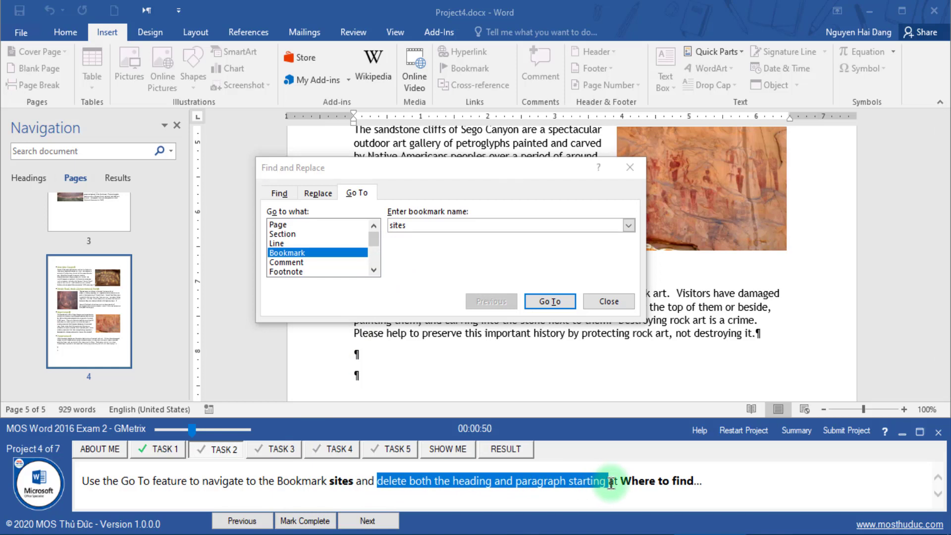
click(549, 302)
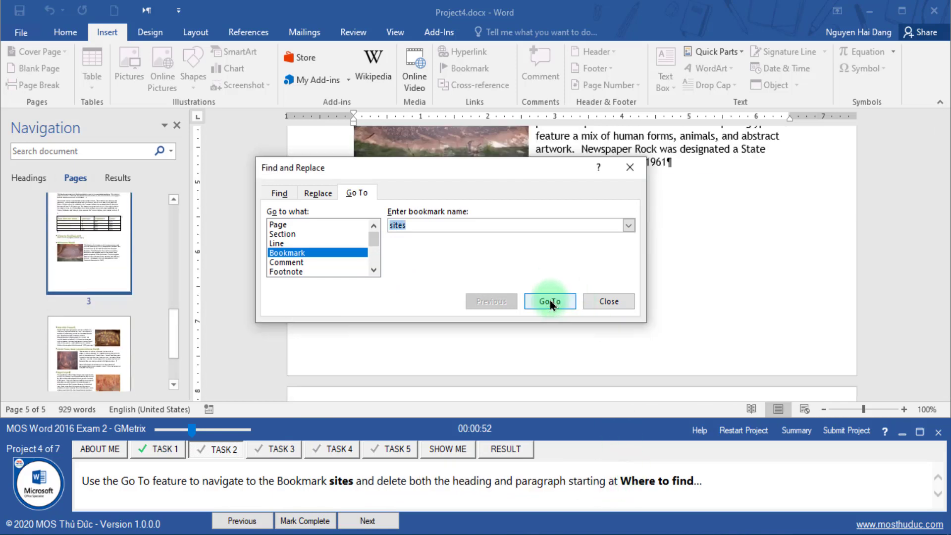
Delete the "Where to Find Rock Art" heading with the paragraph below it, and mark Task 2 complete
drag(448, 162, 446, 241)
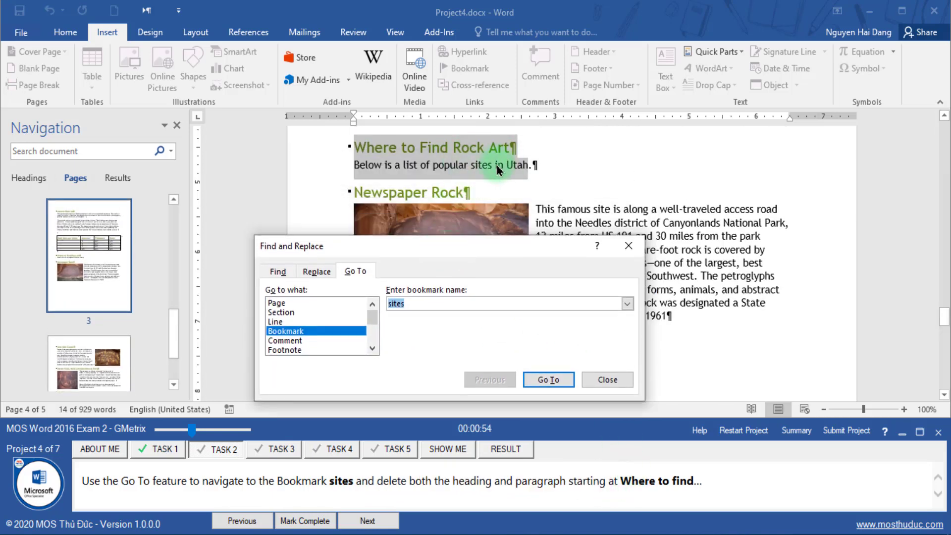
click(307, 162)
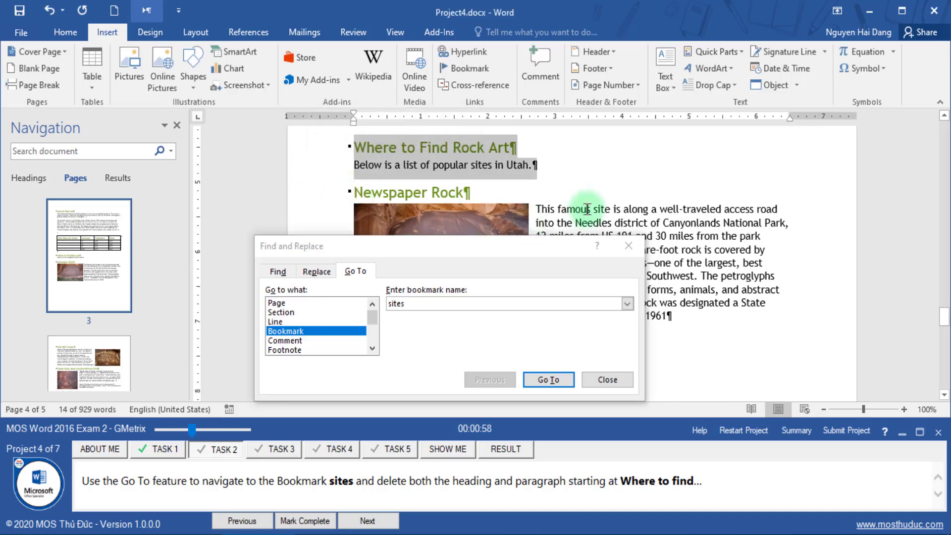
key(Delete)
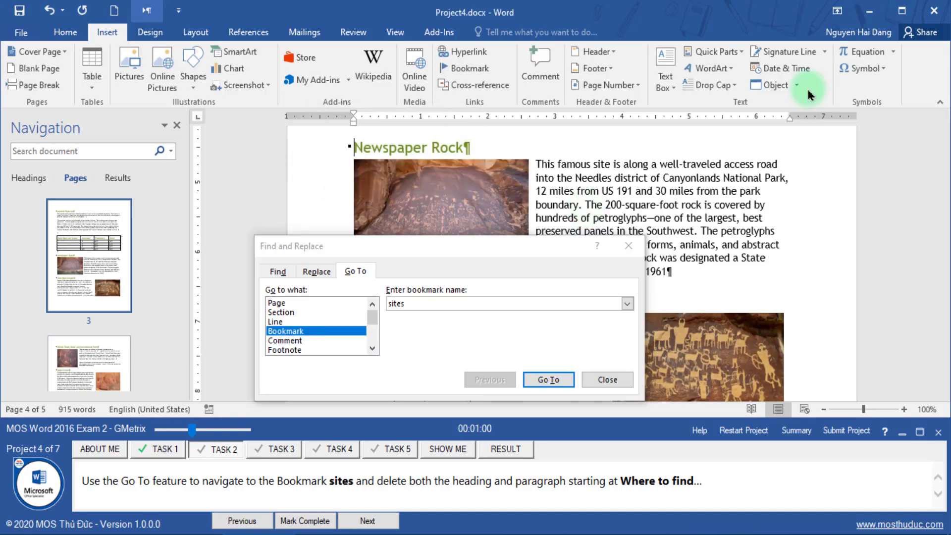
click(614, 386)
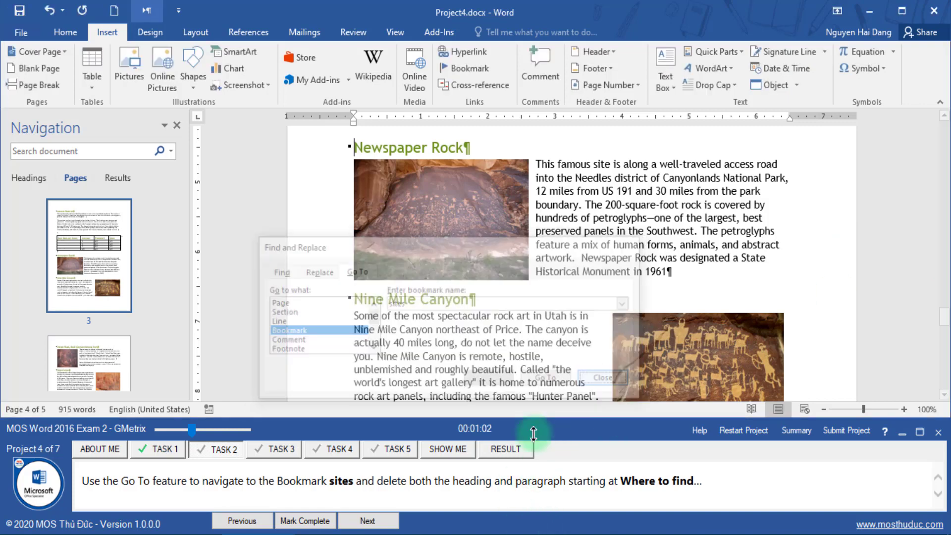
click(321, 516)
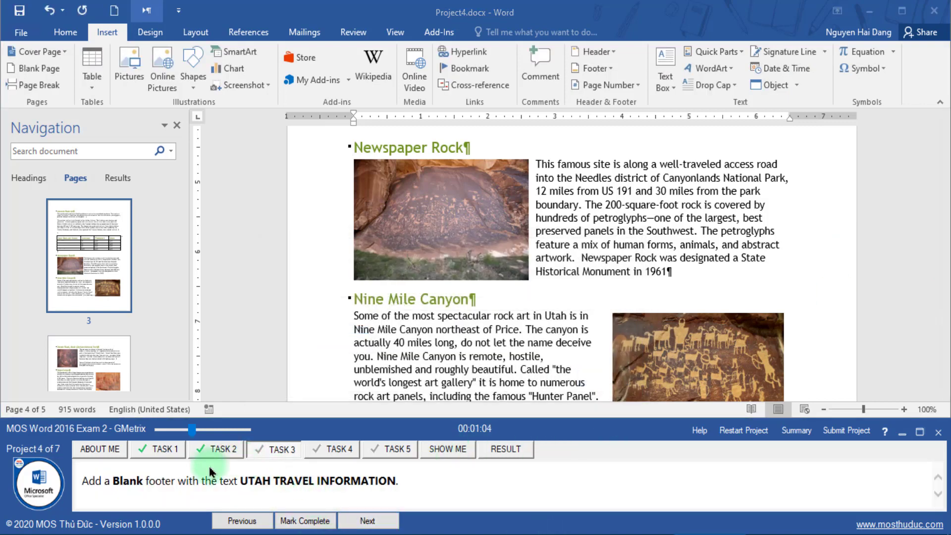
Add a Blank footer containing the text UTAH TRAVEL INFORMATION
drag(84, 482, 135, 481)
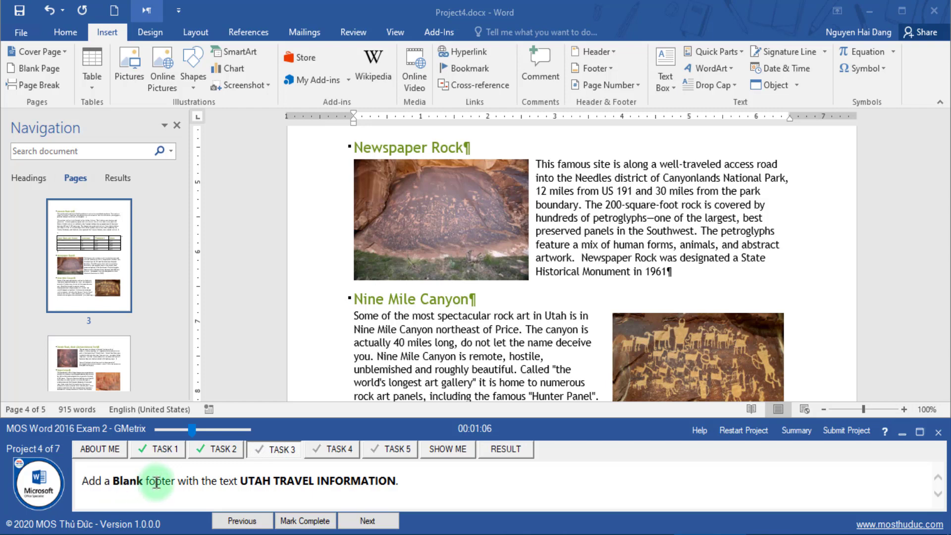
drag(243, 483, 357, 484)
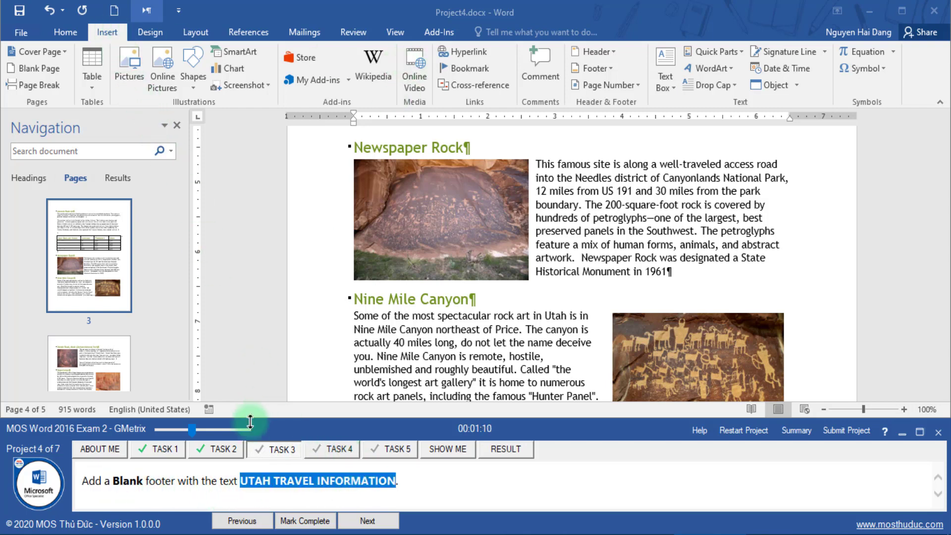
click(614, 73)
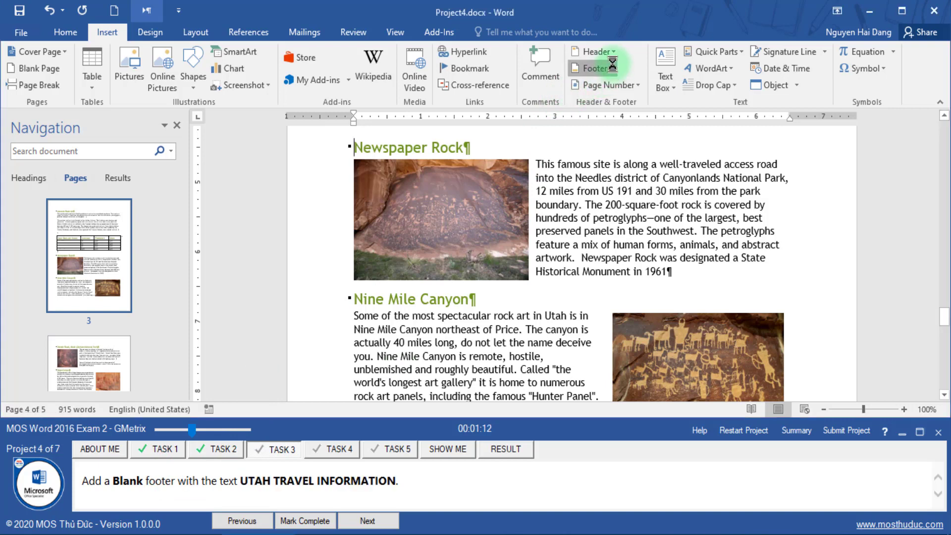
click(600, 69)
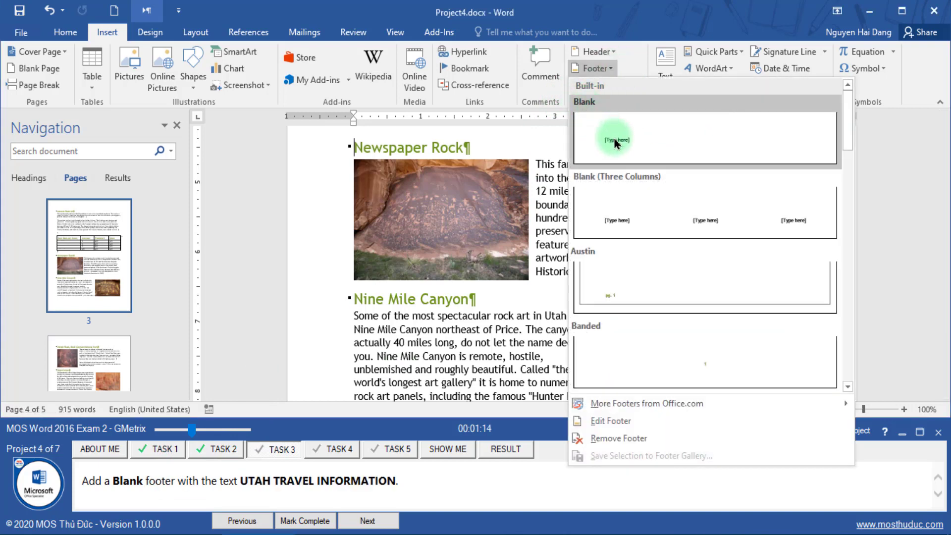
click(616, 138)
right_click(372, 343)
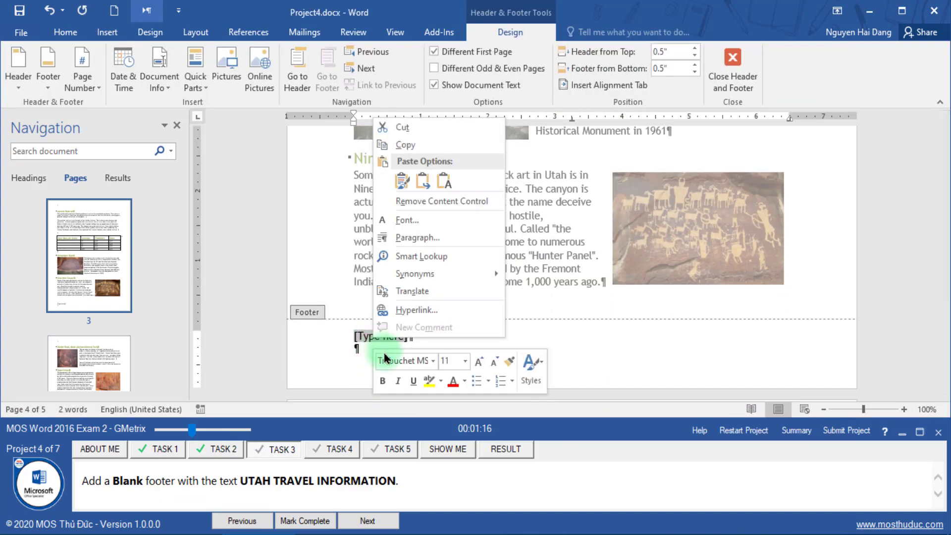
click(441, 187)
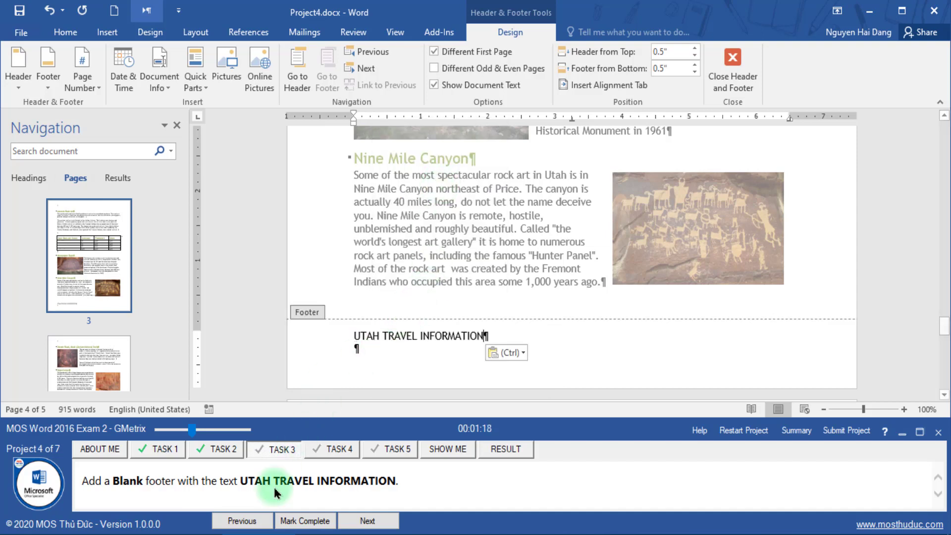
Check the footer text against the instruction, mark Task 3 complete and continue to Task 4
drag(236, 483, 358, 479)
click(453, 479)
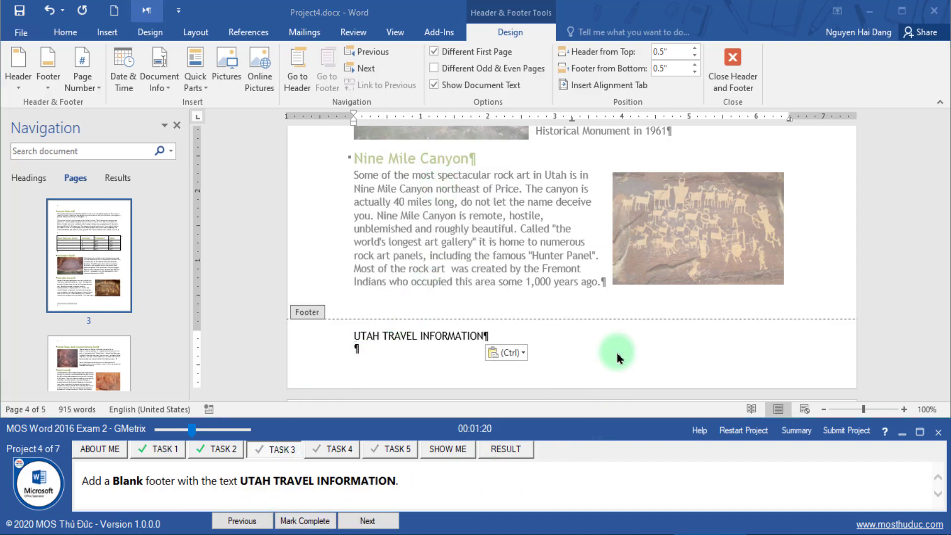
click(310, 521)
click(365, 523)
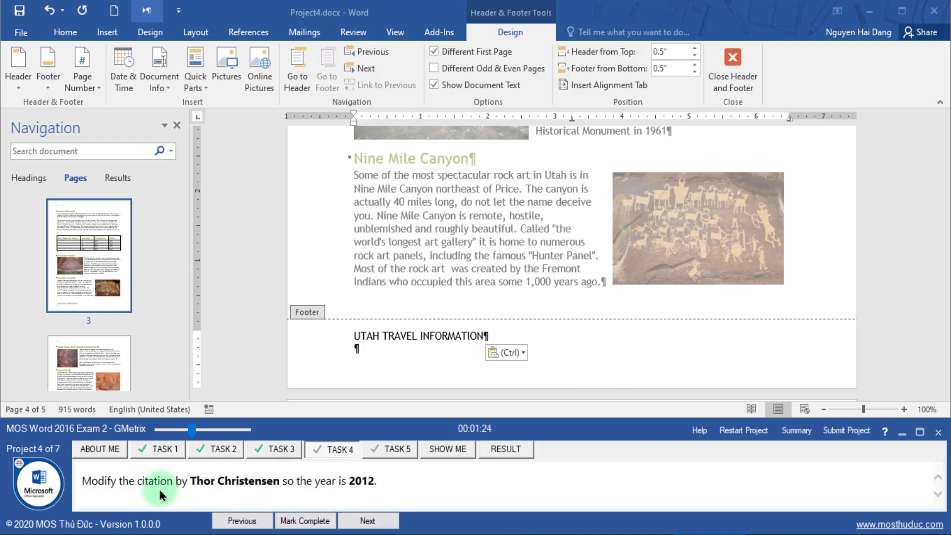
Read the Task 4 citation instruction and open the Source Manager, moving its dialog clear of the exam pane
drag(89, 482, 432, 490)
click(214, 483)
click(429, 490)
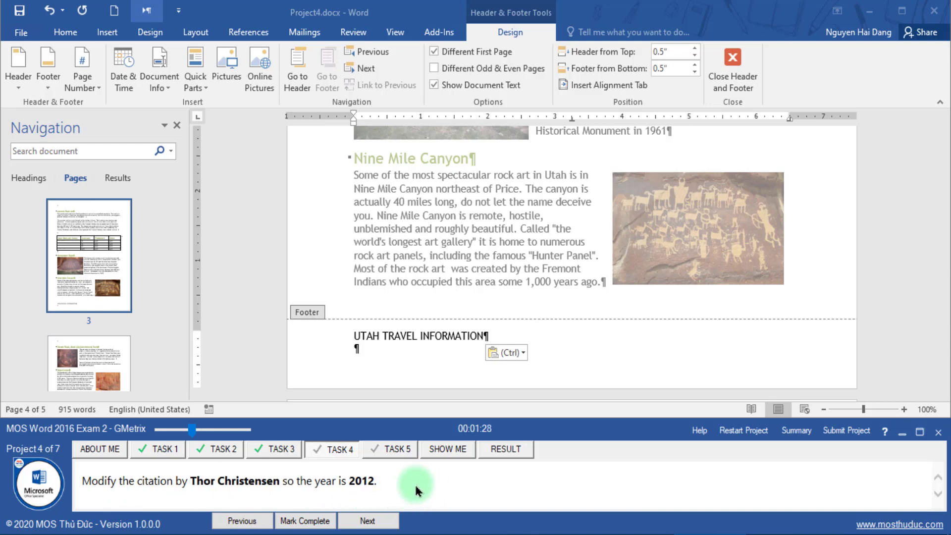
click(271, 163)
click(249, 32)
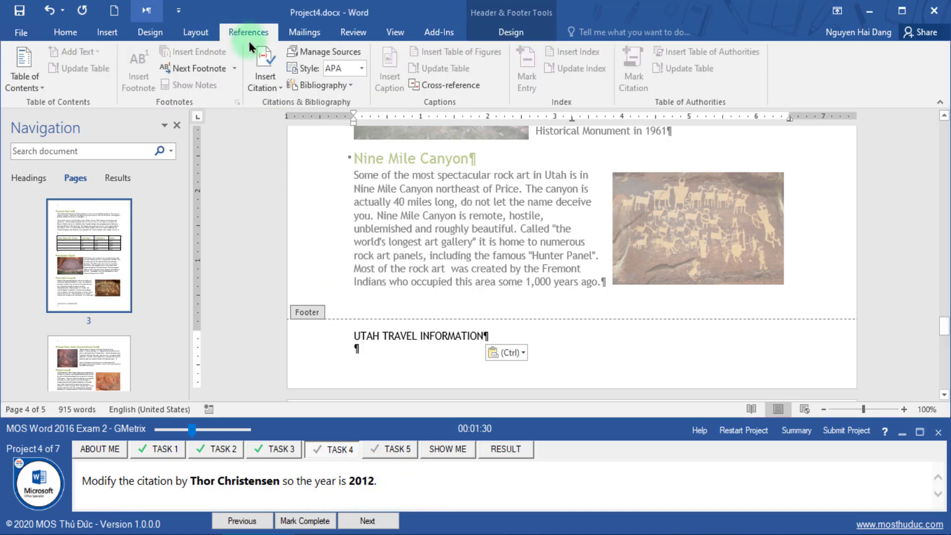
click(327, 52)
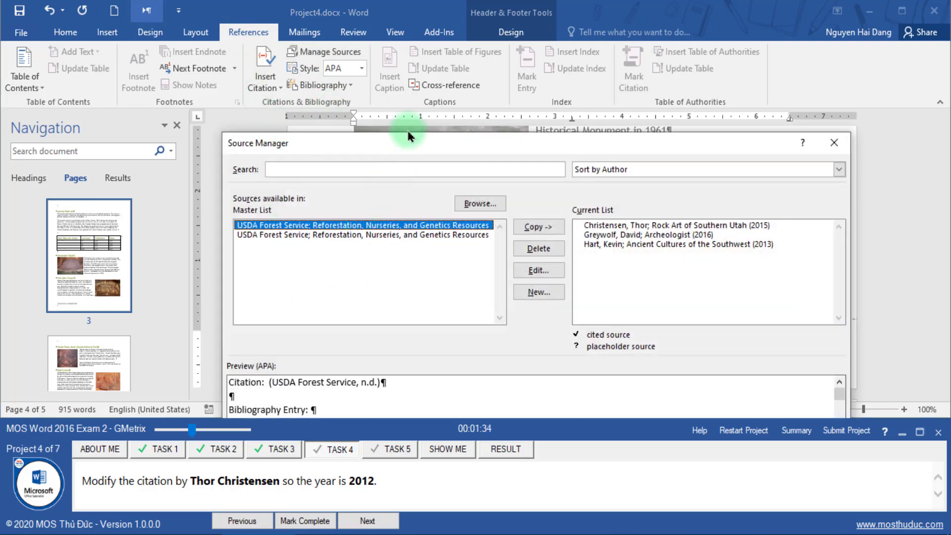
drag(406, 144, 392, 11)
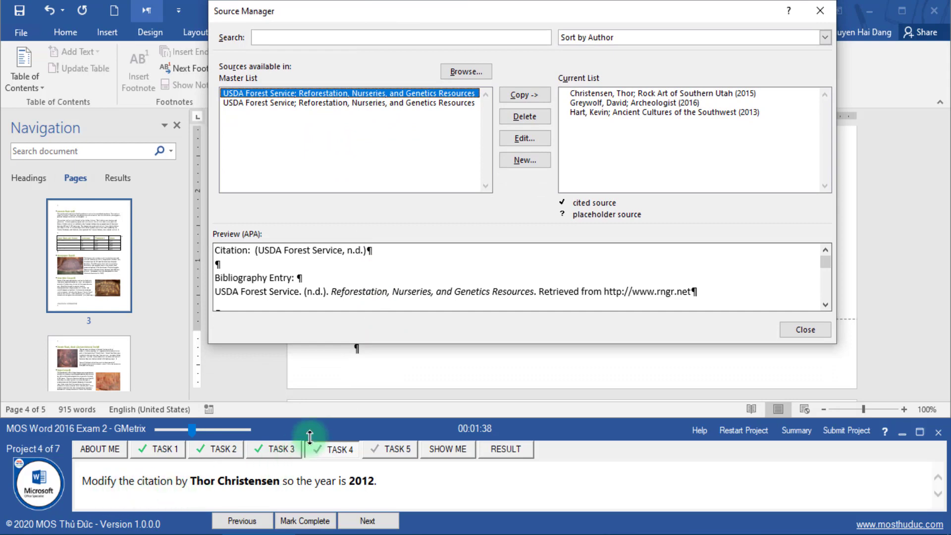
Enlarge the exam pane and display the step-by-step solution for Task 4
drag(308, 426, 312, 349)
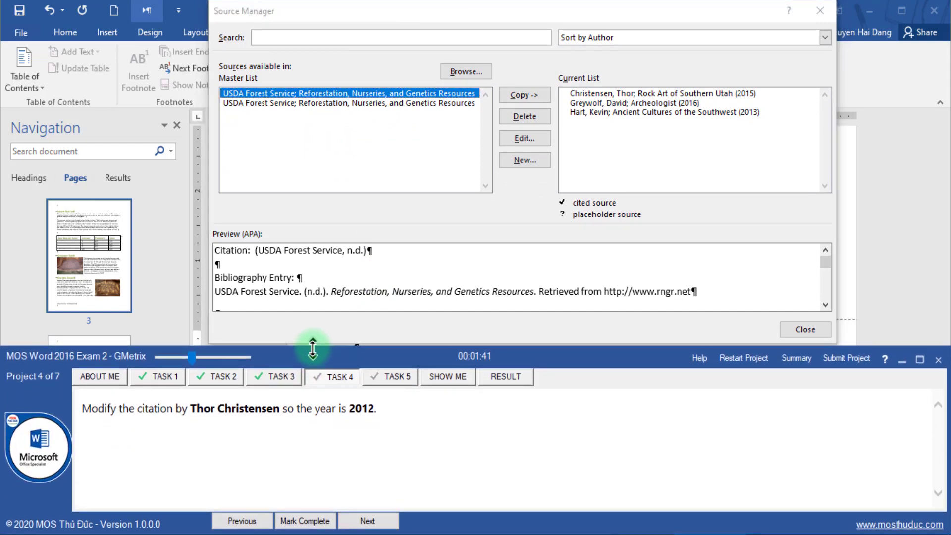
click(700, 359)
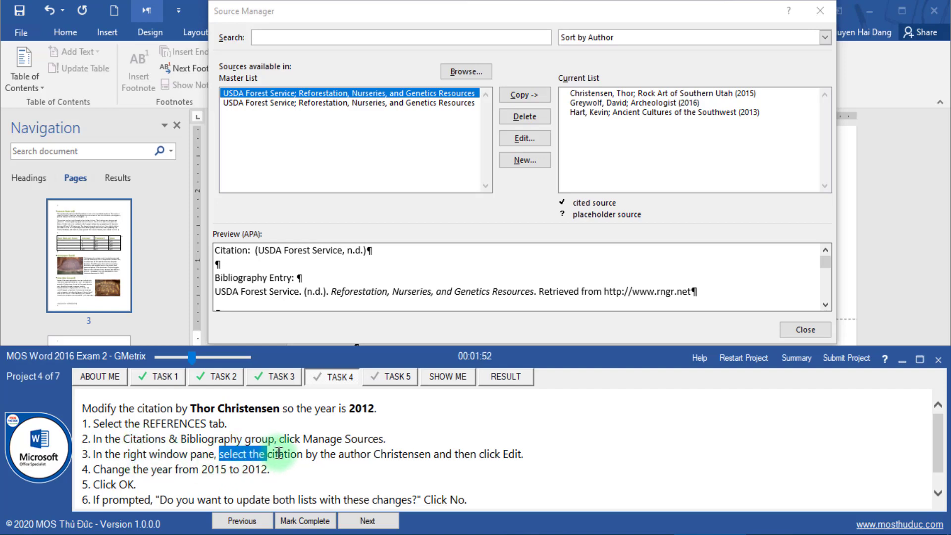
drag(279, 454, 432, 454)
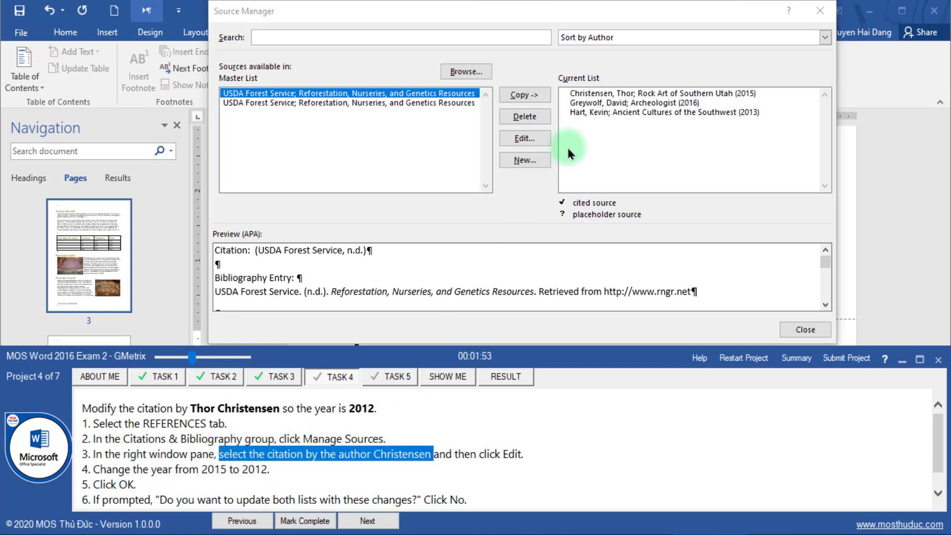
Set the year of the "Rock Art of Southern Utah" source in the current list to 2012 and close the Source Manager
click(613, 94)
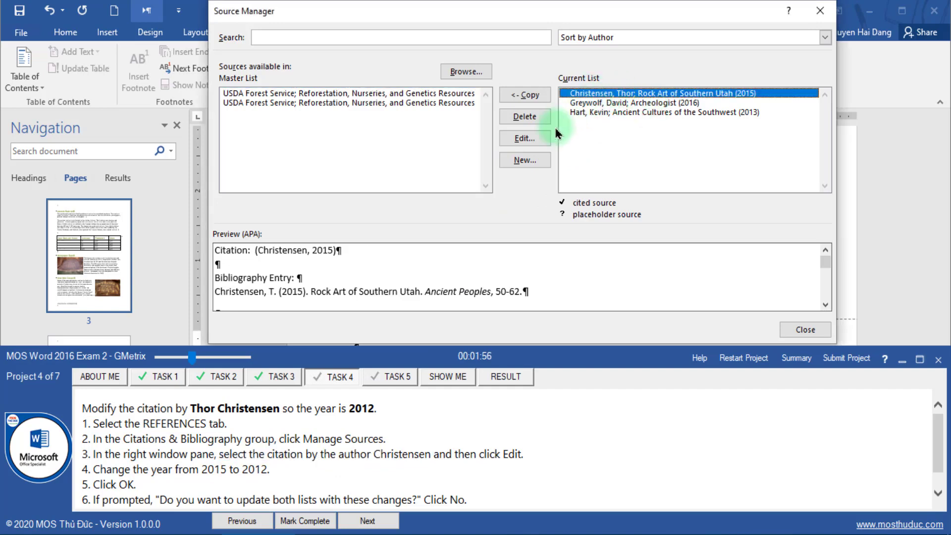
click(526, 139)
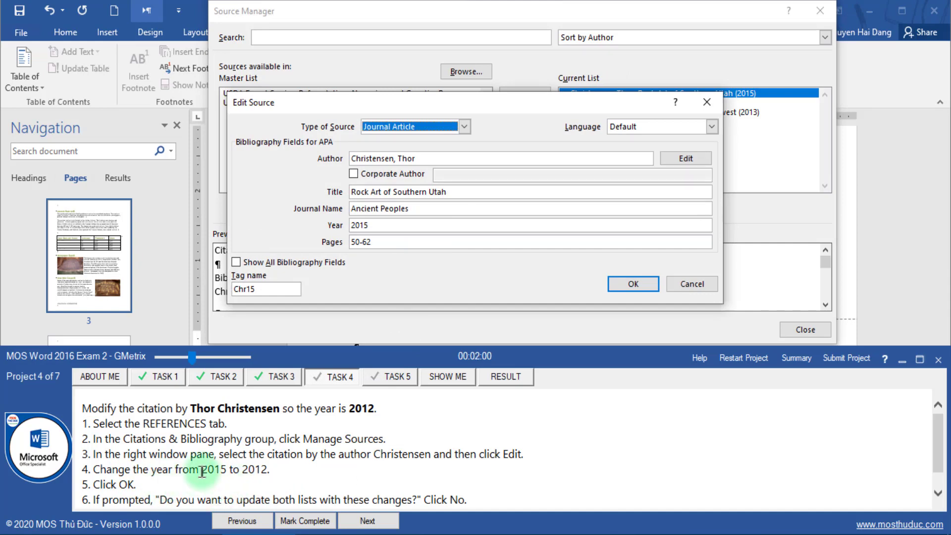
drag(200, 471, 254, 473)
click(382, 226)
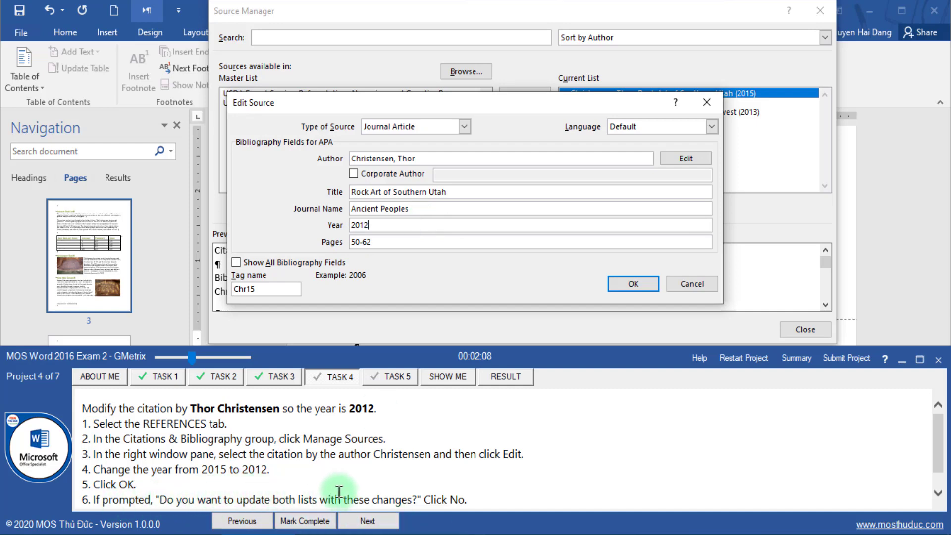
click(650, 285)
click(792, 336)
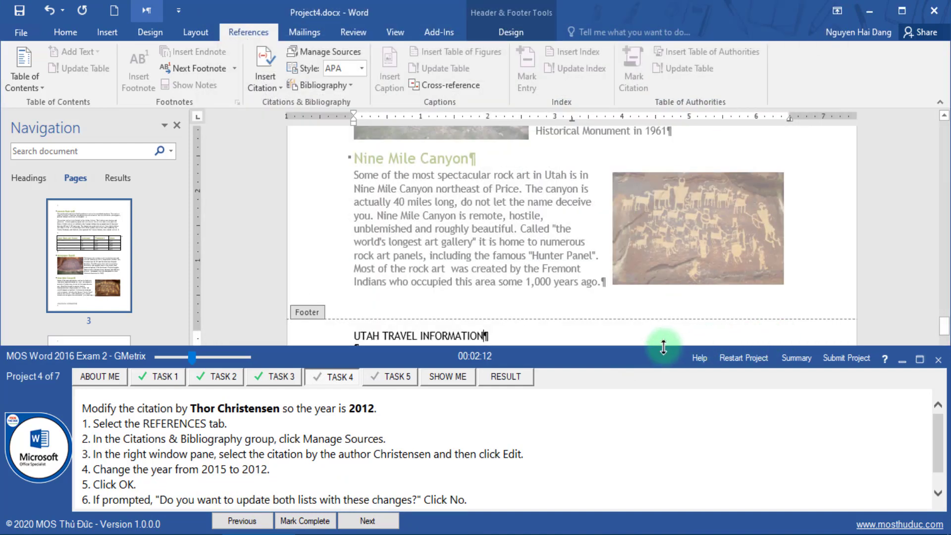
Shrink the exam pane, mark Task 4 complete and show Task 5 without its solution steps
drag(663, 347, 665, 419)
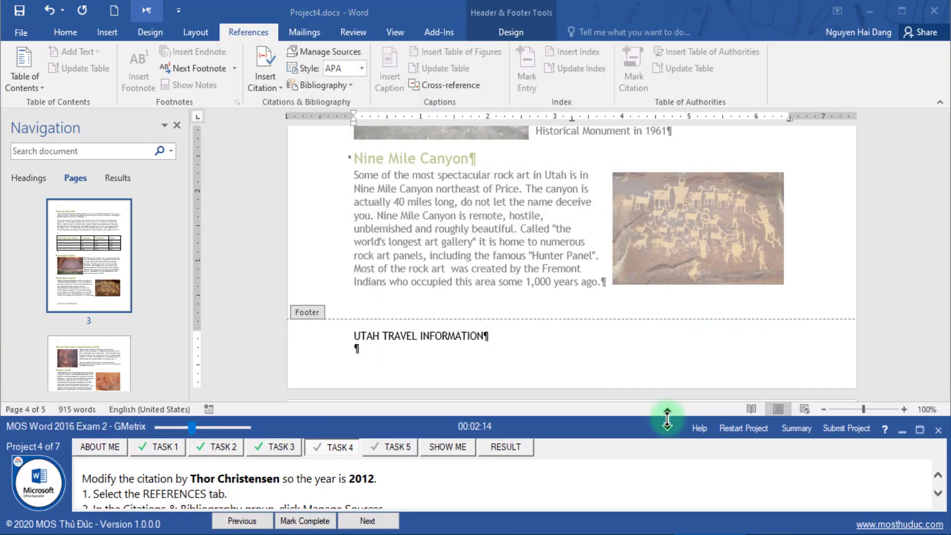
click(349, 523)
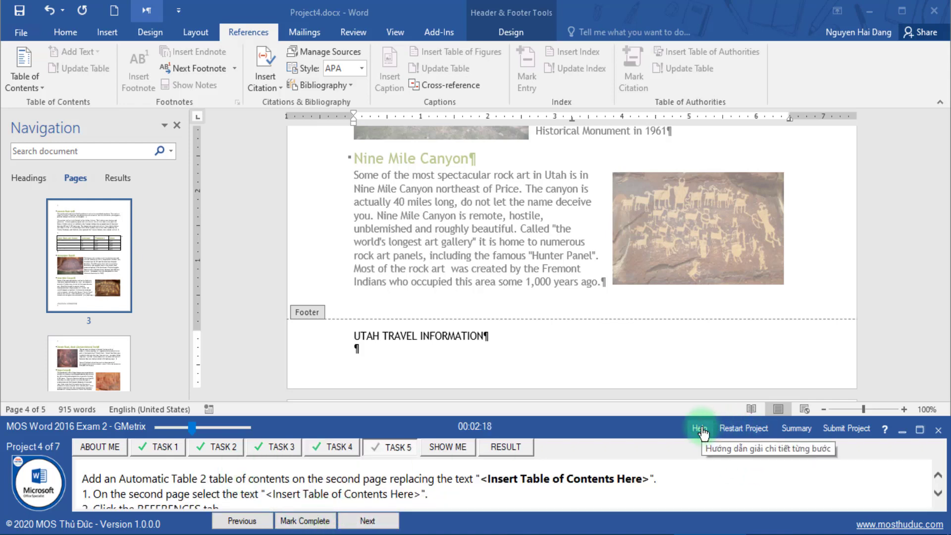
click(701, 429)
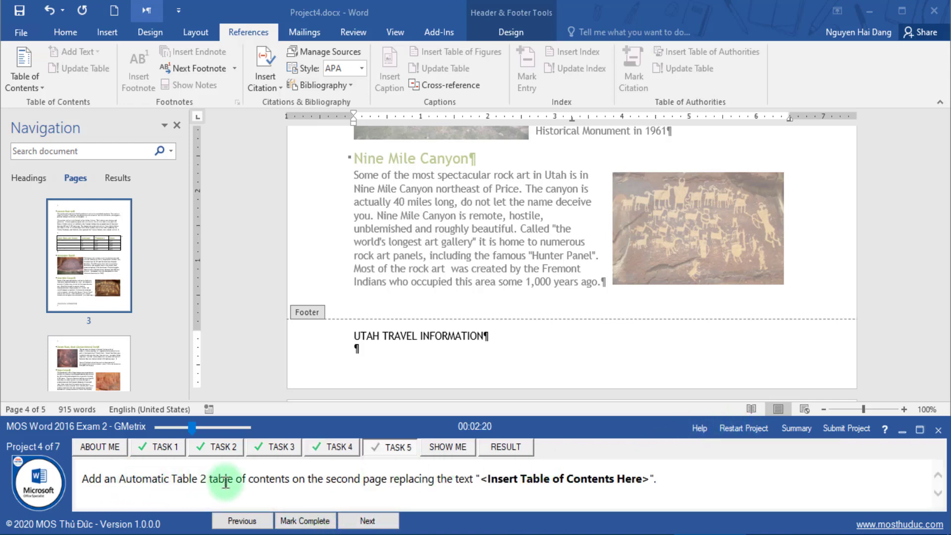
Replace the "<Insert Table of Contents Here>" text on the second page with an Automatic Table 2 table of contents, and mark Task 5 complete
drag(481, 479, 627, 475)
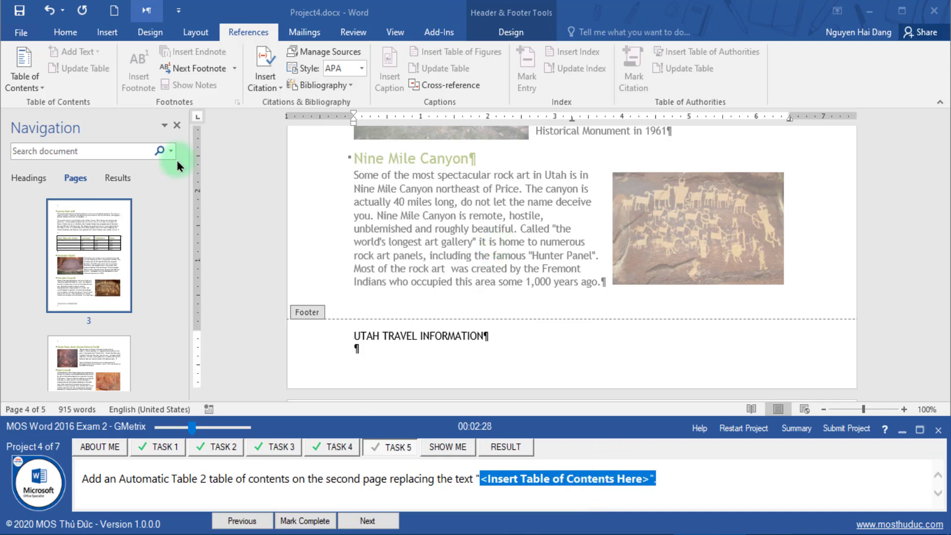
click(112, 150)
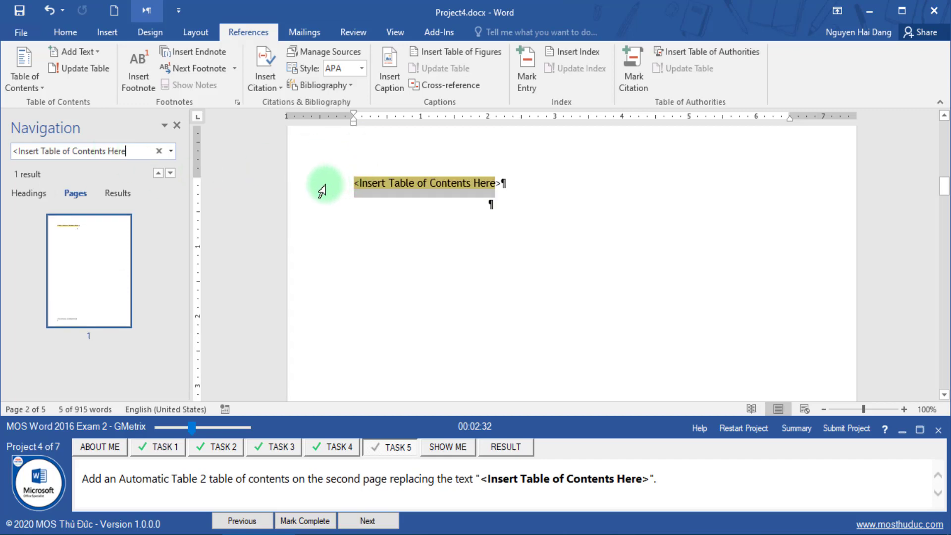
click(324, 186)
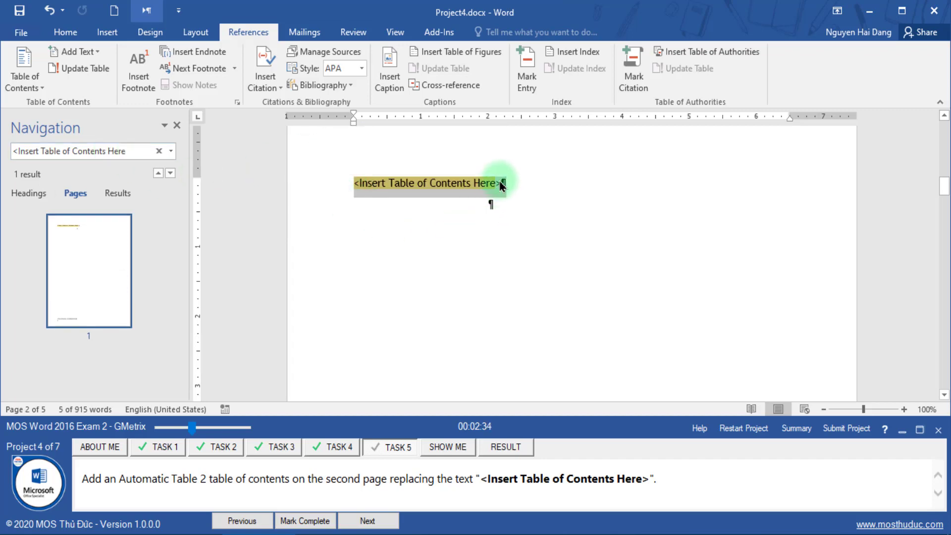
click(495, 205)
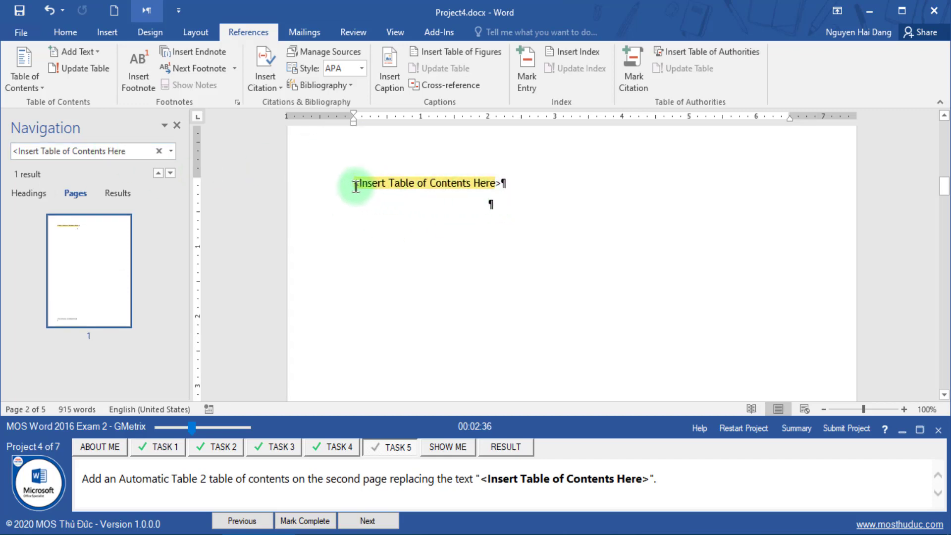
drag(356, 186, 501, 181)
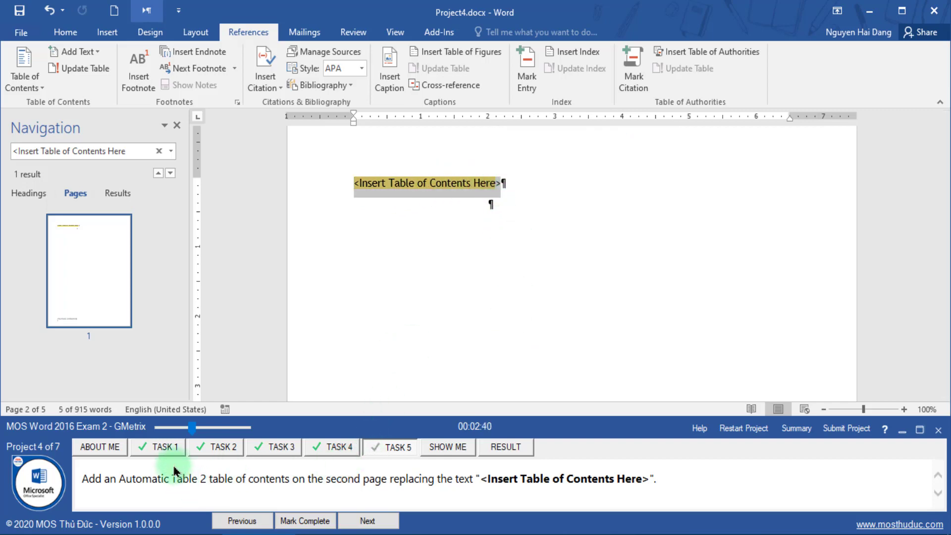
click(39, 87)
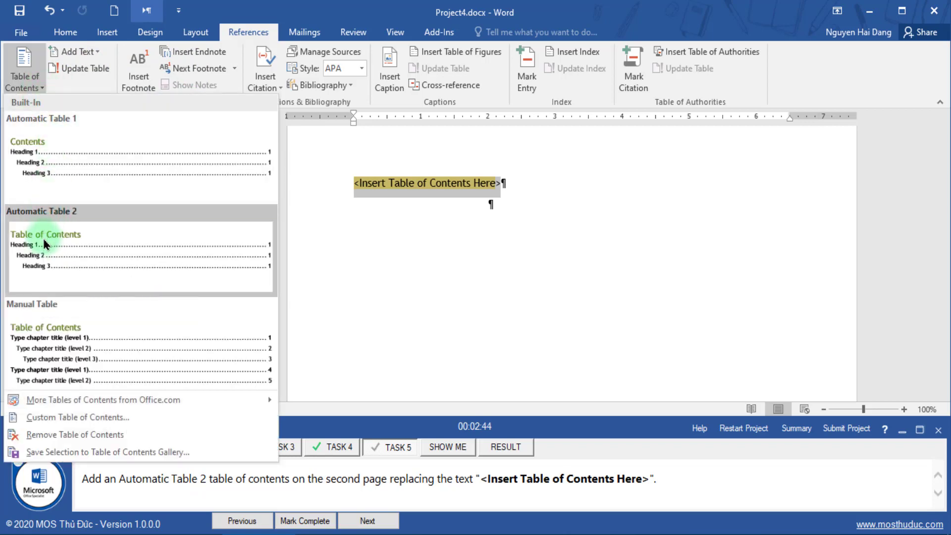
click(44, 244)
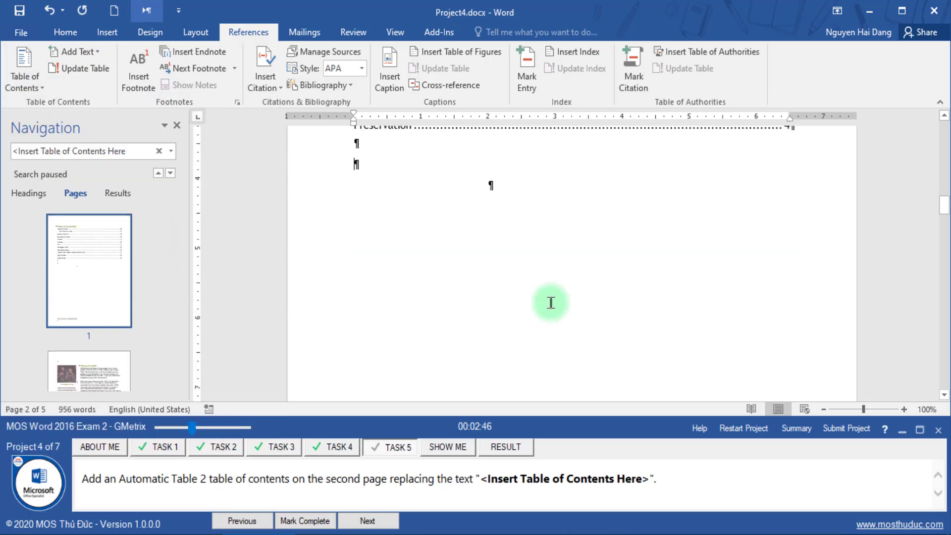
click(305, 521)
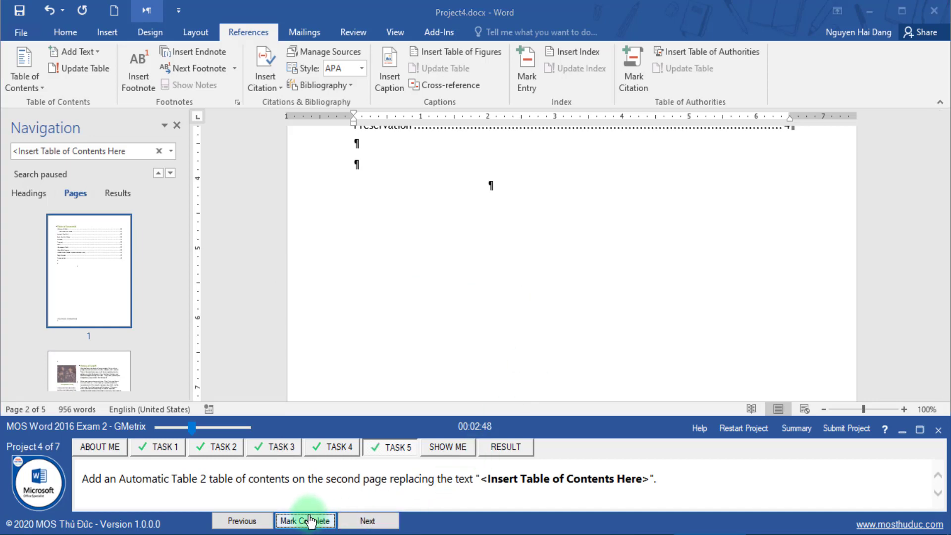
Submit Project 4 and show Task 1 of Project 5
click(840, 439)
click(579, 412)
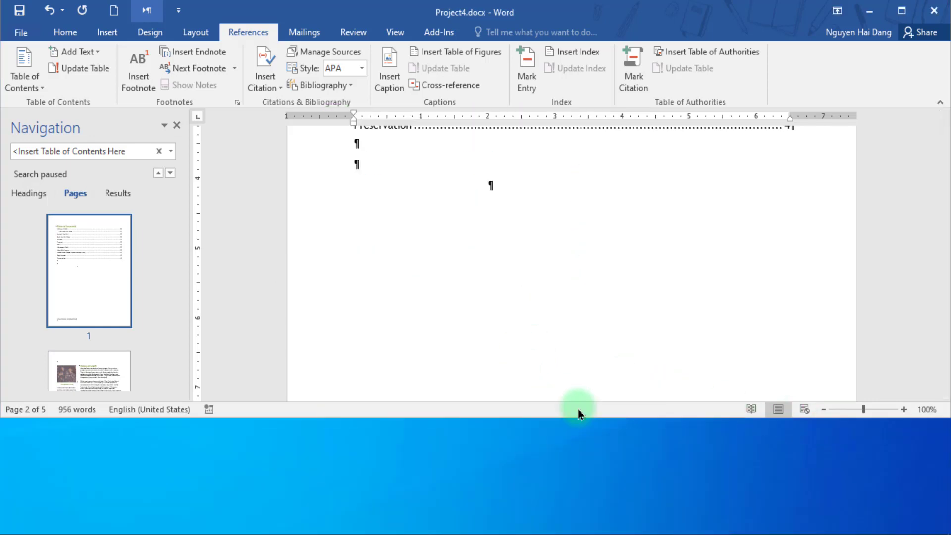
click(419, 304)
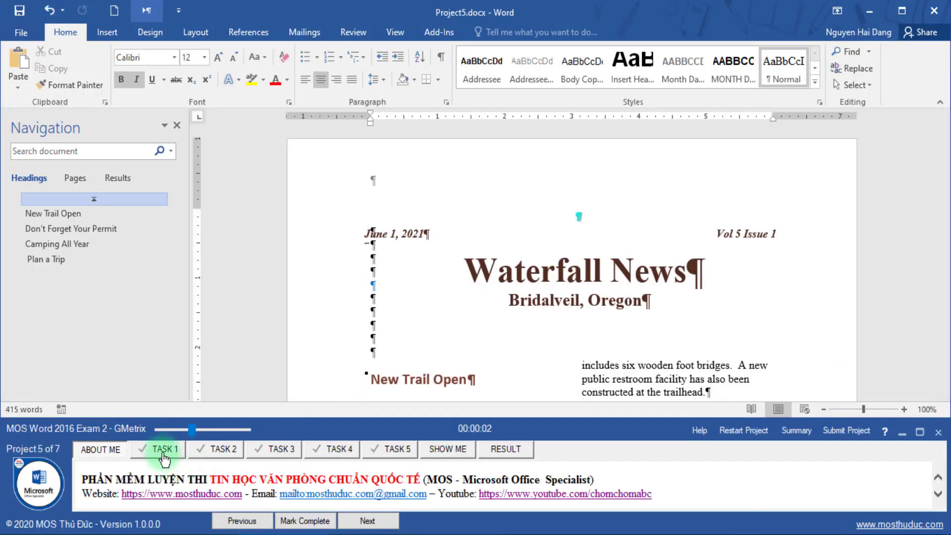
click(163, 454)
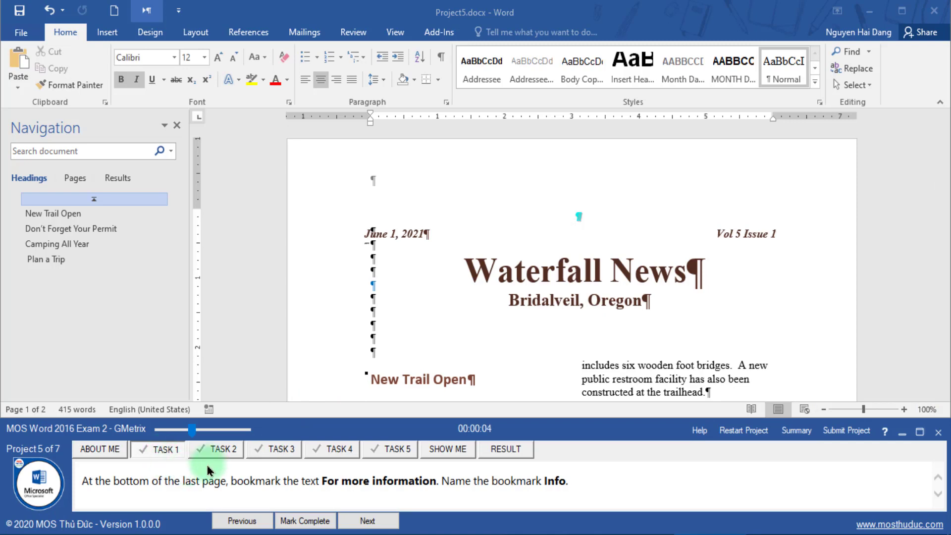
Bookmark the text "For more information" at the bottom of the last page with the name Info
click(75, 179)
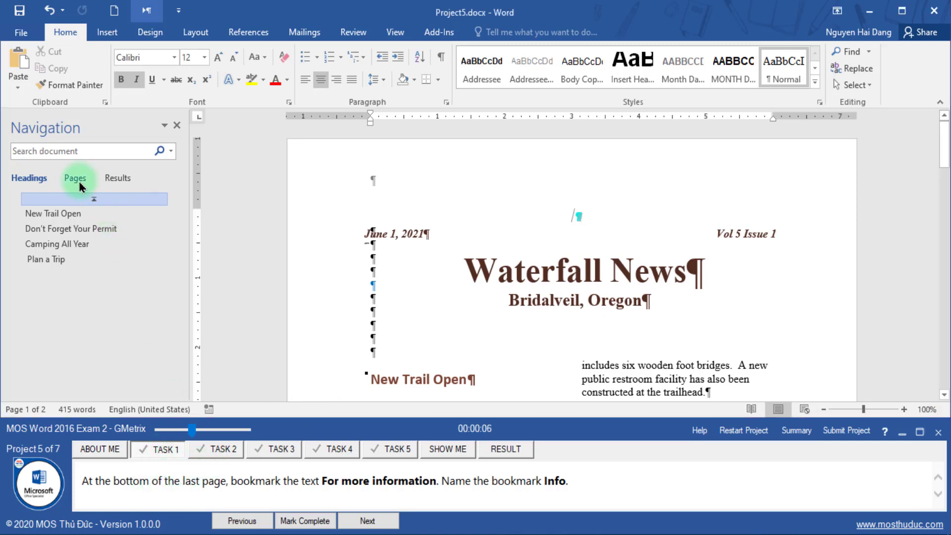
scroll(121, 340, down, 2)
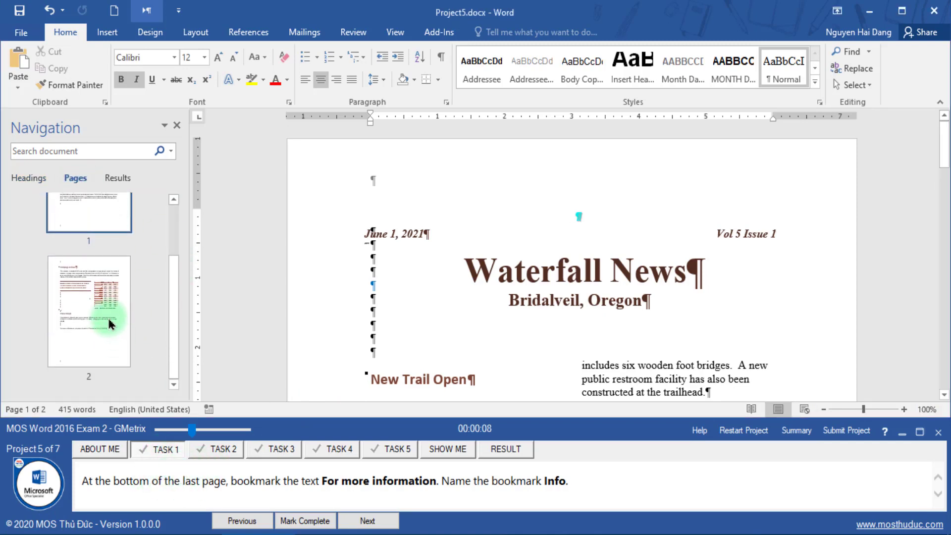
click(110, 319)
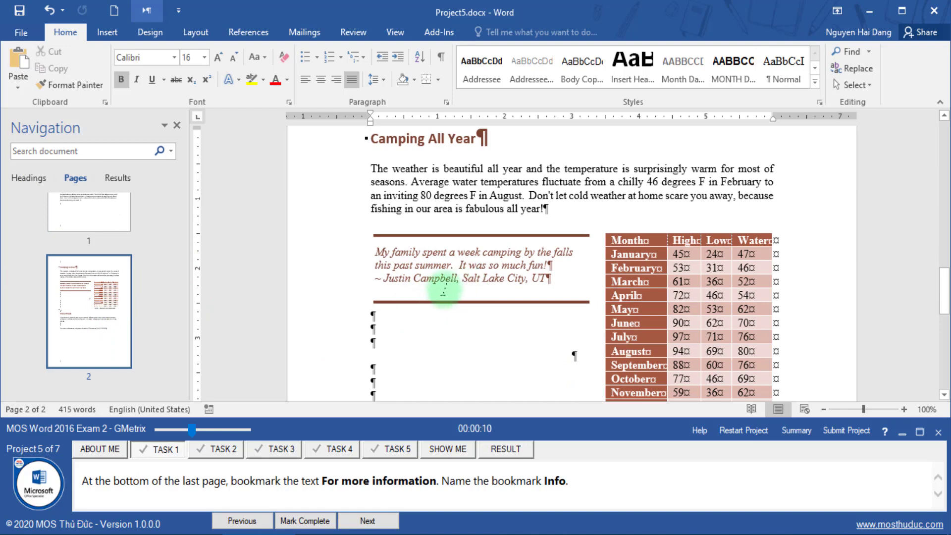
scroll(448, 287, down, 4)
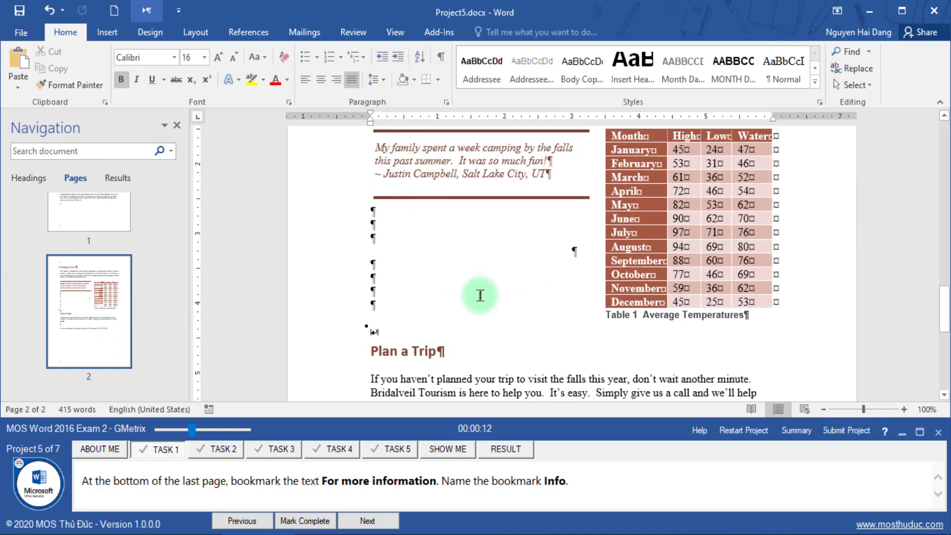
scroll(481, 298, down, 10)
scroll(487, 322, up, 1)
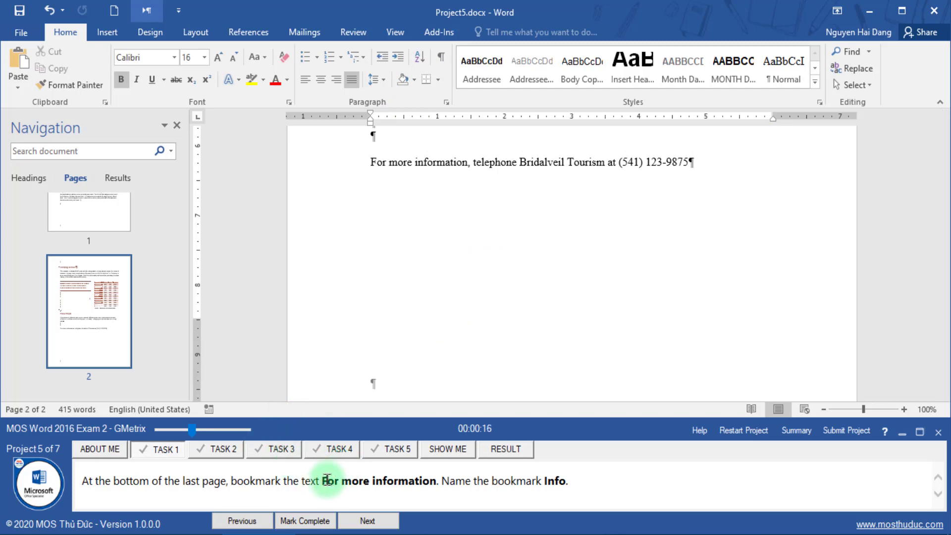
drag(374, 162, 467, 162)
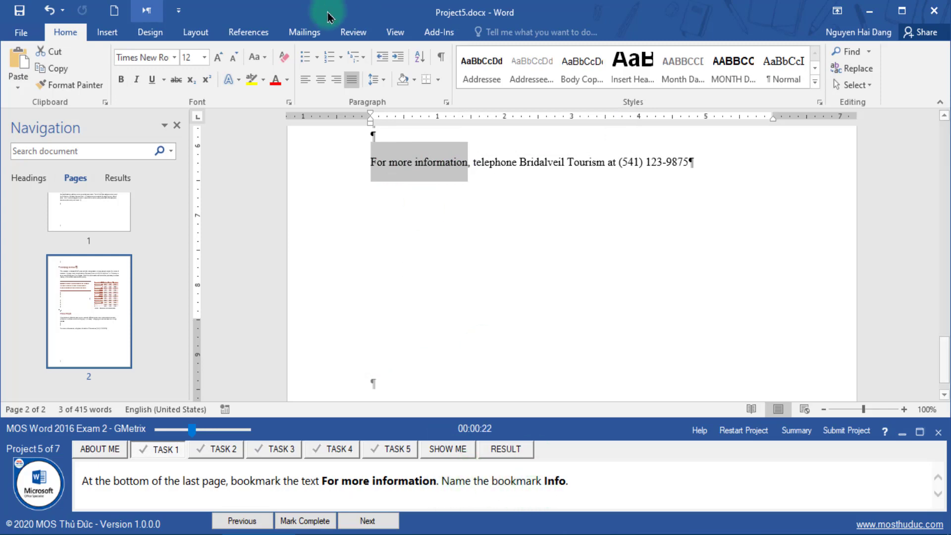
click(107, 32)
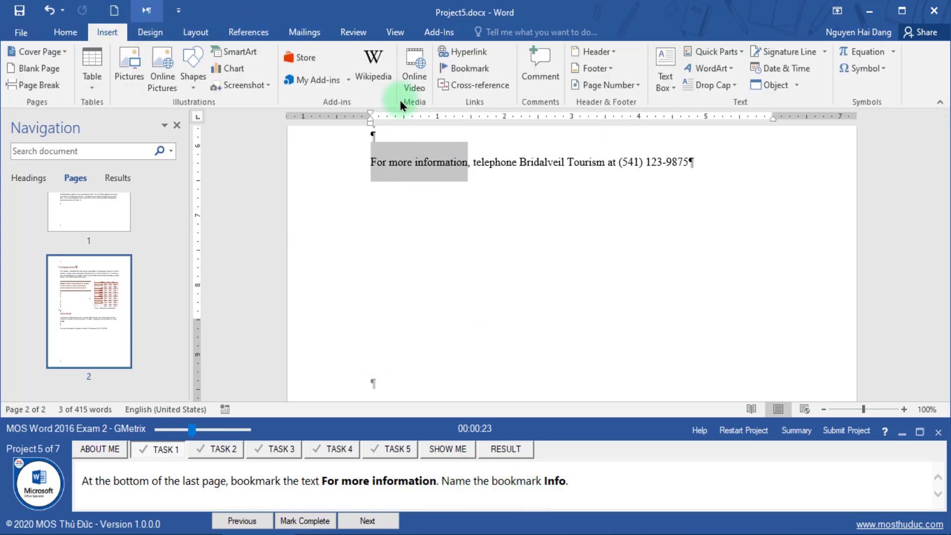
click(453, 69)
double_click(555, 481)
key(ctrl+c)
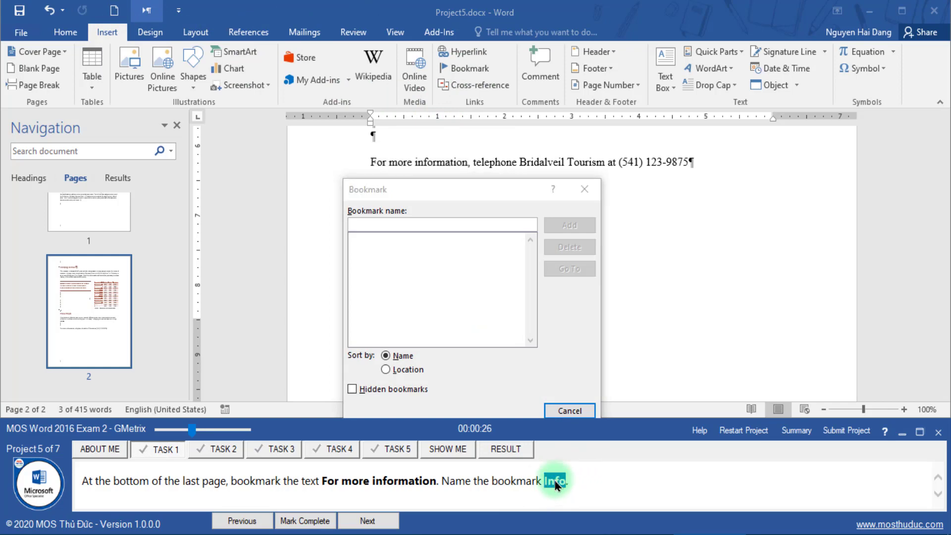
click(463, 221)
key(ctrl+v)
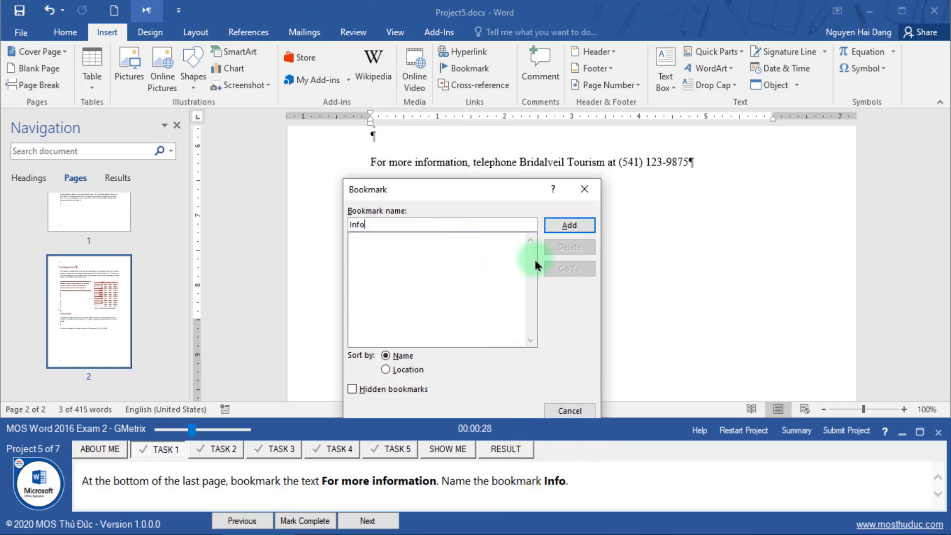
click(559, 227)
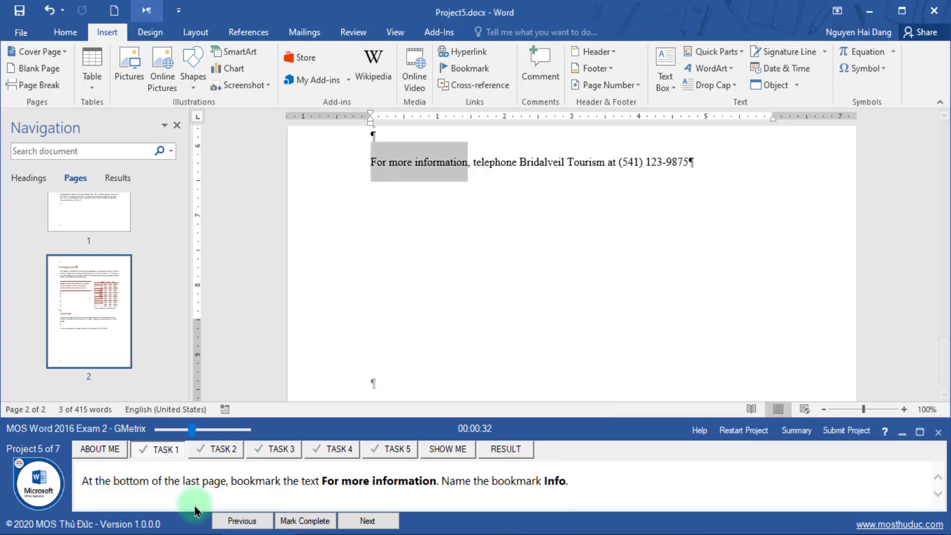
Mark Task 1 of Project 5 complete and show Task 2
click(292, 520)
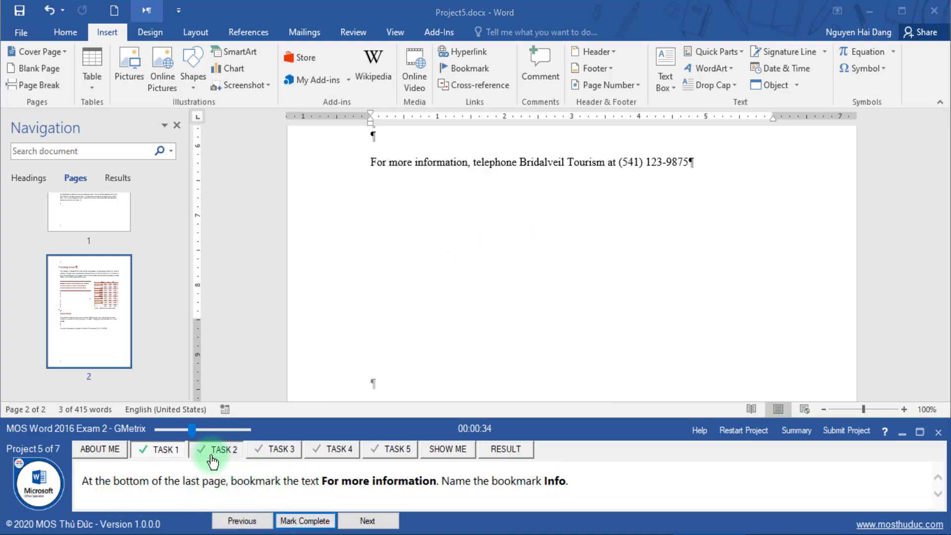
click(214, 461)
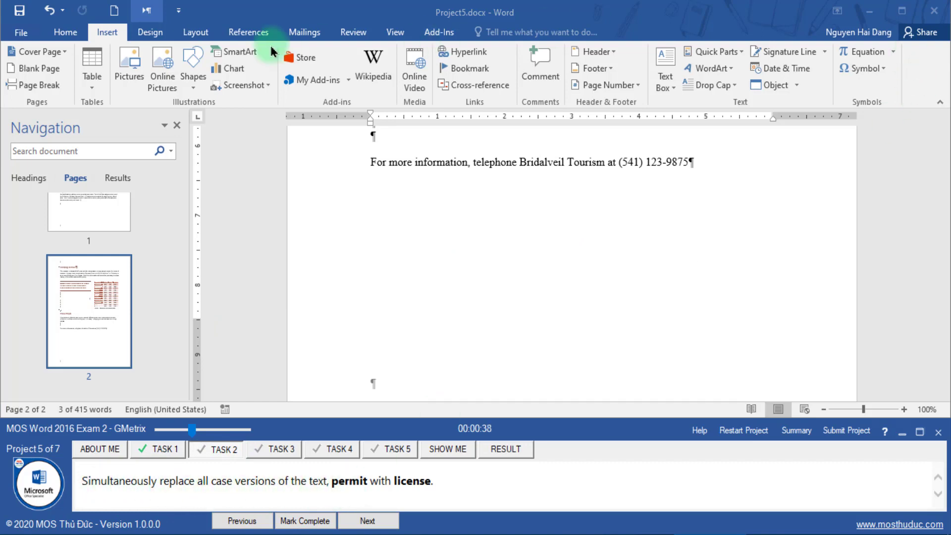
Set up a Find and Replace operation that searches for "permit" and replaces it with "license"
click(76, 35)
click(76, 36)
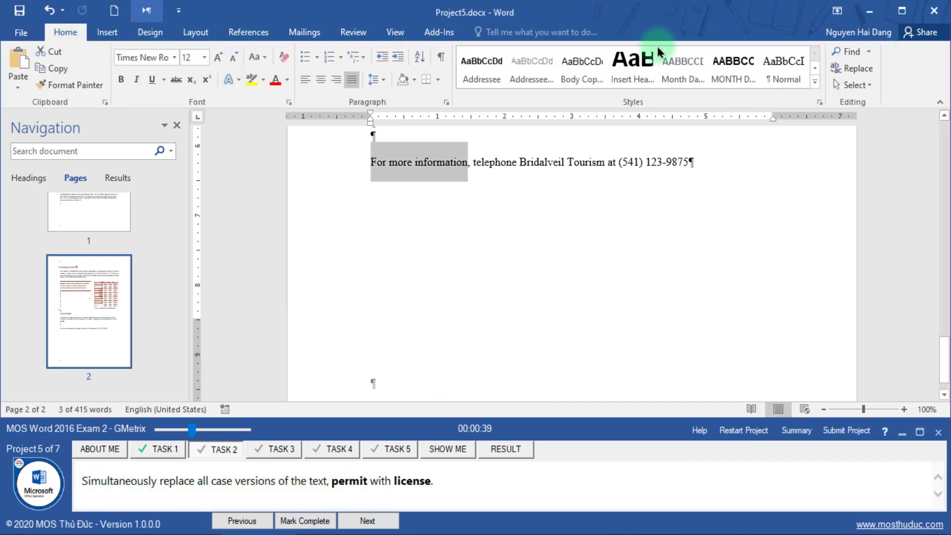
click(861, 75)
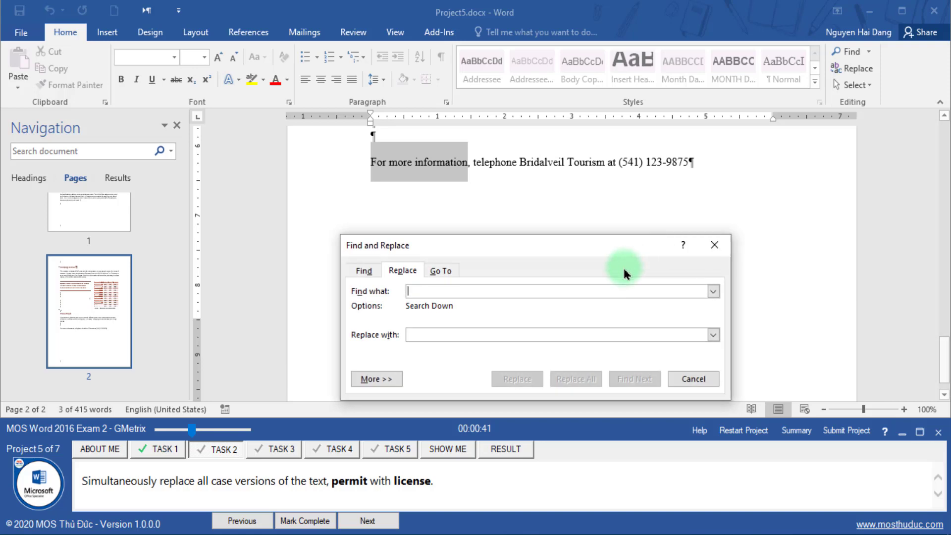
double_click(349, 481)
key(ctrl+c)
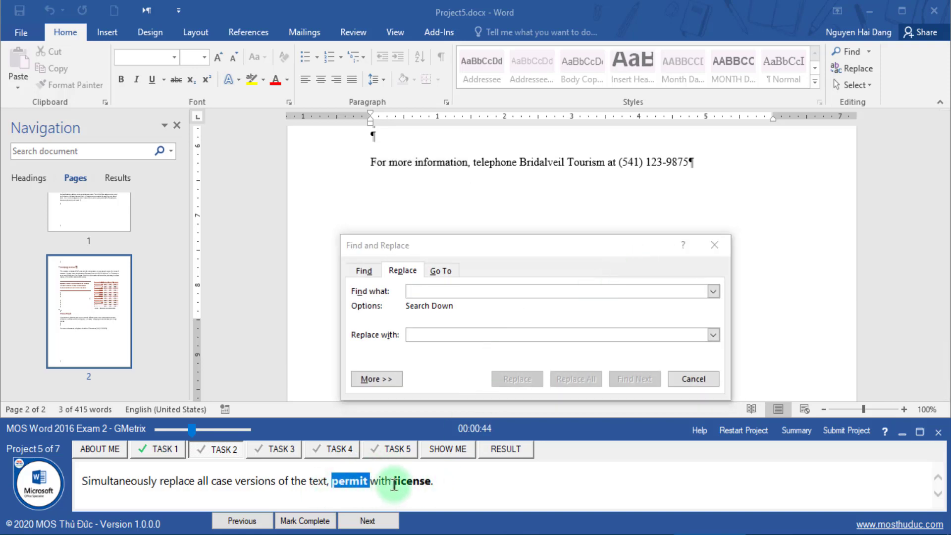
click(465, 292)
key(ctrl+v)
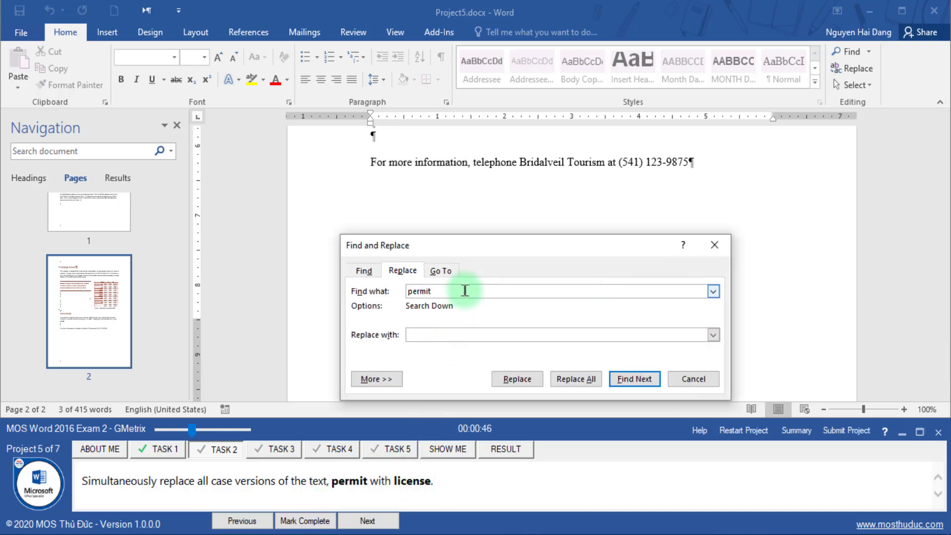
double_click(411, 481)
key(ctrl+c)
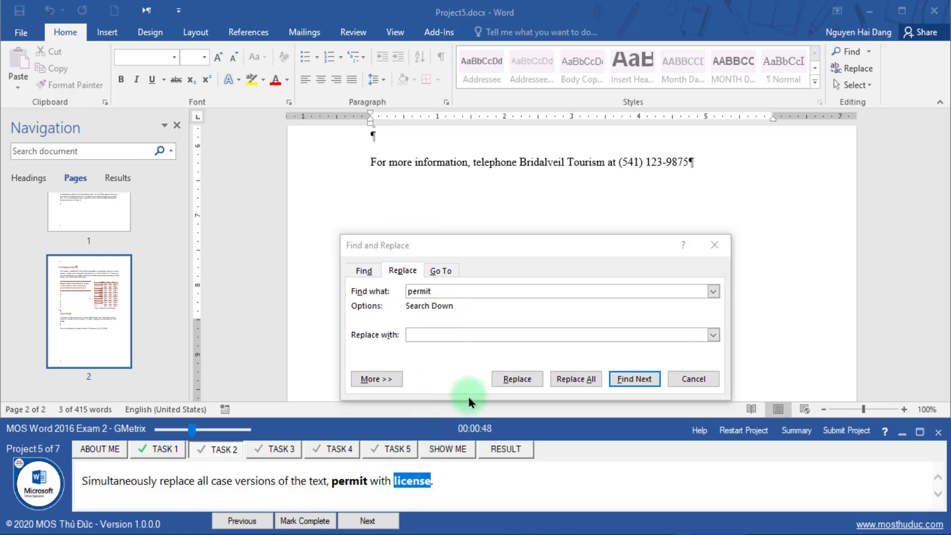
click(463, 334)
key(ctrl+v)
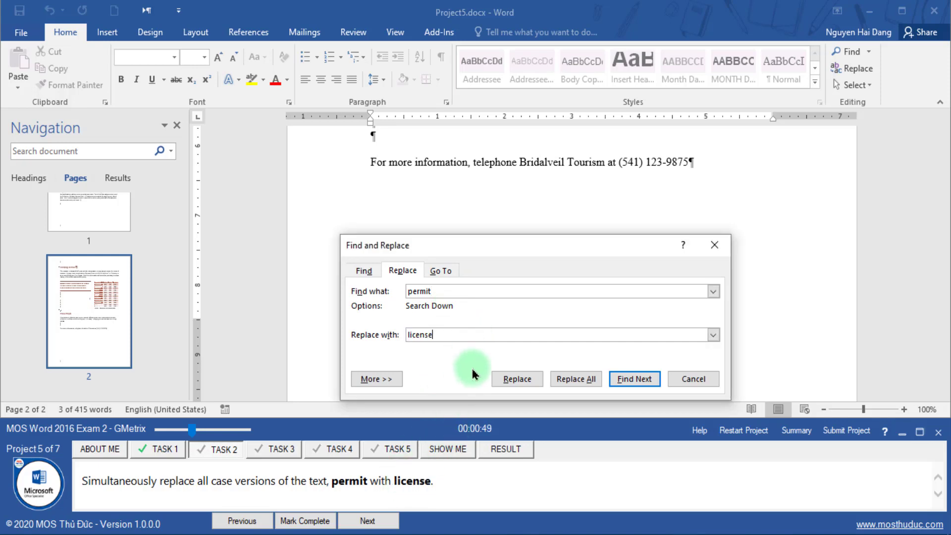
Replace all occurrences at once, extending the search to the rest of the document and from its beginning
click(565, 379)
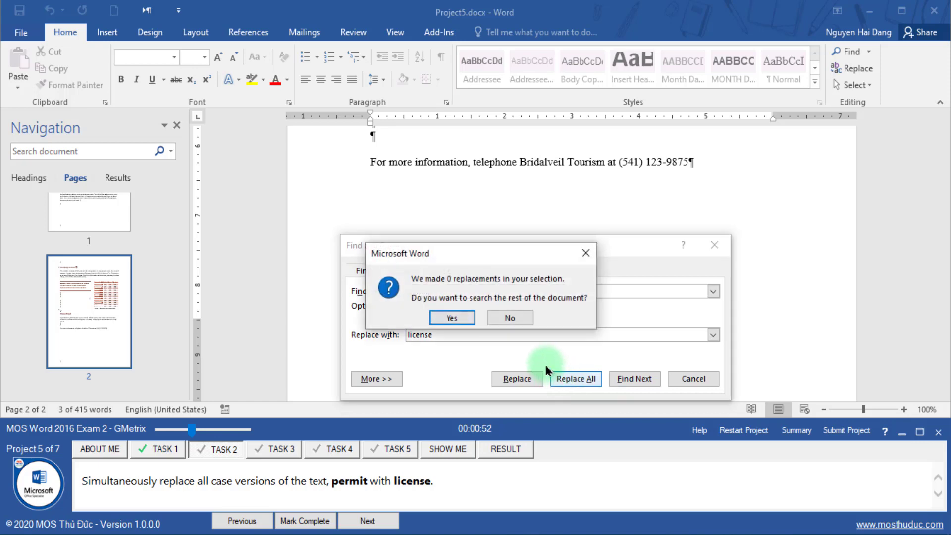
click(444, 322)
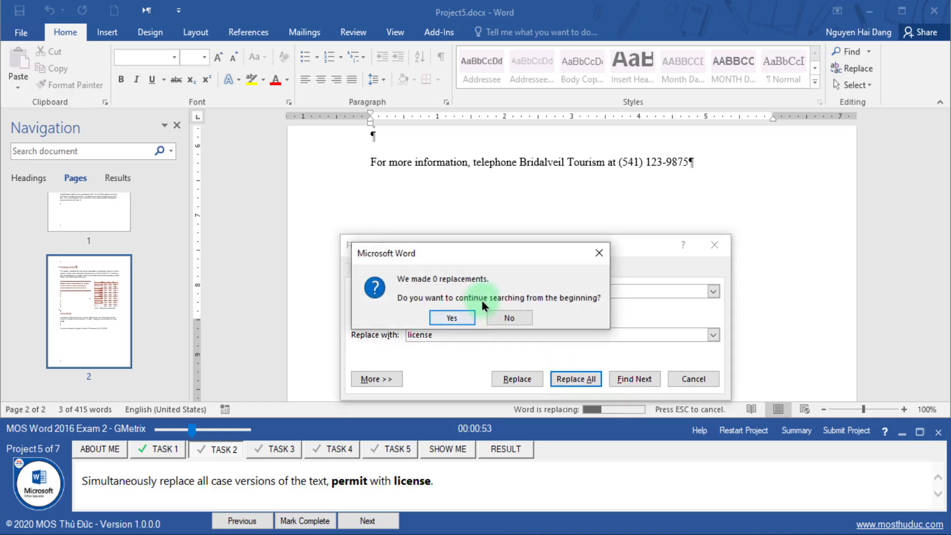
click(451, 317)
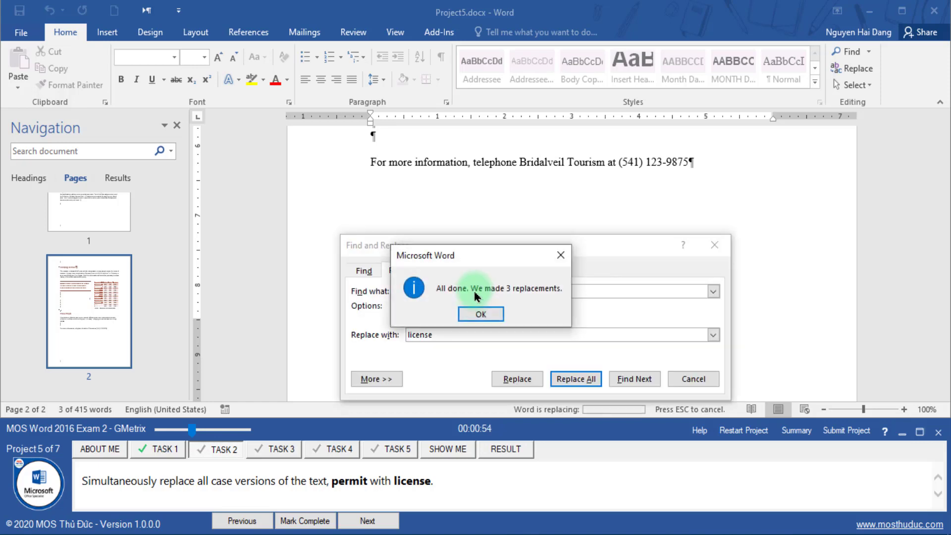
click(498, 315)
Mark Task 2 complete, show Task 3 and close the Find and Replace dialog
click(312, 520)
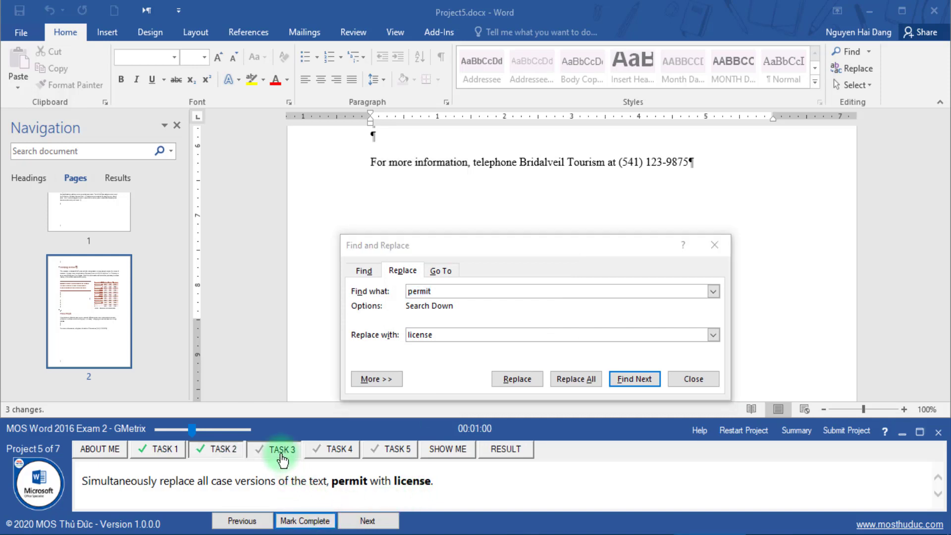
click(283, 452)
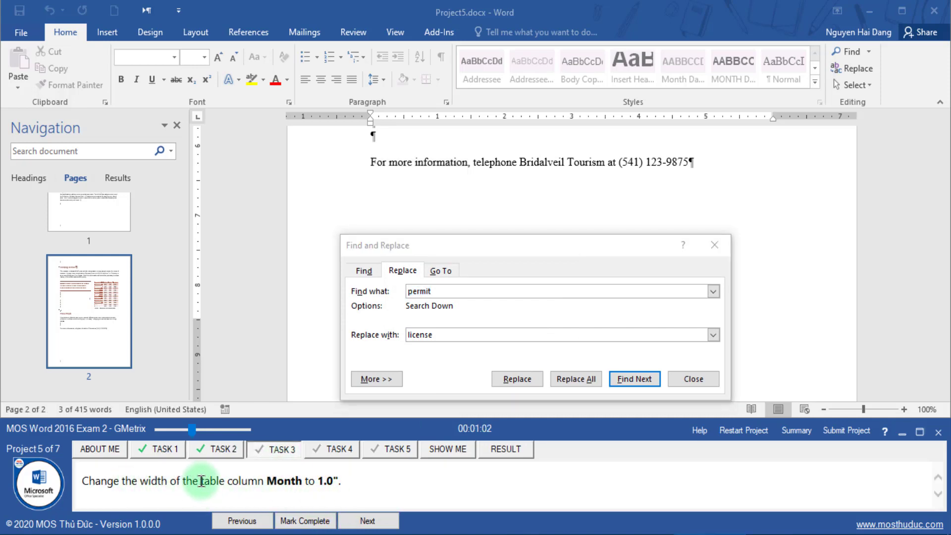
click(692, 378)
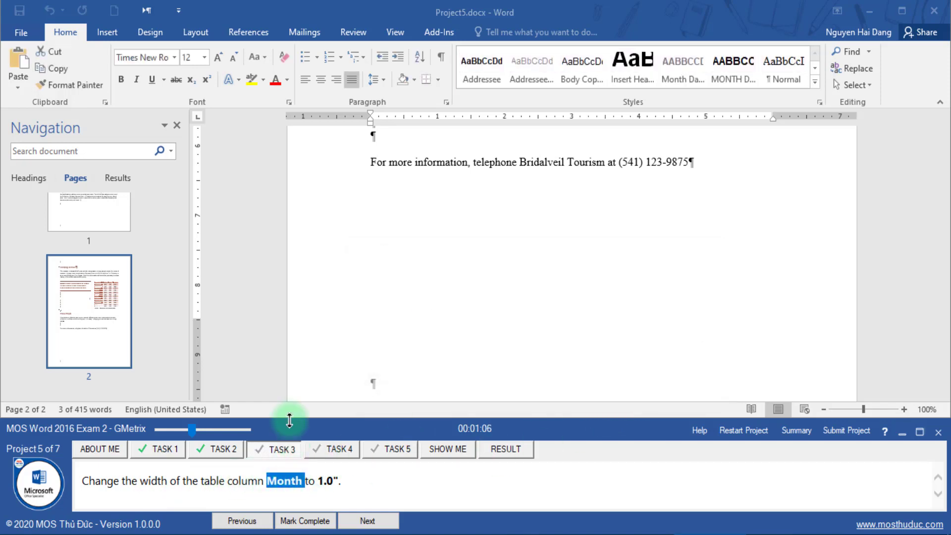
Find "Month" in the document and set the width of that column in the Average Temperatures table to 1"
click(124, 150)
text(Month)
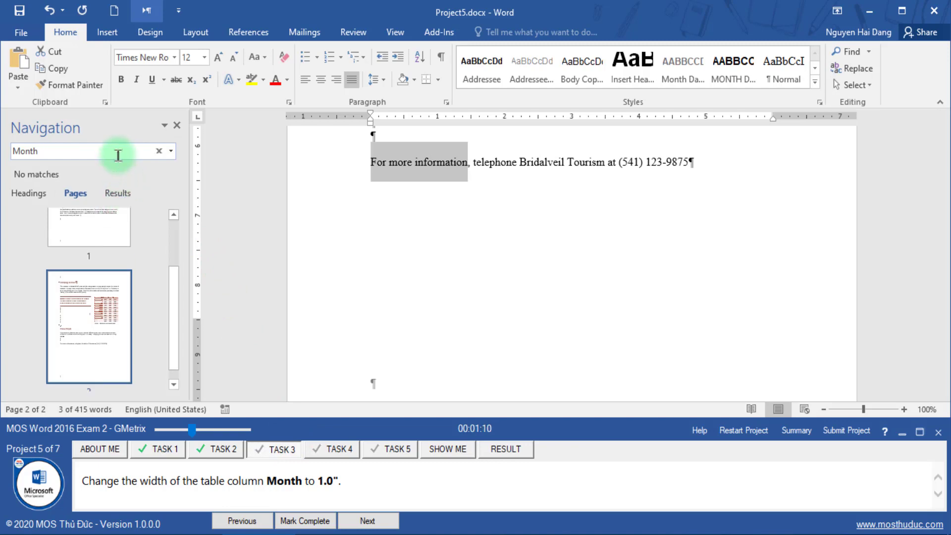
click(117, 192)
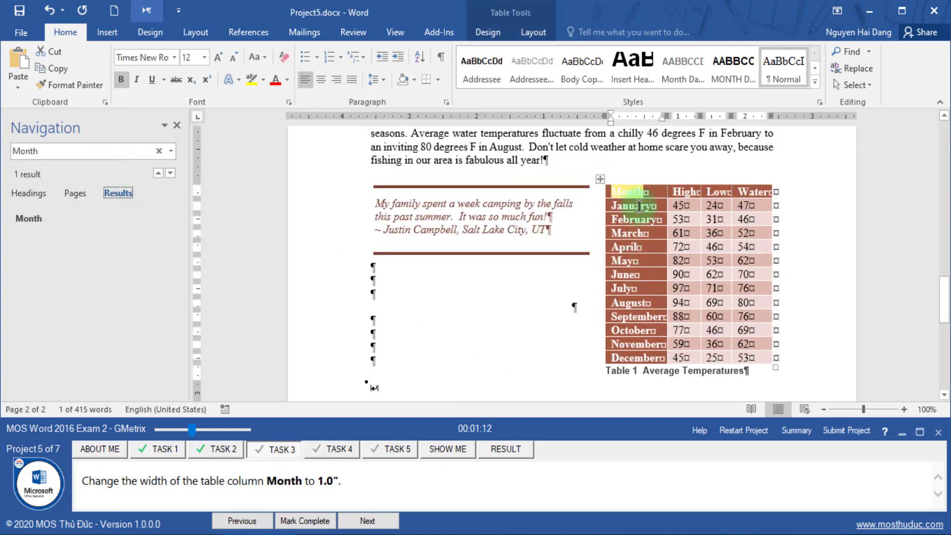
click(637, 181)
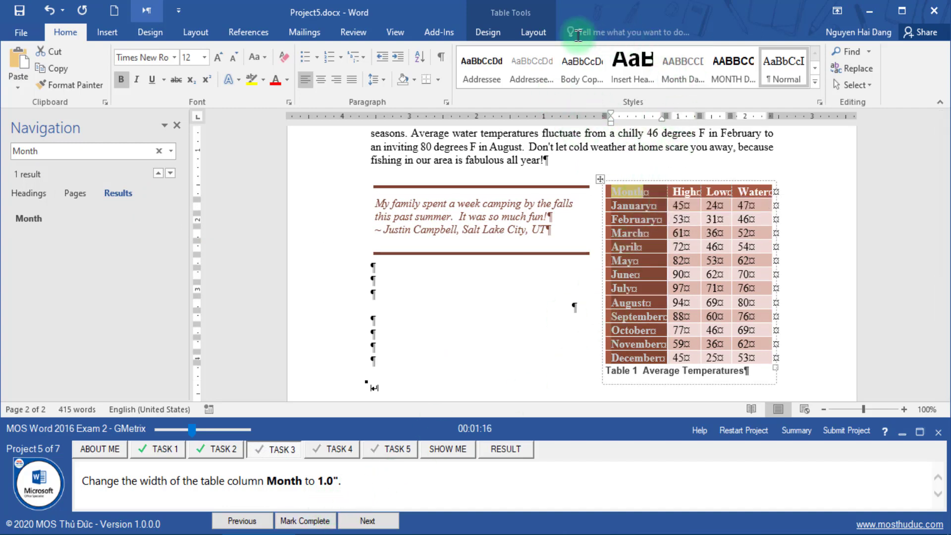
click(539, 33)
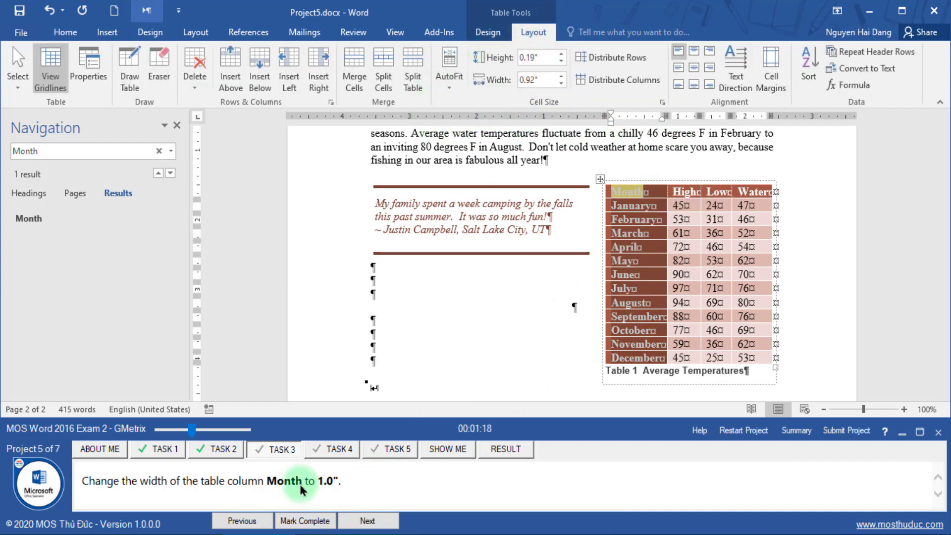
click(562, 79)
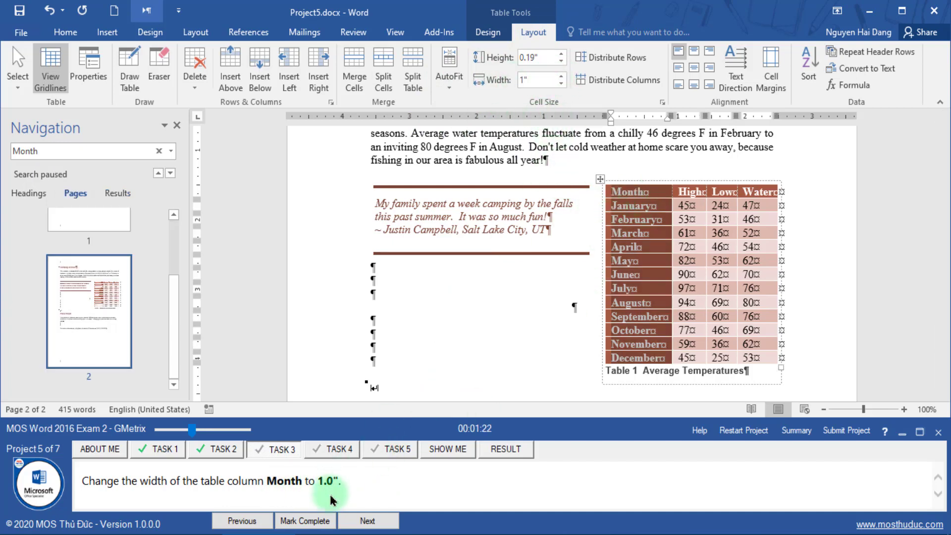
Mark Task 3 complete and show the instructions of Task 4
click(314, 525)
click(364, 520)
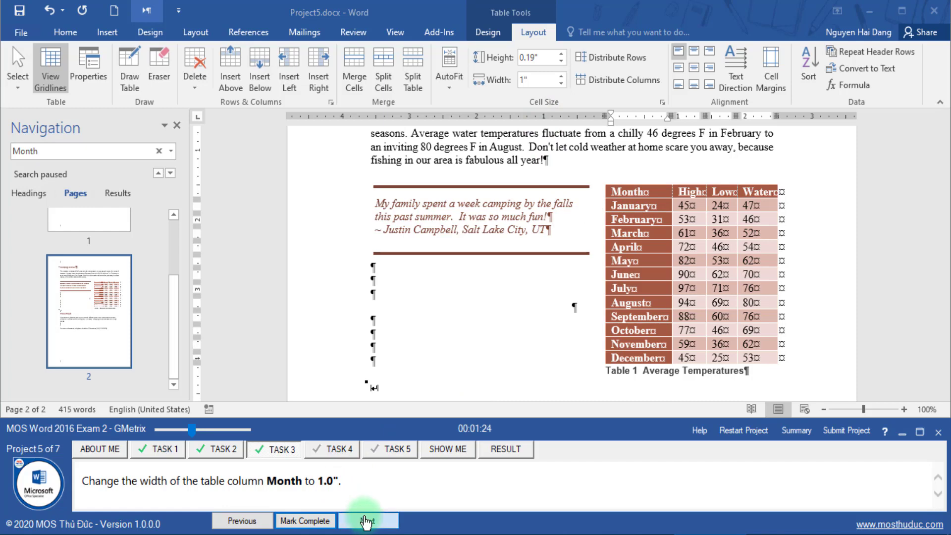
drag(130, 479, 203, 474)
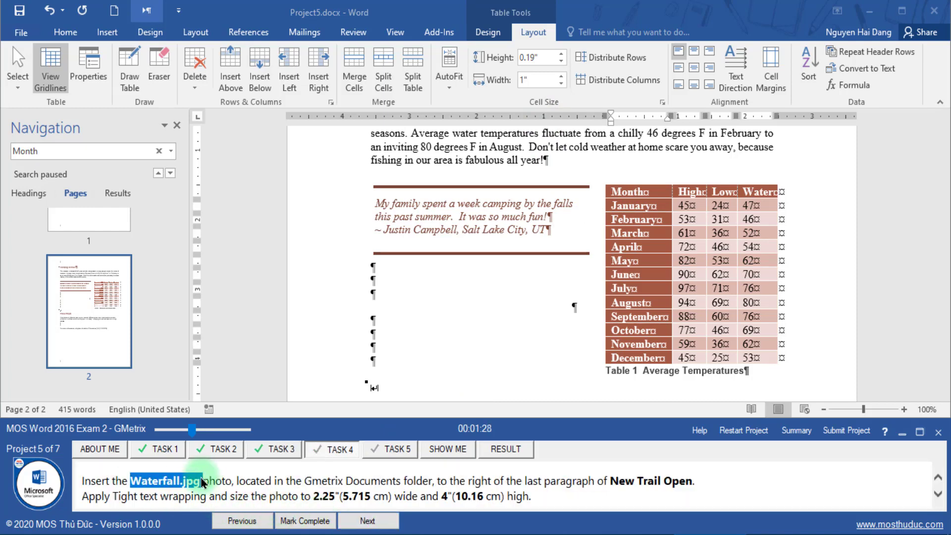
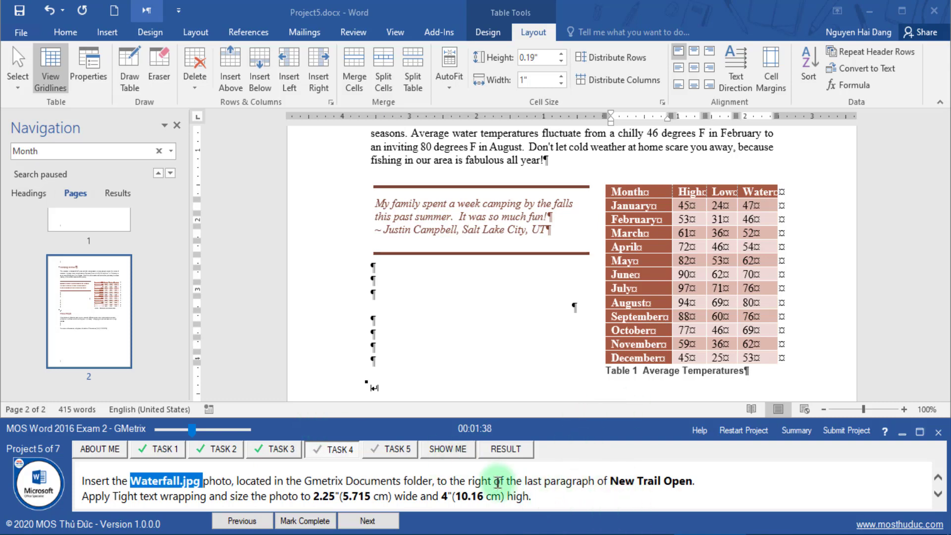
drag(472, 482, 533, 495)
click(597, 479)
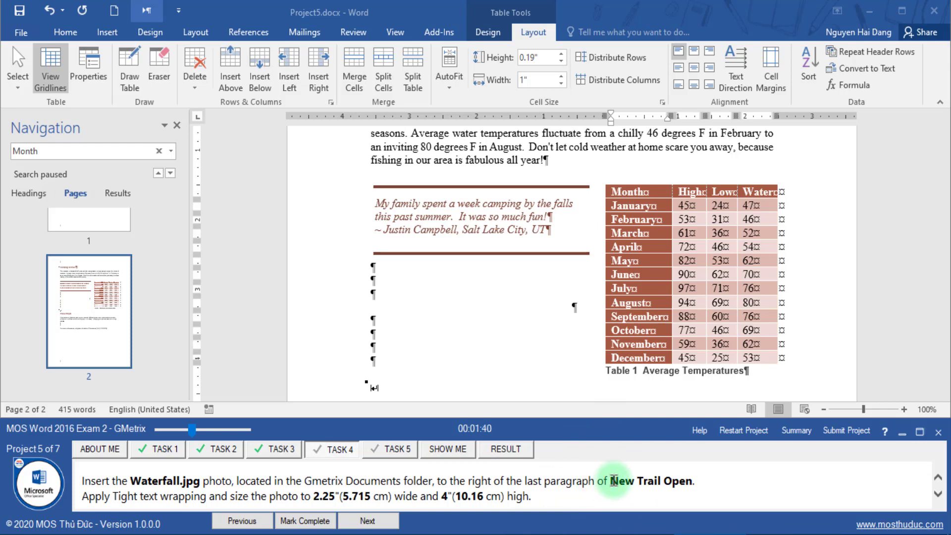
Search the document for "New Trail Open" and place the insertion point in the empty paragraph after that section's last paragraph
drag(613, 481, 661, 483)
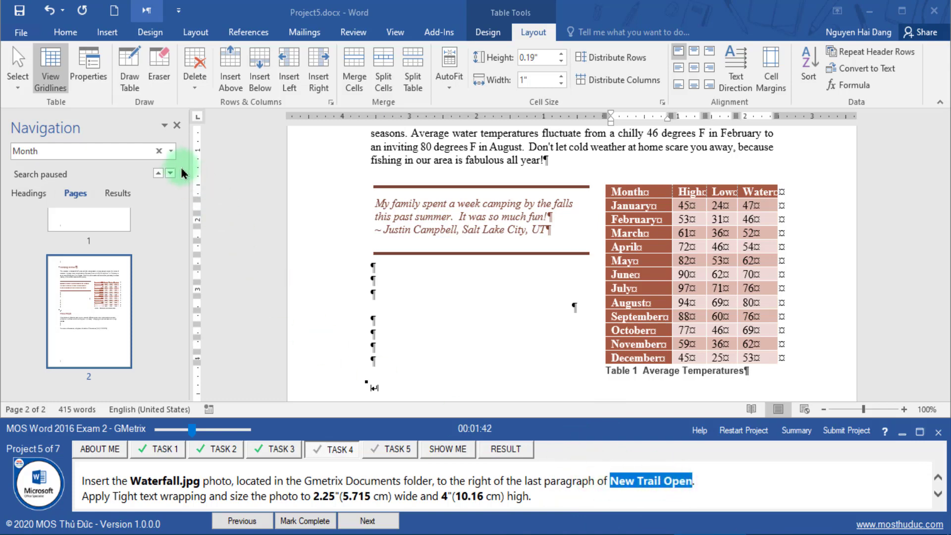
click(159, 151)
text(New Trail Open)
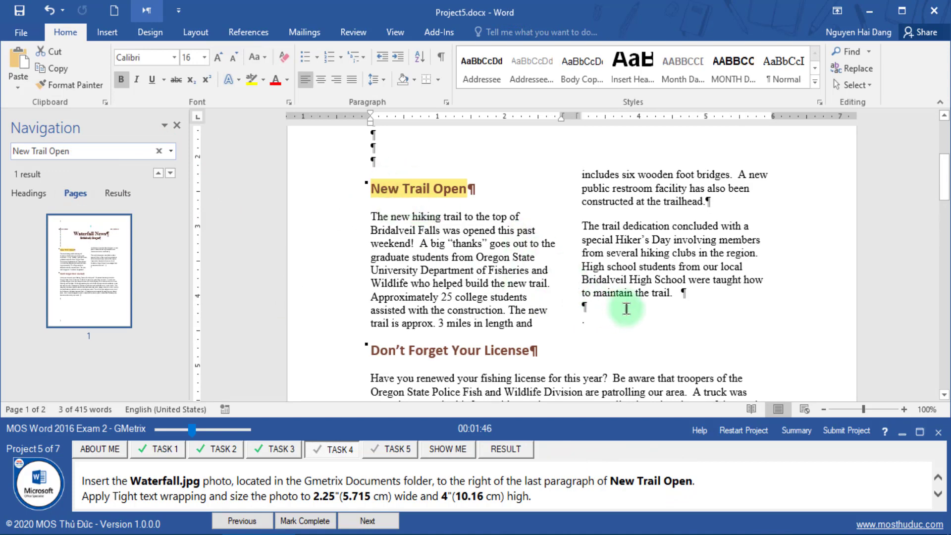
click(627, 310)
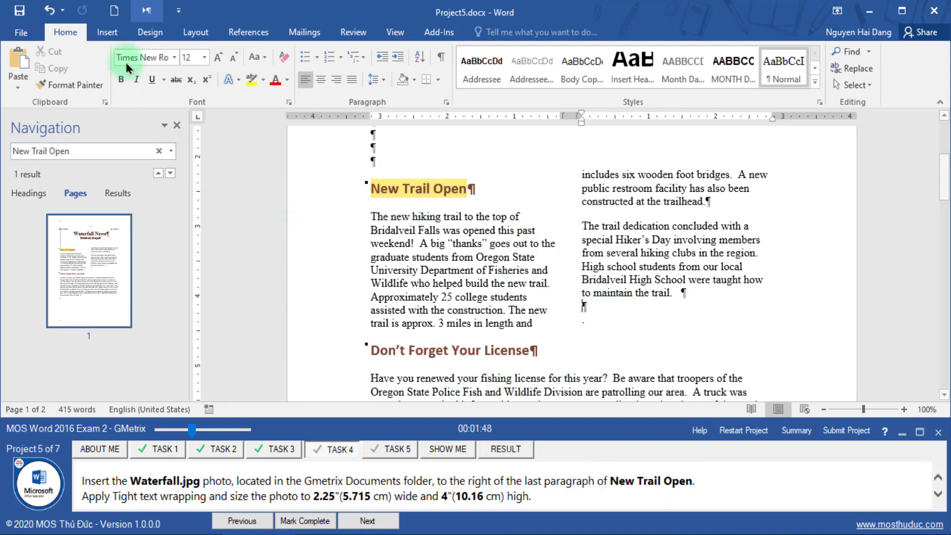
Insert the Waterfall.jpg picture from the MOSThuDuc folder at the insertion point
click(107, 32)
click(136, 63)
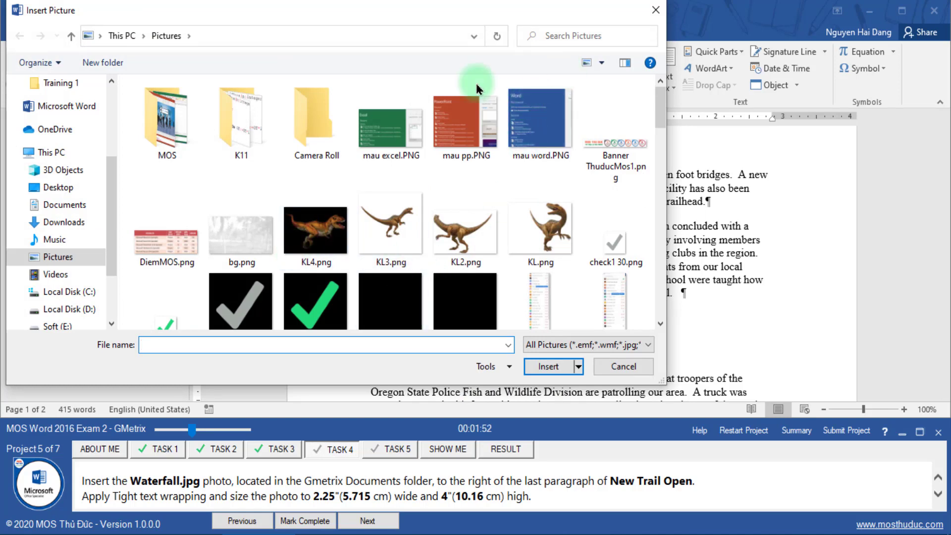
scroll(69, 110, up, 2)
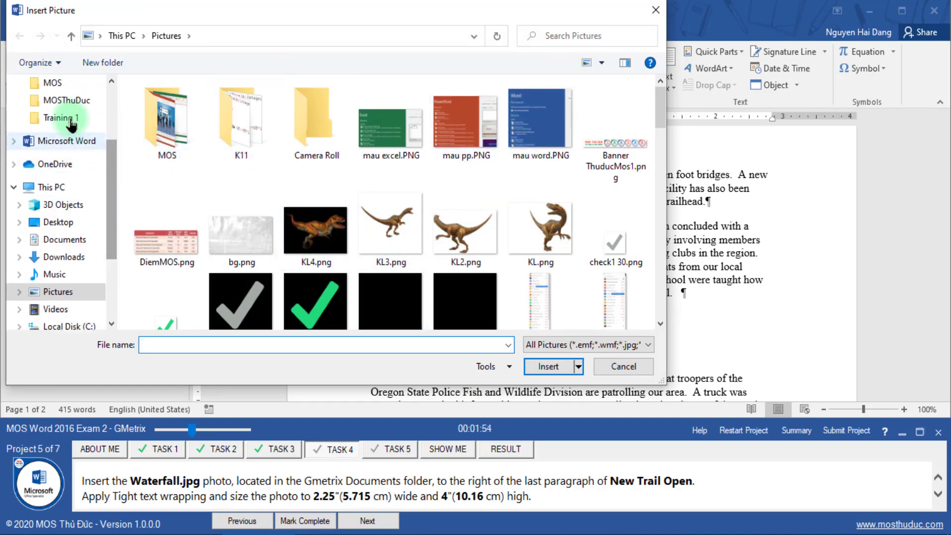
click(66, 100)
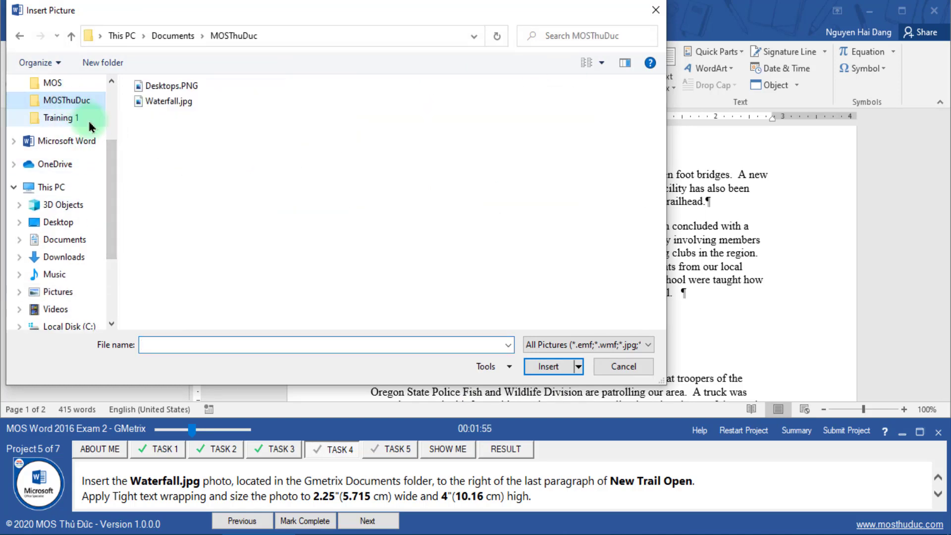
double_click(164, 102)
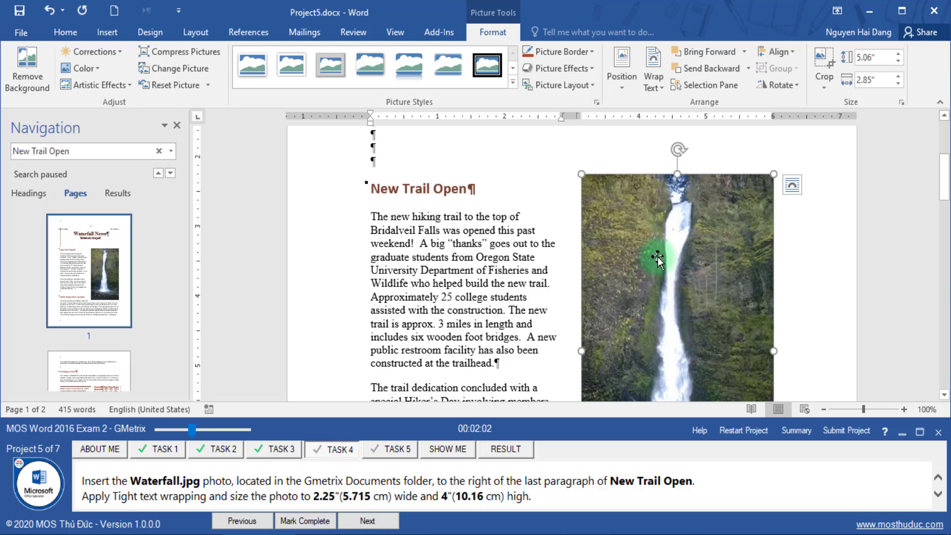
Set the waterfall photo's wrapping style to Tight in its layout settings
right_click(656, 210)
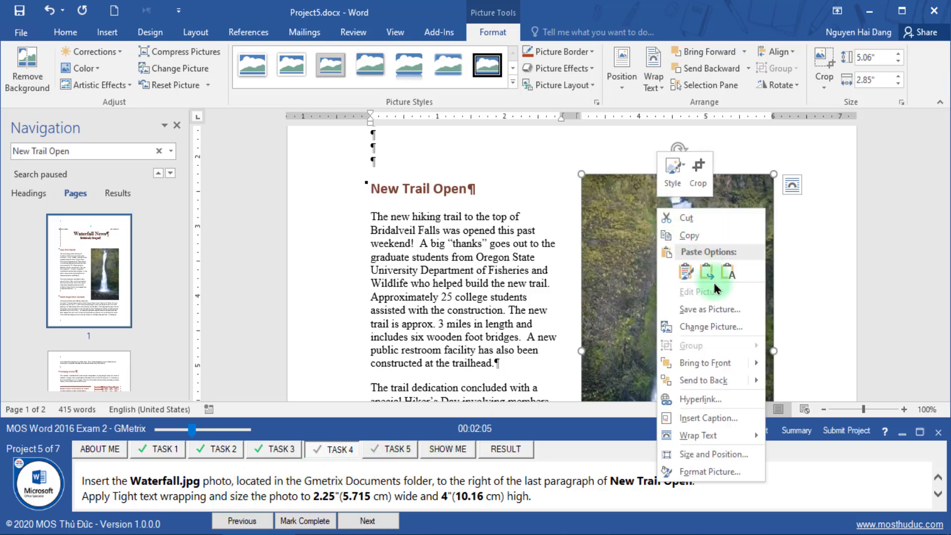
click(688, 458)
click(376, 66)
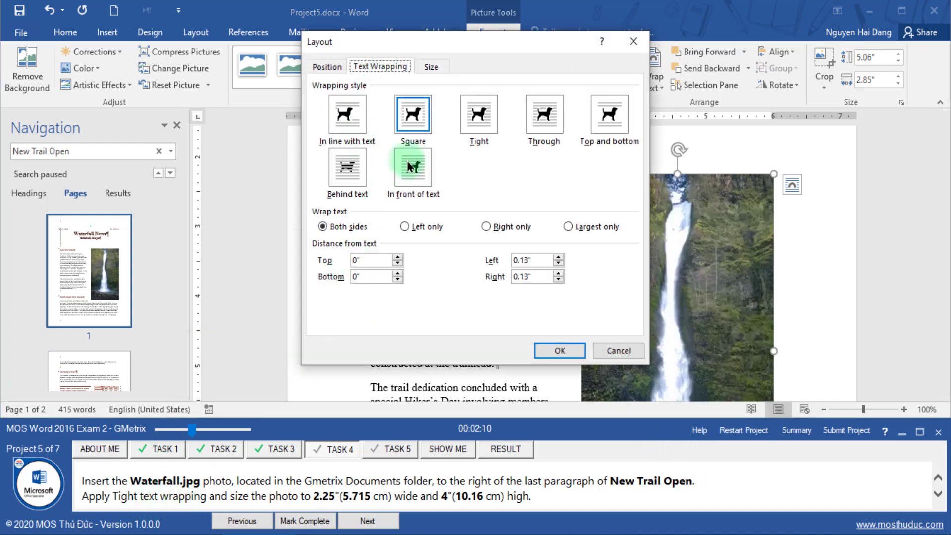
click(477, 126)
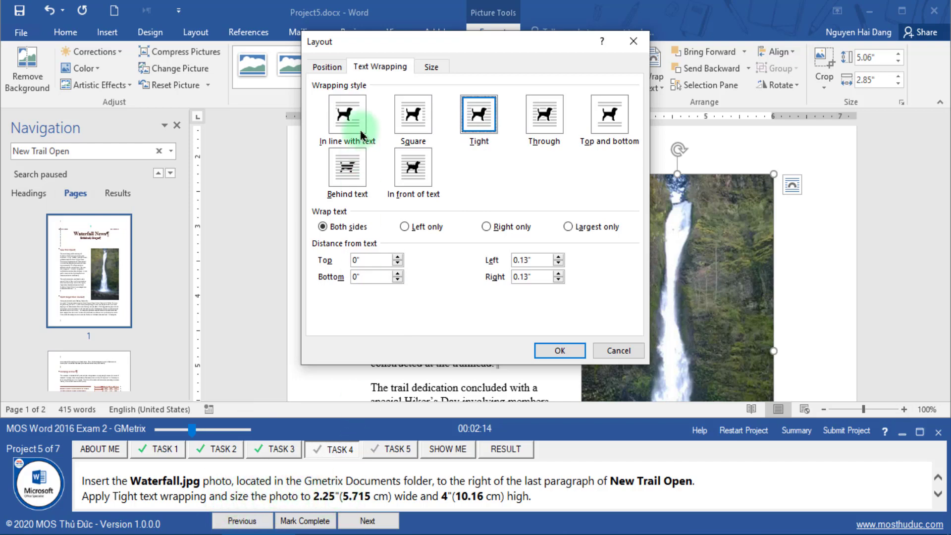
Set the waterfall photo's absolute size to 4" high and 2.25" wide in its layout settings
click(426, 68)
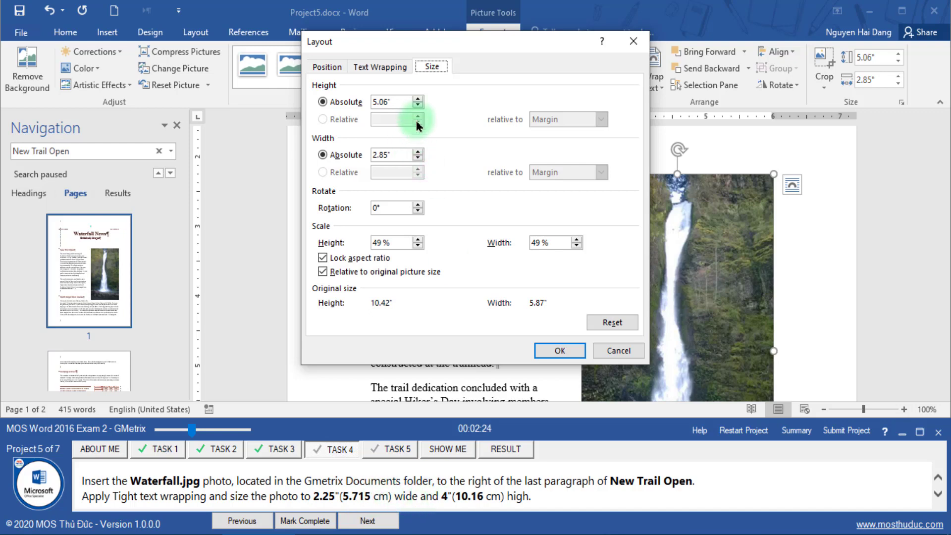
click(393, 102)
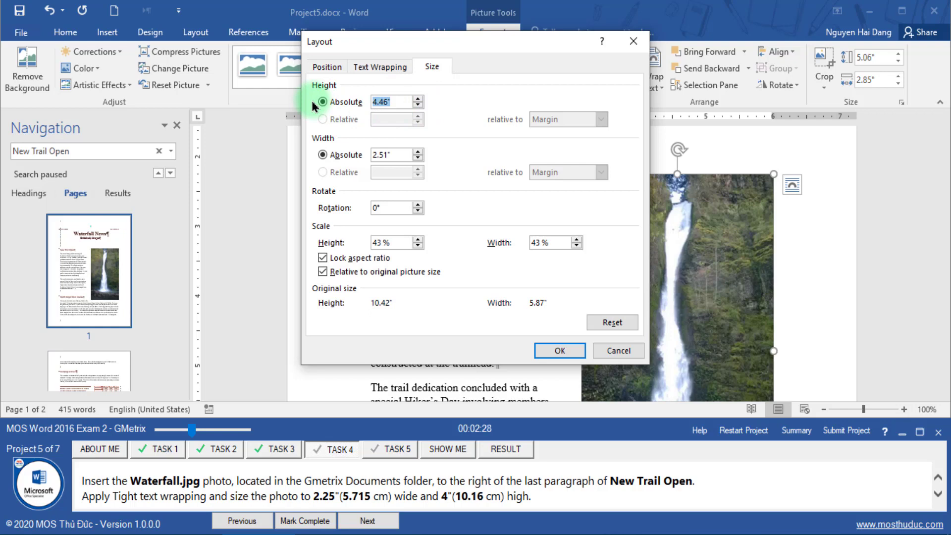
text(4)
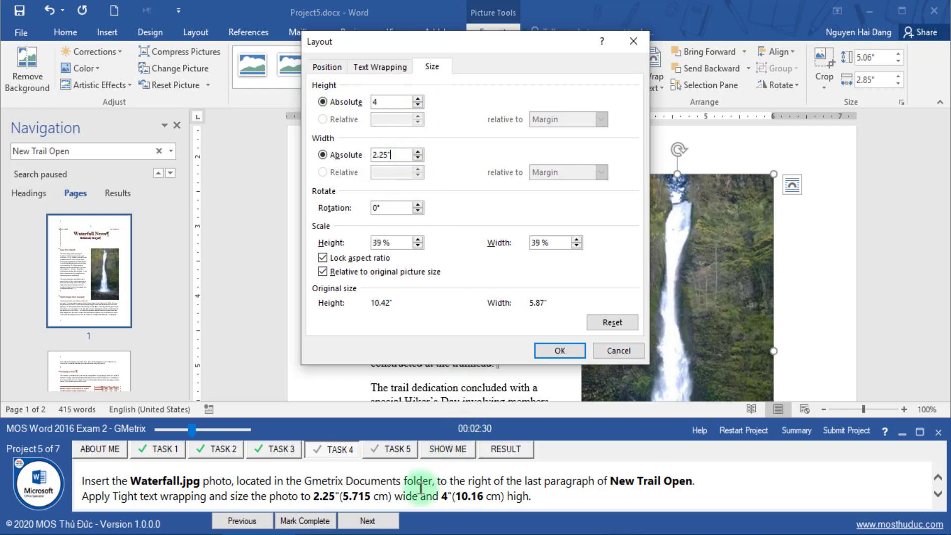
click(391, 155)
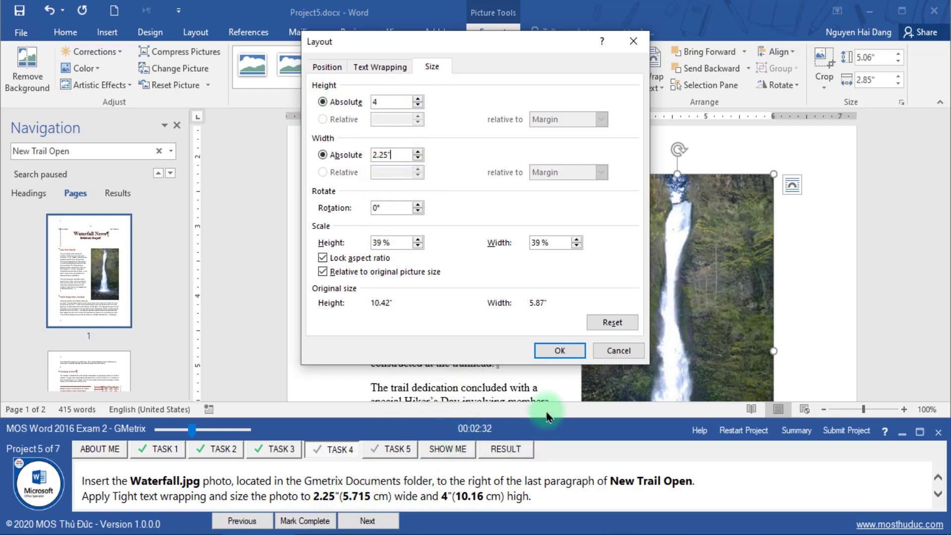
click(556, 352)
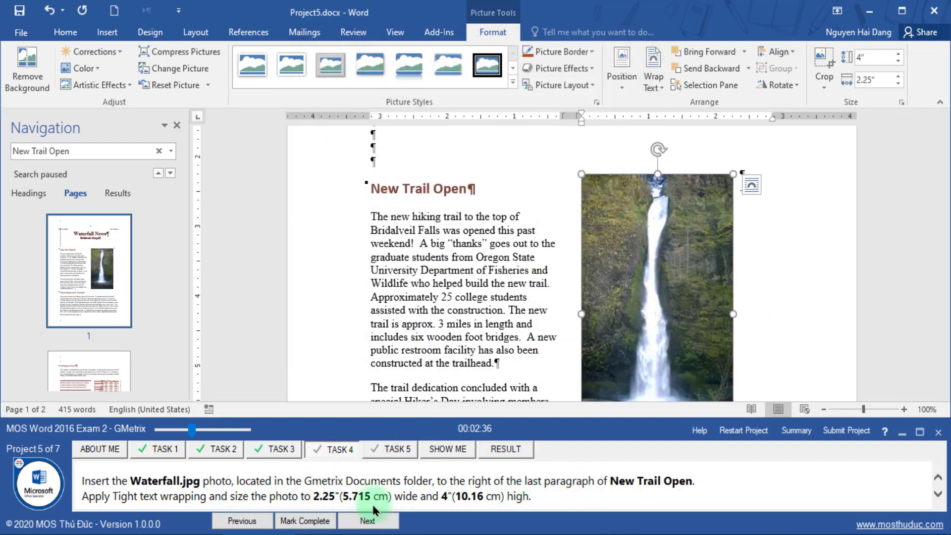
Mark Task 4 complete and show the instructions of Task 5
click(307, 520)
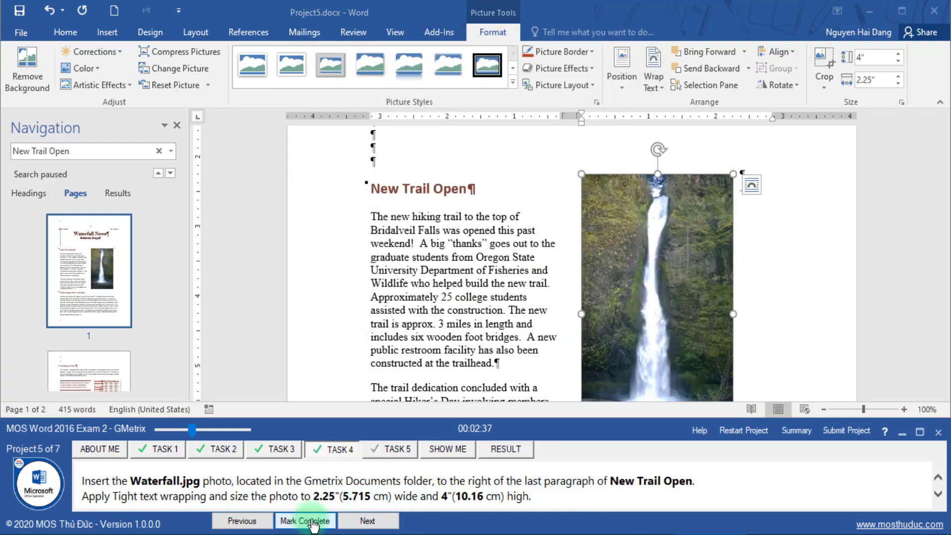
click(367, 521)
drag(115, 481, 232, 484)
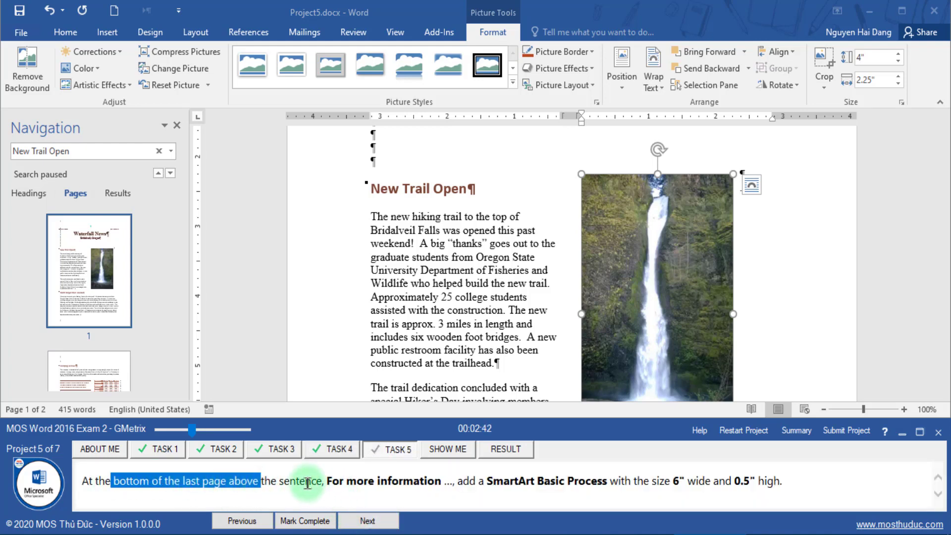
Search the document for "For more information" and place the insertion point in the empty paragraph just above that sentence
drag(328, 482, 444, 481)
key(ctrl+c)
click(157, 150)
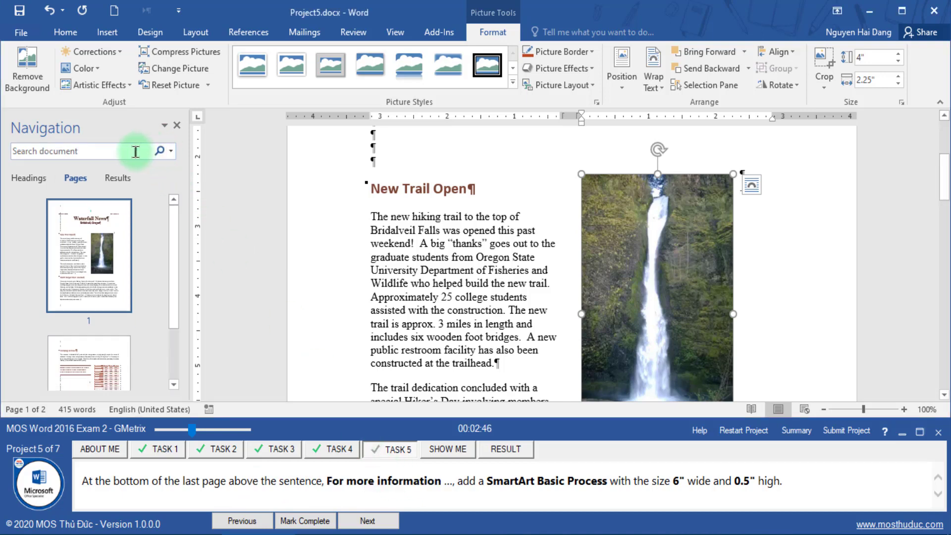
key(ctrl+v)
click(116, 193)
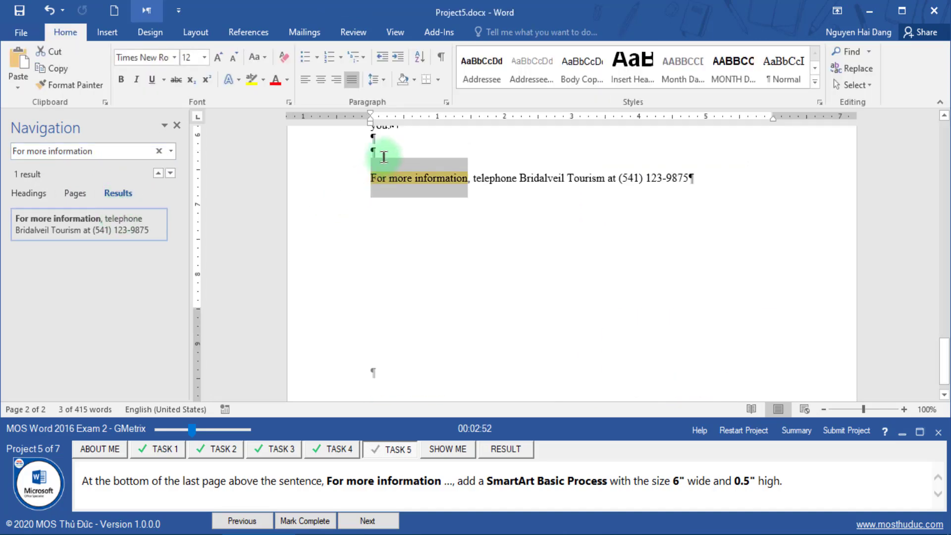
click(374, 152)
drag(487, 480, 603, 476)
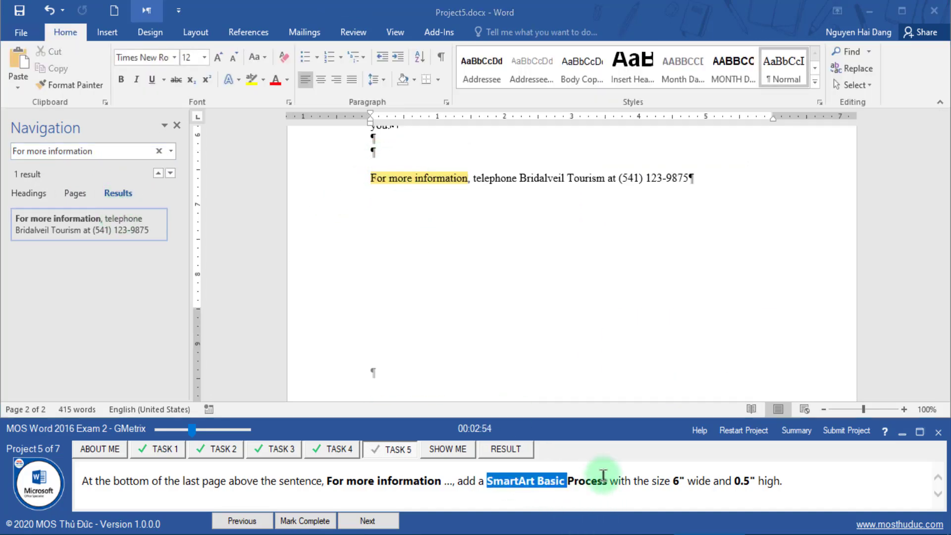
click(667, 482)
scroll(364, 193, up, 2)
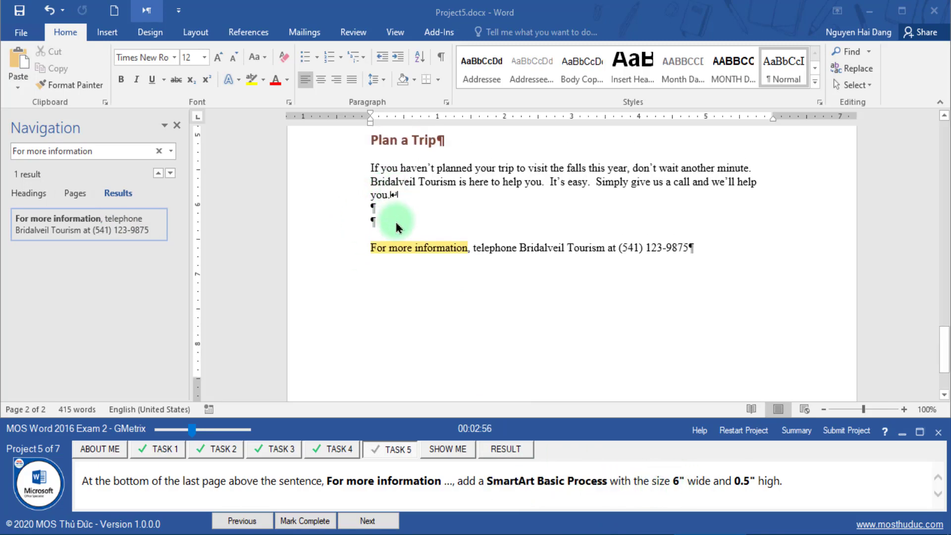
click(395, 221)
Insert a Basic Process SmartArt graphic from the Process category at the insertion point
click(107, 32)
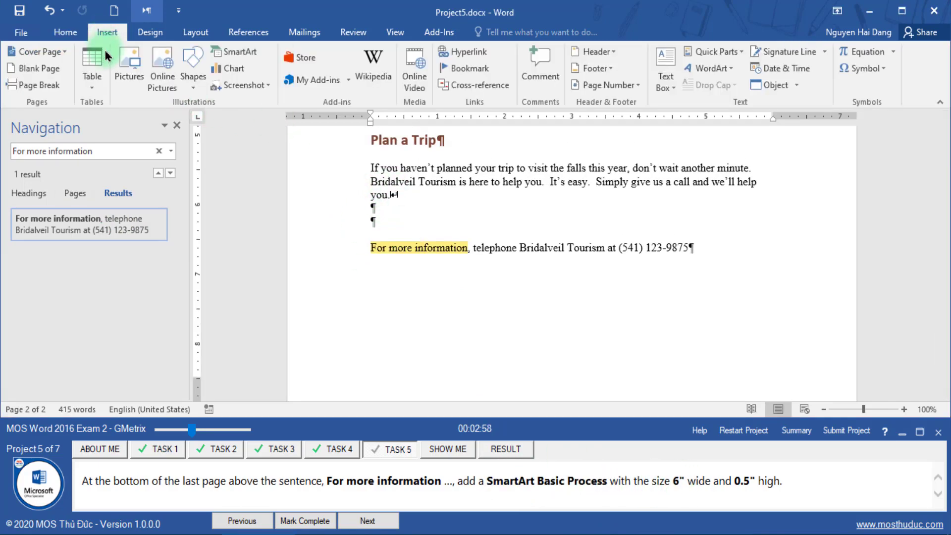
click(229, 52)
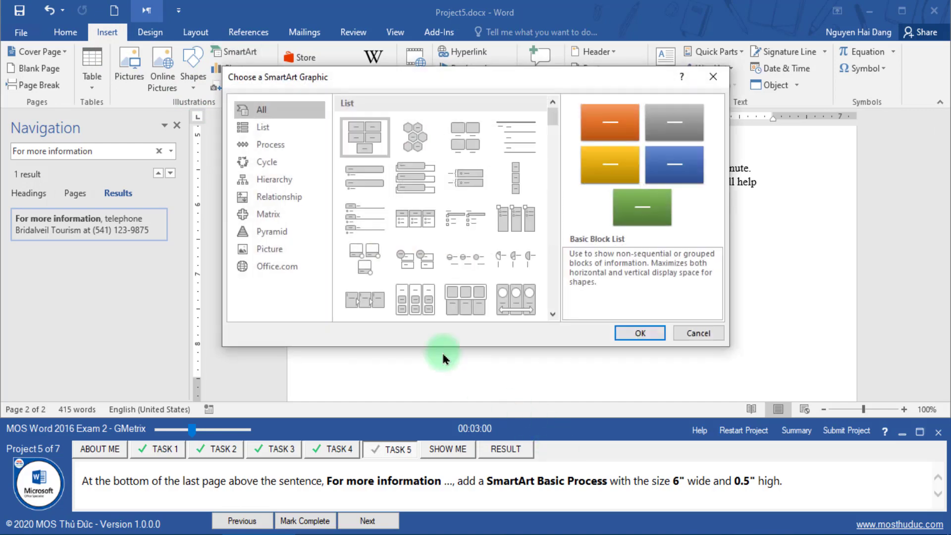
click(268, 146)
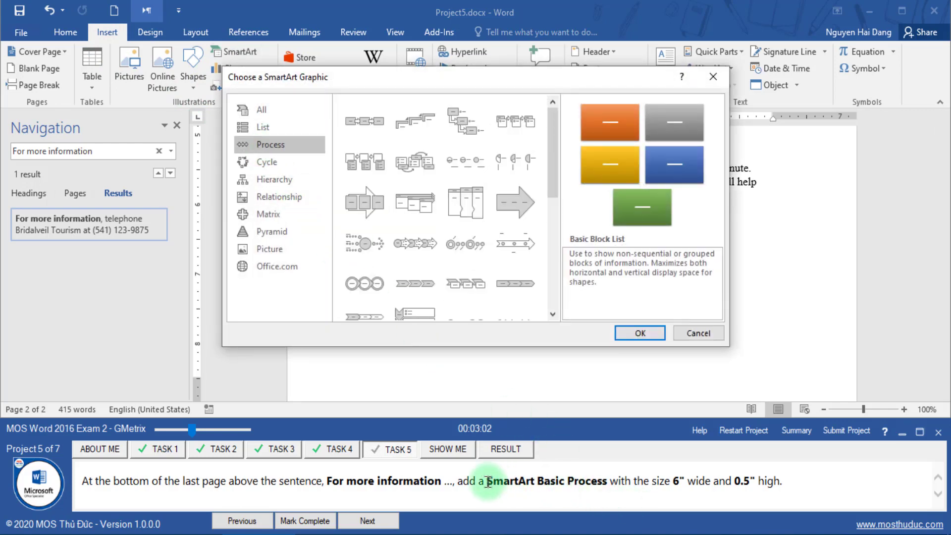
drag(486, 481, 575, 480)
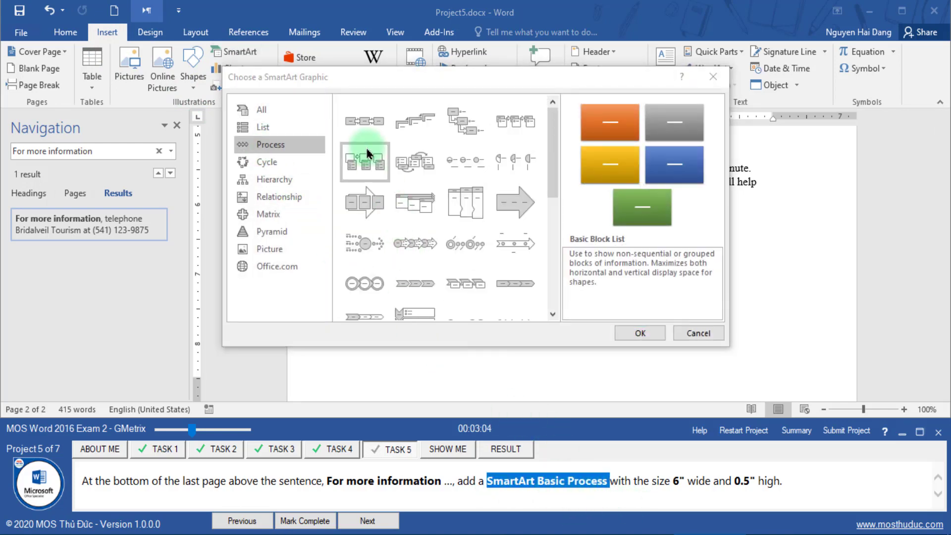
click(365, 130)
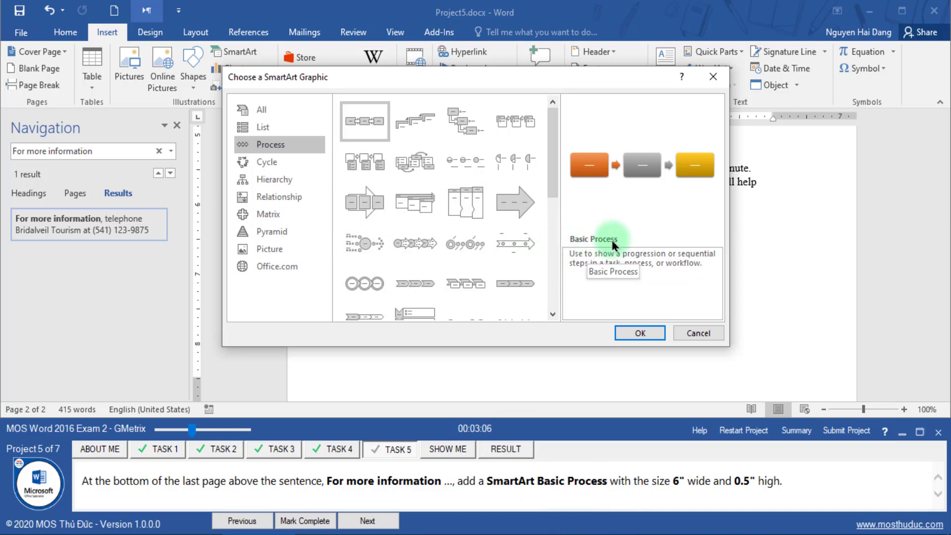
click(635, 334)
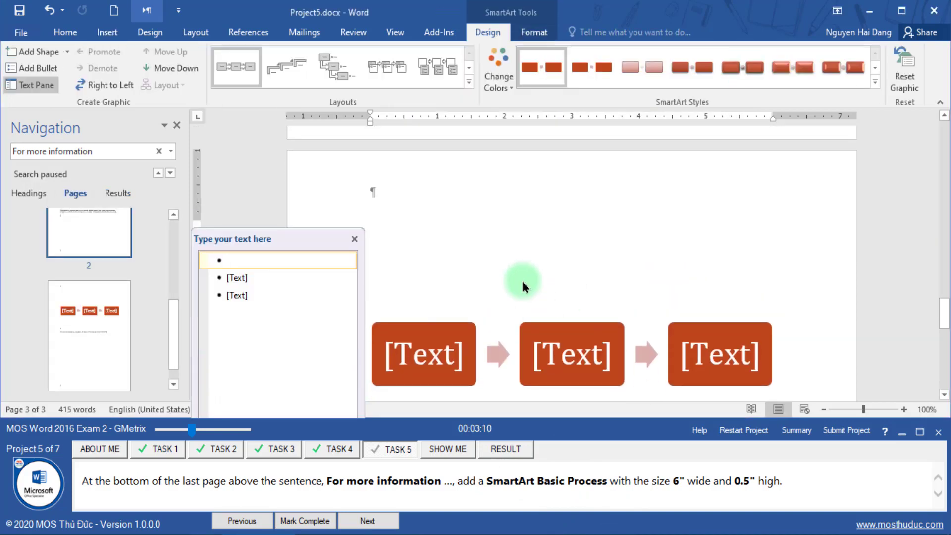
Select the whole SmartArt graphic and set its height to 0.5"
click(517, 233)
click(675, 484)
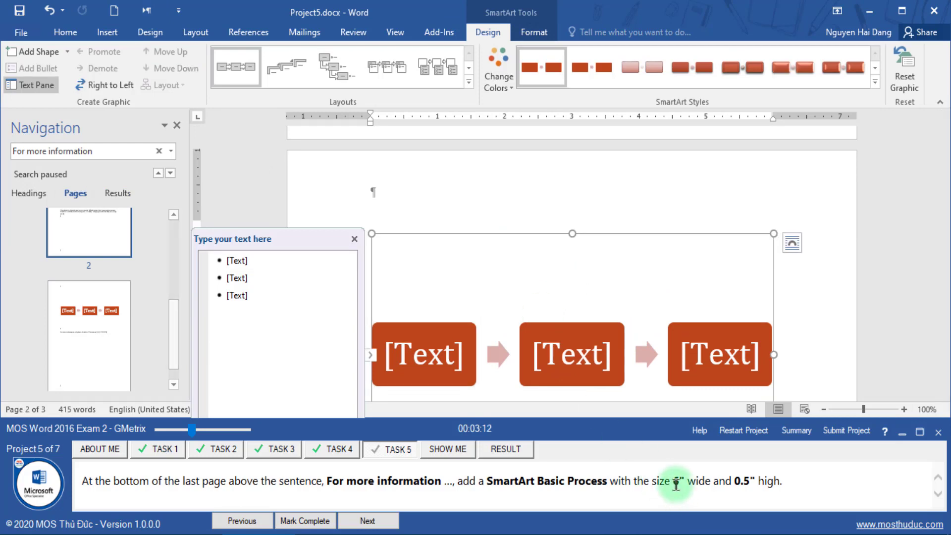
click(524, 33)
click(887, 75)
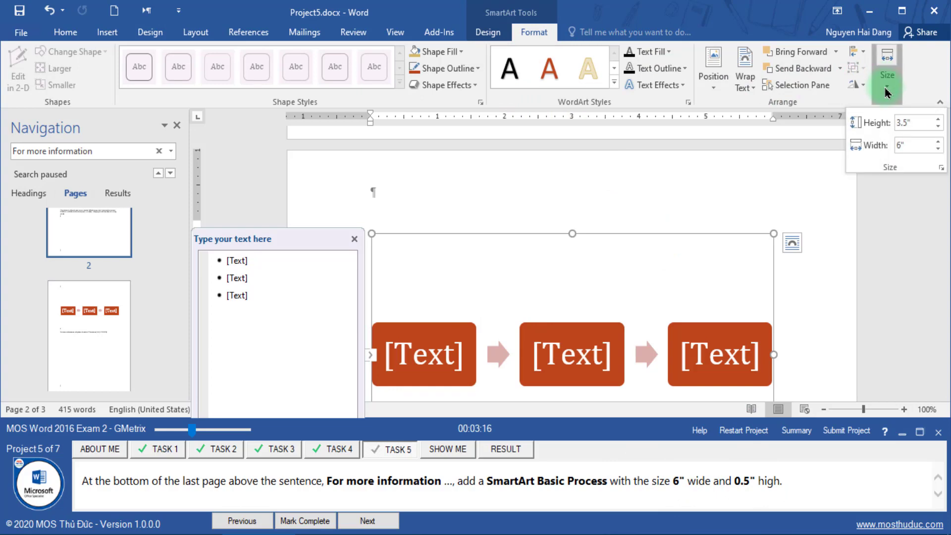
click(903, 148)
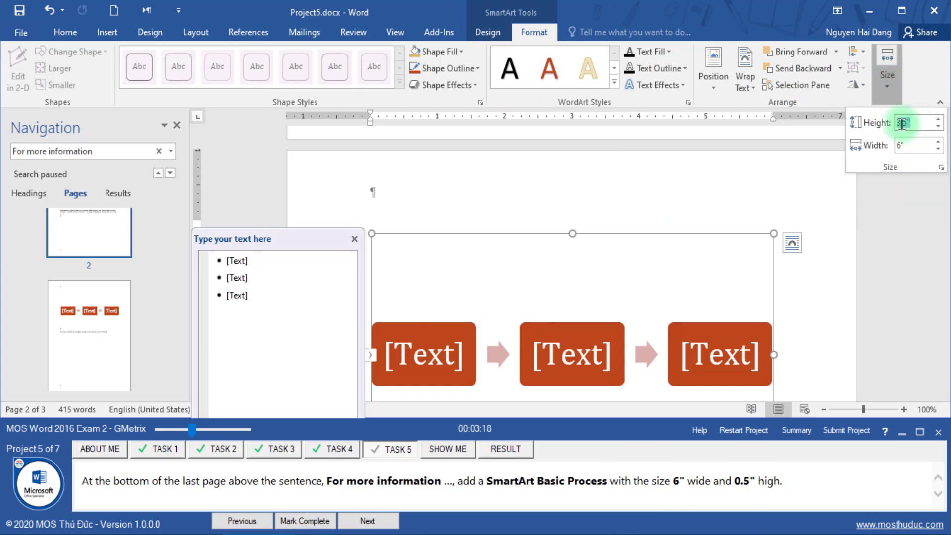
text(0.5)
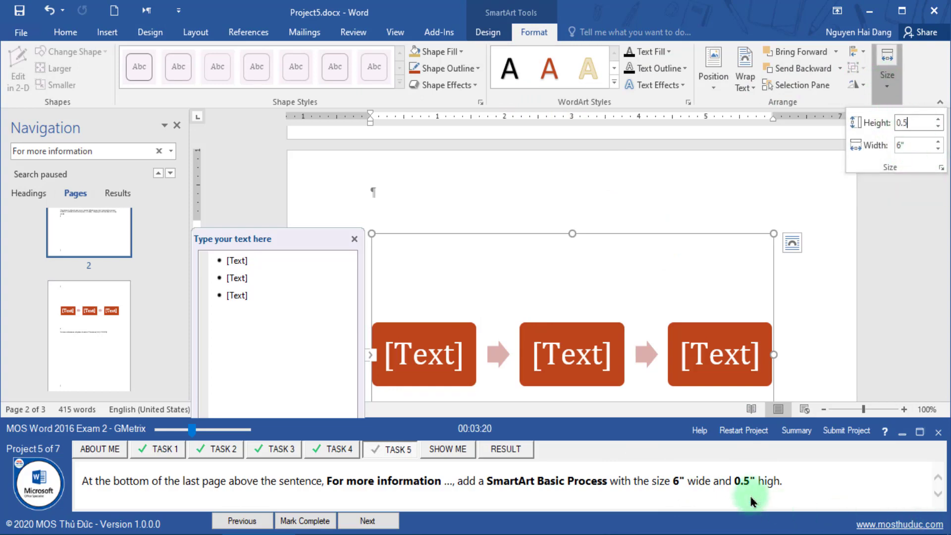
key(Return)
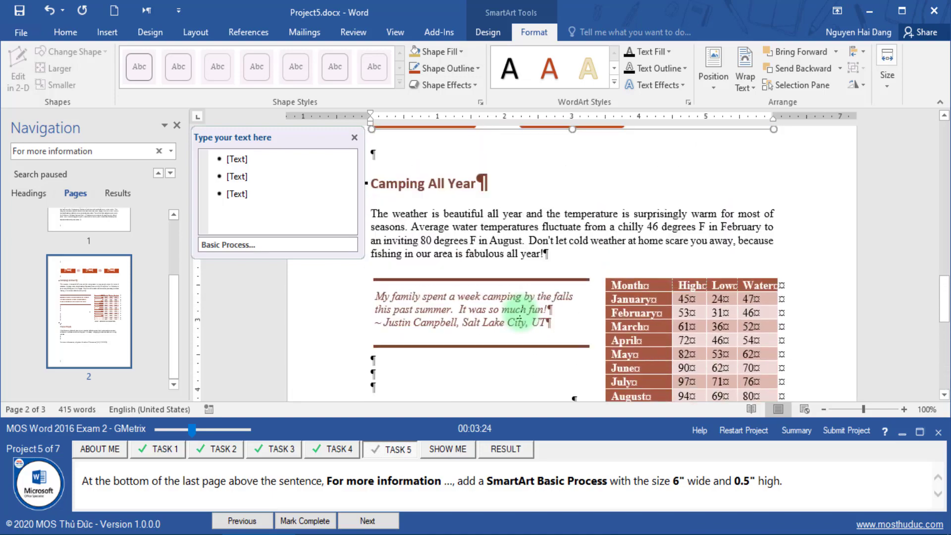
Check the SmartArt's placement on the last page against the instructions and mark Task 5 complete
click(498, 322)
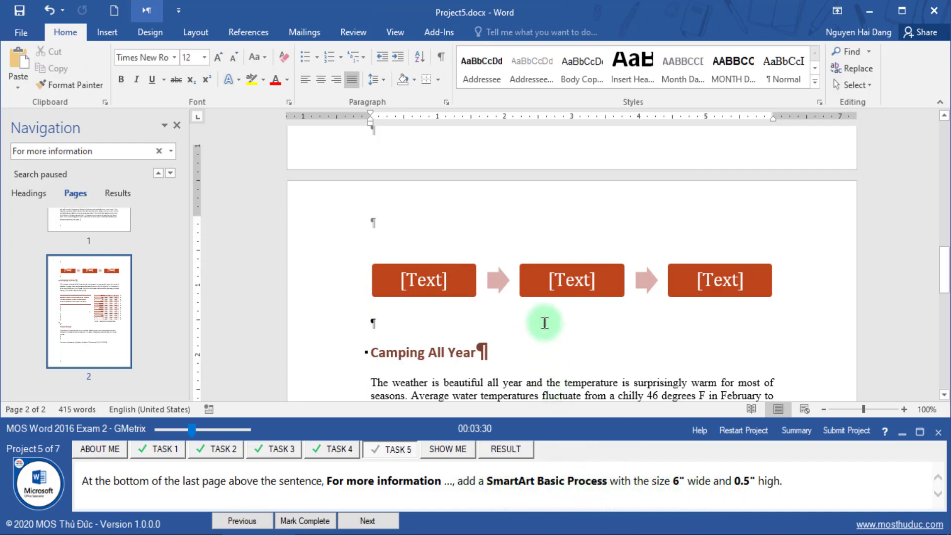
scroll(545, 322, down, 3)
scroll(545, 322, down, 15)
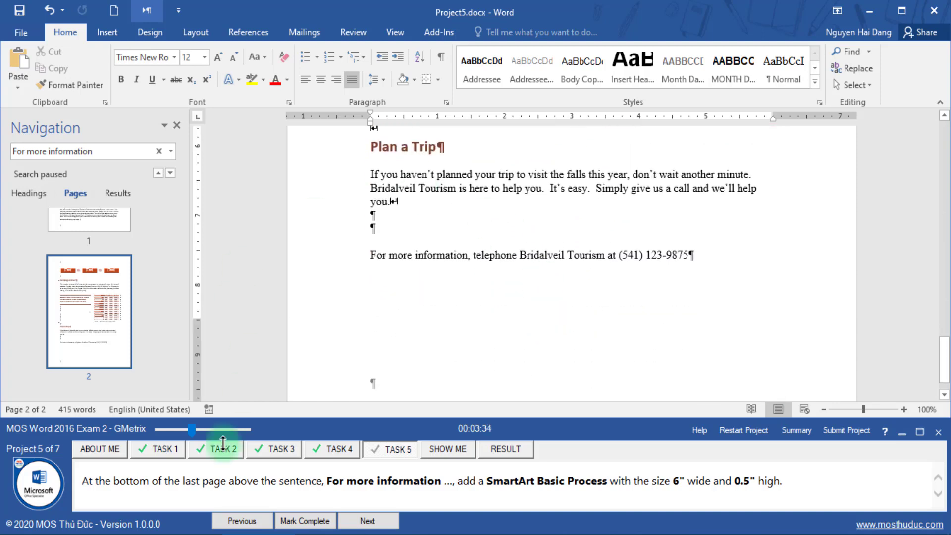
drag(119, 481, 367, 488)
click(367, 488)
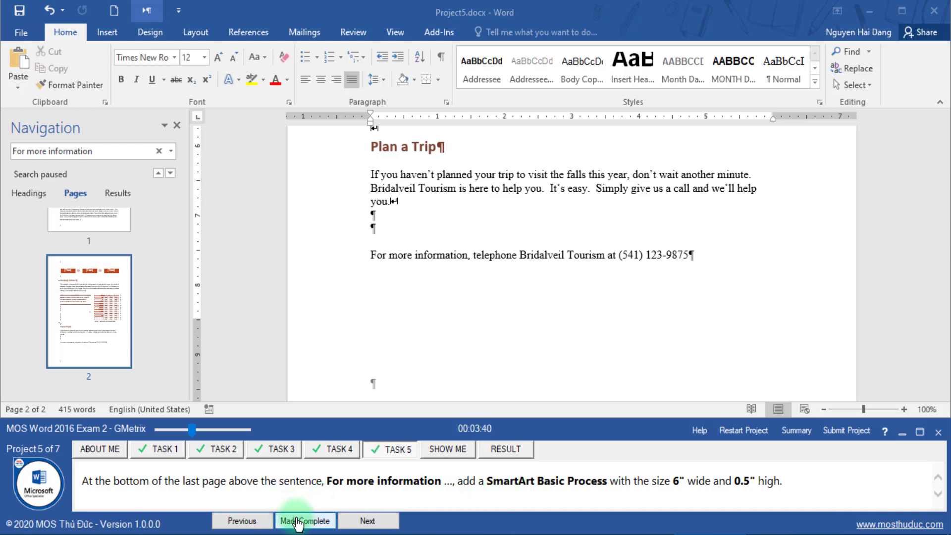
Submit Project 5 and continue to Project 6, saving the changes to Project5.docx
click(856, 436)
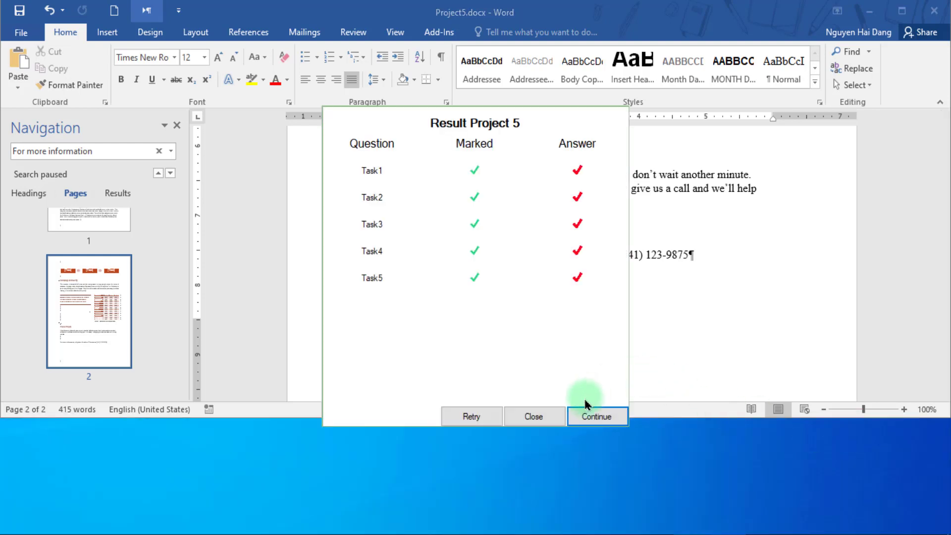
click(589, 418)
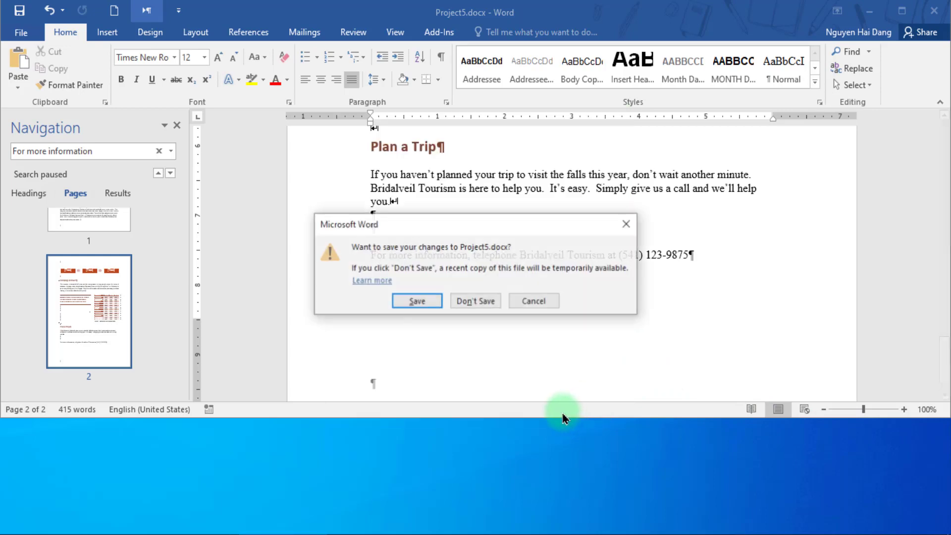
click(425, 300)
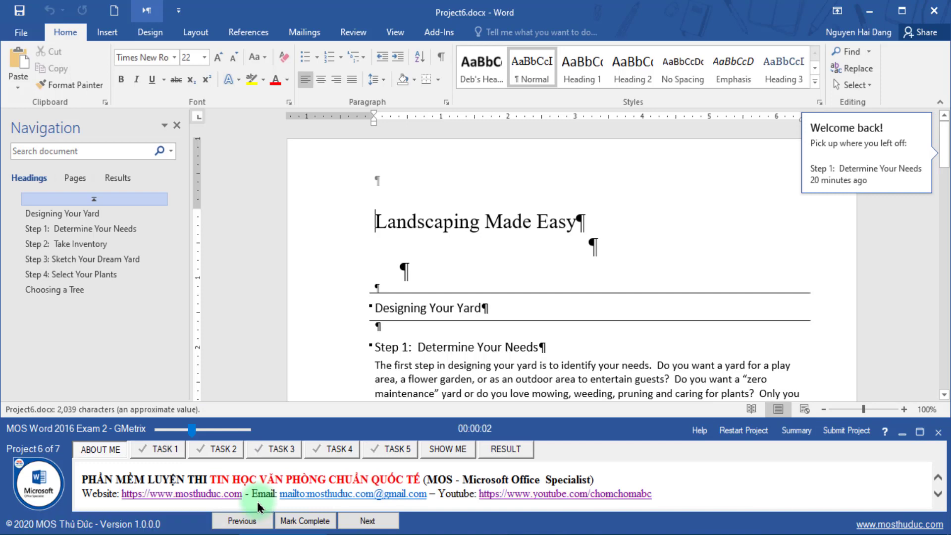
Show Task 1 of Project 6 and search the document for "General Appearance"
click(165, 453)
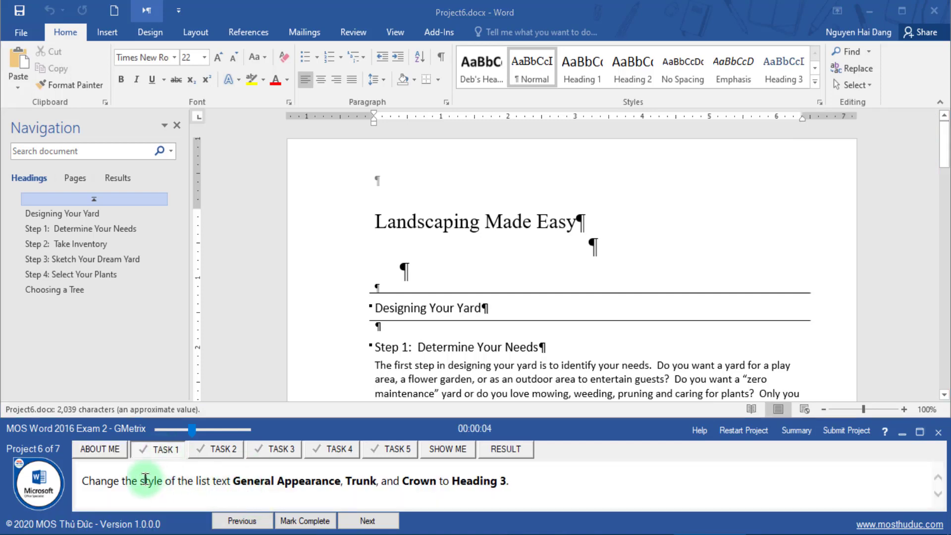
drag(82, 480, 297, 488)
click(182, 487)
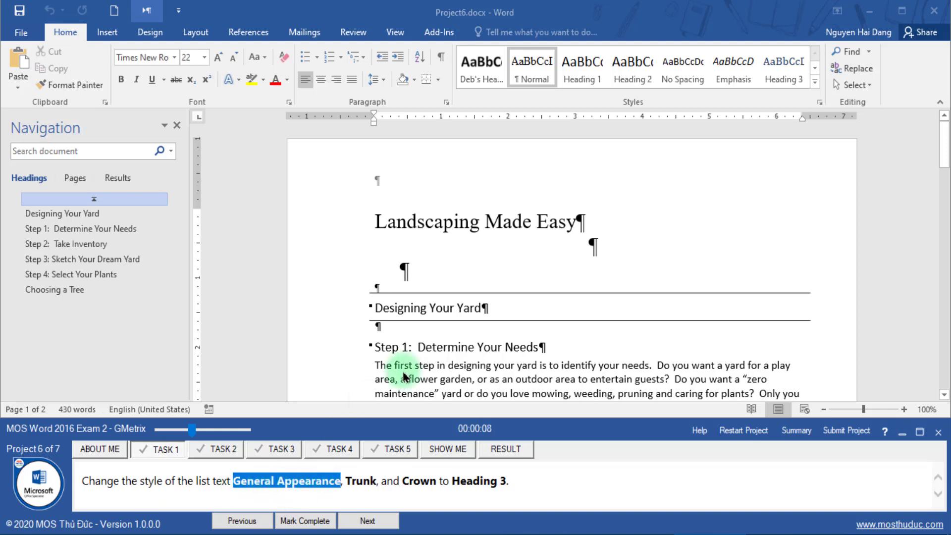
click(131, 150)
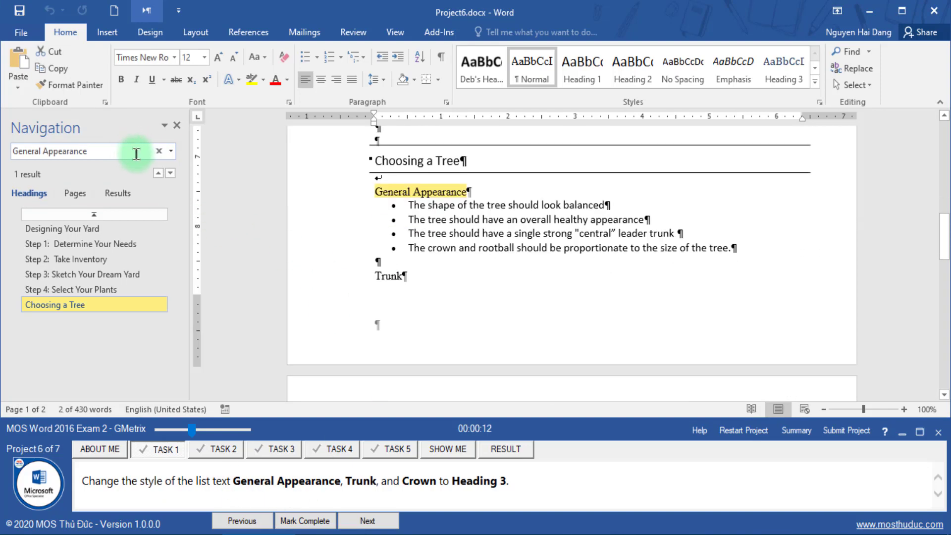
Apply the Heading 3 style to the General Appearance, Trunk and Crown paragraphs under Choosing a Tree
click(350, 196)
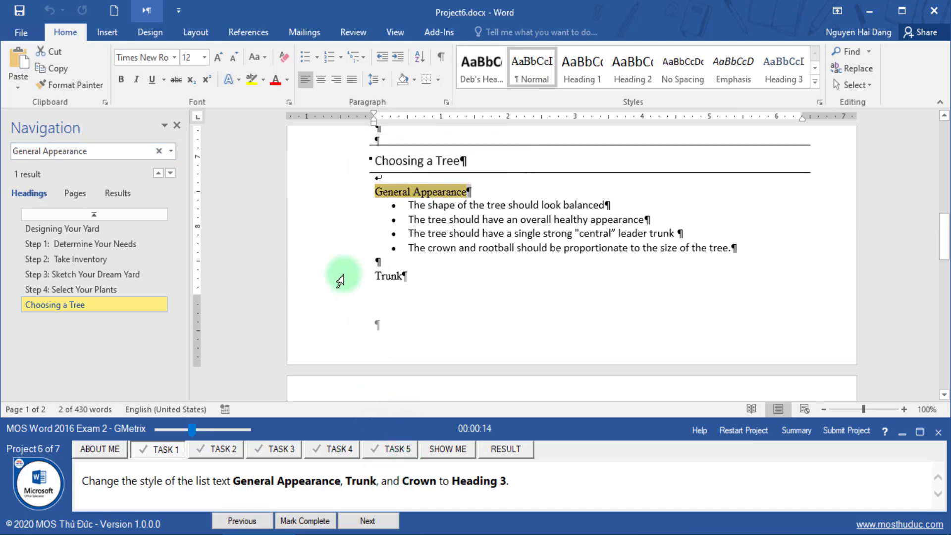
ctrl+click(347, 278)
scroll(419, 342, down, 3)
ctrl+click(337, 373)
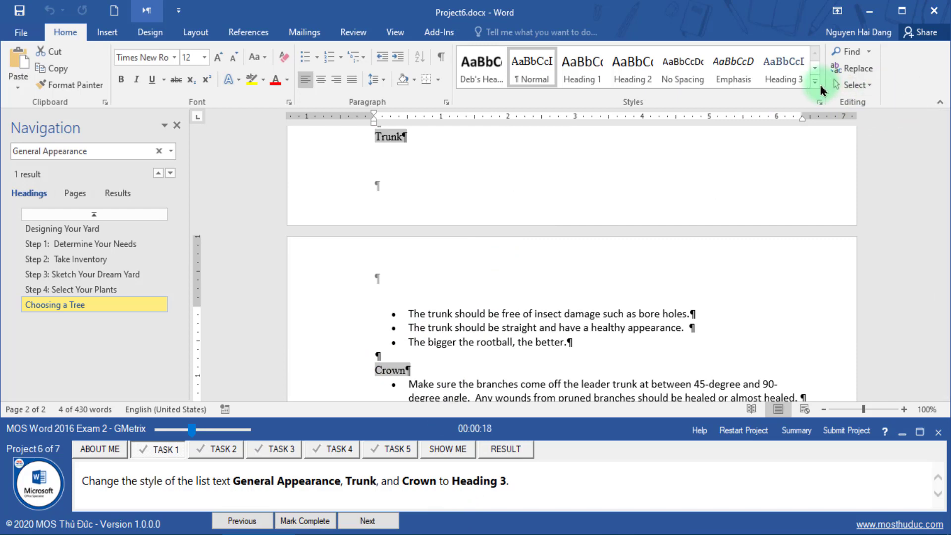
click(815, 81)
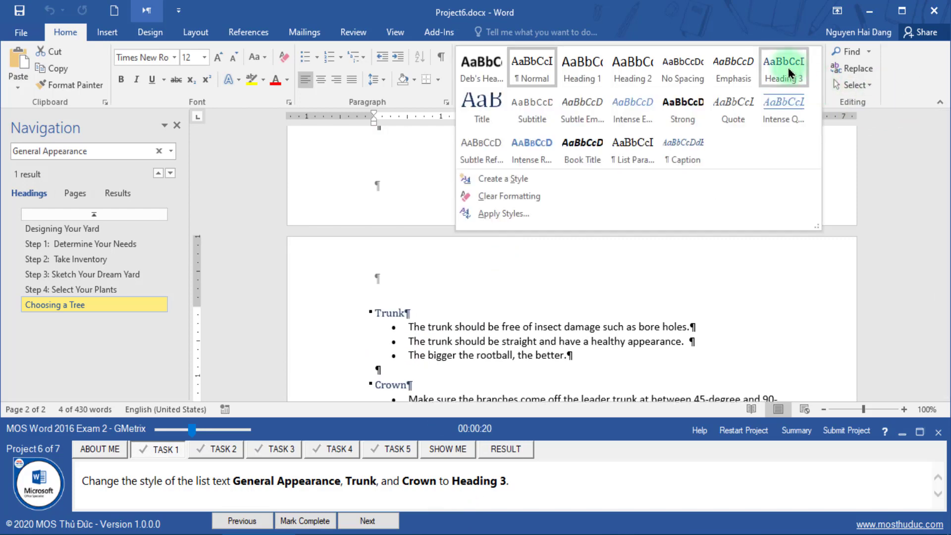
click(785, 83)
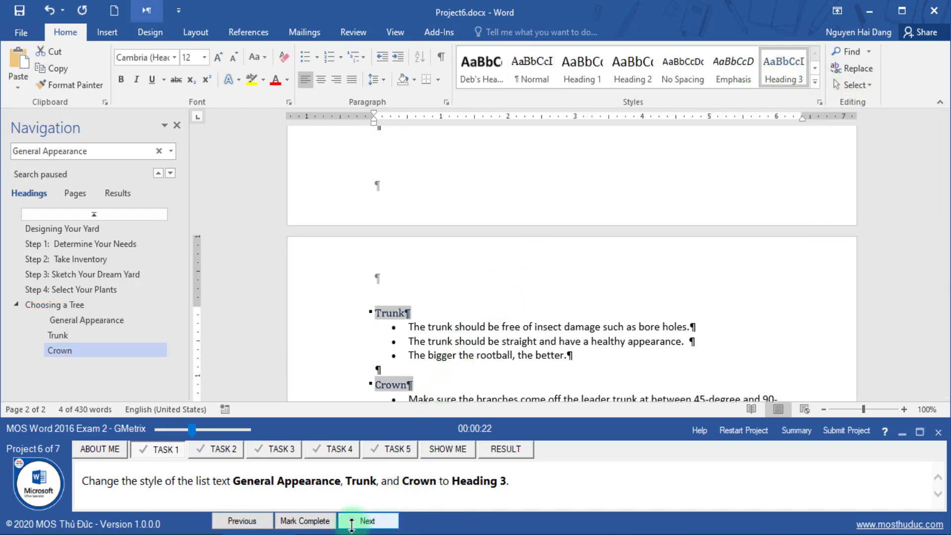
Mark Task 1 of Project 6 complete and show Task 2's instructions
click(306, 525)
click(356, 522)
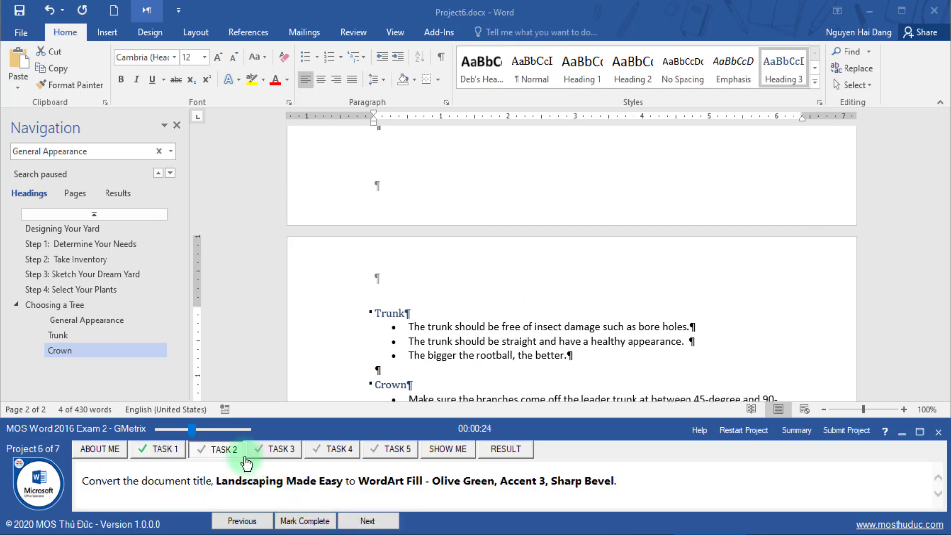
drag(104, 493, 143, 483)
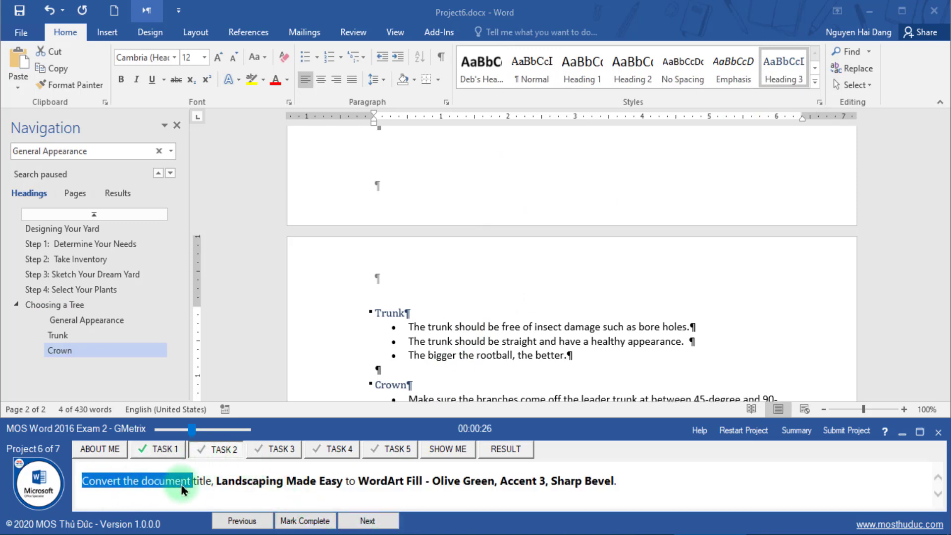
click(204, 481)
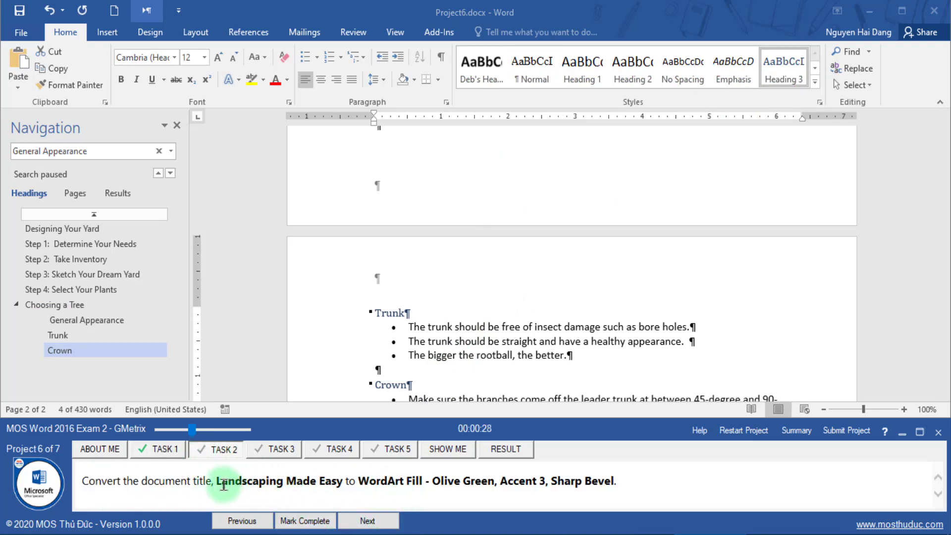
Search the document for "Landscaping Made Easy" and select the matching document title
drag(216, 484, 343, 483)
key(ctrl+c)
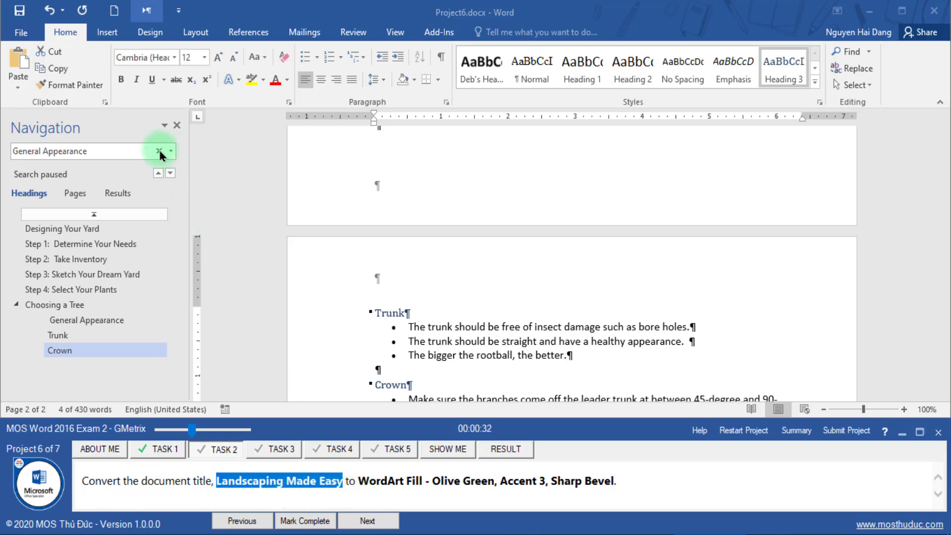
click(159, 151)
key(ctrl+v)
click(118, 193)
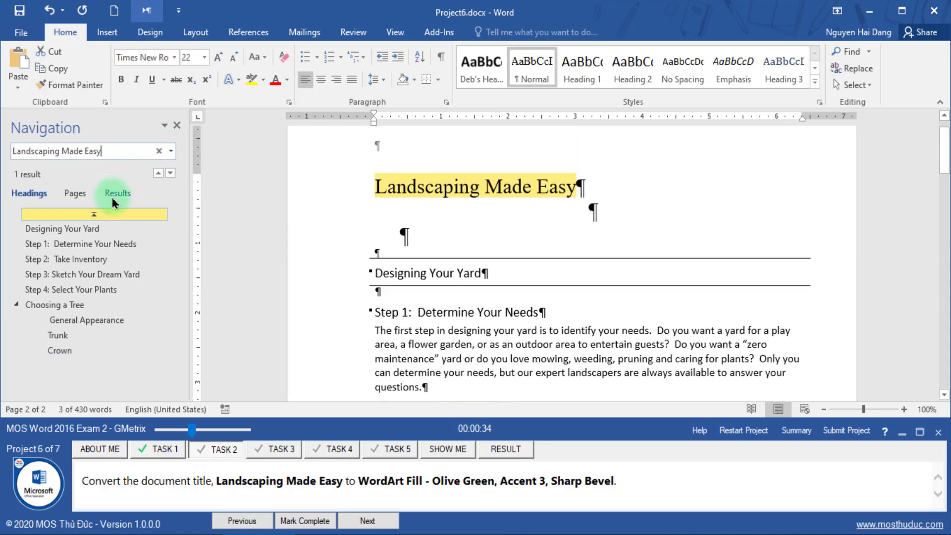
click(100, 224)
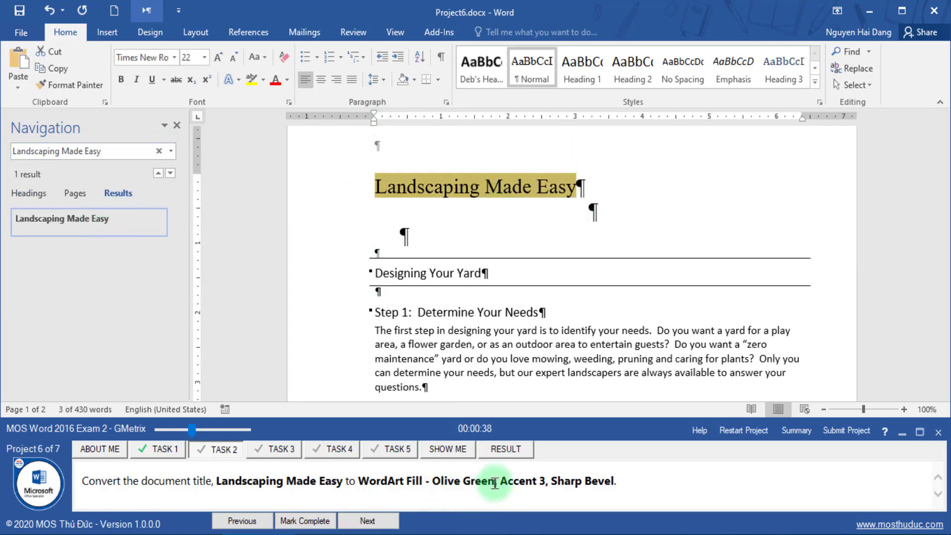
Convert the selected title to WordArt Fill - Olive Green, Accent 3, Sharp Bevel and mark Task 2 complete
click(110, 32)
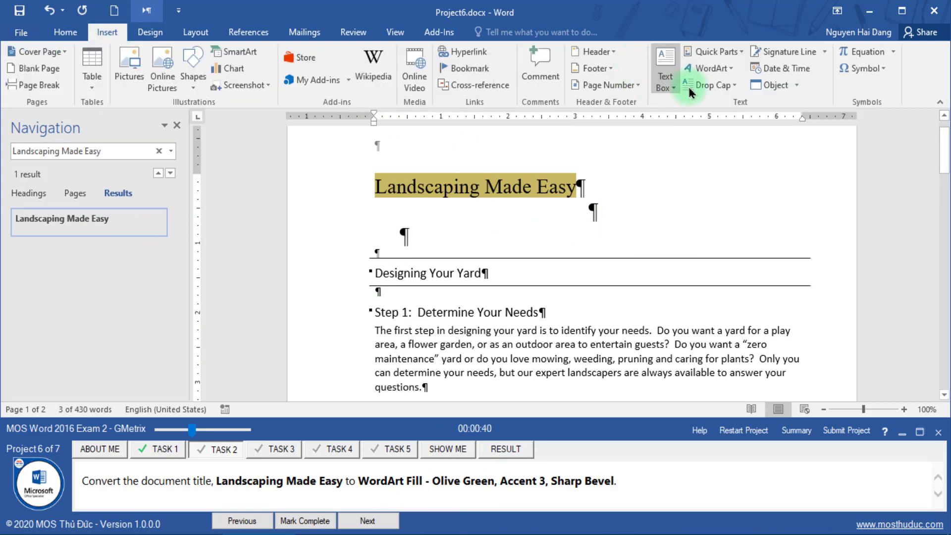
click(732, 69)
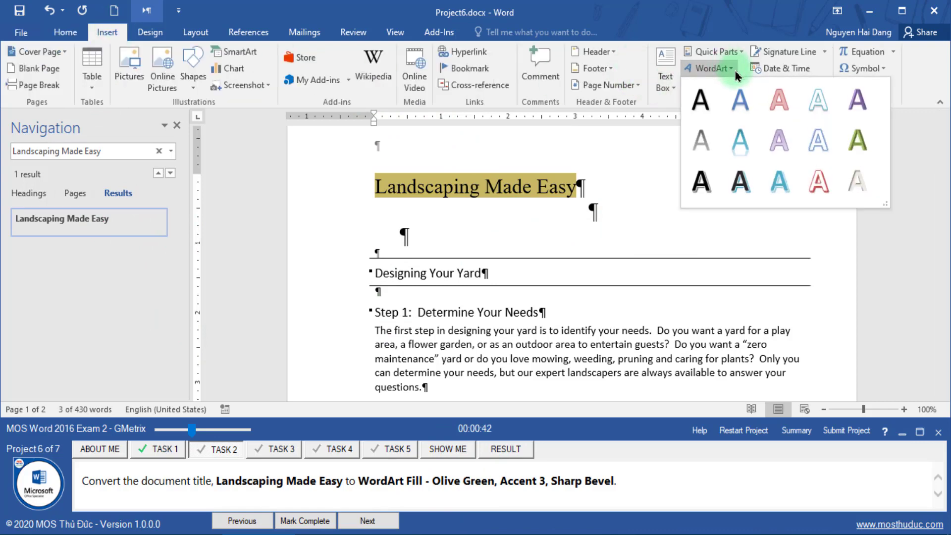
click(848, 144)
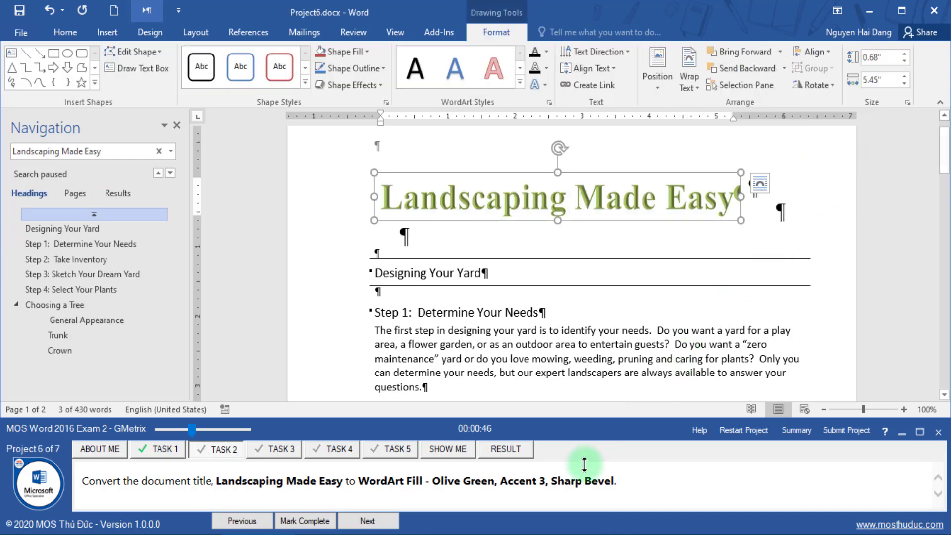
click(317, 520)
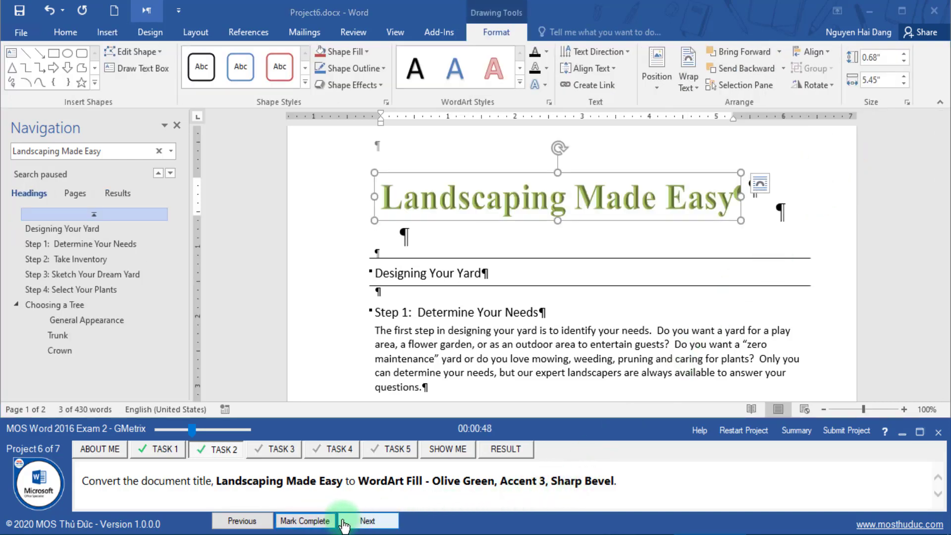
Show Task 3 and search the document for "Choosing a Tree"
click(357, 524)
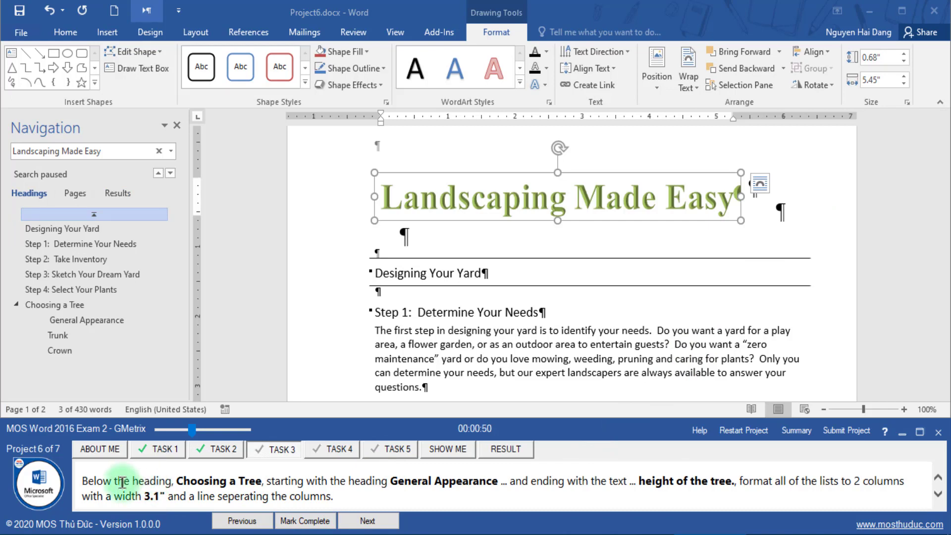
drag(122, 482, 261, 482)
click(218, 255)
click(161, 154)
click(137, 156)
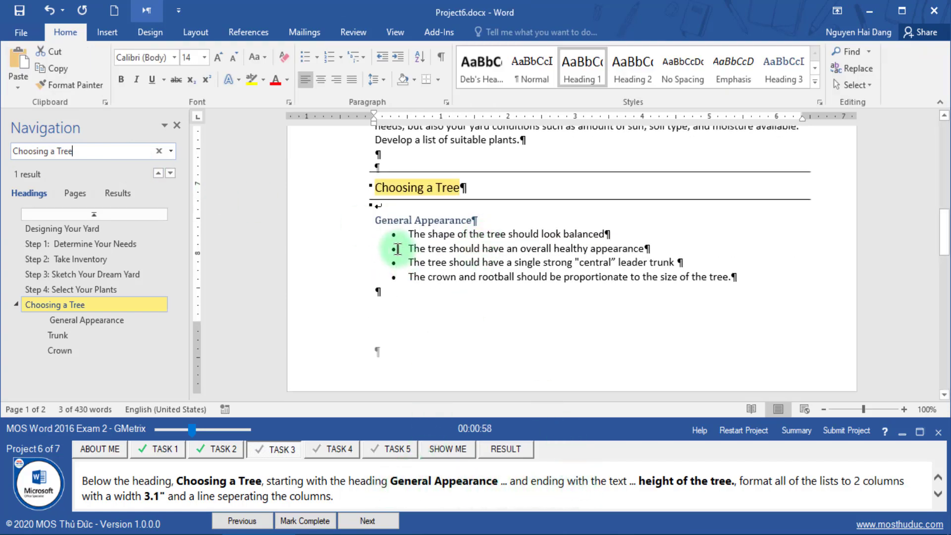
Set the text from the General Appearance heading through "height of the tree." to two columns with a width of 3.1"
click(348, 227)
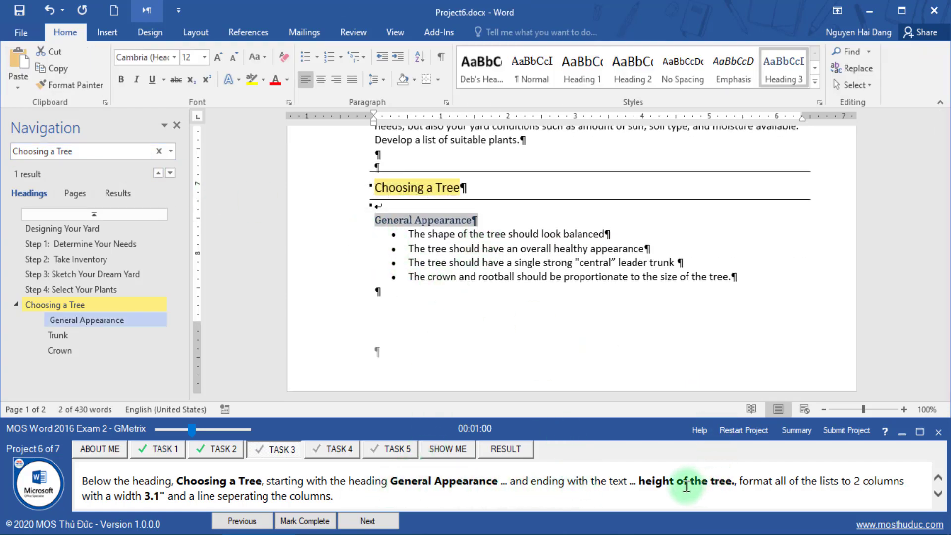
scroll(688, 329, down, 15)
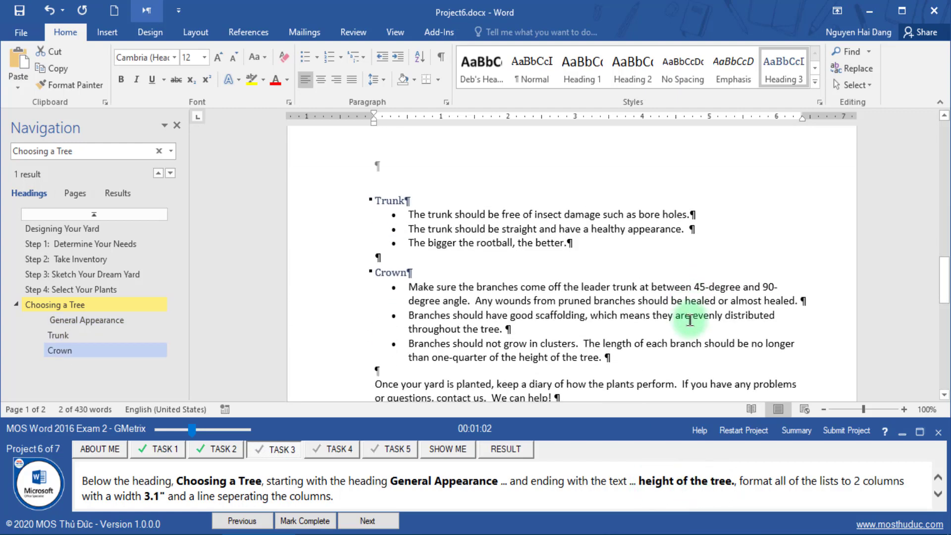
shift+click(603, 295)
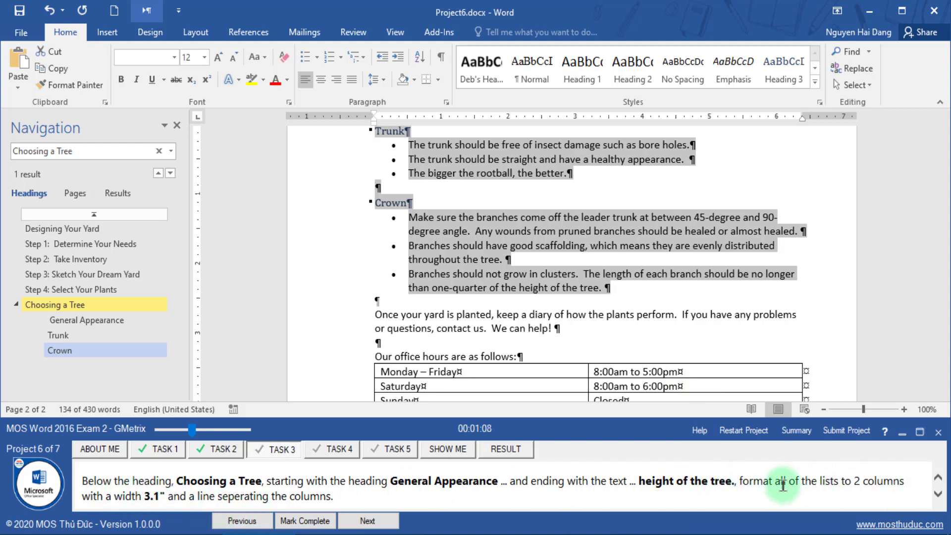
drag(841, 480, 891, 480)
click(488, 170)
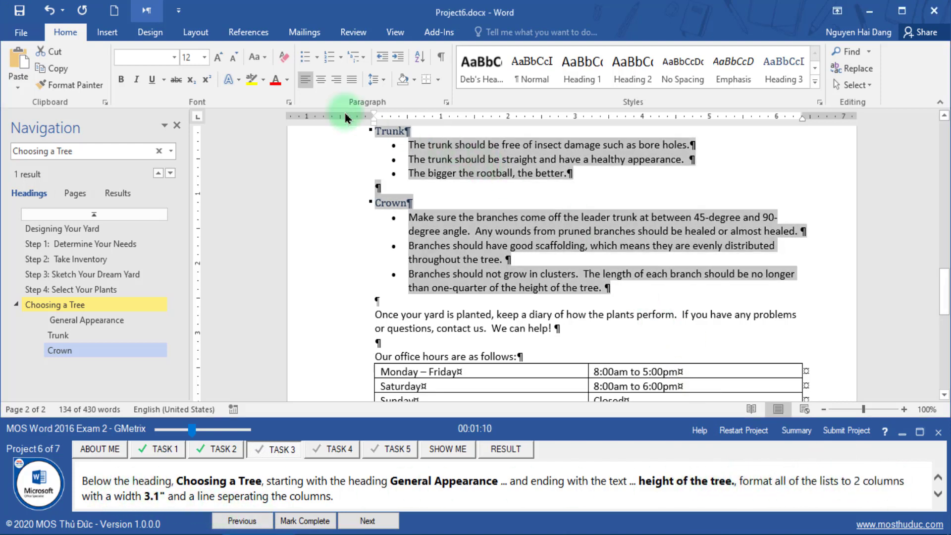
click(208, 33)
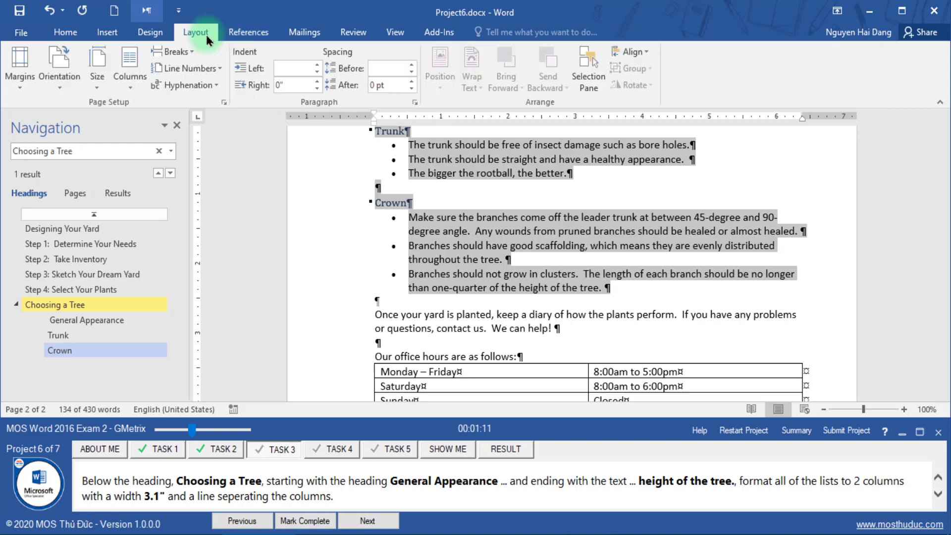
click(129, 77)
click(134, 268)
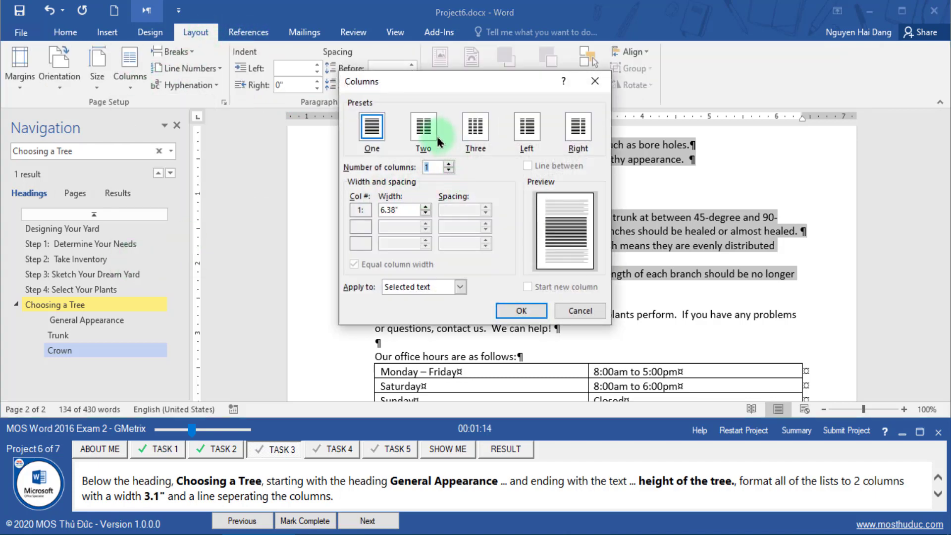
click(423, 127)
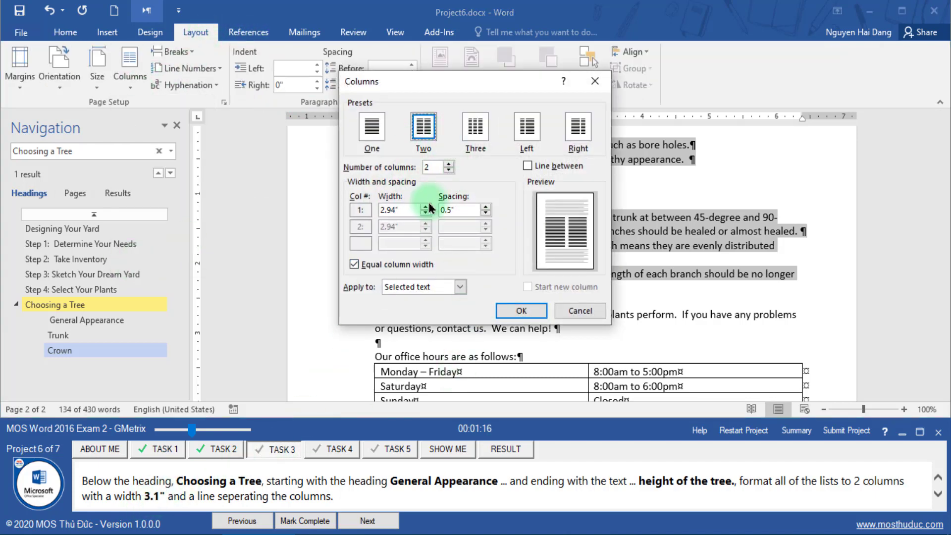
click(402, 210)
text(3.1)
click(519, 319)
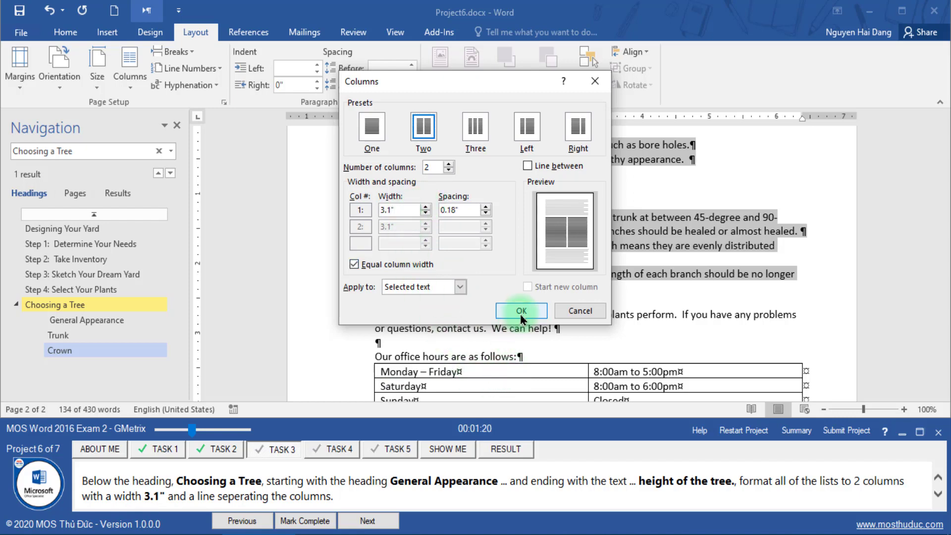
Add a line between the two columns and mark Task 3 complete
drag(196, 497, 338, 497)
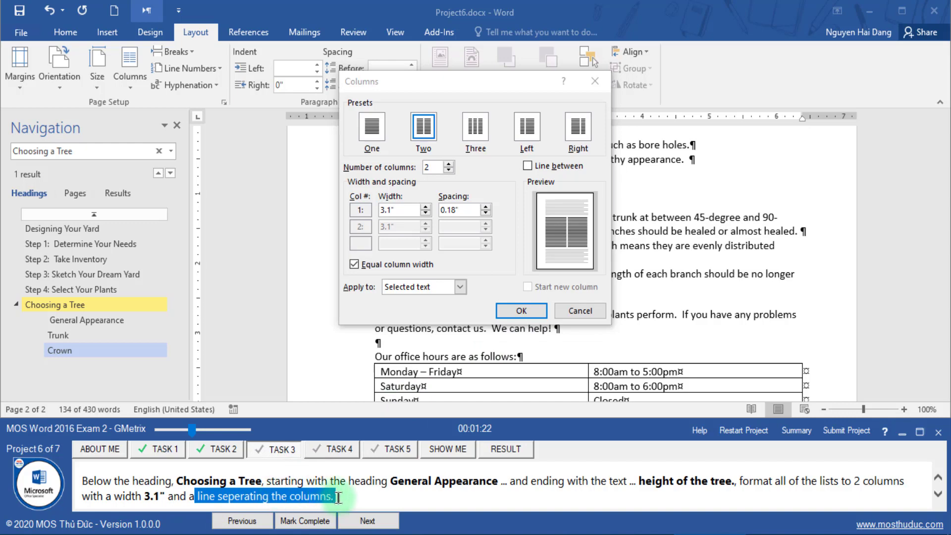
click(578, 243)
click(527, 166)
click(566, 239)
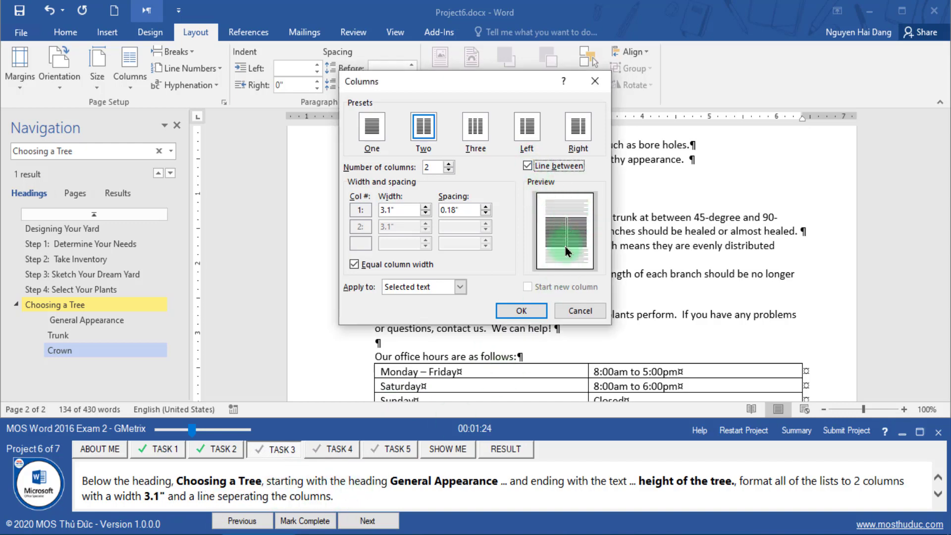
click(526, 314)
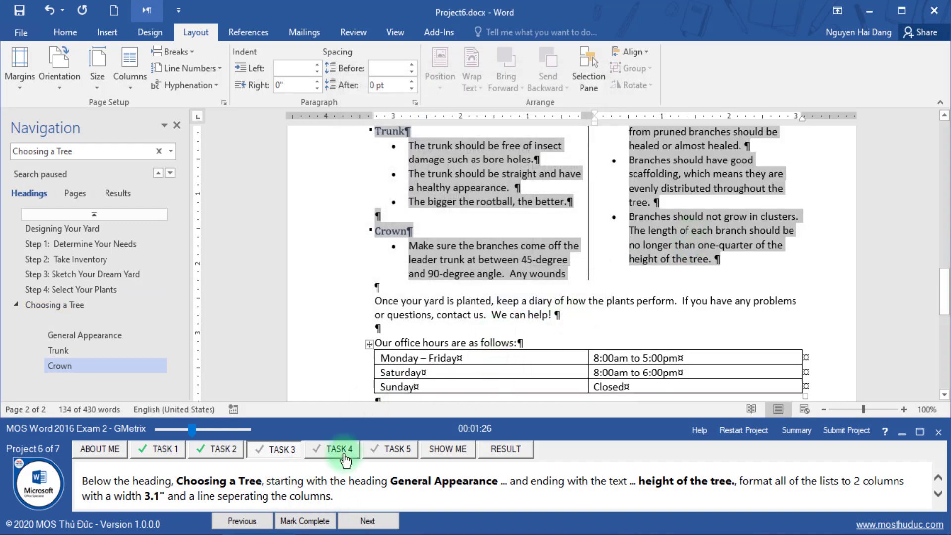
click(334, 524)
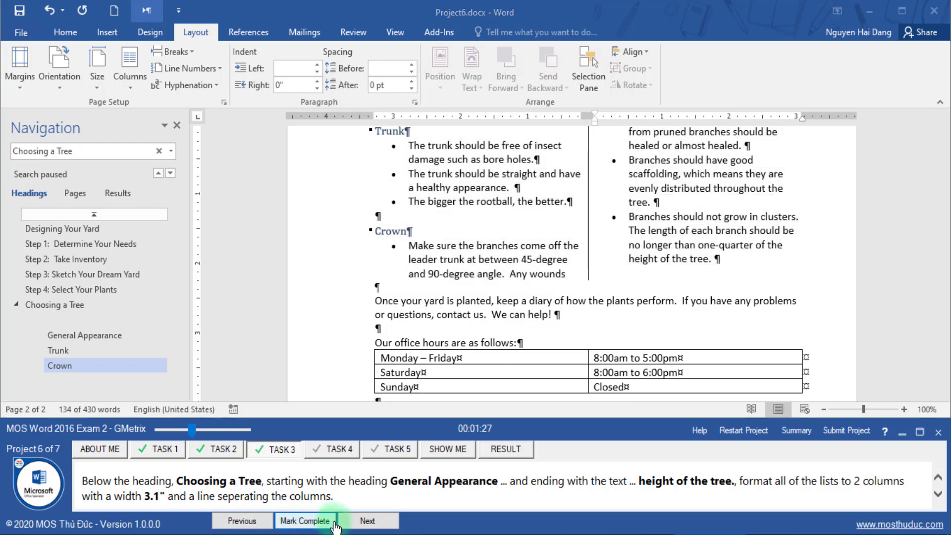
Show Task 4 and search the document for "Branches should not grow in clusters"
click(366, 520)
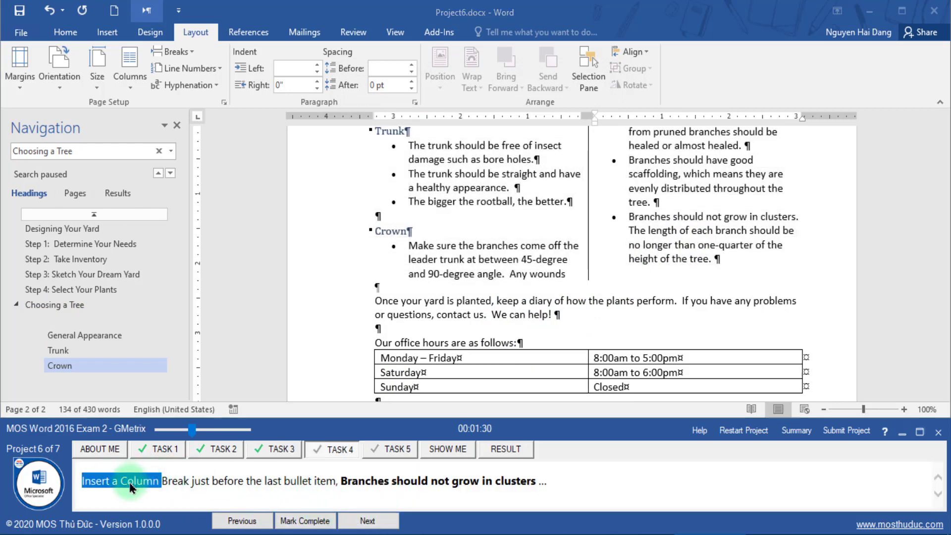
drag(120, 482, 234, 482)
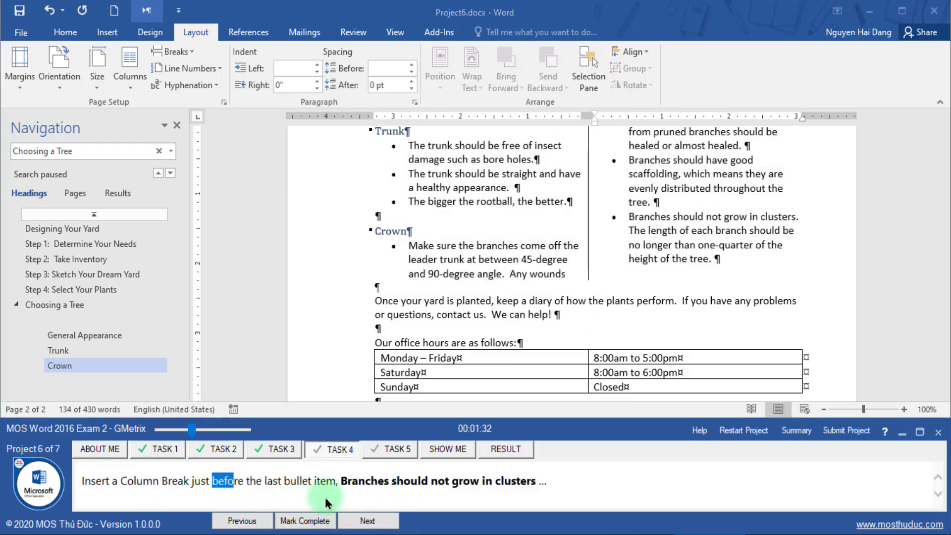
drag(346, 484, 515, 481)
key(ctrl+c)
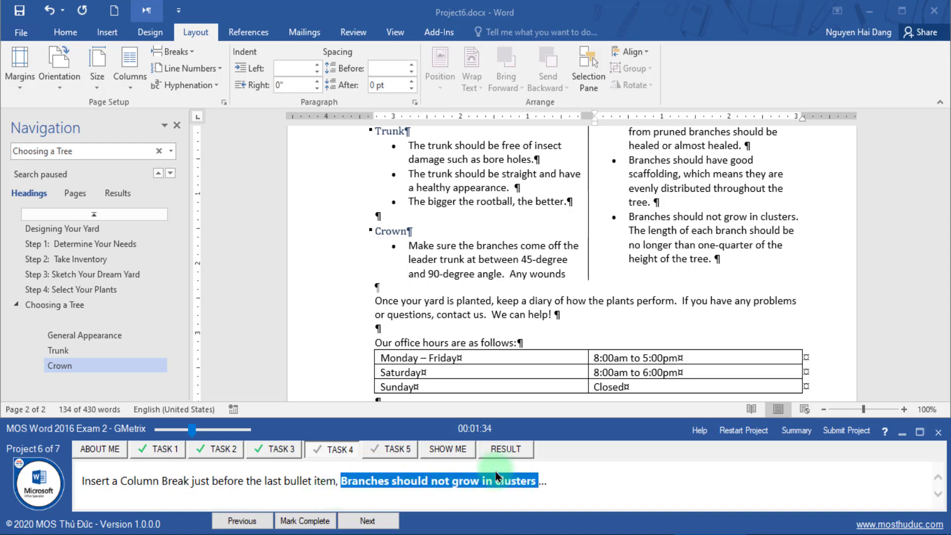
click(143, 149)
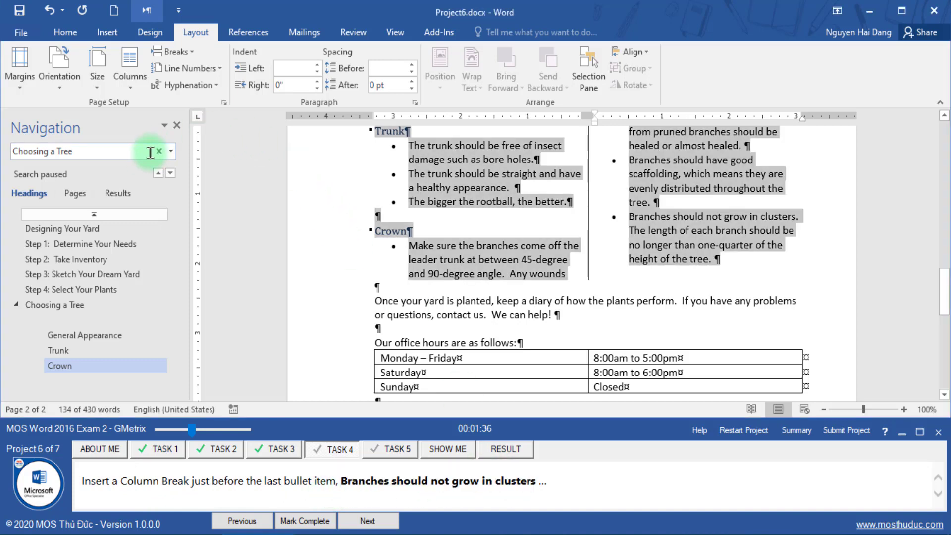
click(159, 151)
click(132, 149)
key(ctrl+v)
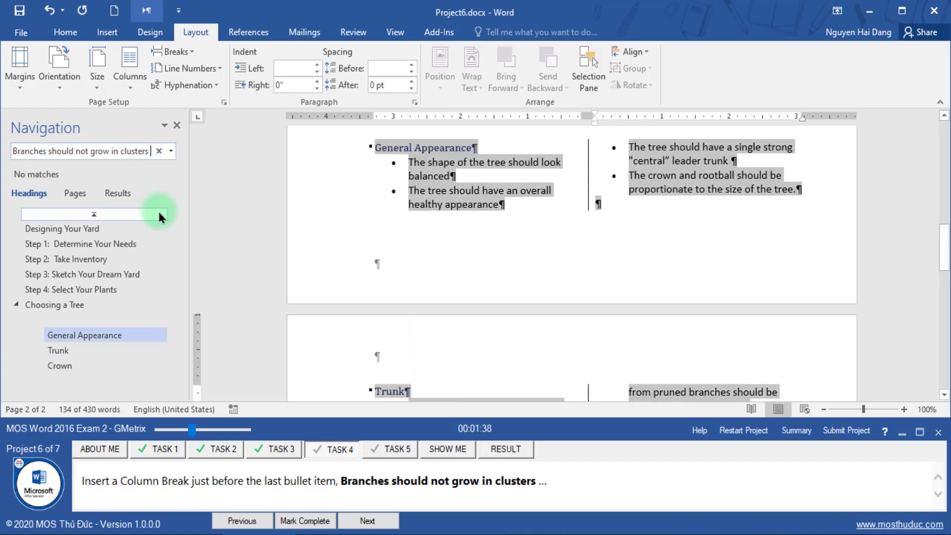
click(118, 194)
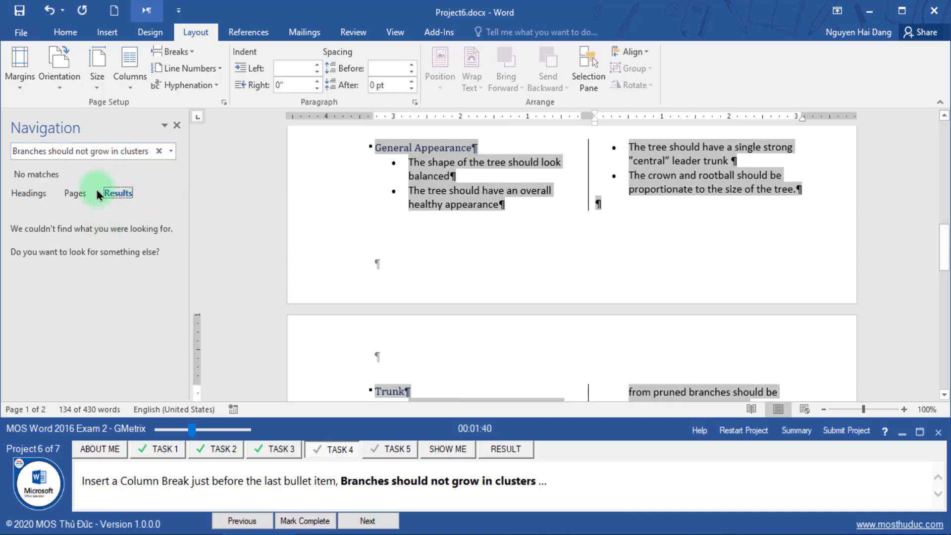
Shorten the document search text to "Branches should not"
click(147, 151)
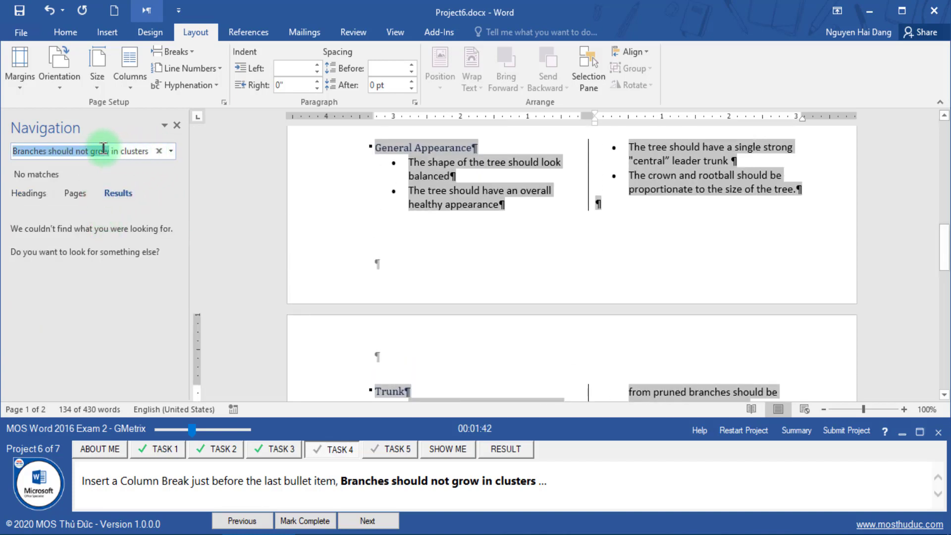
click(111, 151)
drag(88, 151, 221, 149)
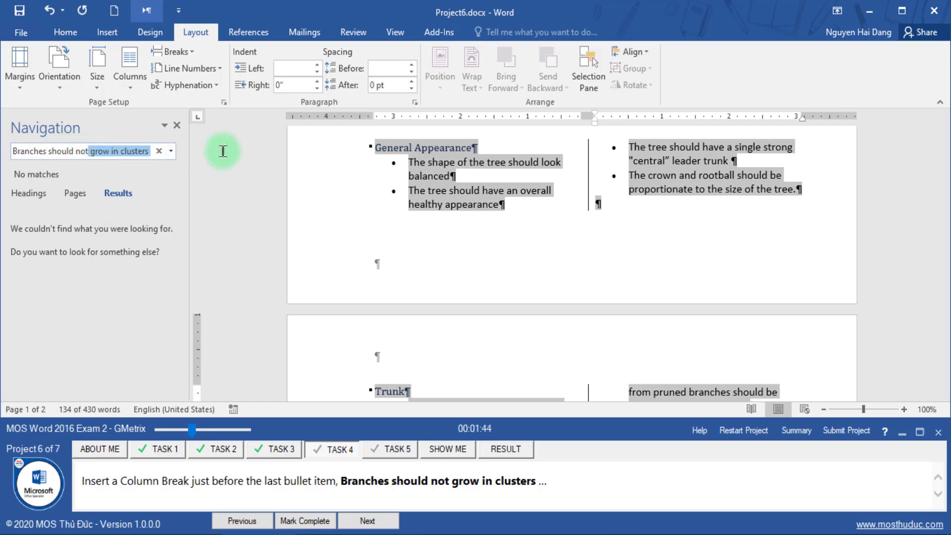
key(BackSpace)
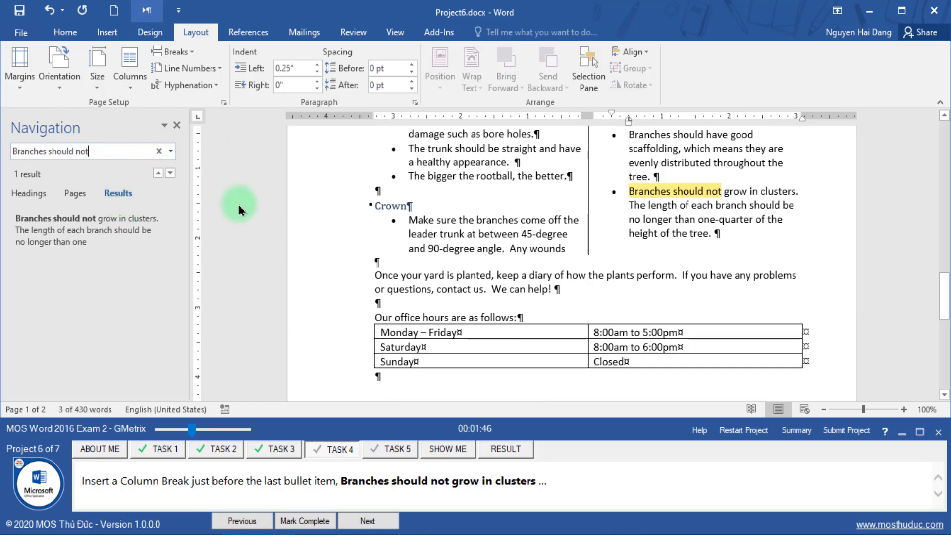
Insert a column break just before the last bullet, "Branches should not grow in clusters", and mark Task 4 complete
click(623, 201)
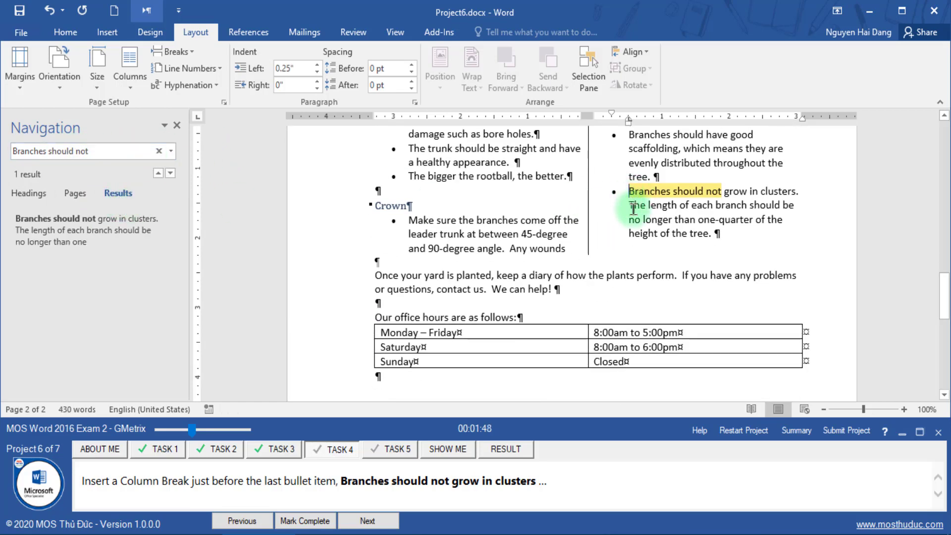
drag(120, 482, 191, 483)
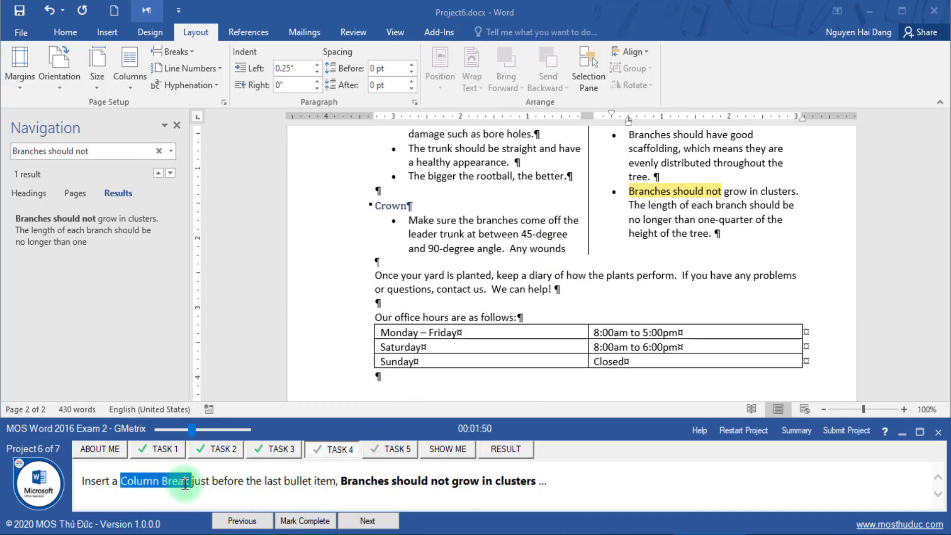
click(187, 51)
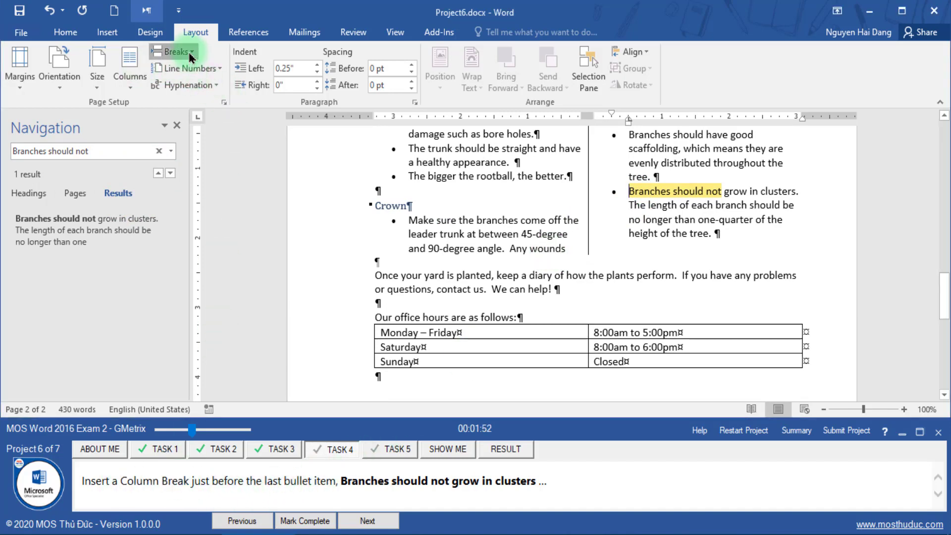
click(213, 147)
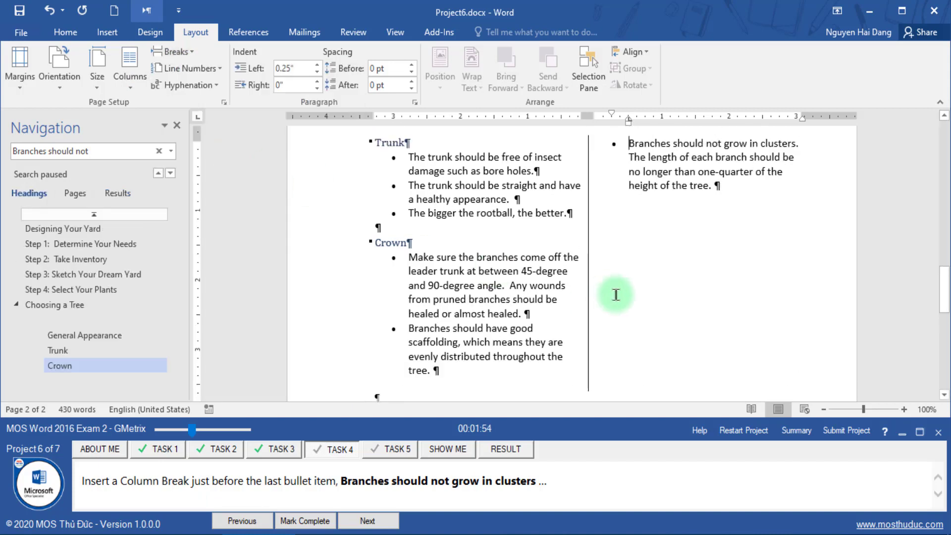
click(325, 521)
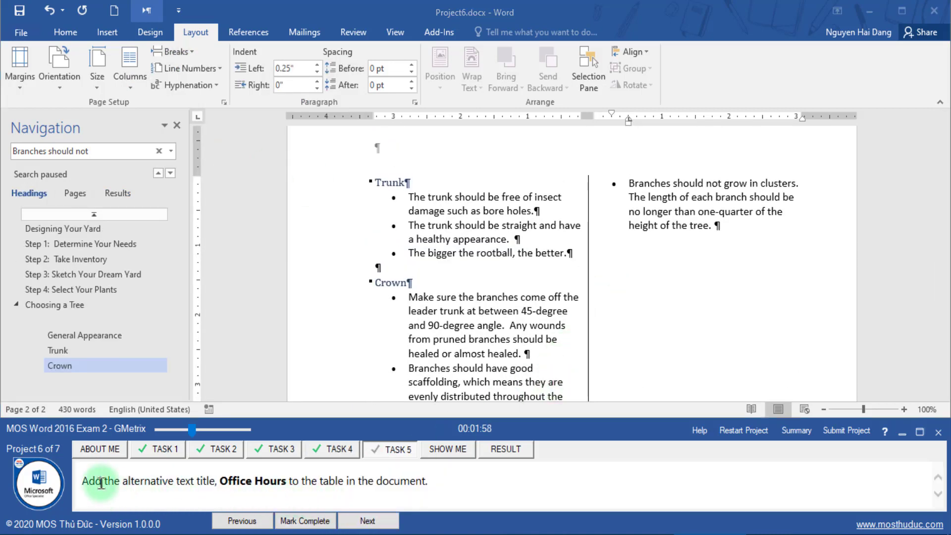
Give the office hours table on page 2 the alternative text title "Office Hours" and mark Task 5 complete
drag(115, 480, 164, 481)
click(221, 483)
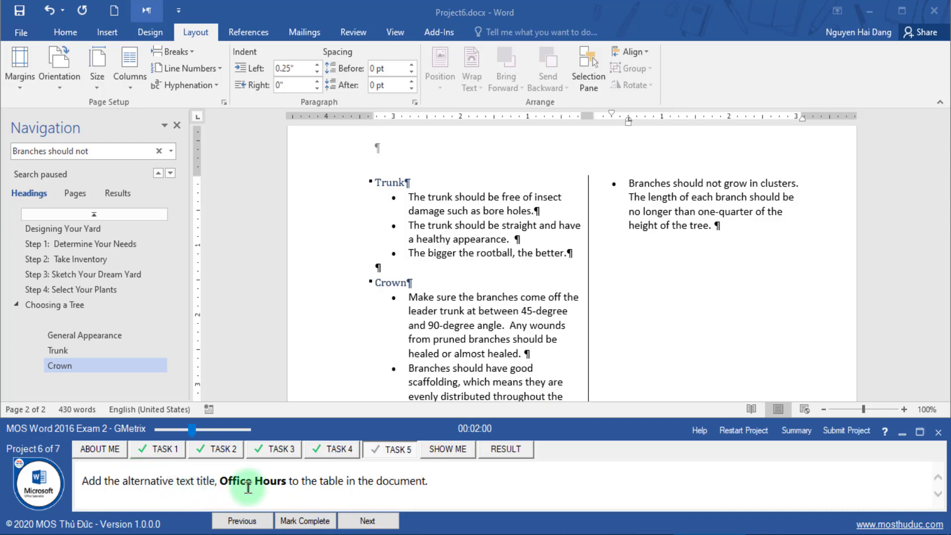
drag(248, 488, 287, 487)
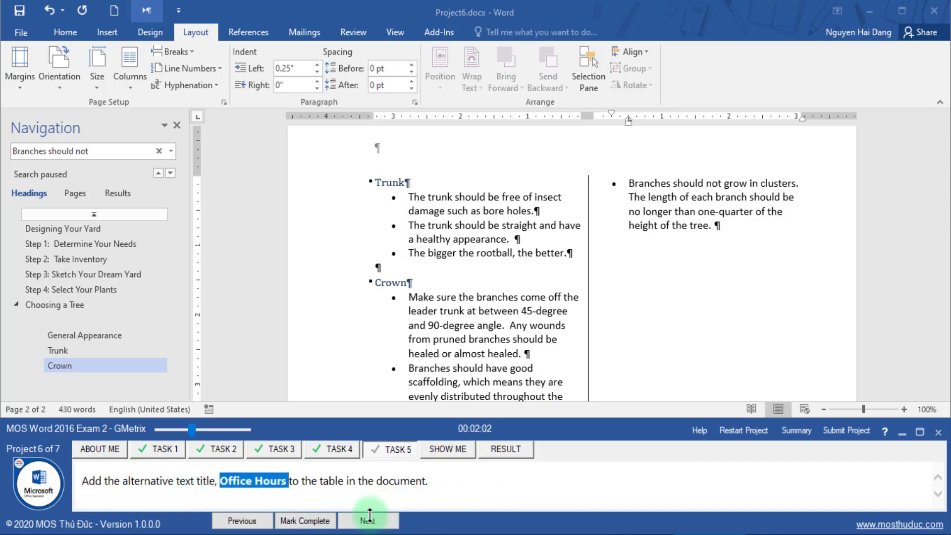
click(72, 193)
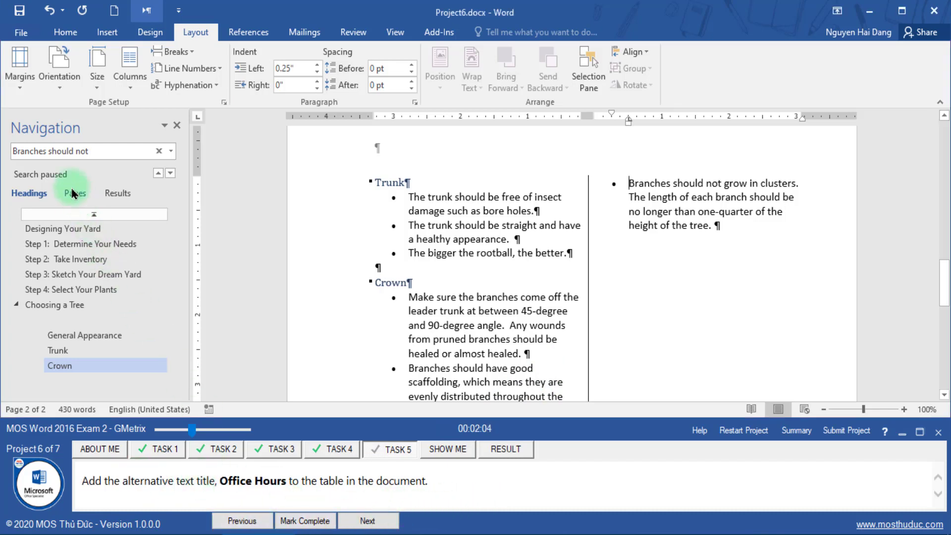
click(80, 260)
scroll(538, 361, down, 6)
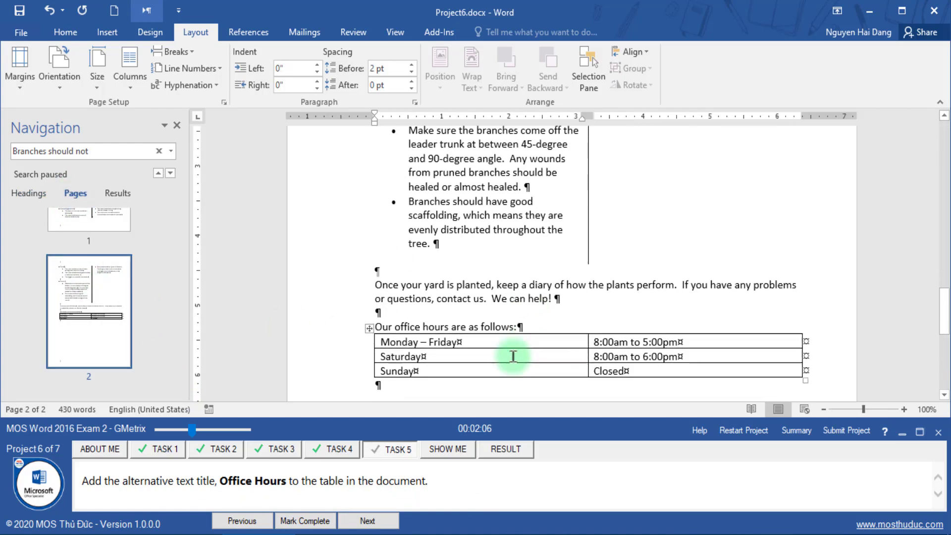
click(371, 242)
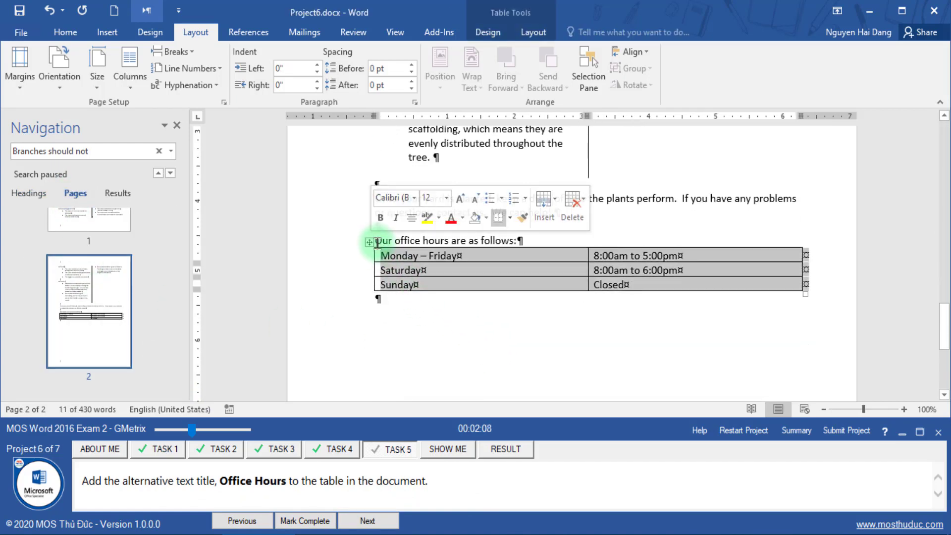
right_click(372, 243)
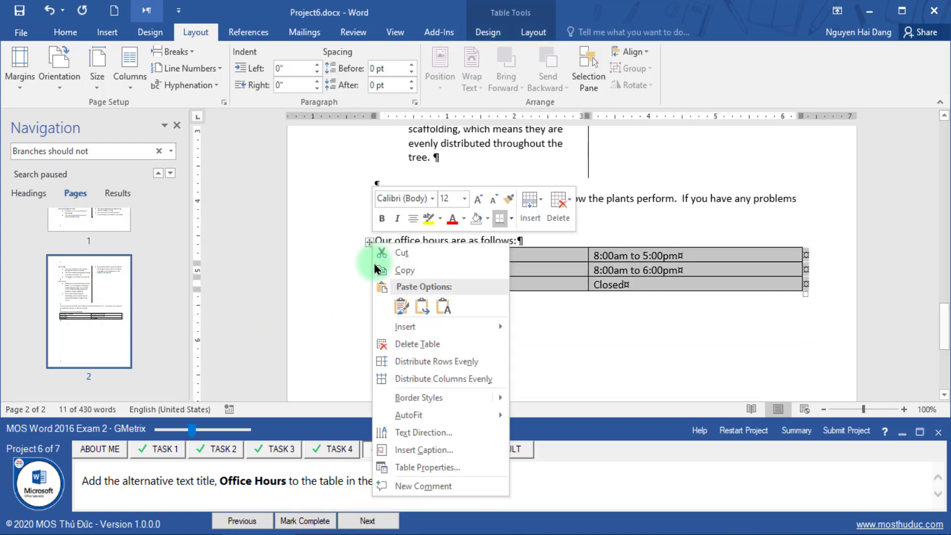
click(429, 468)
click(491, 73)
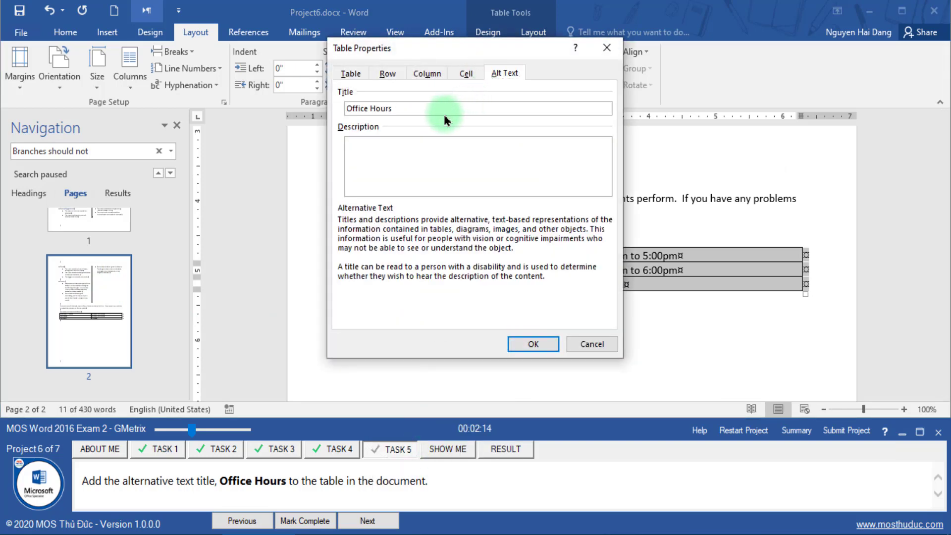
click(533, 344)
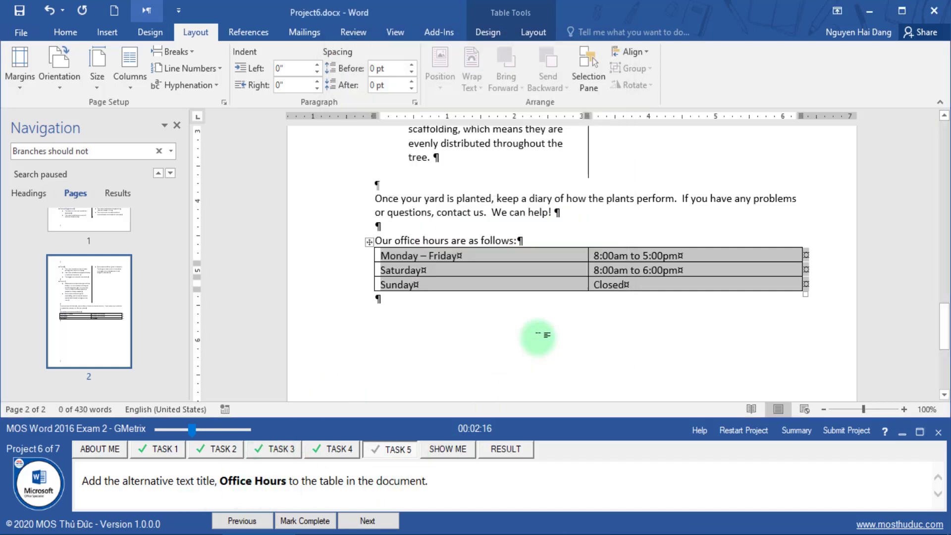
click(301, 523)
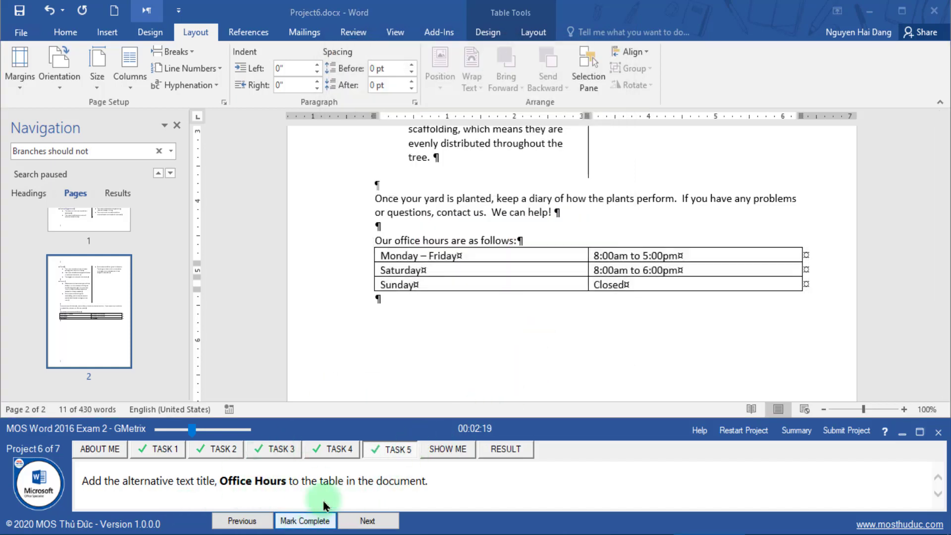
Submit Project 6 with the changes to Project6.docx saved, and show Task 1 of Project 7
click(849, 431)
click(598, 419)
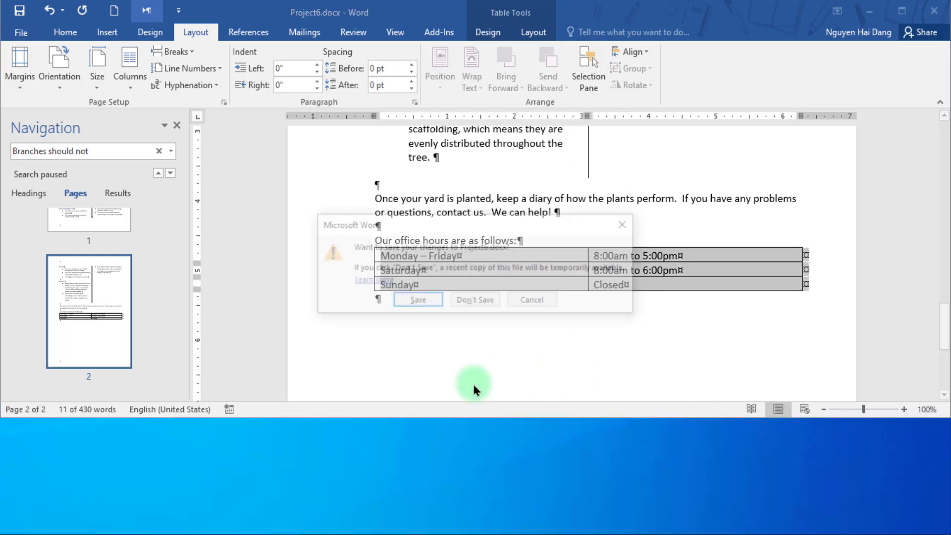
click(409, 304)
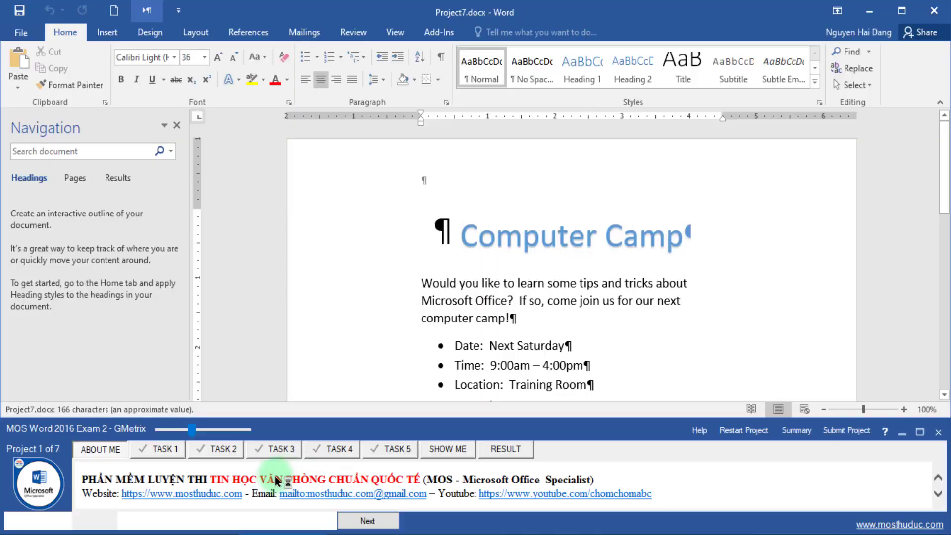
click(171, 452)
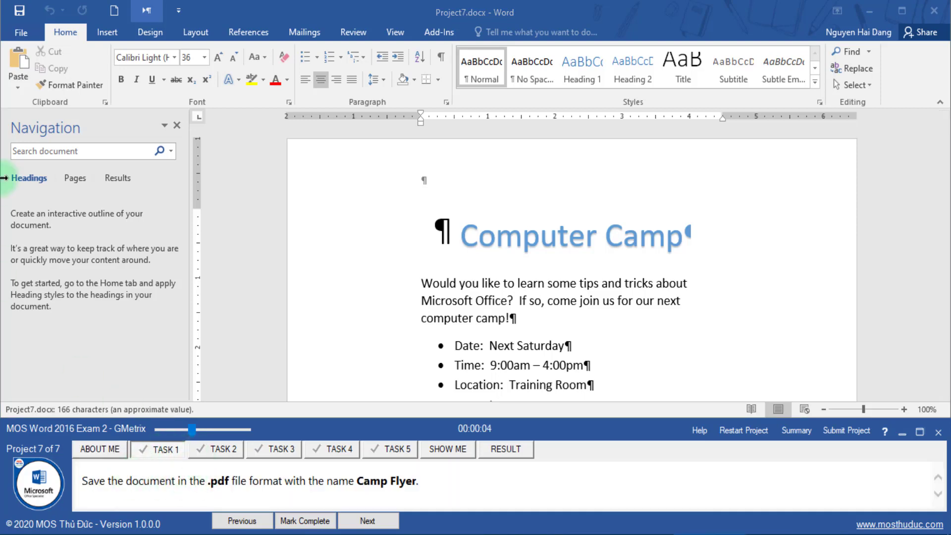
Export the document as a PDF named "Camp Flyer" in the MOSThuDuc folder
click(20, 32)
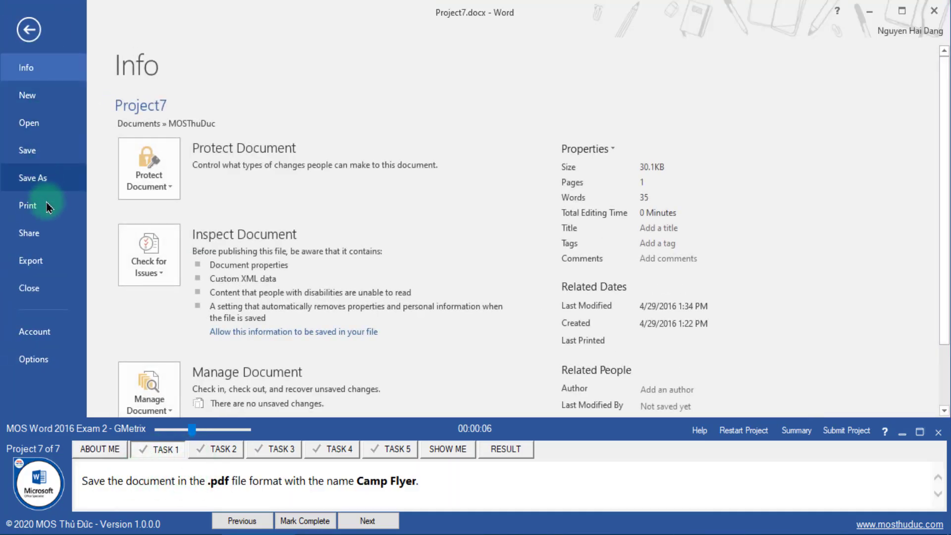
click(43, 270)
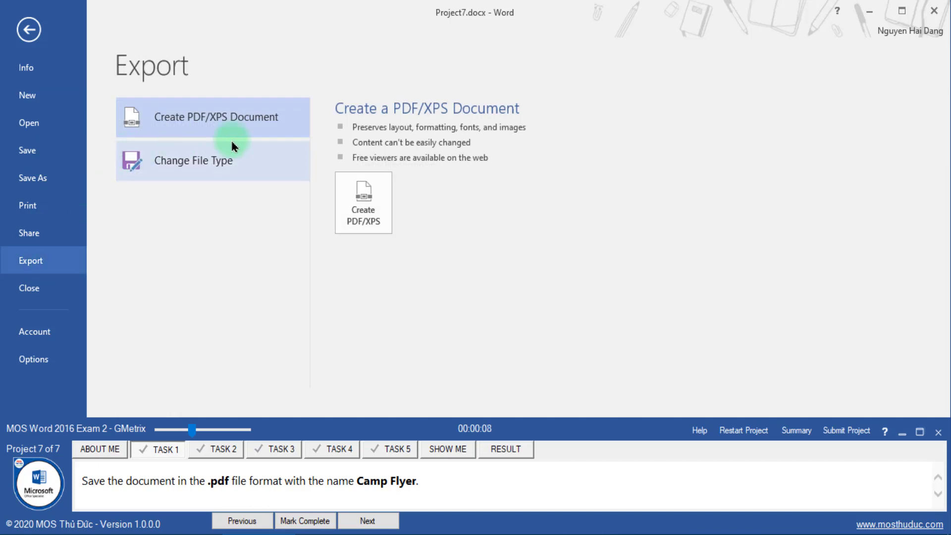
click(364, 202)
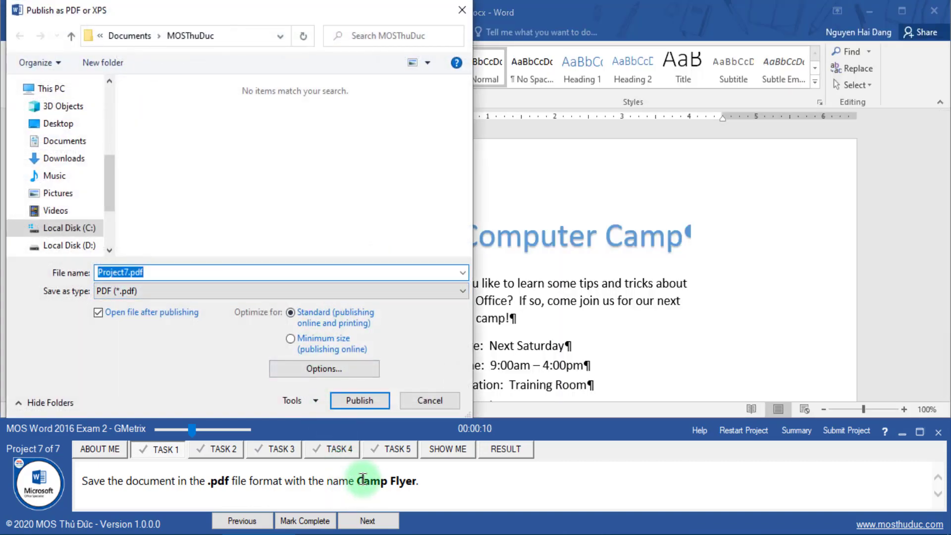
drag(377, 481, 435, 490)
key(ctrl+c)
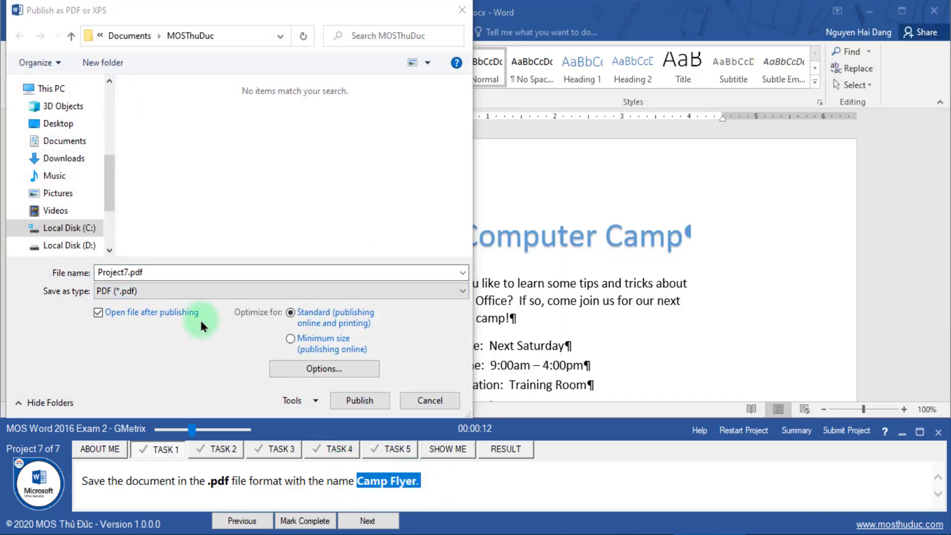
click(166, 272)
key(ctrl+v)
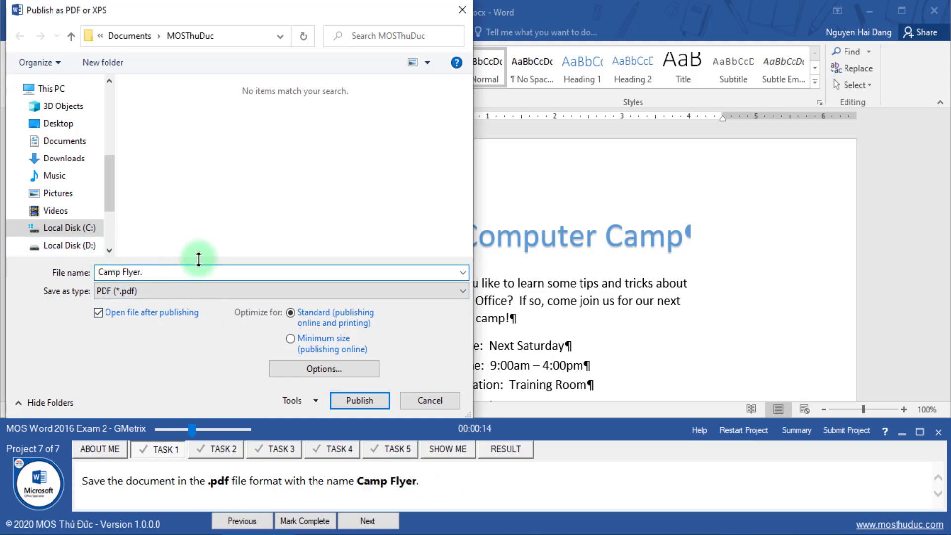
key(BackSpace)
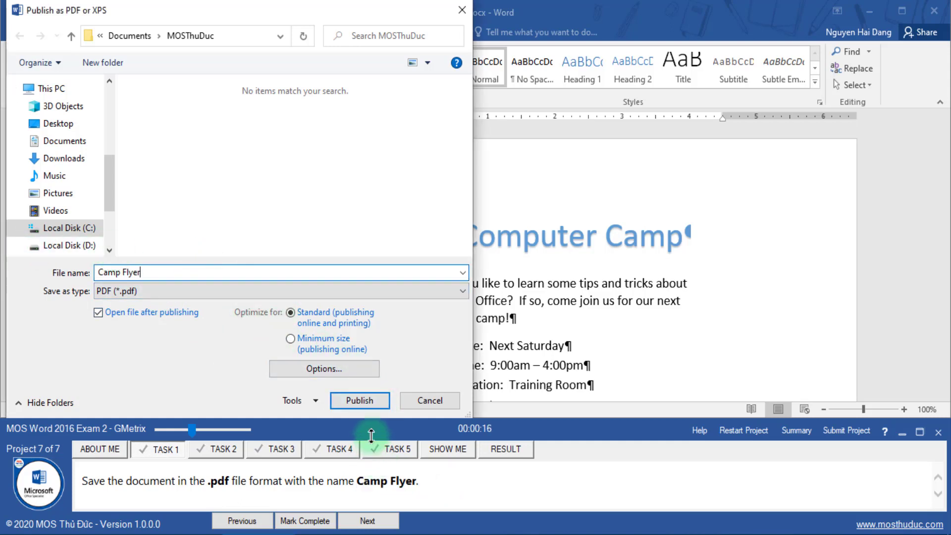
click(365, 407)
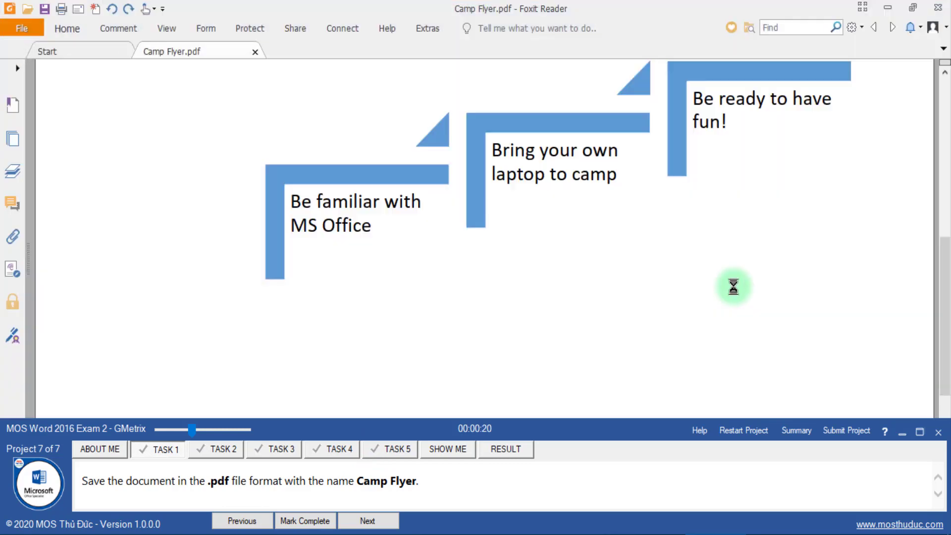
Close the published Camp Flyer PDF, then mark Task 1 complete and go to Task 2
scroll(844, 144, down, 3)
click(938, 10)
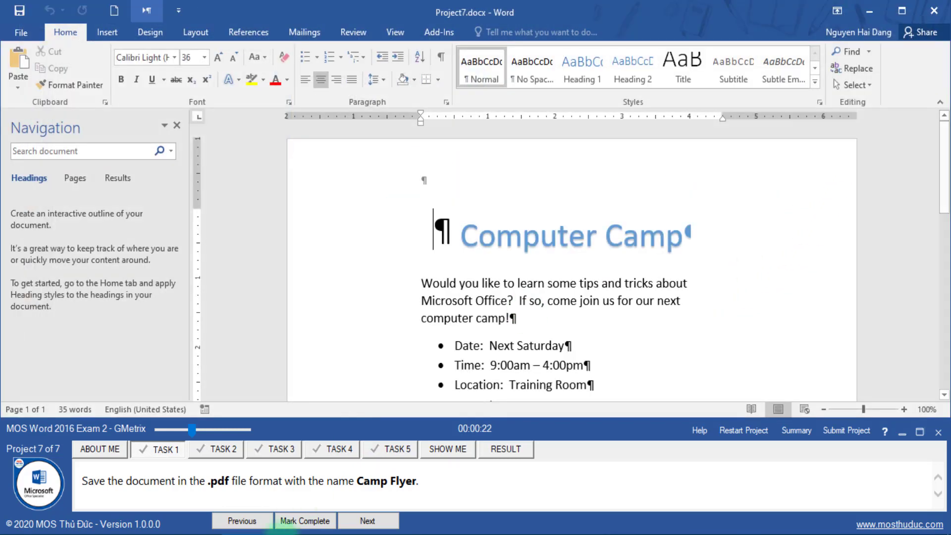
click(303, 520)
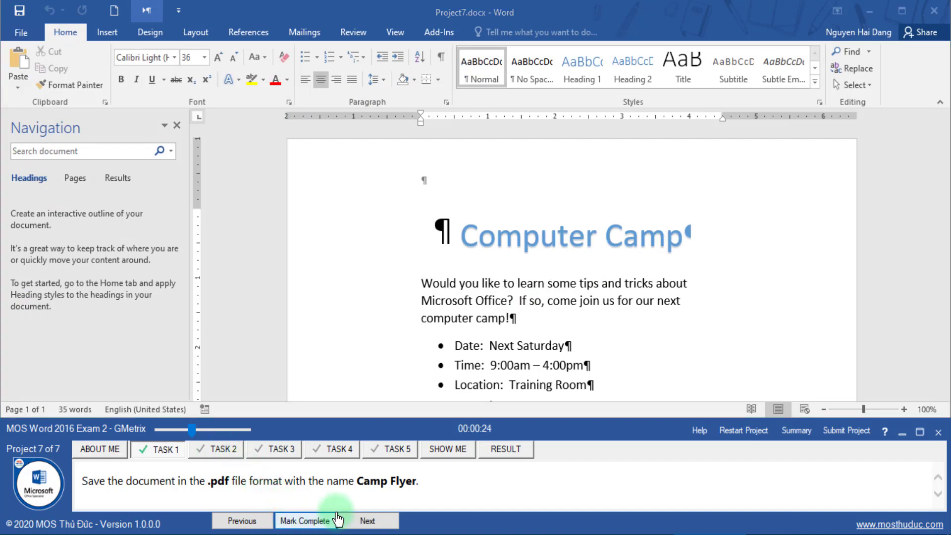
click(347, 523)
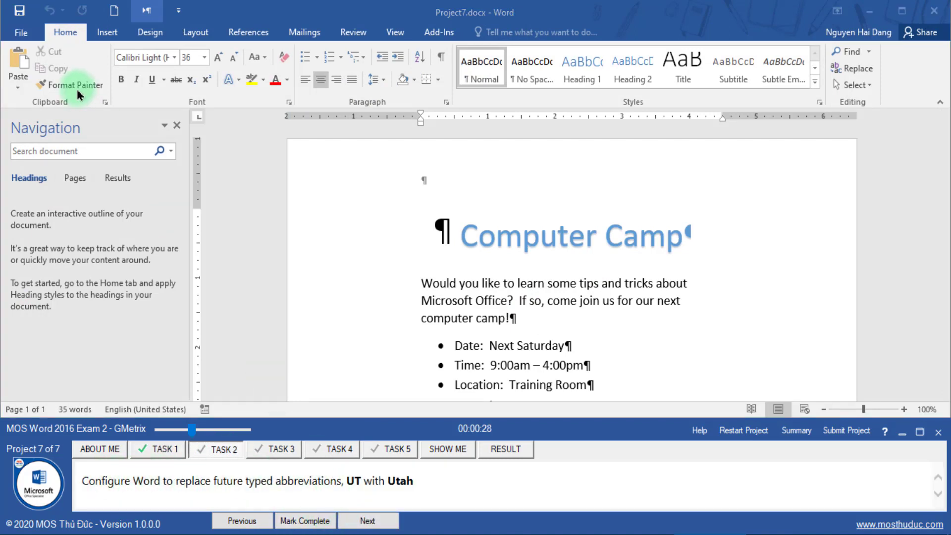
In the AutoCorrect options, delete the existing UT entry and add a replacement of "UT" with "Utah"
click(21, 32)
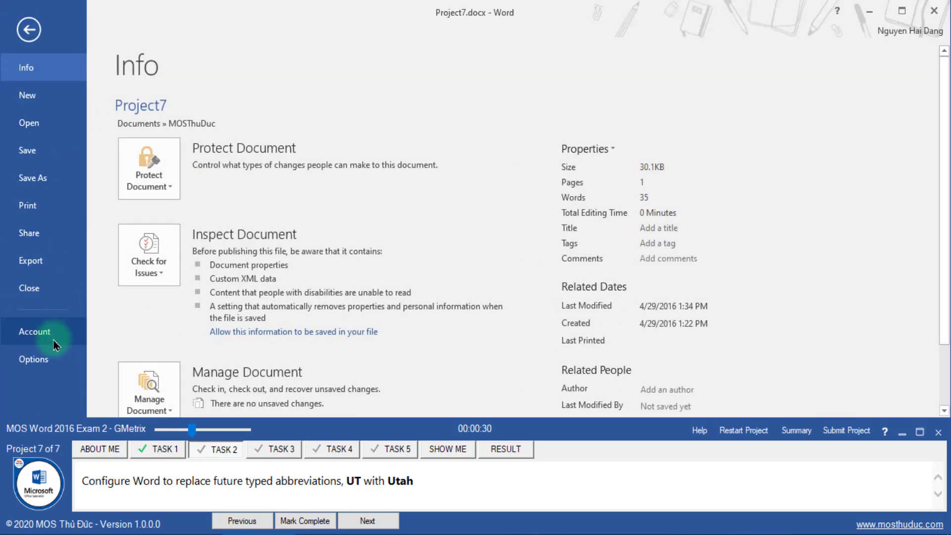
click(45, 358)
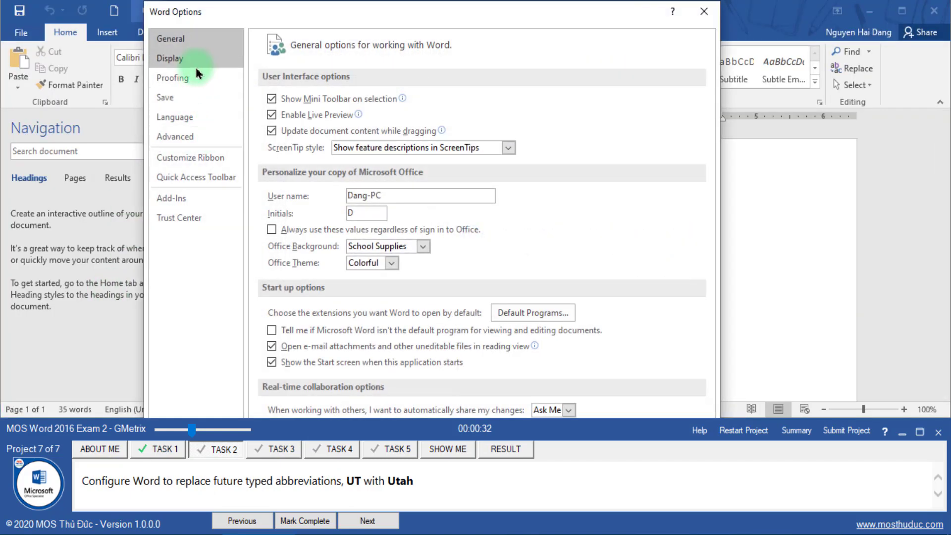
click(194, 78)
click(525, 104)
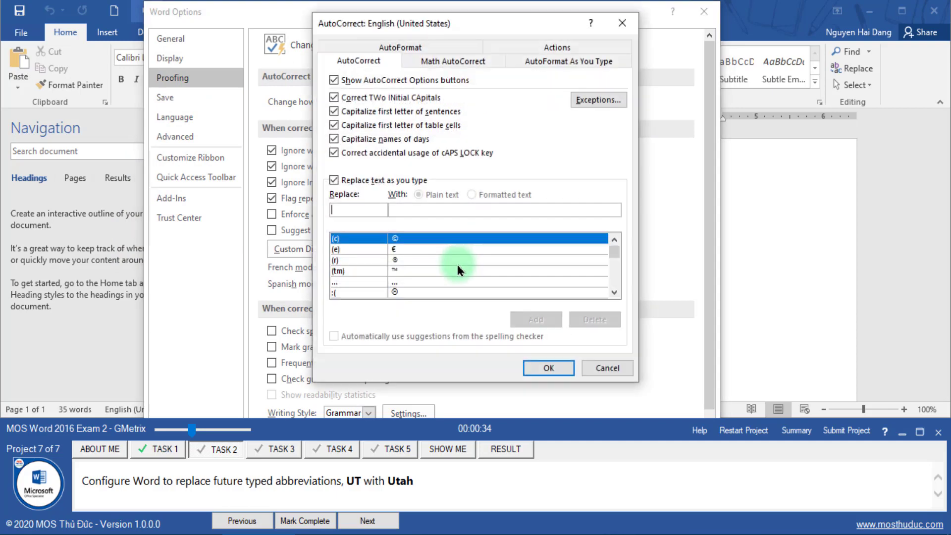
double_click(353, 481)
key(ctrl+c)
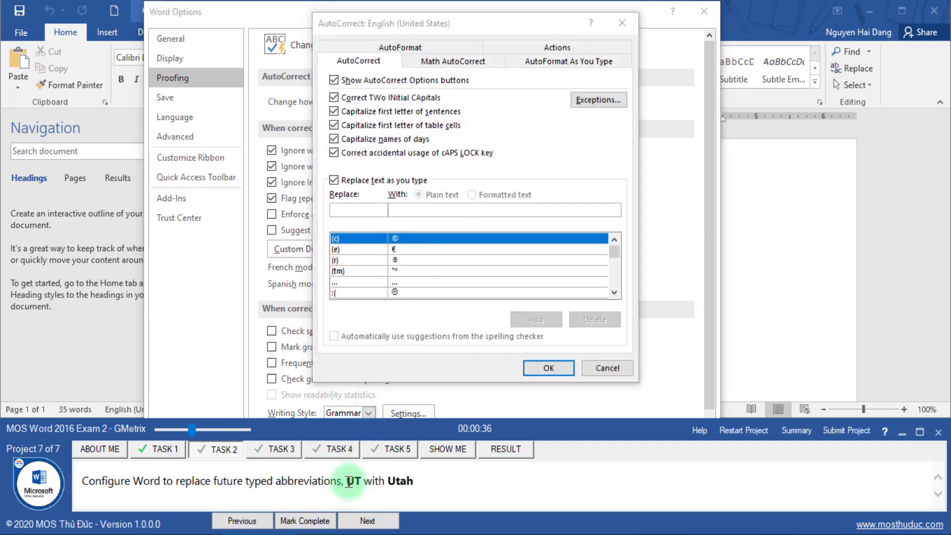
click(363, 209)
key(ctrl+v)
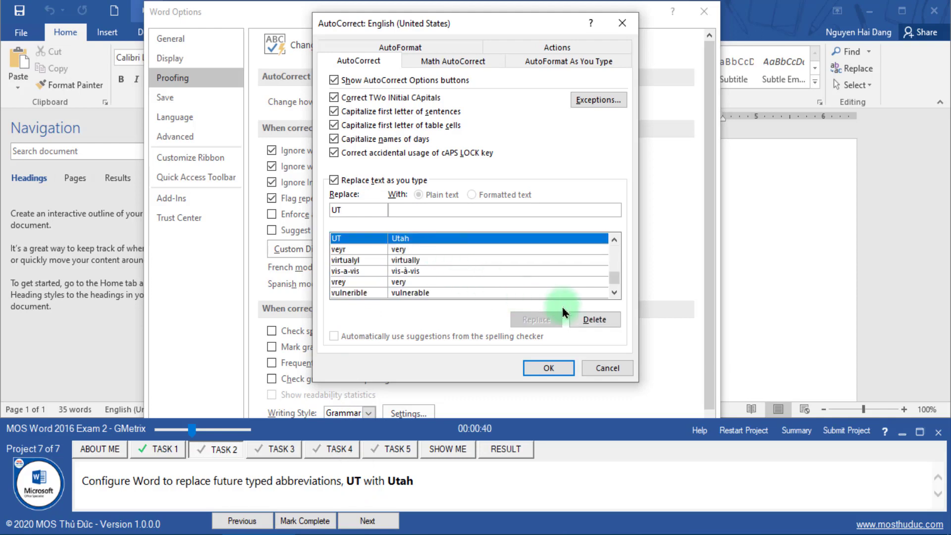
click(594, 319)
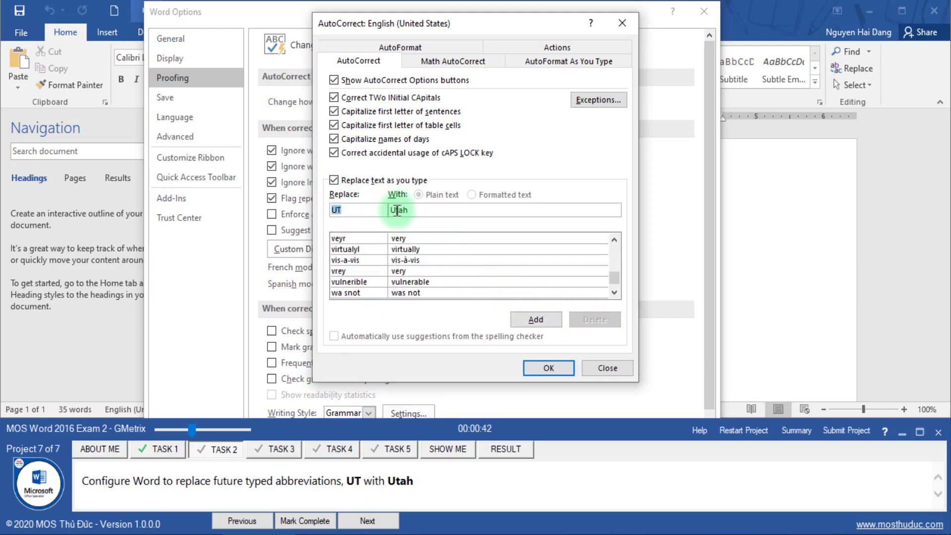
click(536, 320)
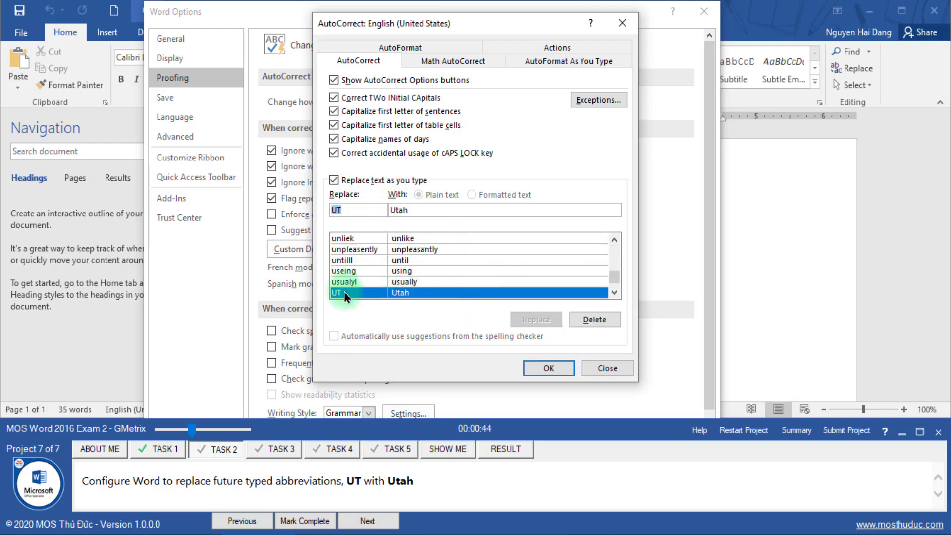
click(548, 368)
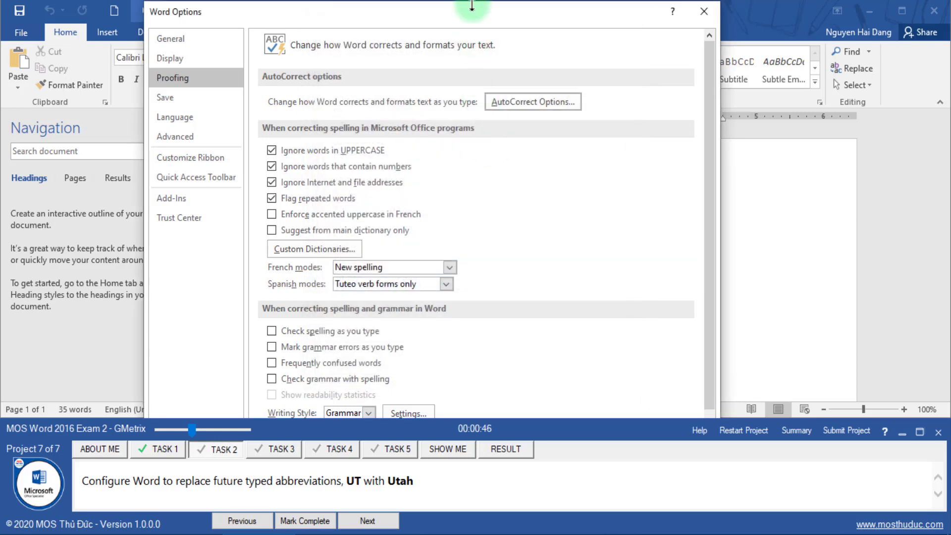
Apply the Word options, mark Task 2 complete and go to Task 3
drag(472, 6, 462, 72)
click(611, 338)
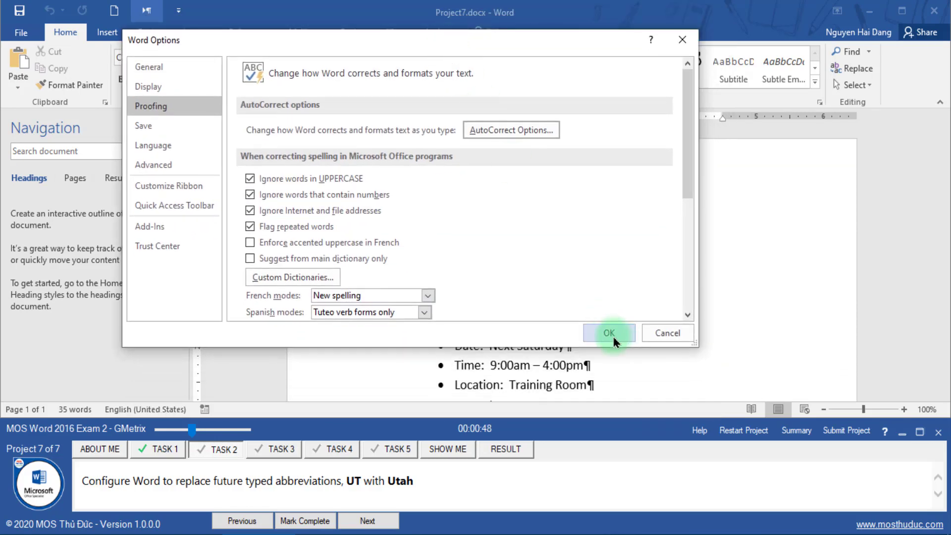
click(319, 521)
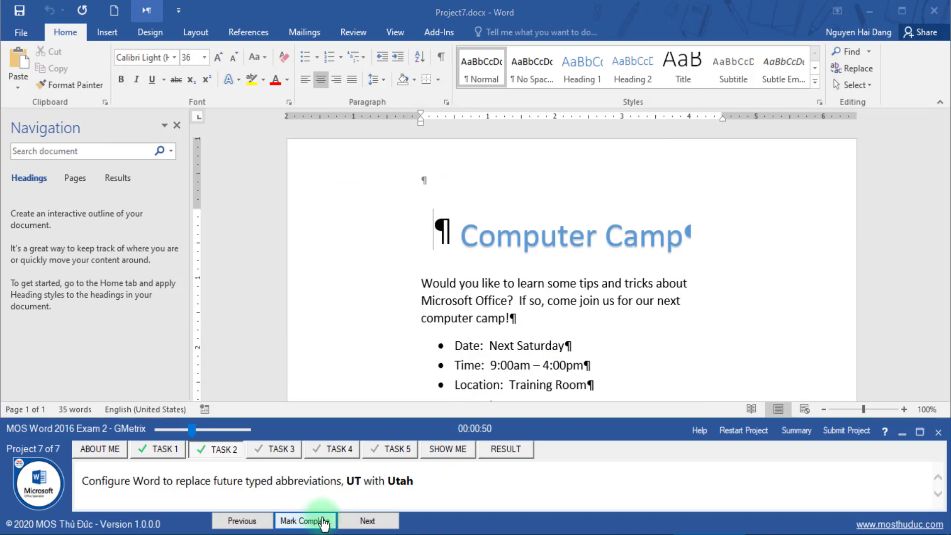
click(353, 522)
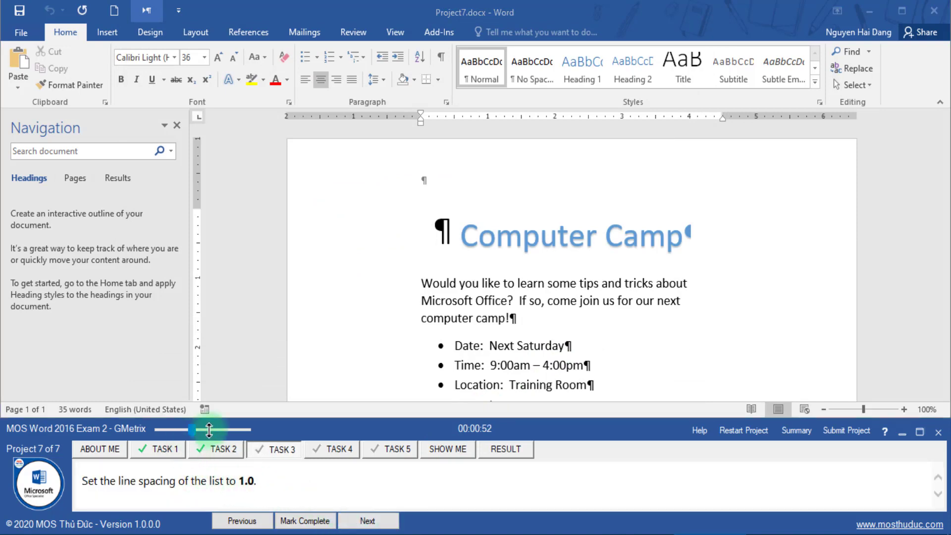
Set the line spacing of the four-item bulleted list from Date to Cost to 1.0 and mark Task 3 complete
drag(194, 433, 202, 431)
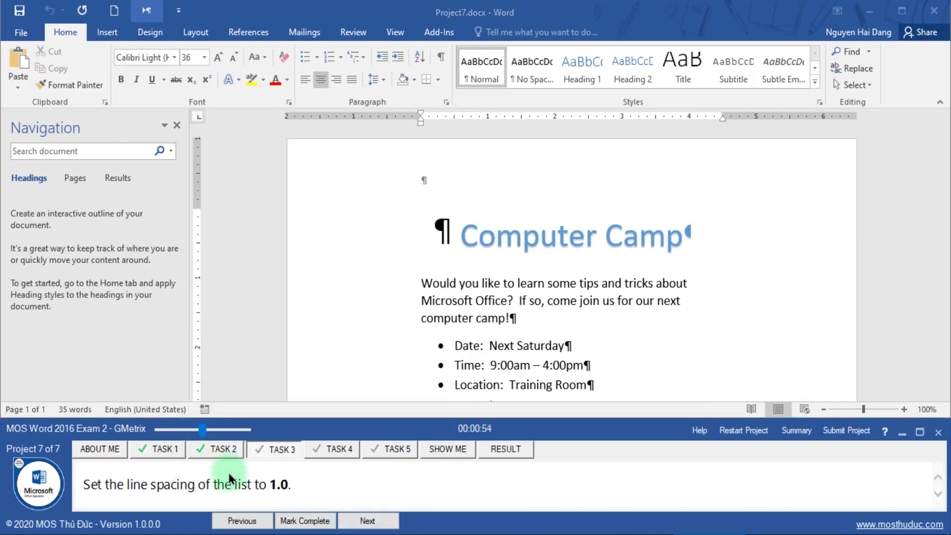
drag(130, 485, 198, 485)
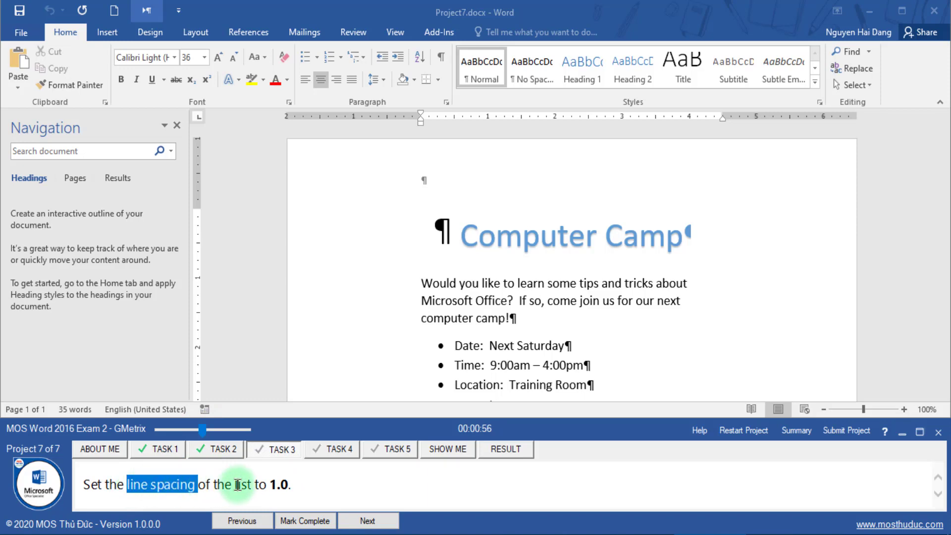
click(238, 484)
click(365, 352)
scroll(352, 254, down, 3)
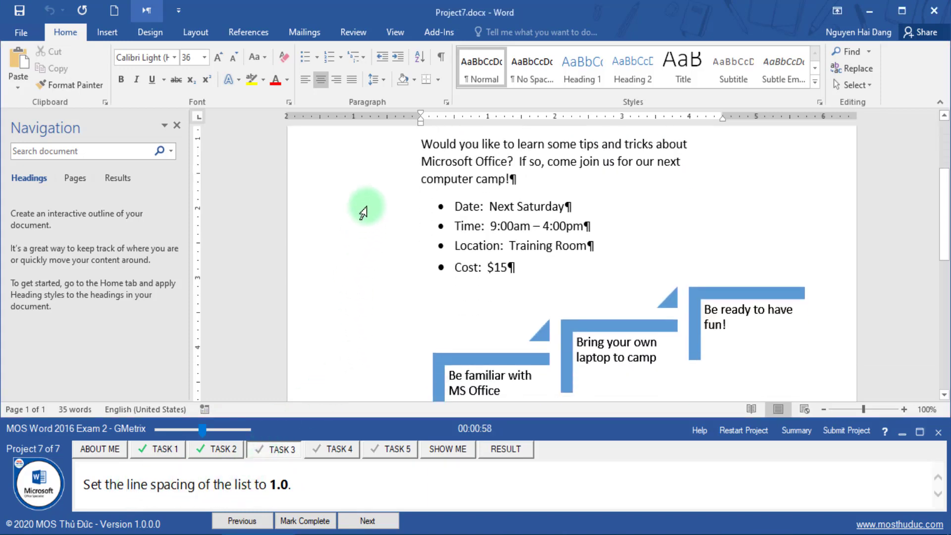
drag(363, 208, 356, 276)
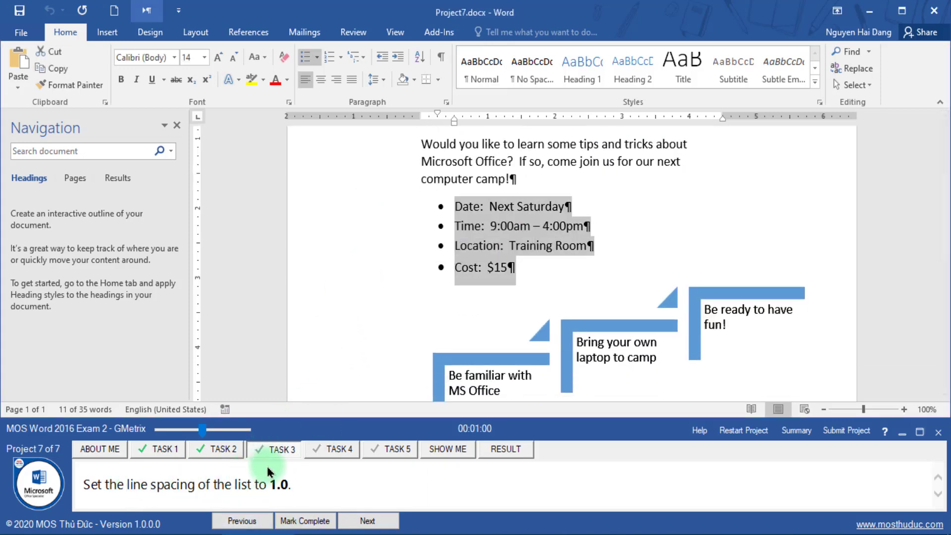
click(374, 79)
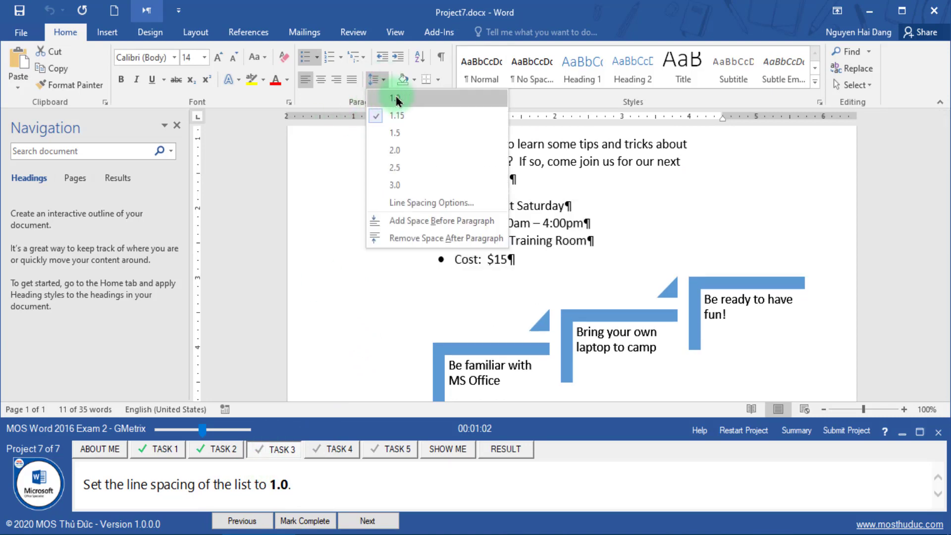
click(393, 99)
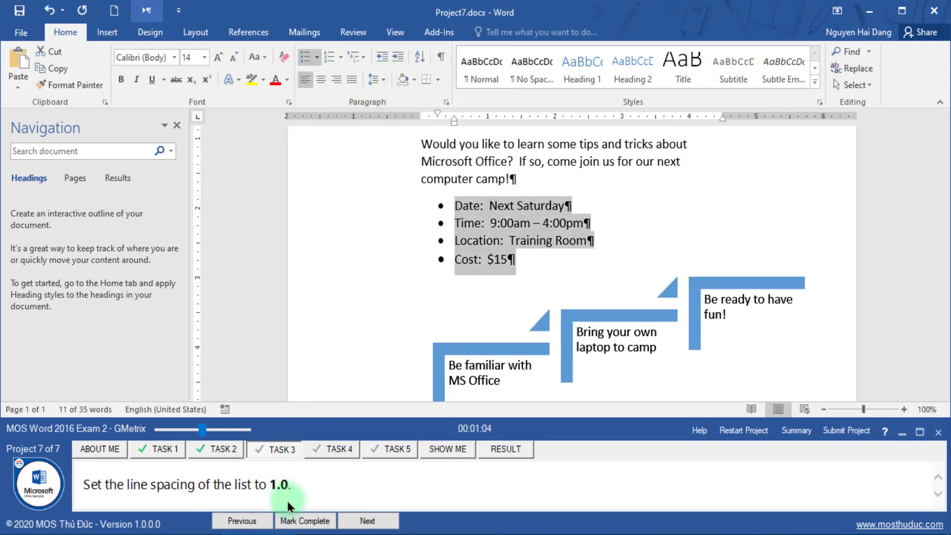
click(296, 521)
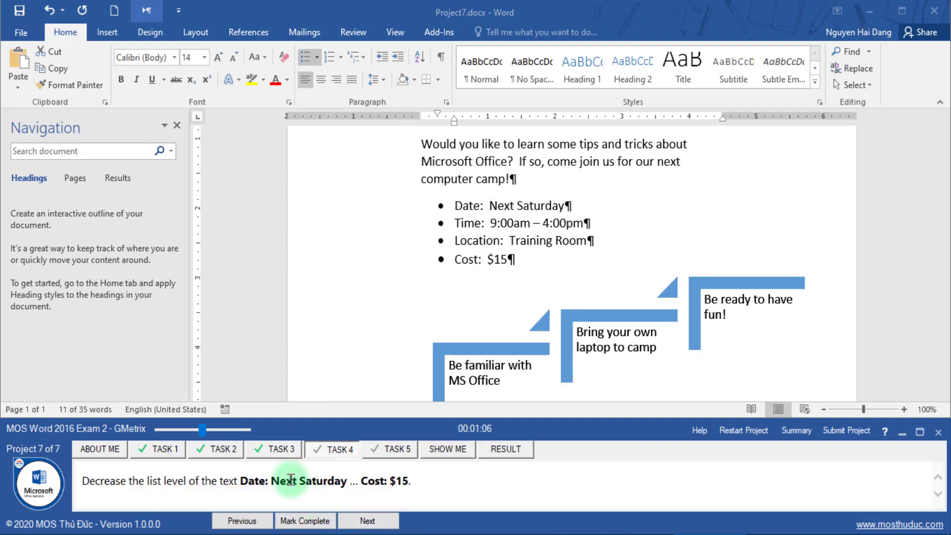
Decrease the list level of the bulleted items from "Date: Next Saturday" to "Cost: $15" and mark Task 4 complete
drag(121, 481, 238, 482)
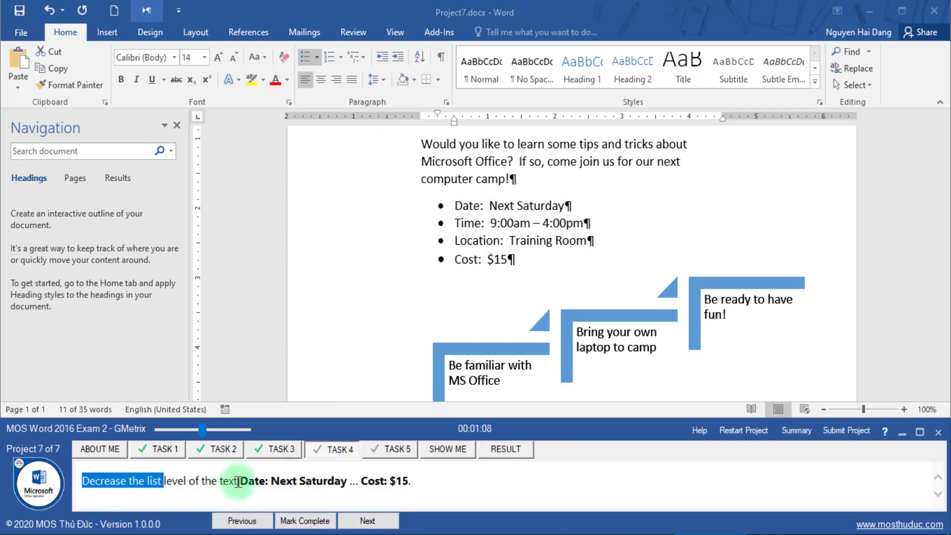
click(366, 257)
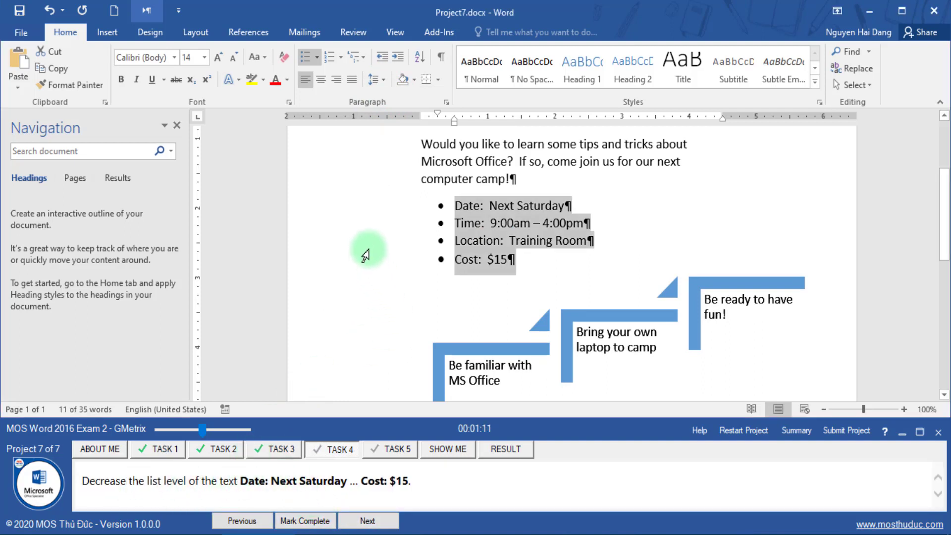
click(381, 62)
double_click(117, 481)
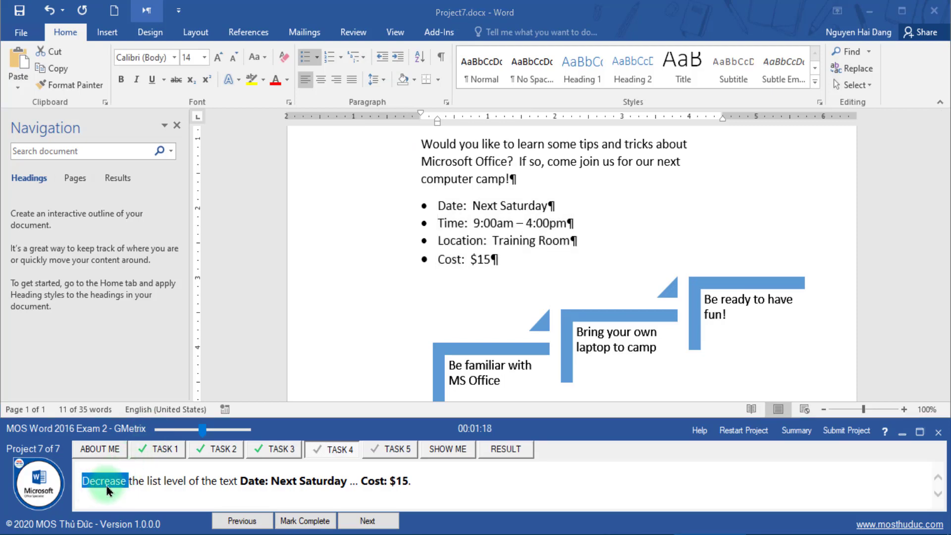
click(305, 521)
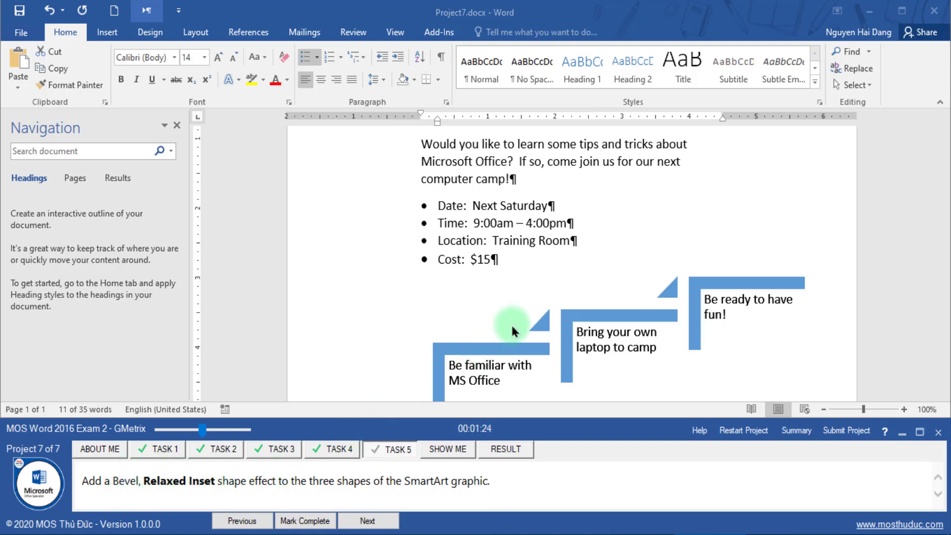
Apply the 3-D Inset SmartArt style to the three-step SmartArt graphic below the list
click(545, 332)
click(554, 301)
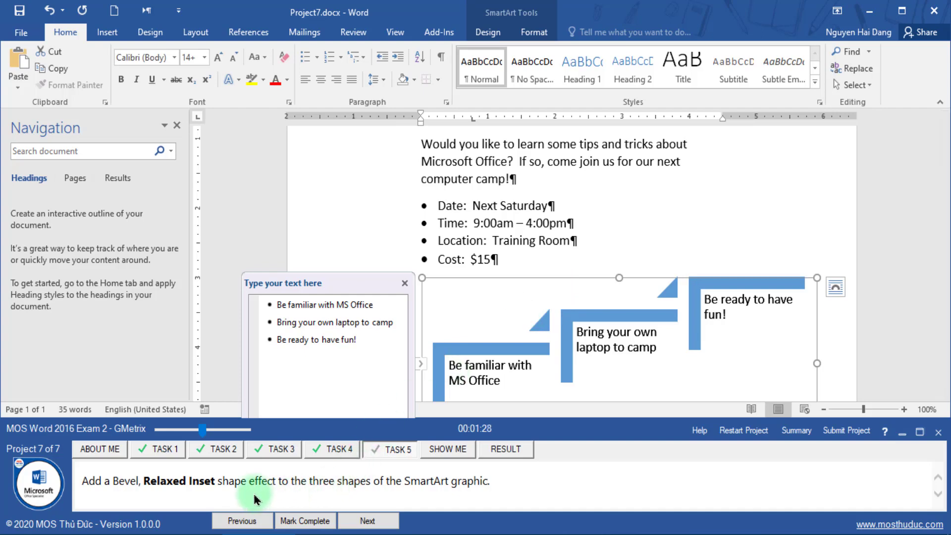
click(263, 478)
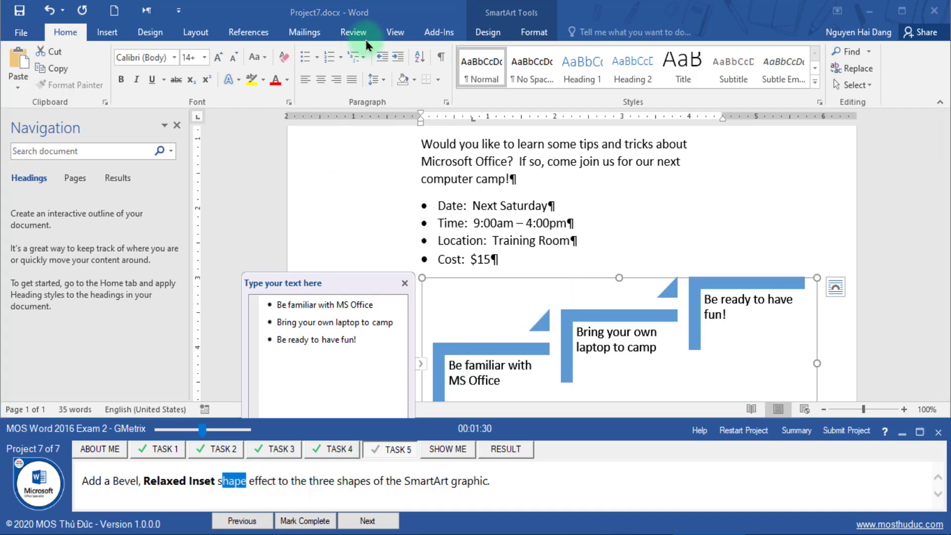
click(539, 35)
click(488, 33)
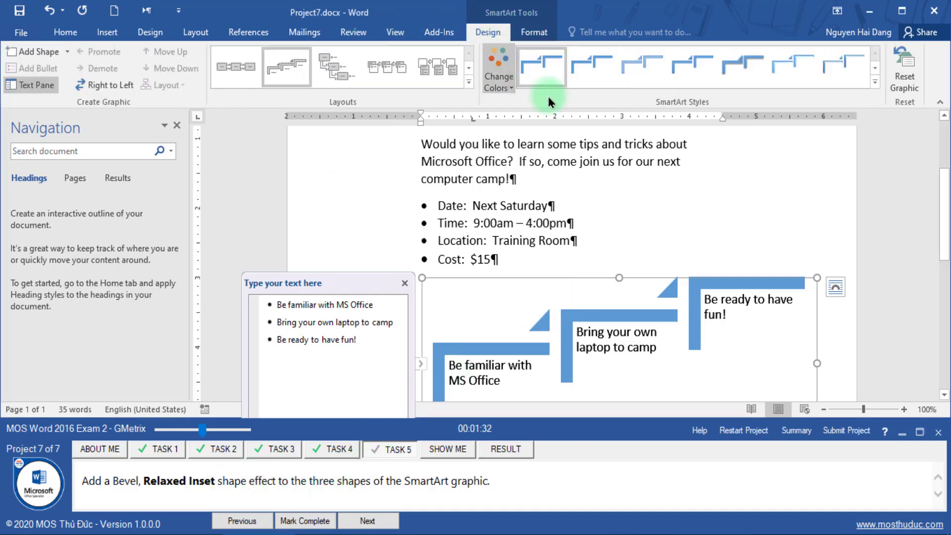
click(875, 83)
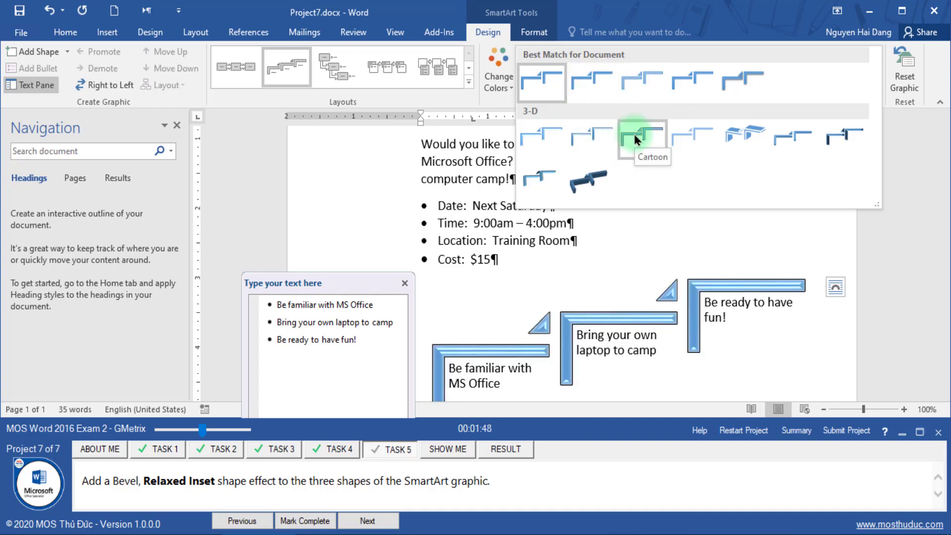
click(582, 145)
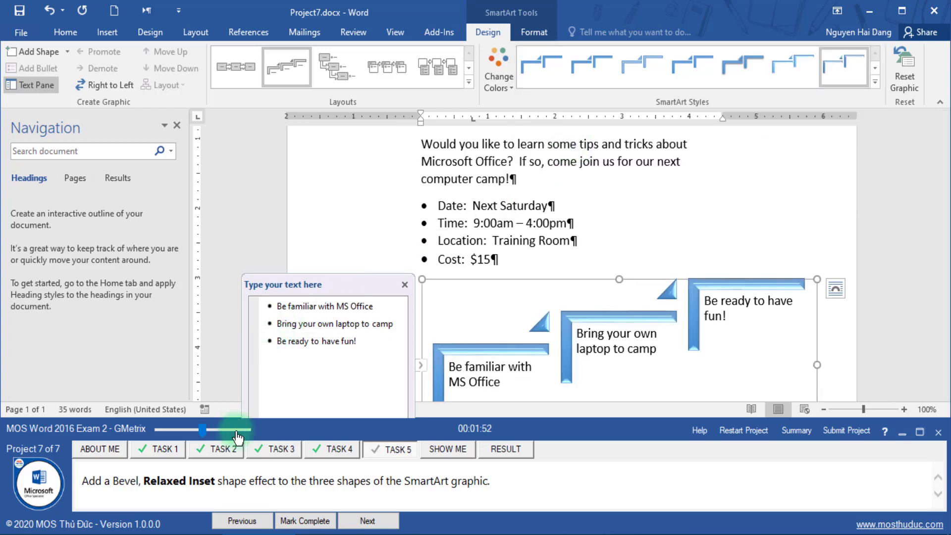
Check the Relaxed Inset wording in Task 5 and submit Project 7 to show its results
click(192, 481)
double_click(193, 481)
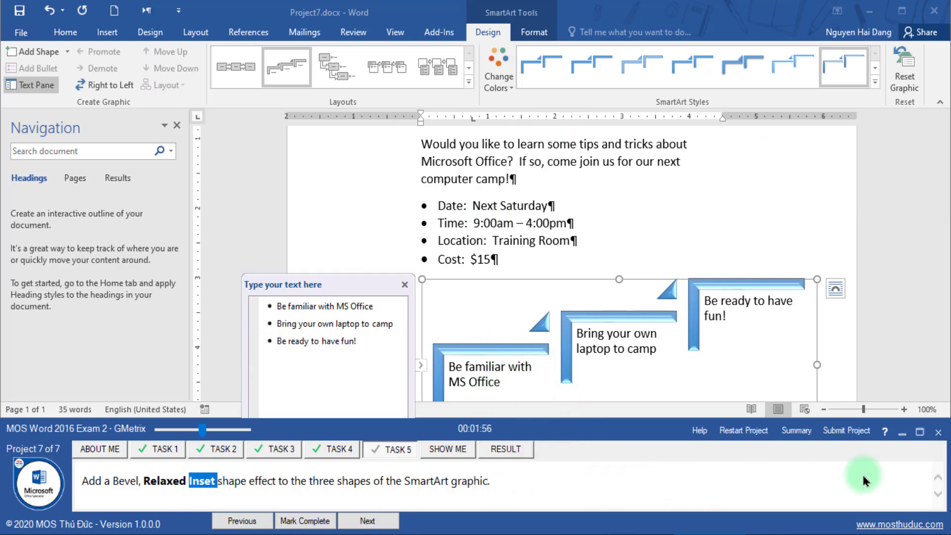
click(847, 430)
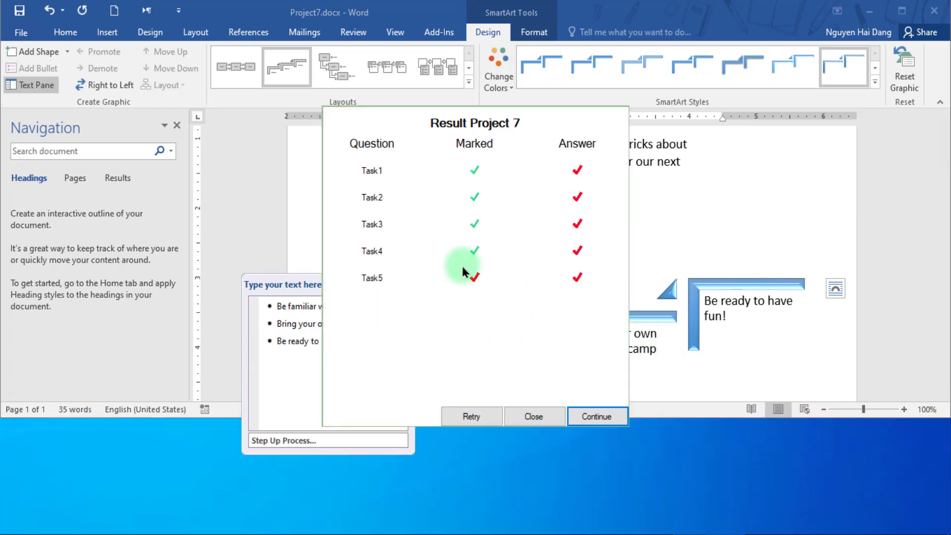